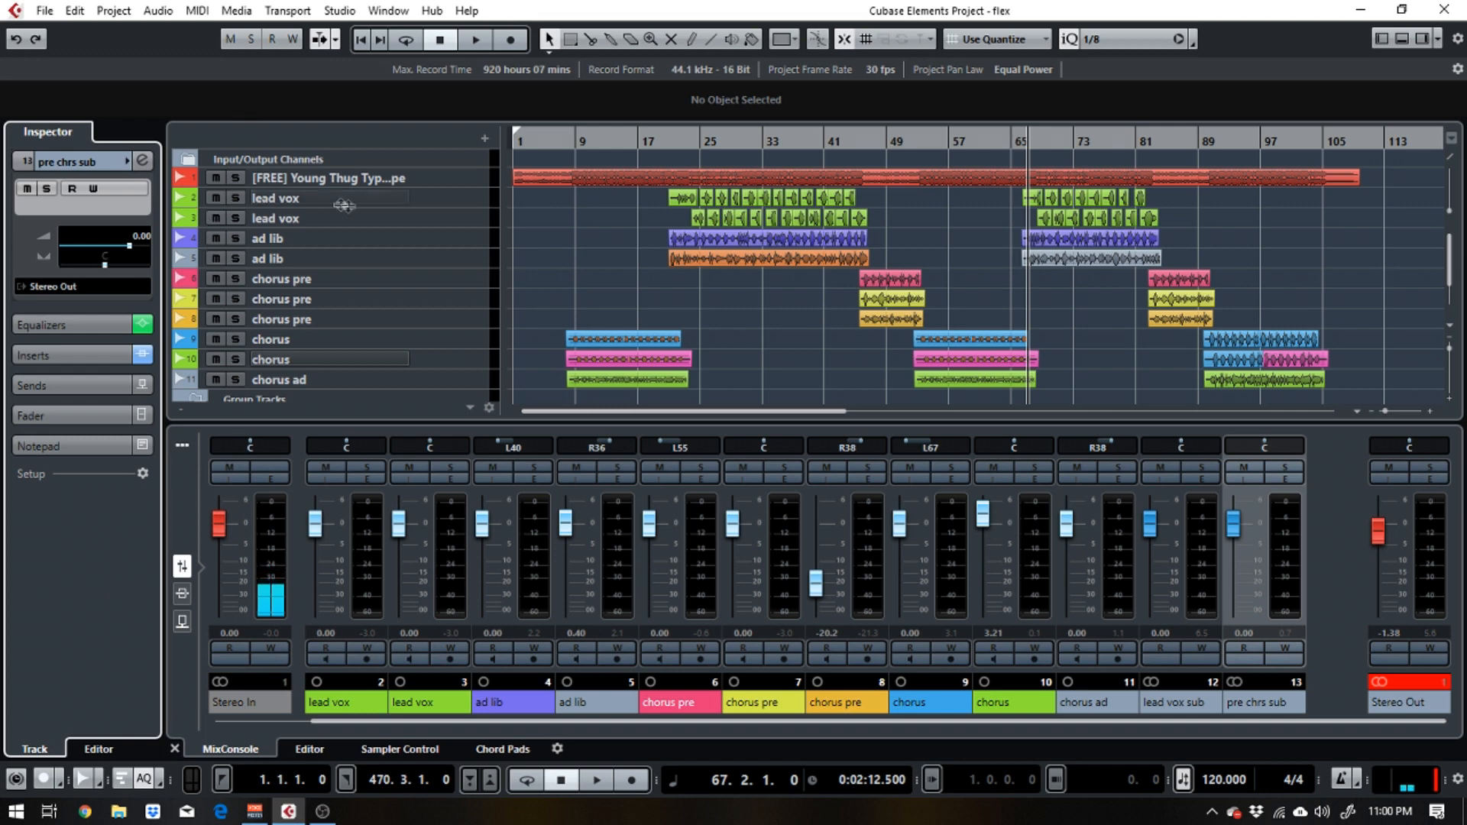
Play the full mix from bar 67 and stop playback after listening
{"action": "left_click", "coordinate": [475, 39]}
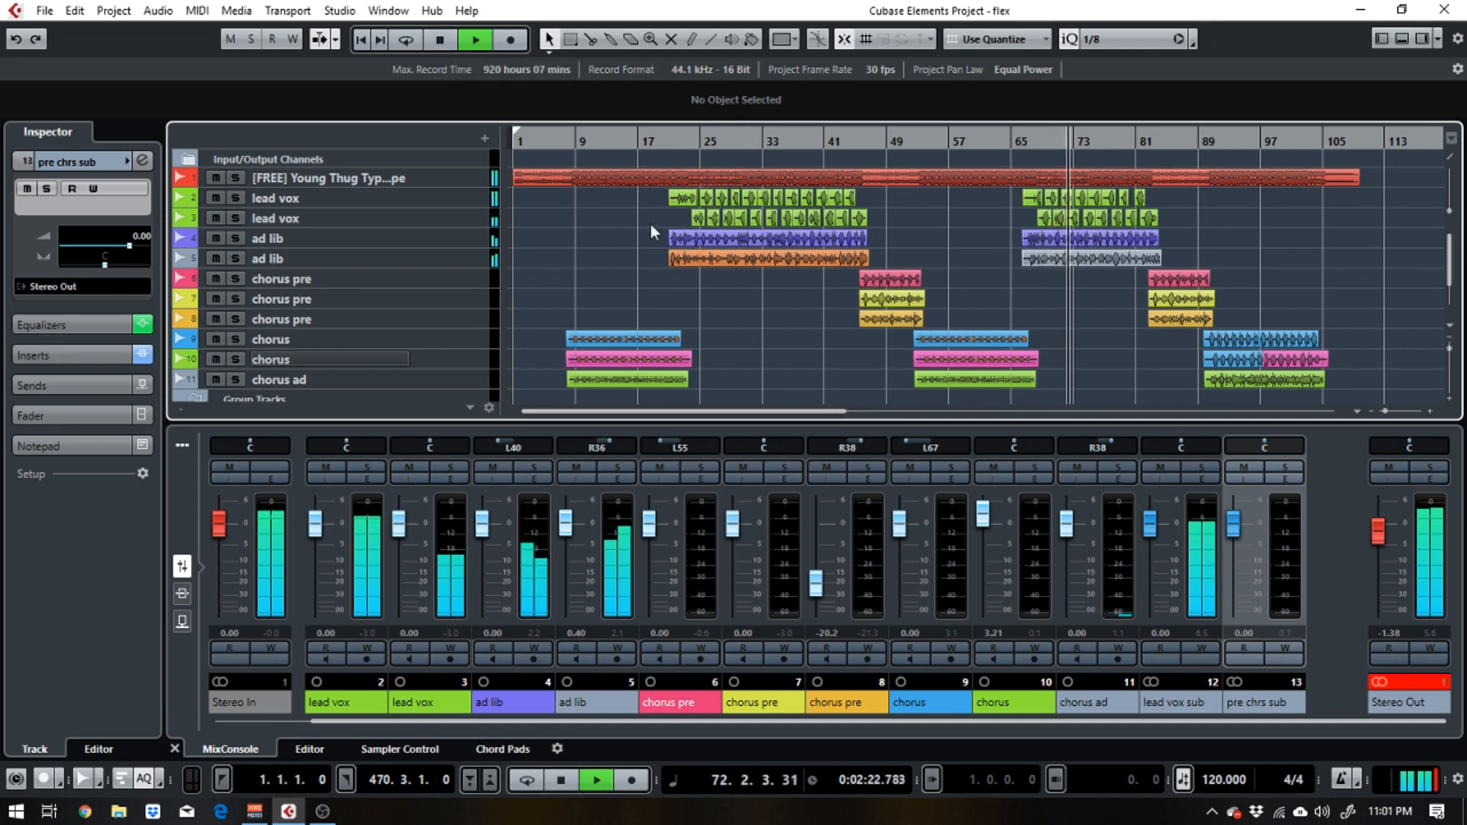
{"action": "key", "text": "space"}
Solo both chorus tracks and the chorus ad track, and play them from around bar 8
{"action": "left_click", "coordinate": [574, 138]}
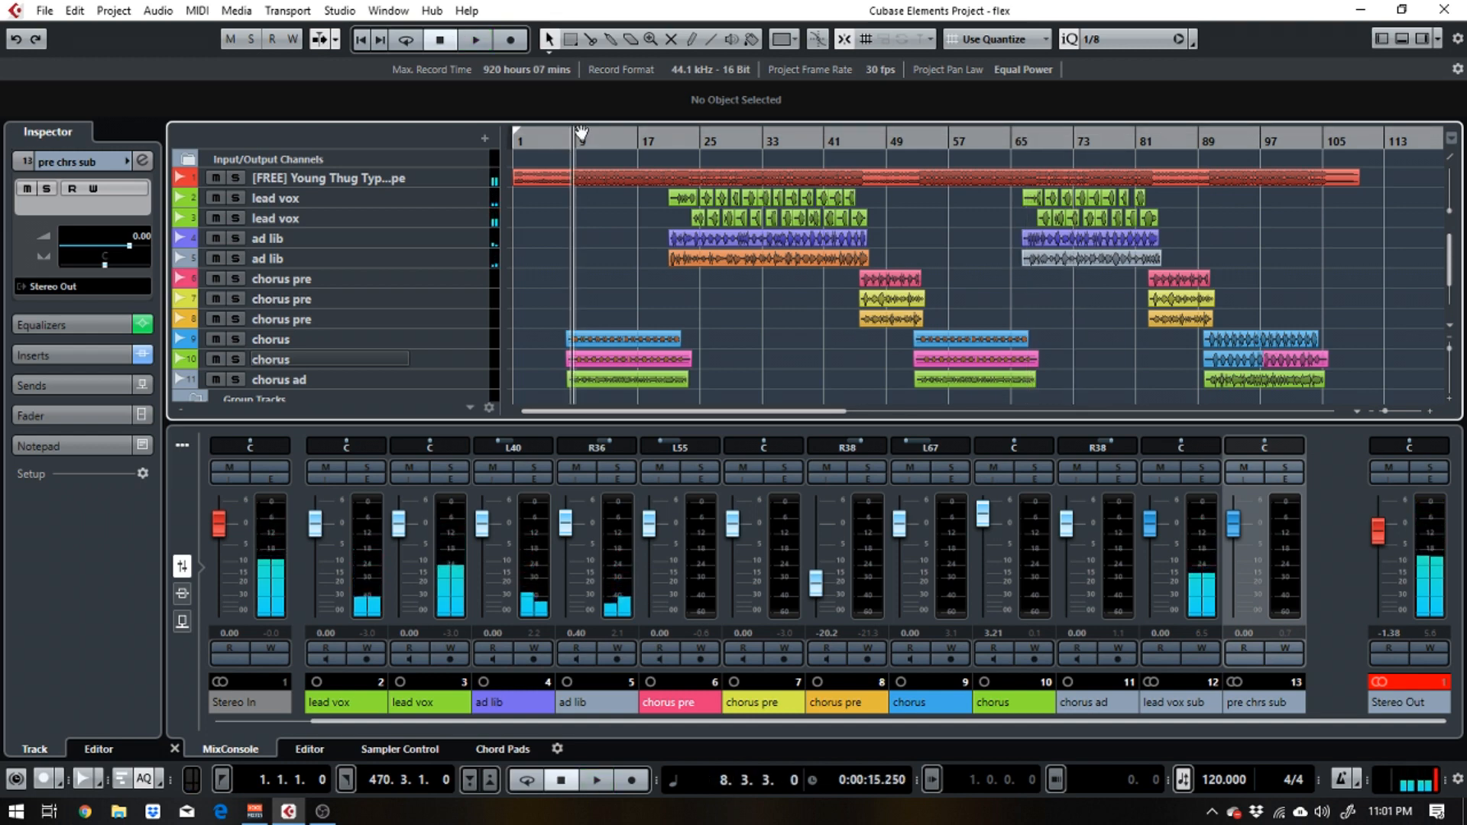
{"action": "left_click", "coordinate": [236, 339]}
{"action": "left_click", "coordinate": [236, 359]}
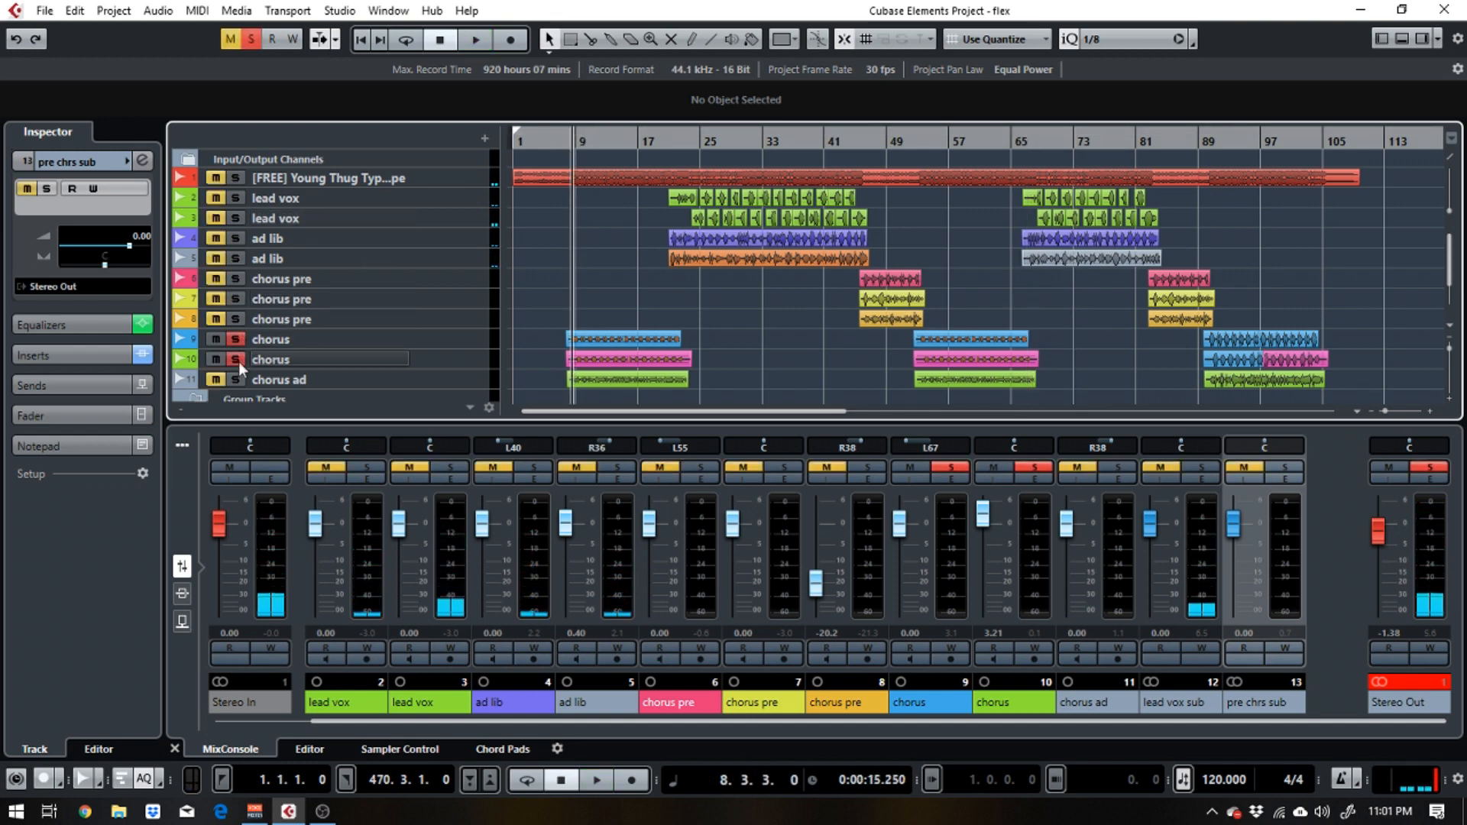
{"action": "left_click", "coordinate": [236, 379]}
{"action": "key", "text": "space"}
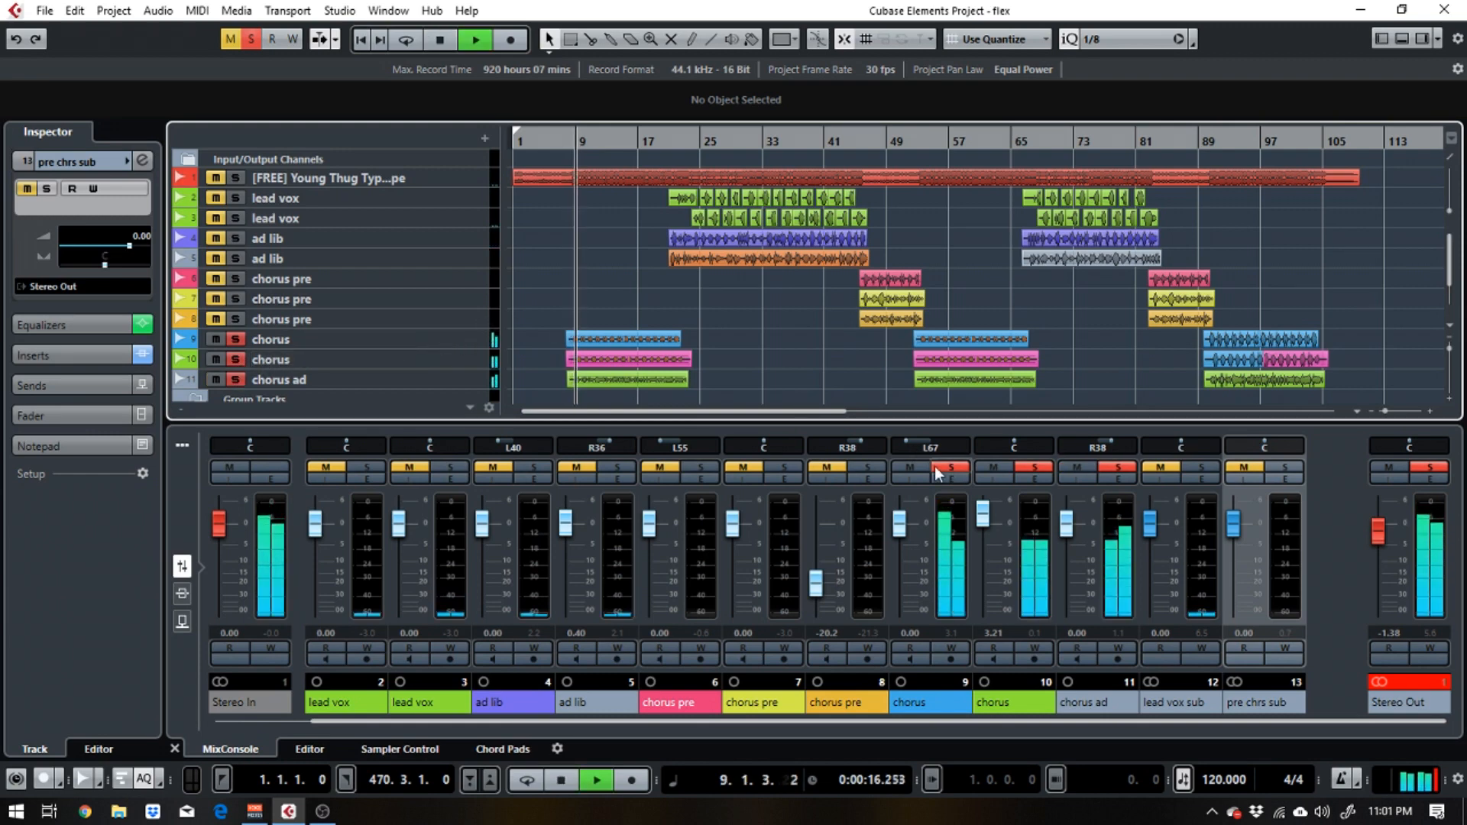
{"action": "left_click", "coordinate": [1319, 577]}
{"action": "key", "text": "space"}
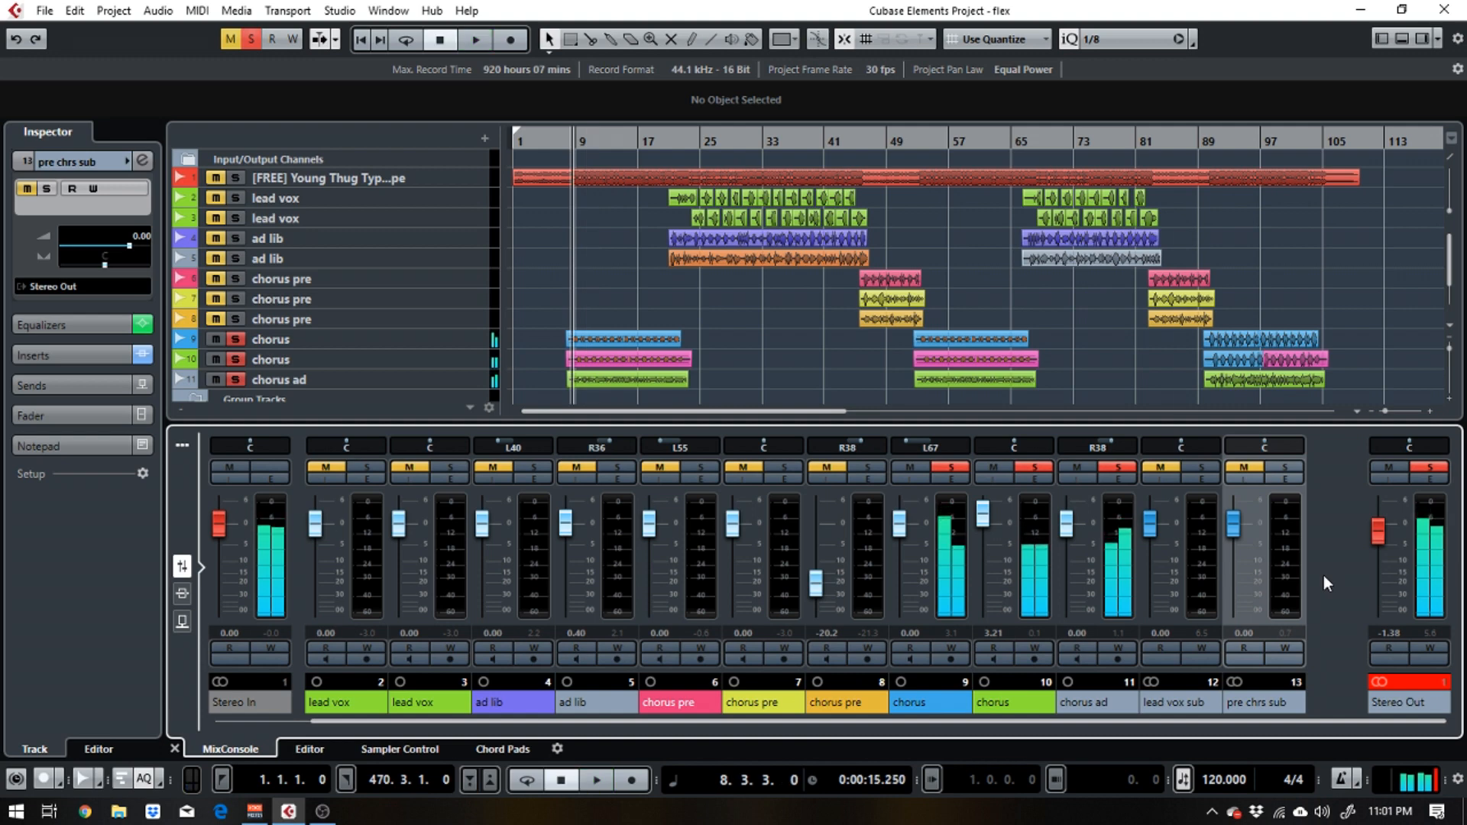
Add a stereo FX channel named reverb with the RoomWorks SE effect, and close its plug-in editor
{"action": "right_click", "coordinate": [1323, 575]}
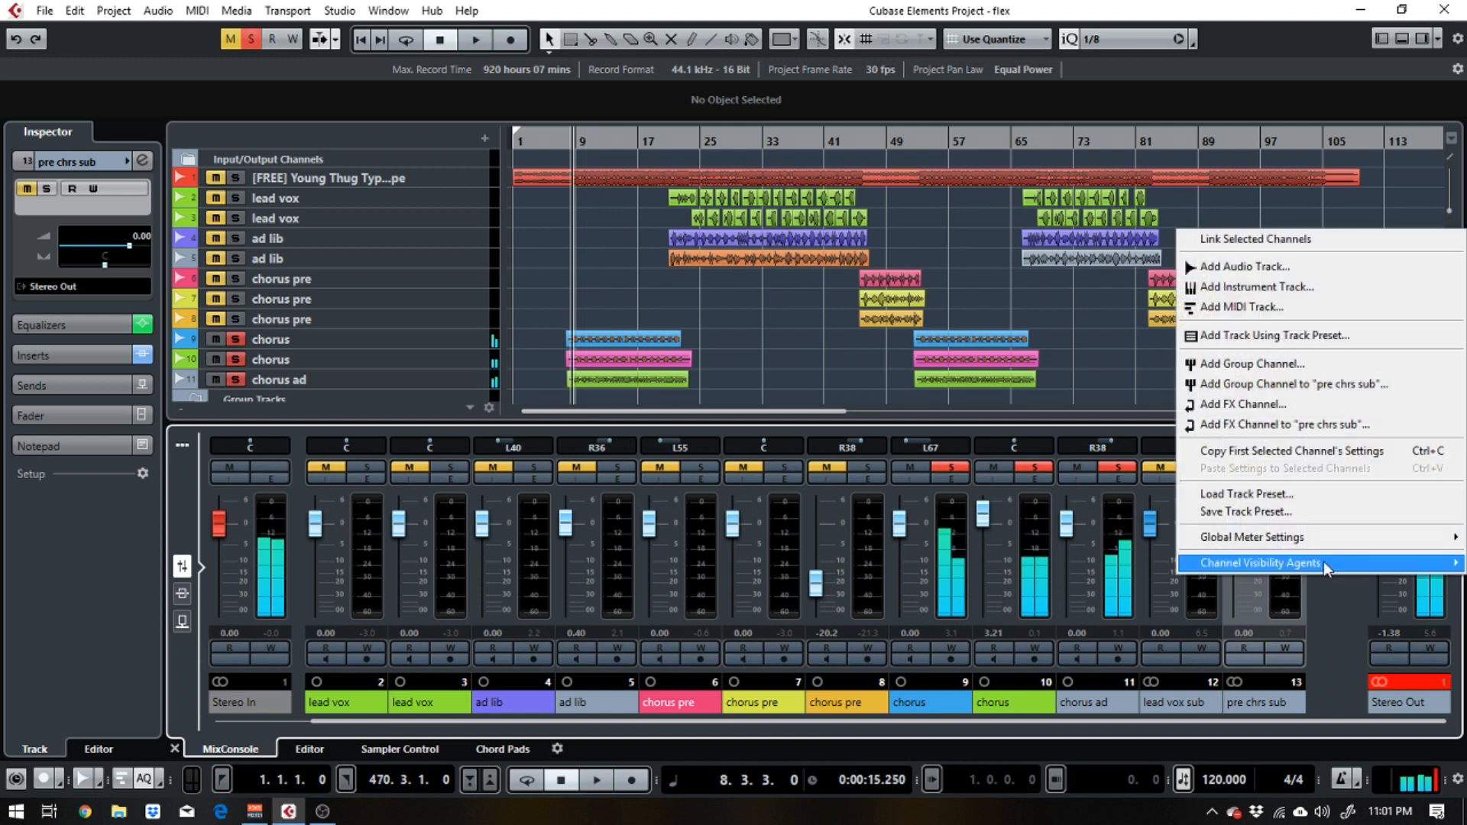
{"action": "left_click", "coordinate": [1310, 407]}
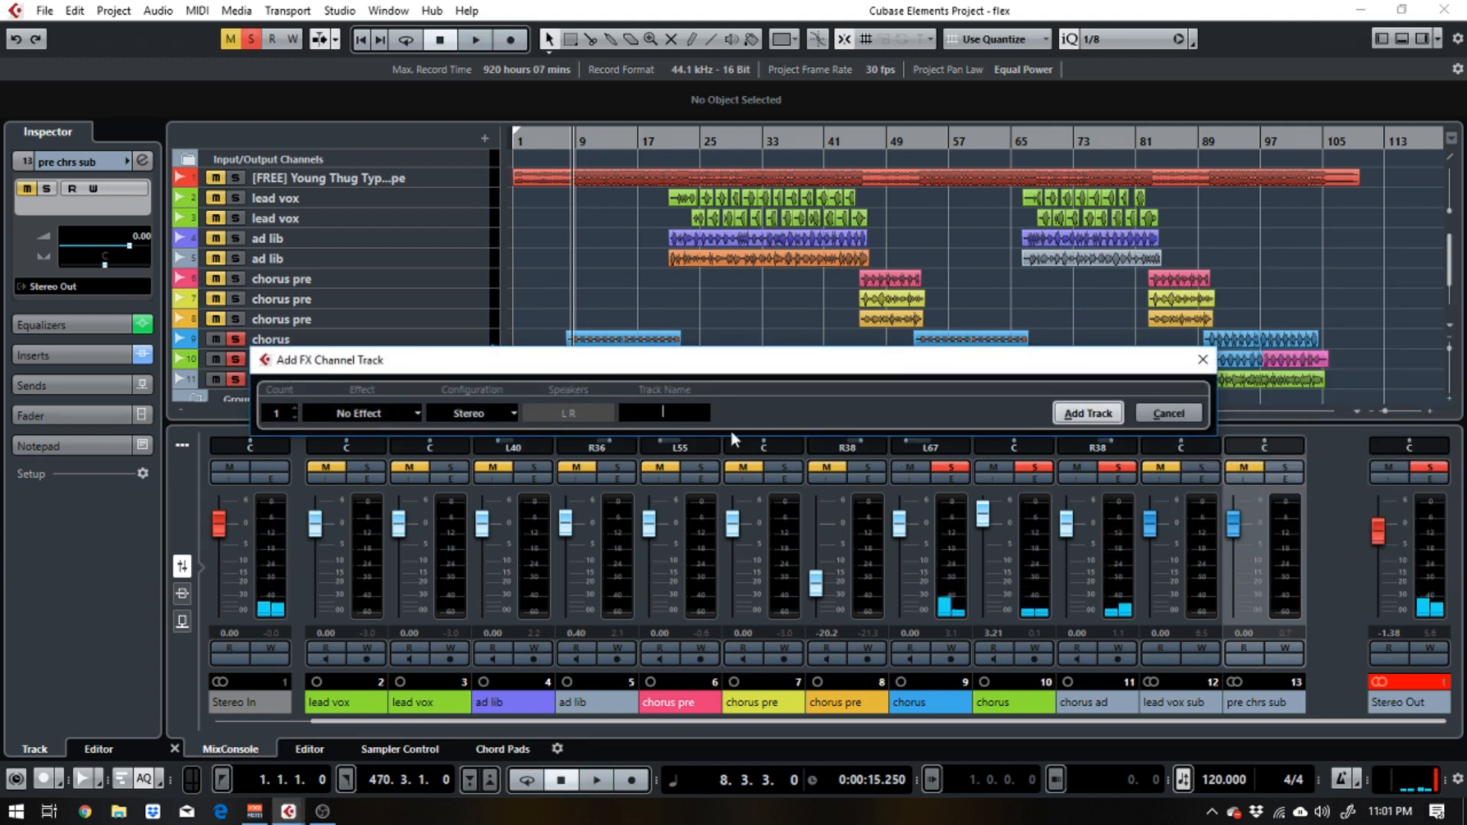
{"action": "type", "text": "reverb"}
{"action": "left_click", "coordinate": [395, 413]}
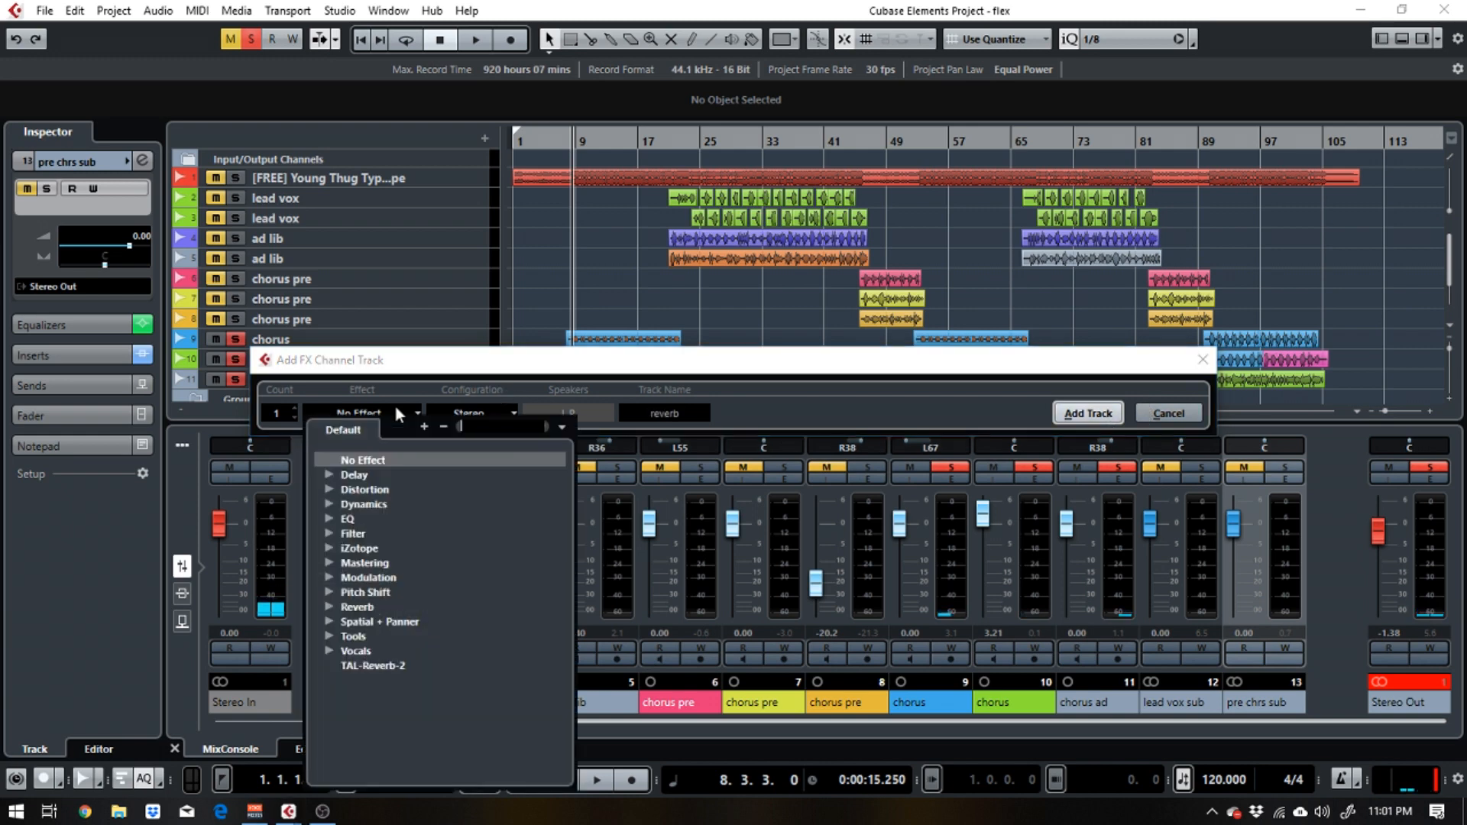
{"action": "left_click", "coordinate": [323, 605]}
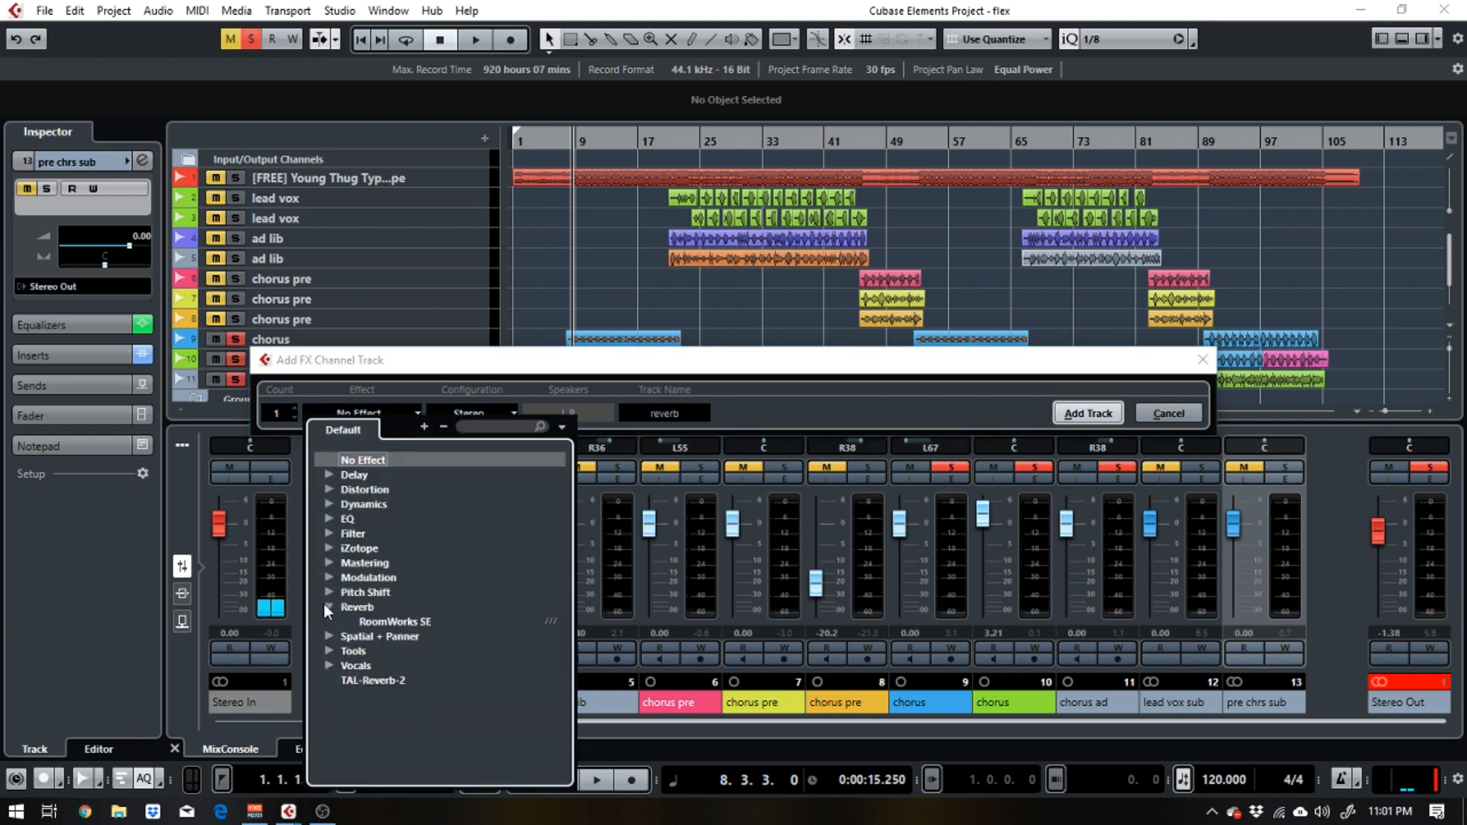
{"action": "left_click", "coordinate": [358, 615]}
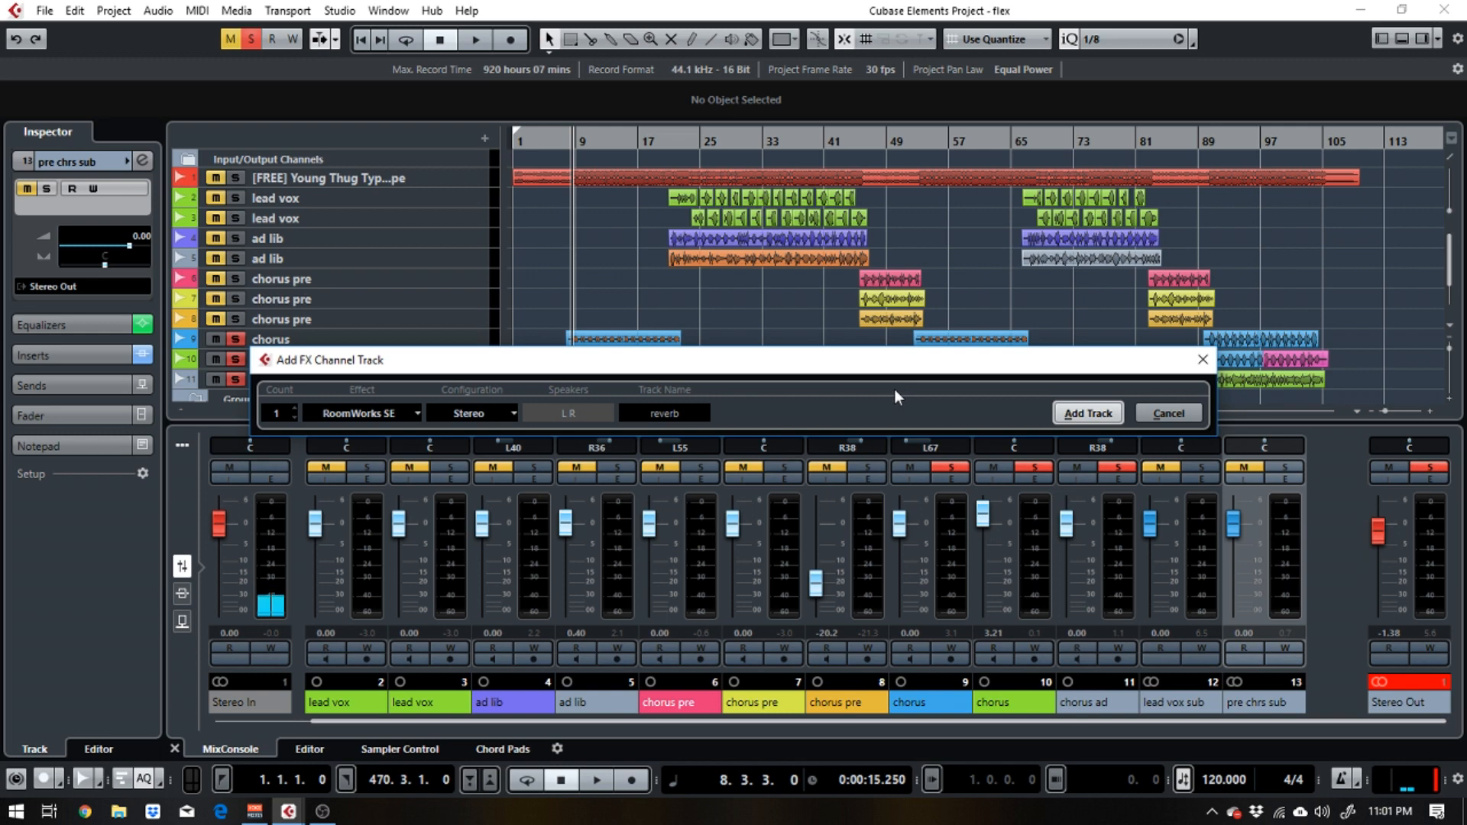
{"action": "left_click", "coordinate": [1089, 414]}
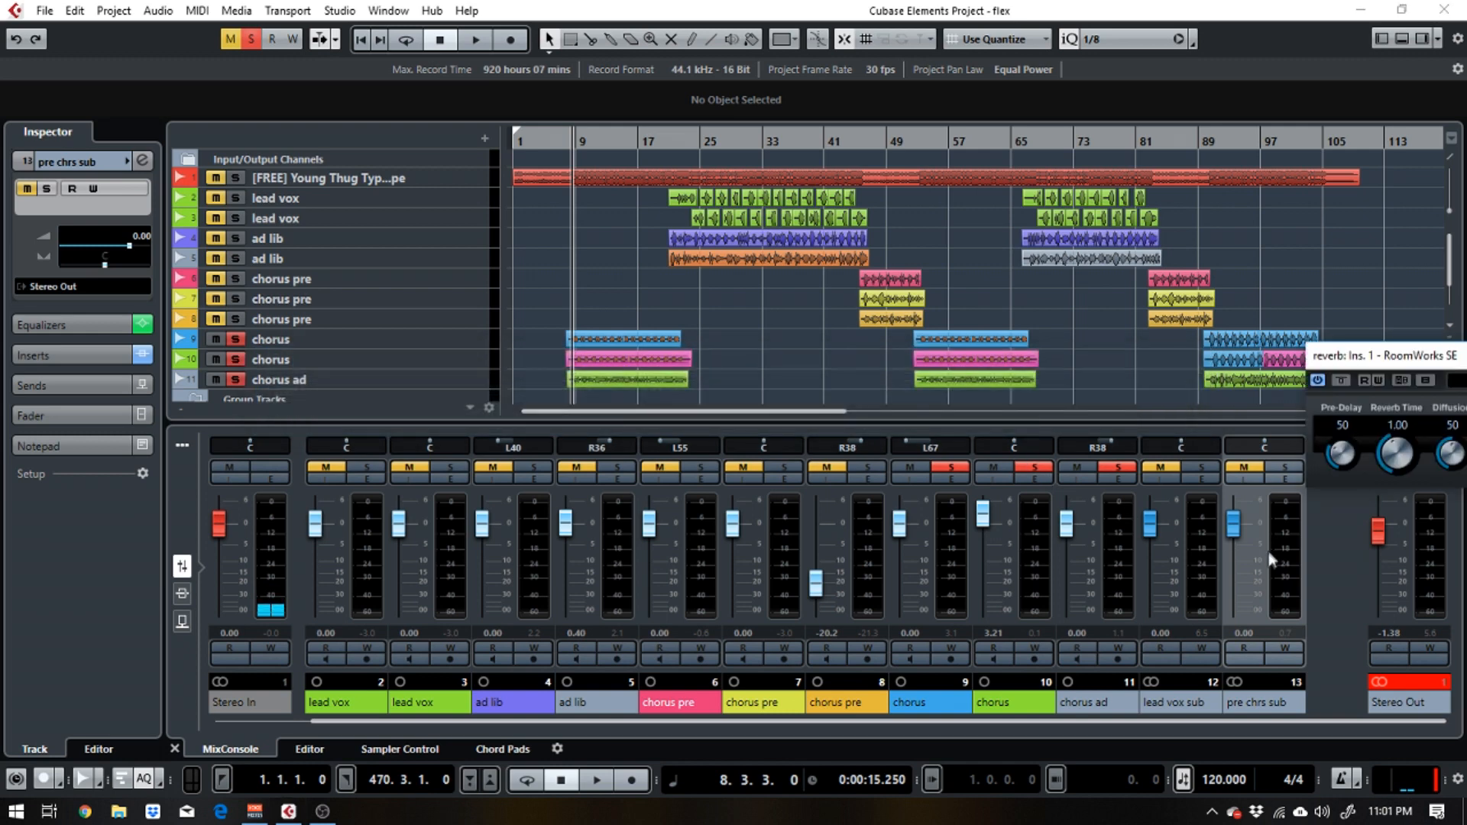
{"action": "left_click_drag", "start_coordinate": [1366, 363], "coordinate": [832, 281]}
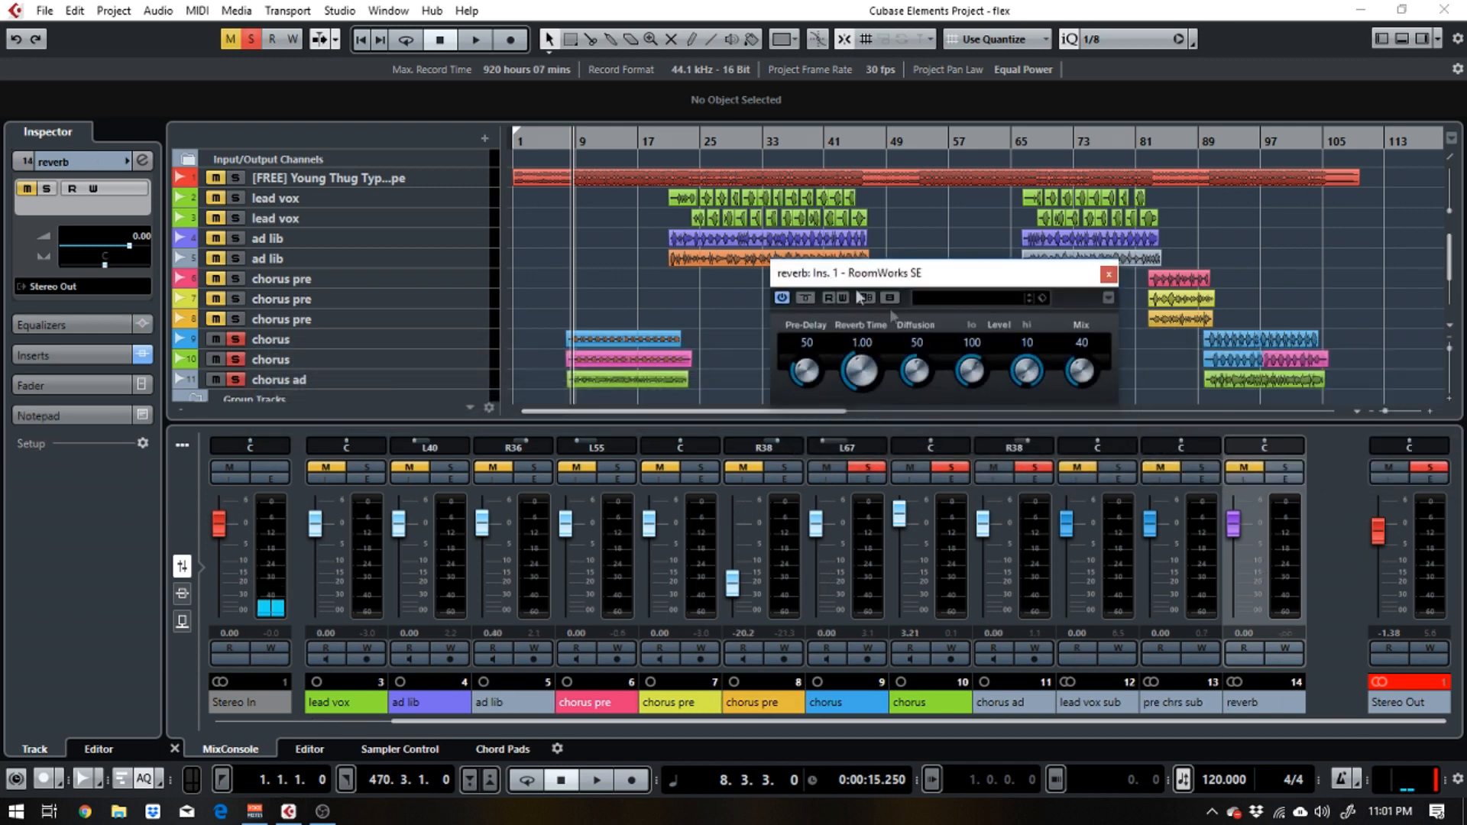
{"action": "left_click", "coordinate": [1108, 276]}
Add a stereo FX channel named delay with the PingPongDelay effect, and close its plug-in editor
{"action": "right_click", "coordinate": [1341, 644]}
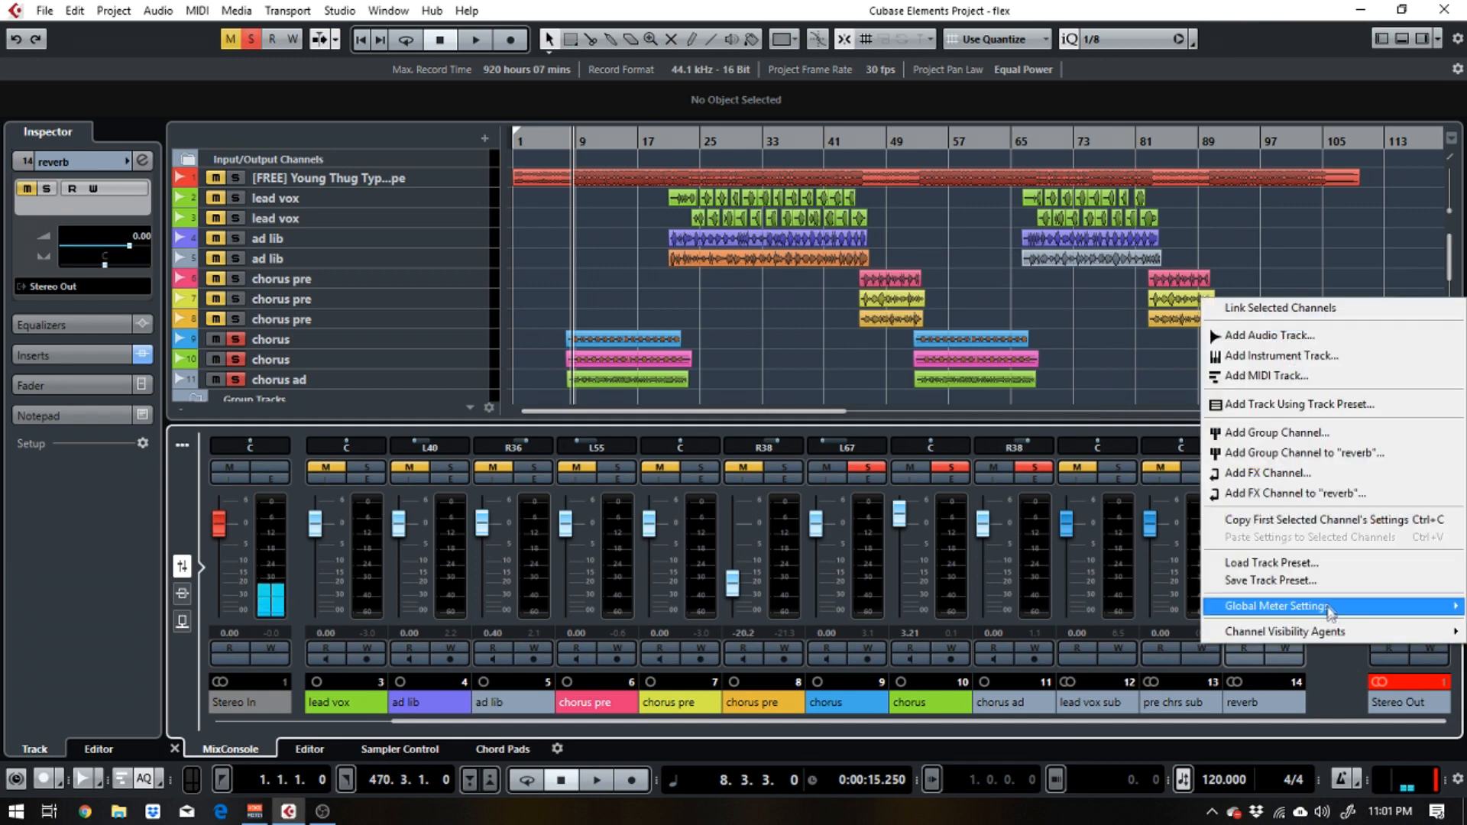
{"action": "left_click", "coordinate": [1268, 473]}
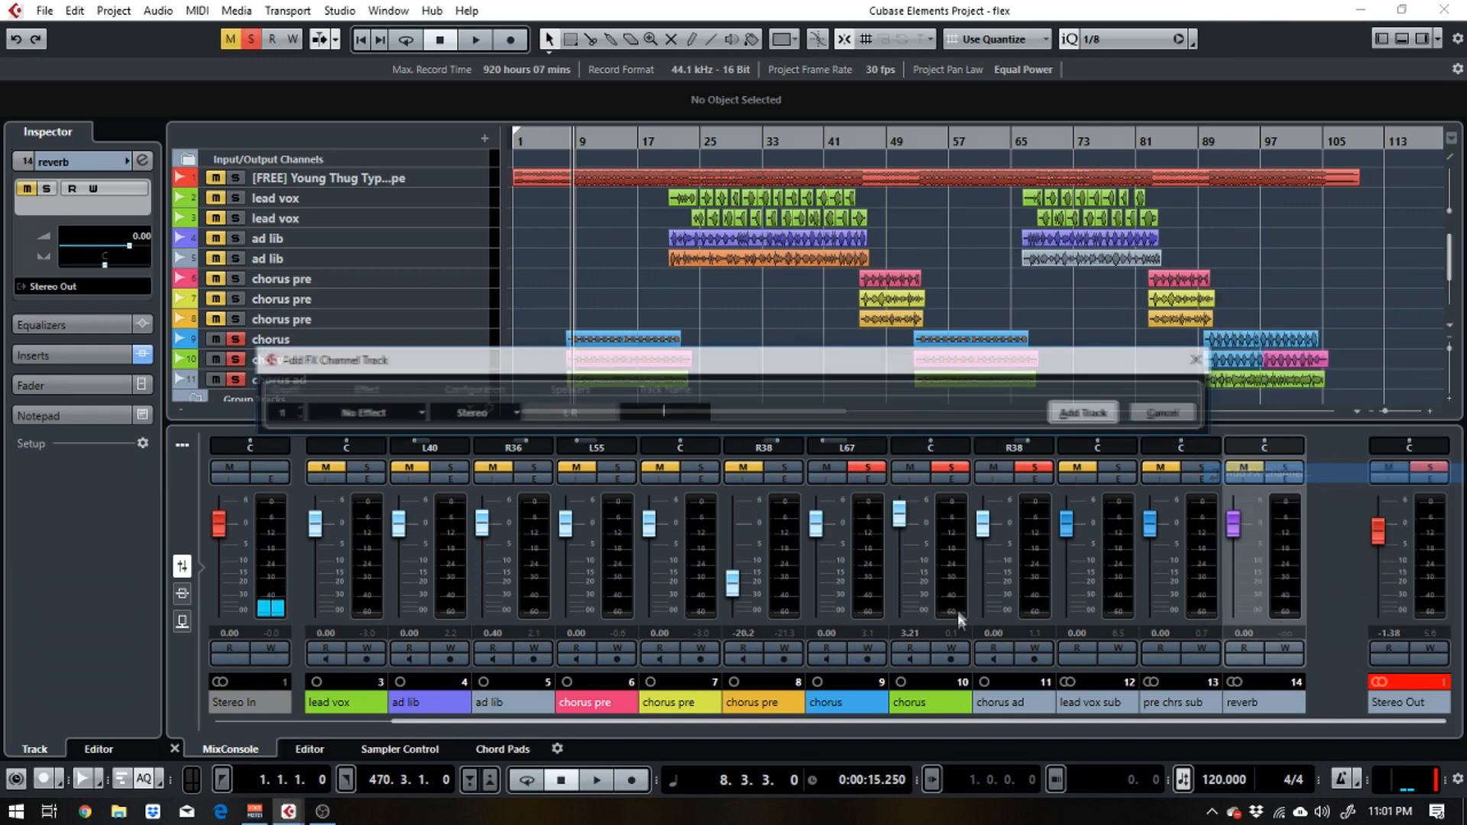
{"action": "left_click", "coordinate": [417, 413]}
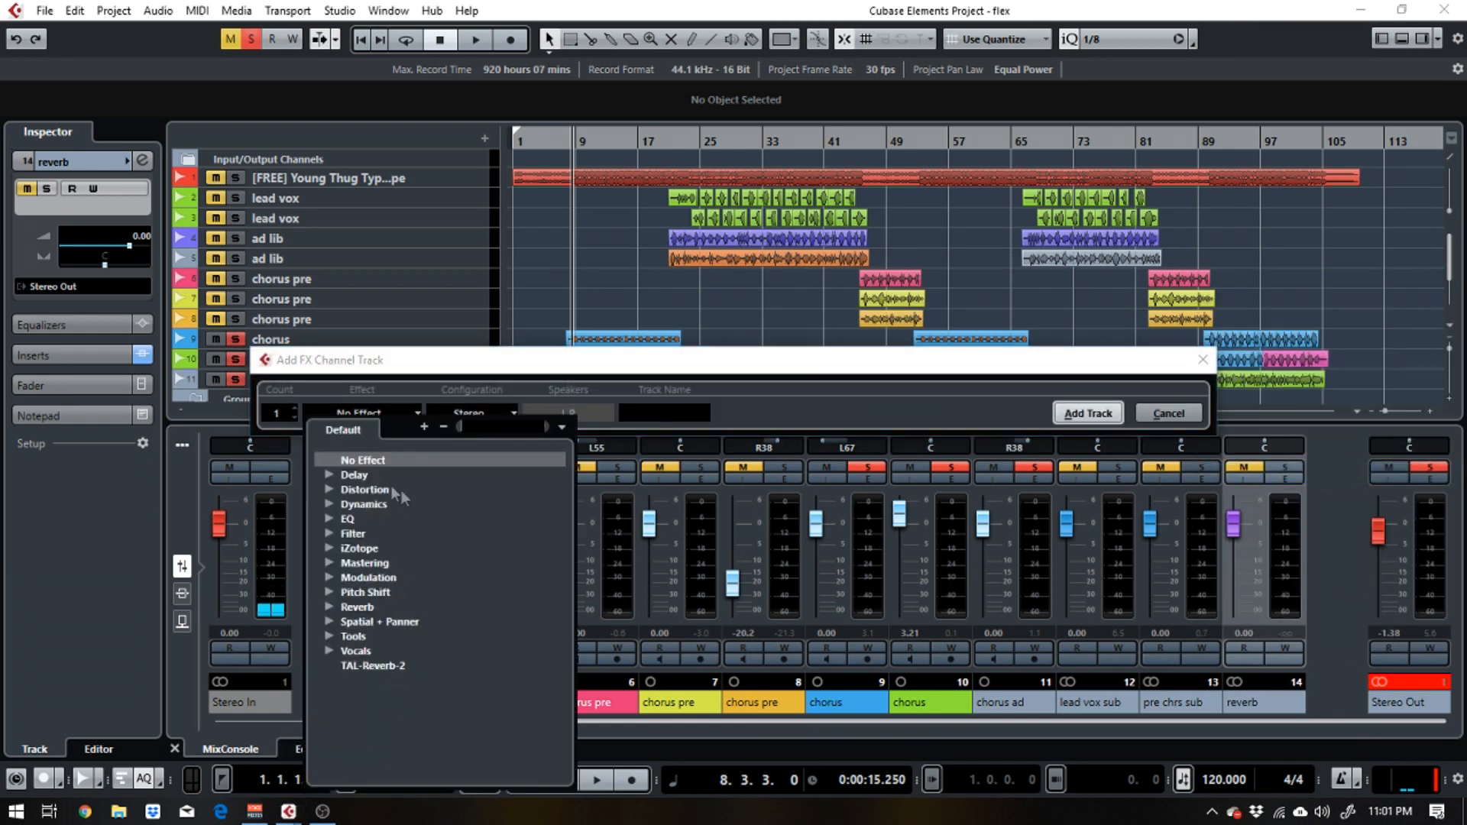
{"action": "left_click", "coordinate": [328, 476]}
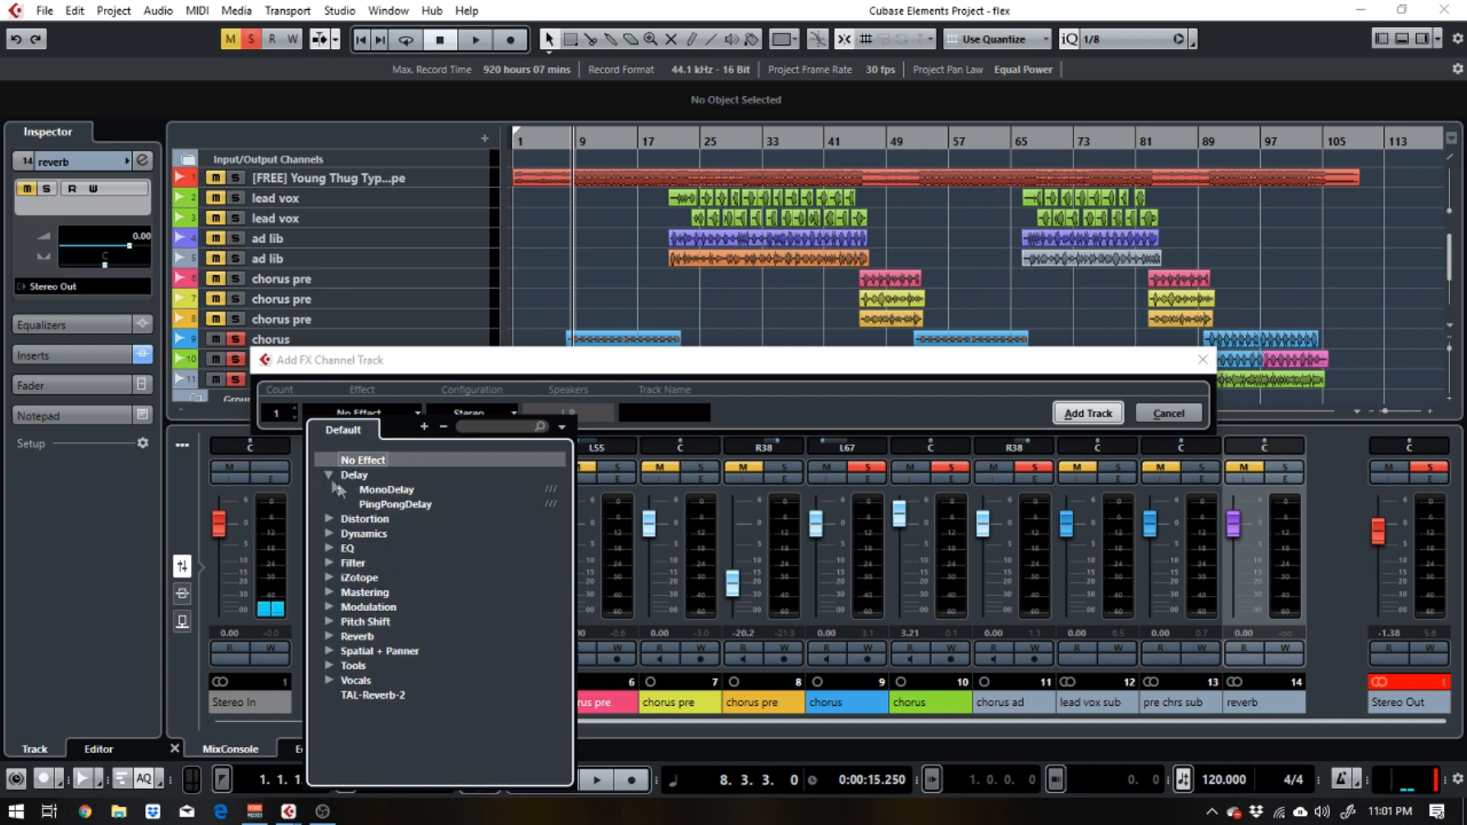
{"action": "left_click", "coordinate": [376, 506]}
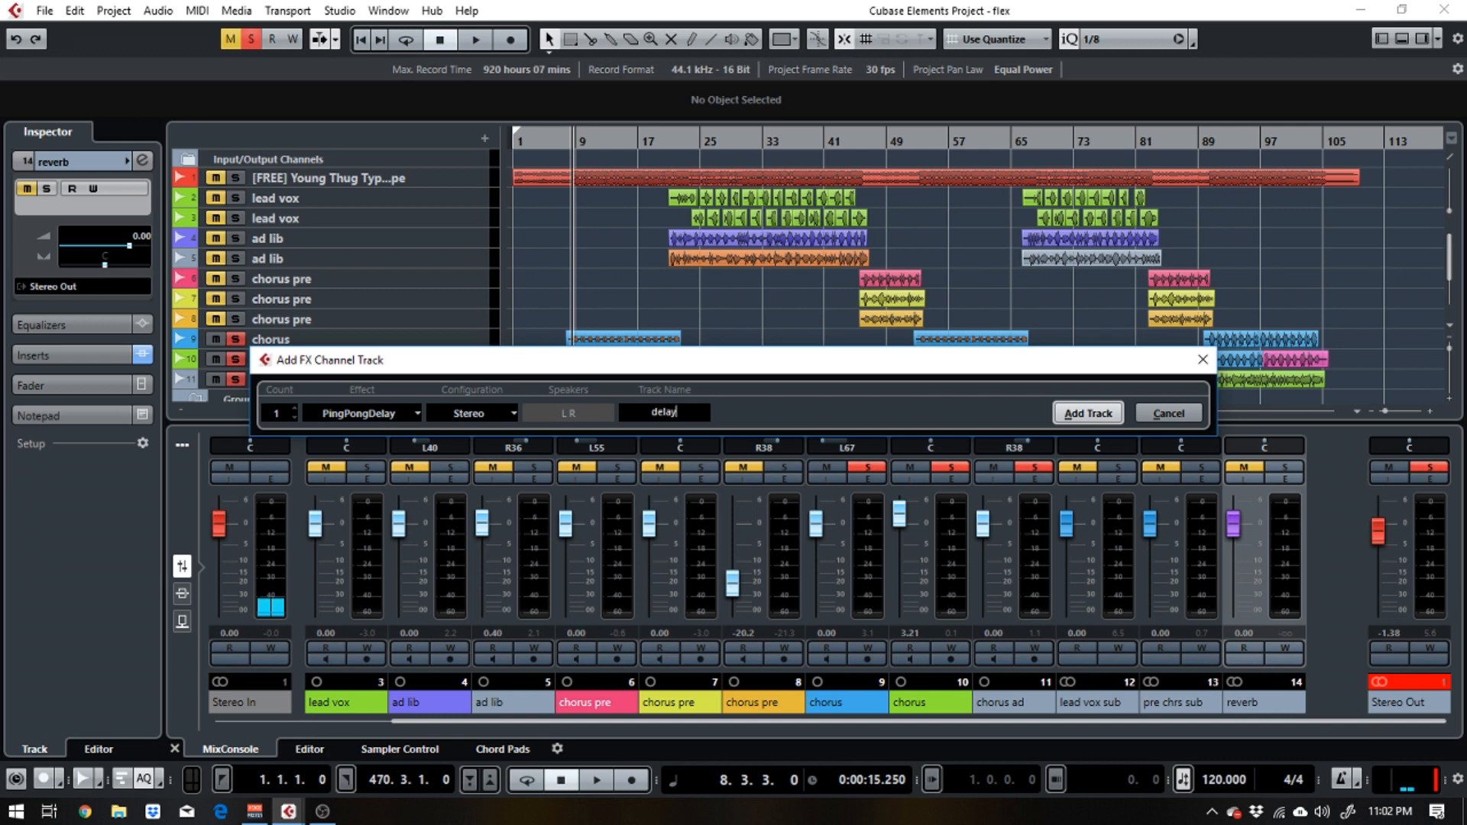
{"action": "type", "text": "delay"}
{"action": "key", "text": "Return"}
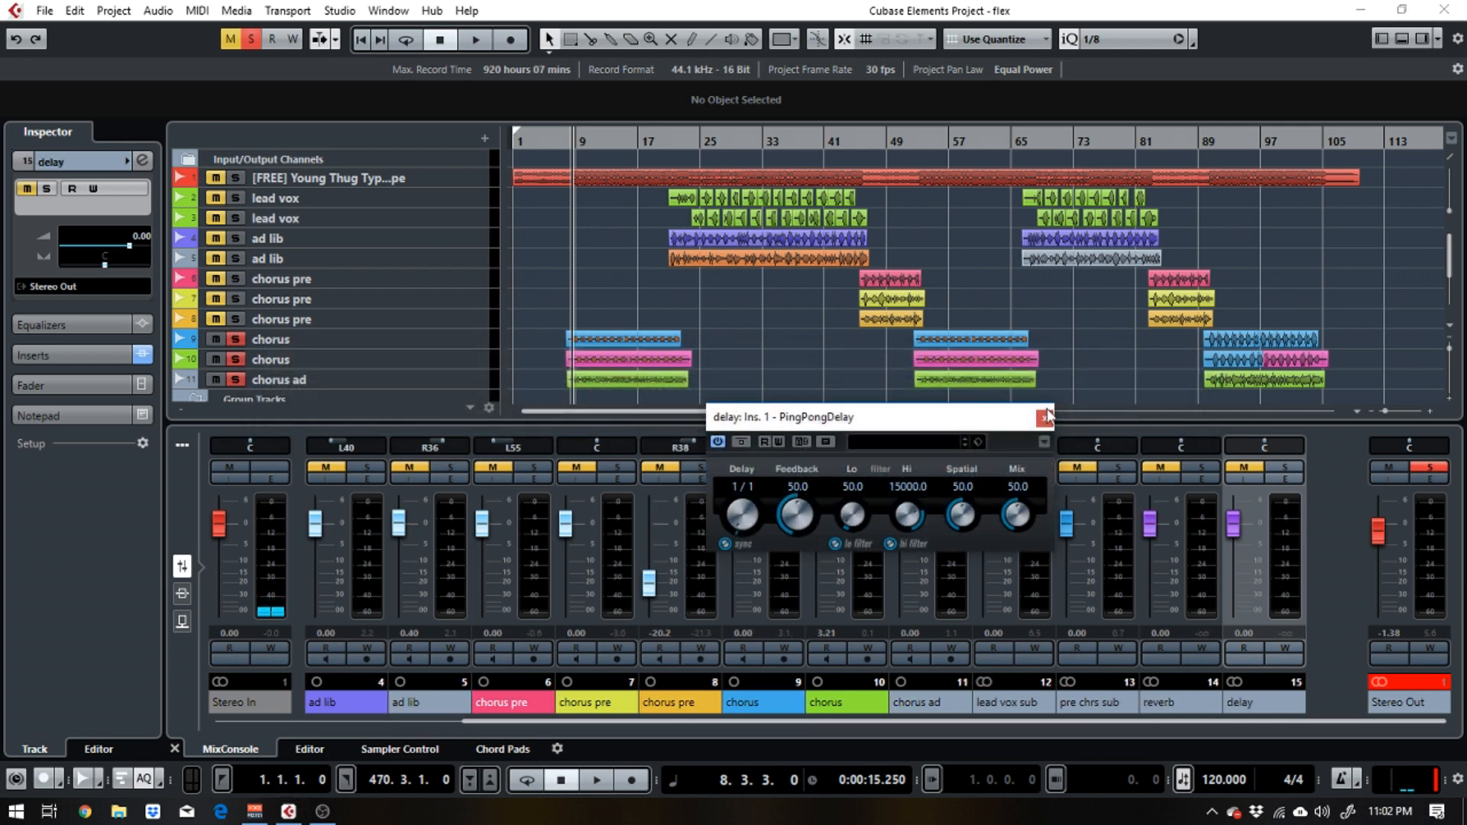
{"action": "left_click", "coordinate": [1044, 417]}
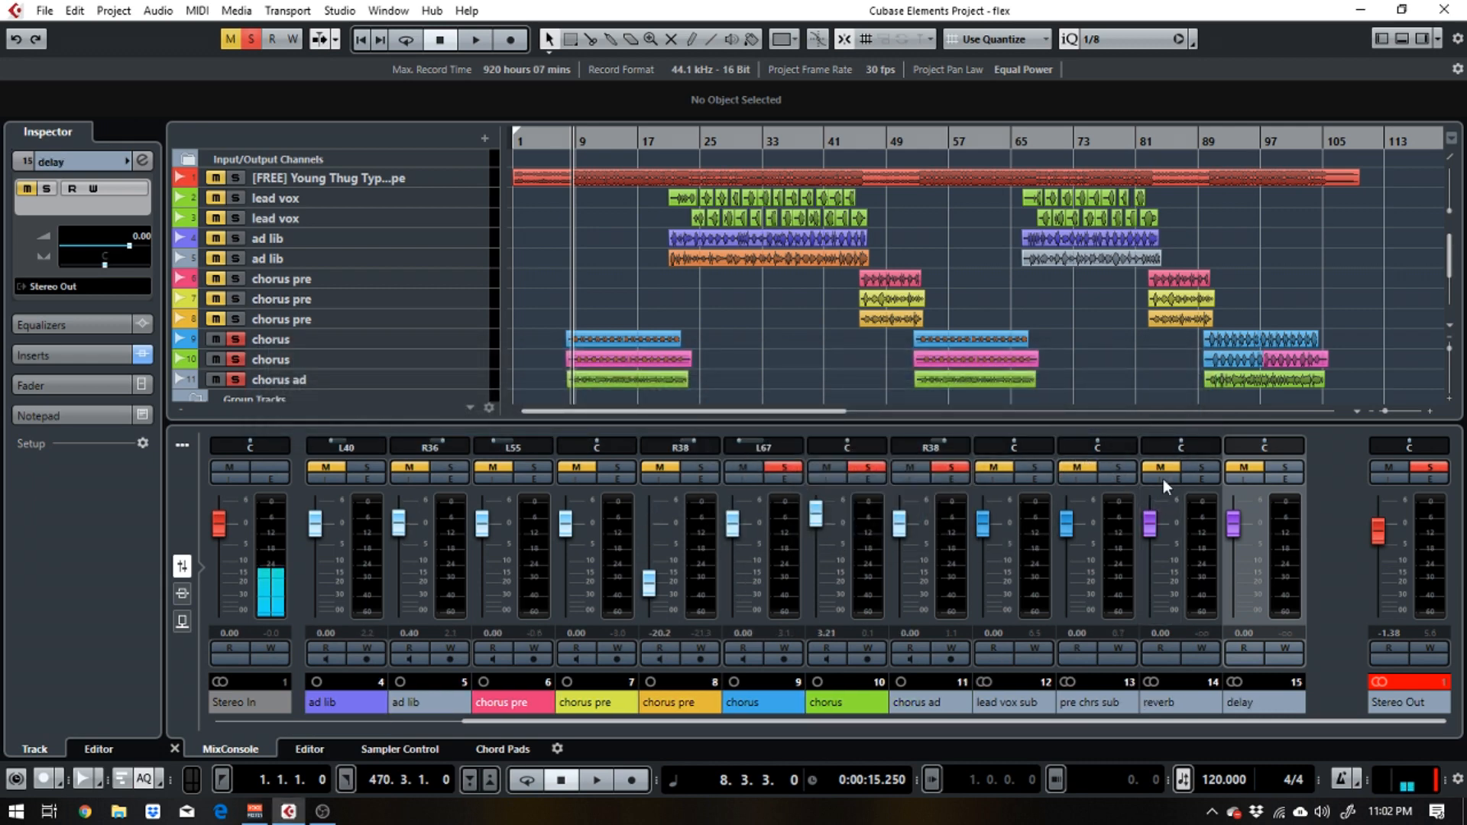
Solo the reverb channel and unsolo chorus channel 9 and chorus ad, auditioning chorus channel 10 during playback
{"action": "left_click", "coordinate": [1197, 472]}
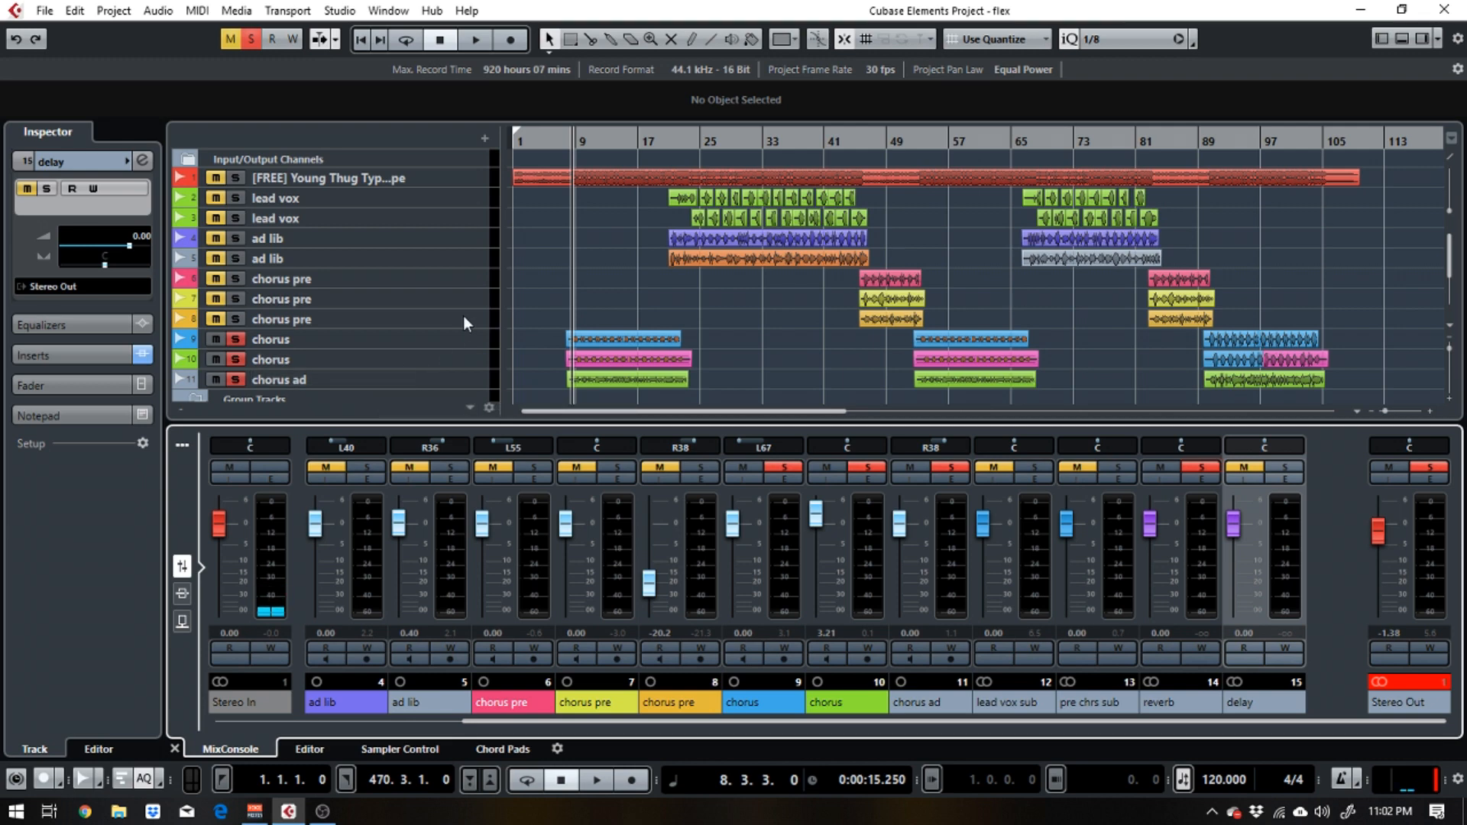
{"action": "key", "text": "space"}
{"action": "left_click", "coordinate": [784, 468]}
{"action": "left_click", "coordinate": [950, 469]}
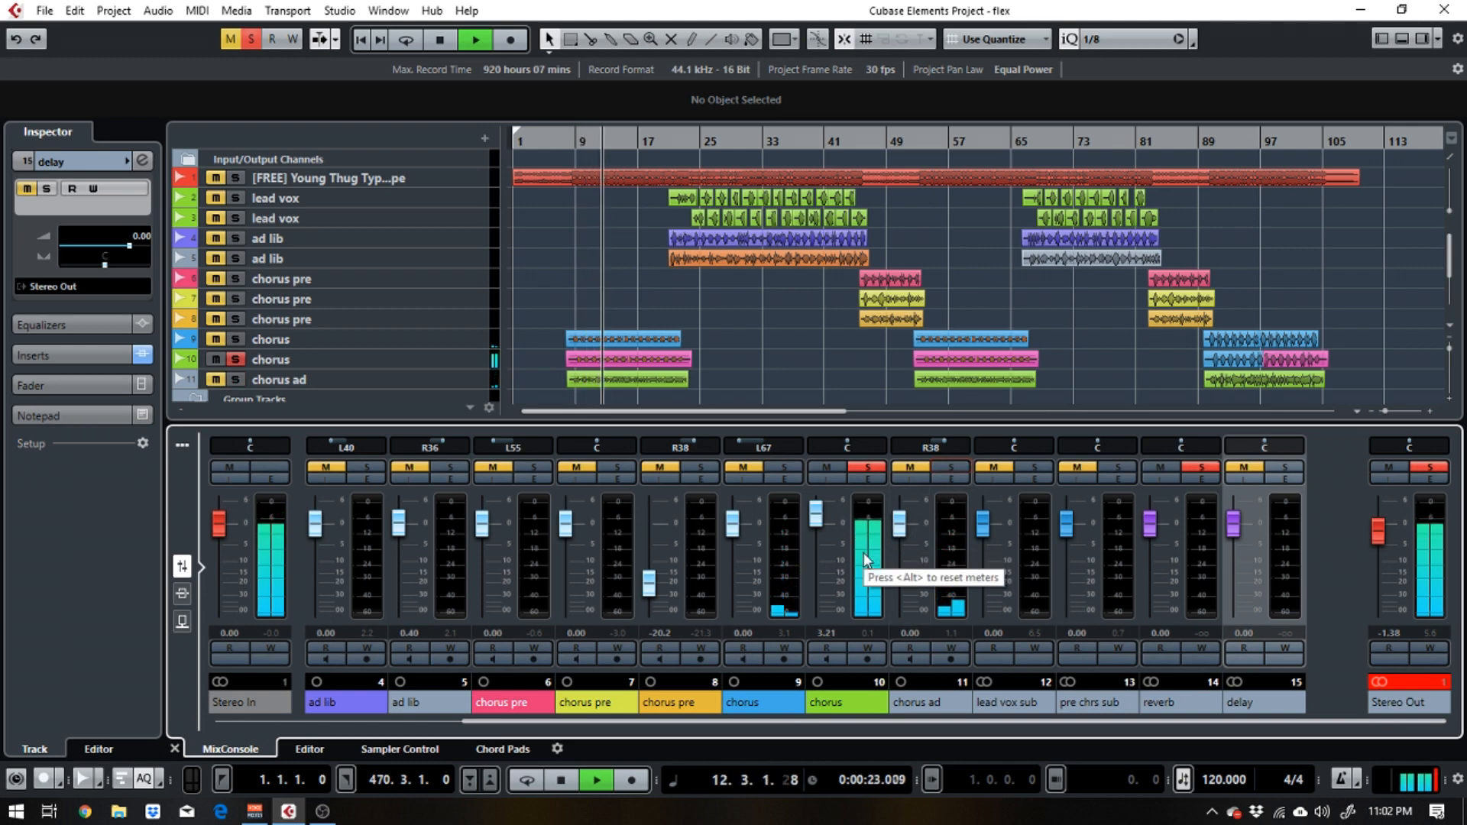
{"action": "key", "text": "space"}
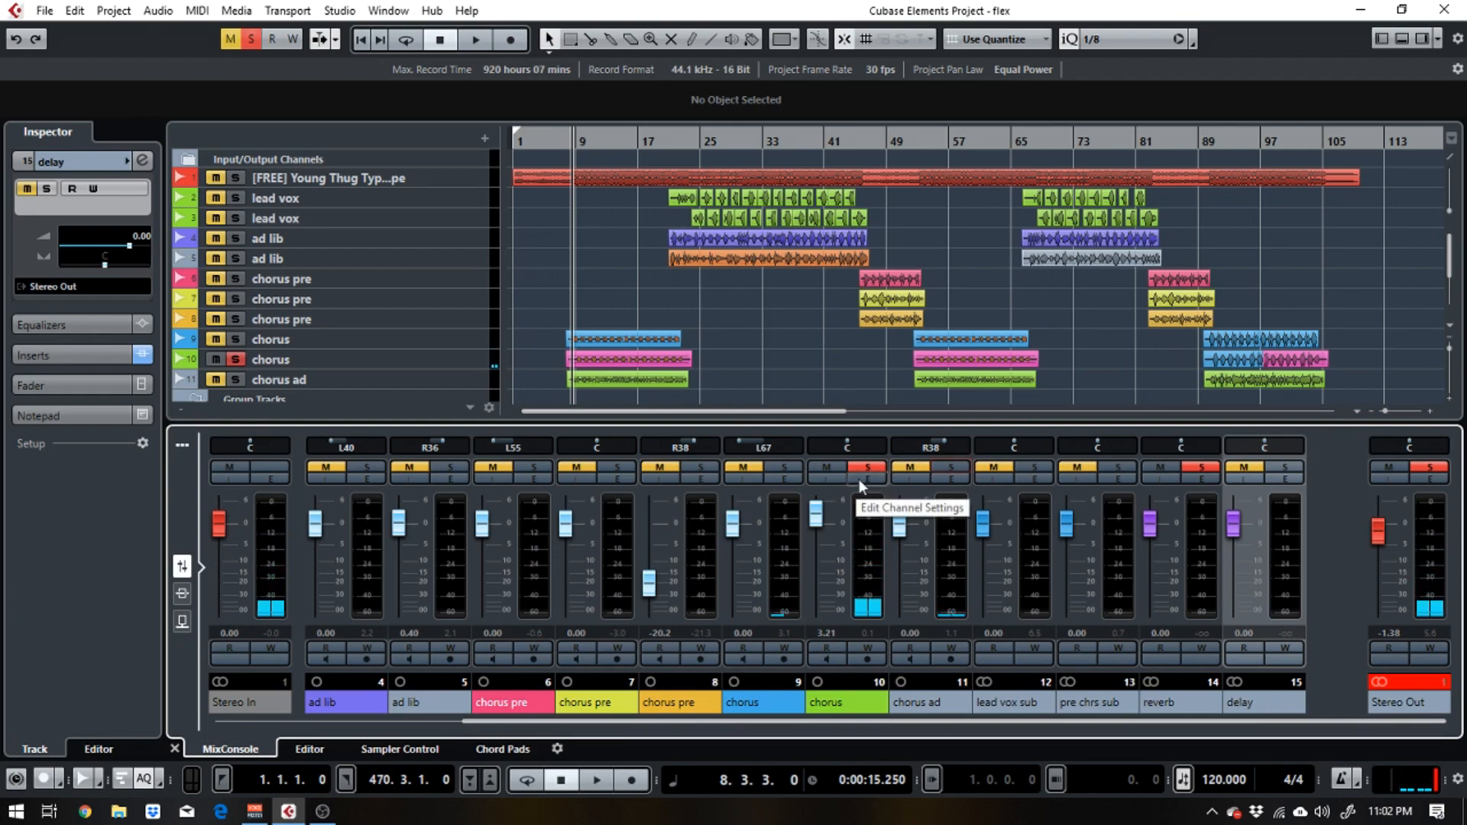
Add and activate a send to reverb on chorus channel 10, lowering its level to about -14.9 dB during playback
{"action": "left_click", "coordinate": [856, 479]}
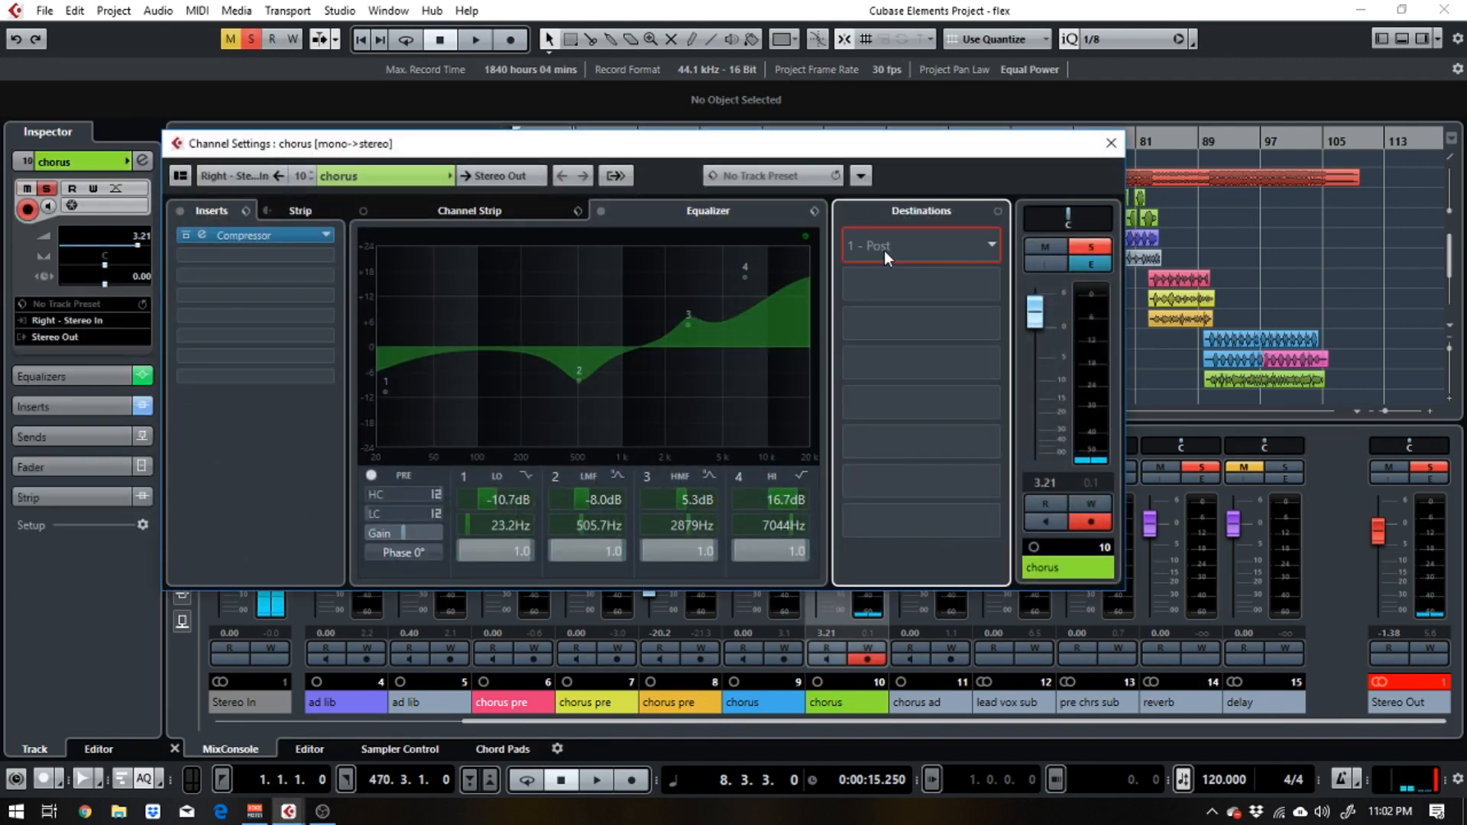
{"action": "left_click", "coordinate": [883, 250]}
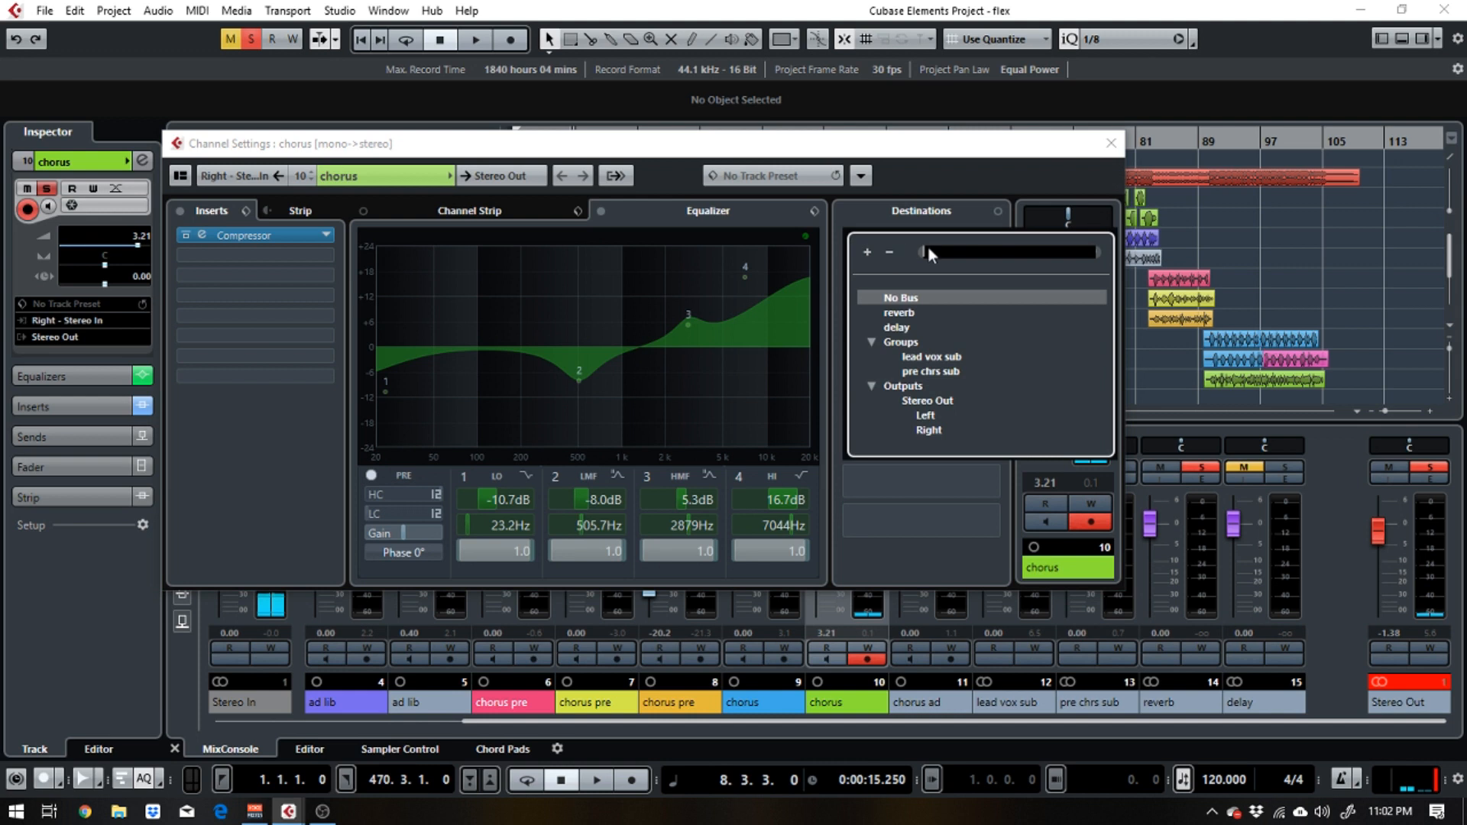
{"action": "left_click", "coordinate": [899, 313]}
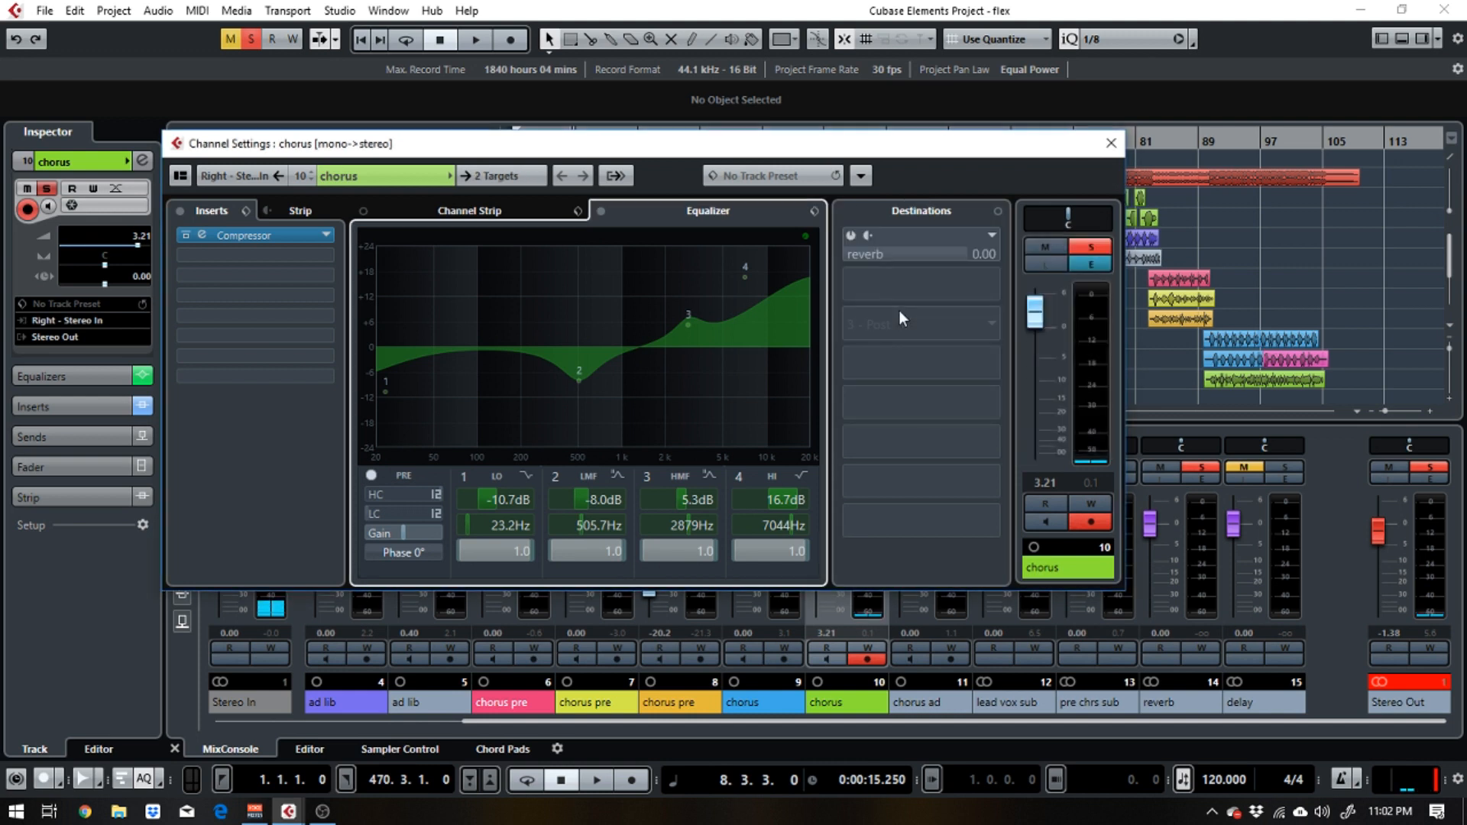
{"action": "left_click", "coordinate": [850, 239]}
{"action": "left_click", "coordinate": [851, 237]}
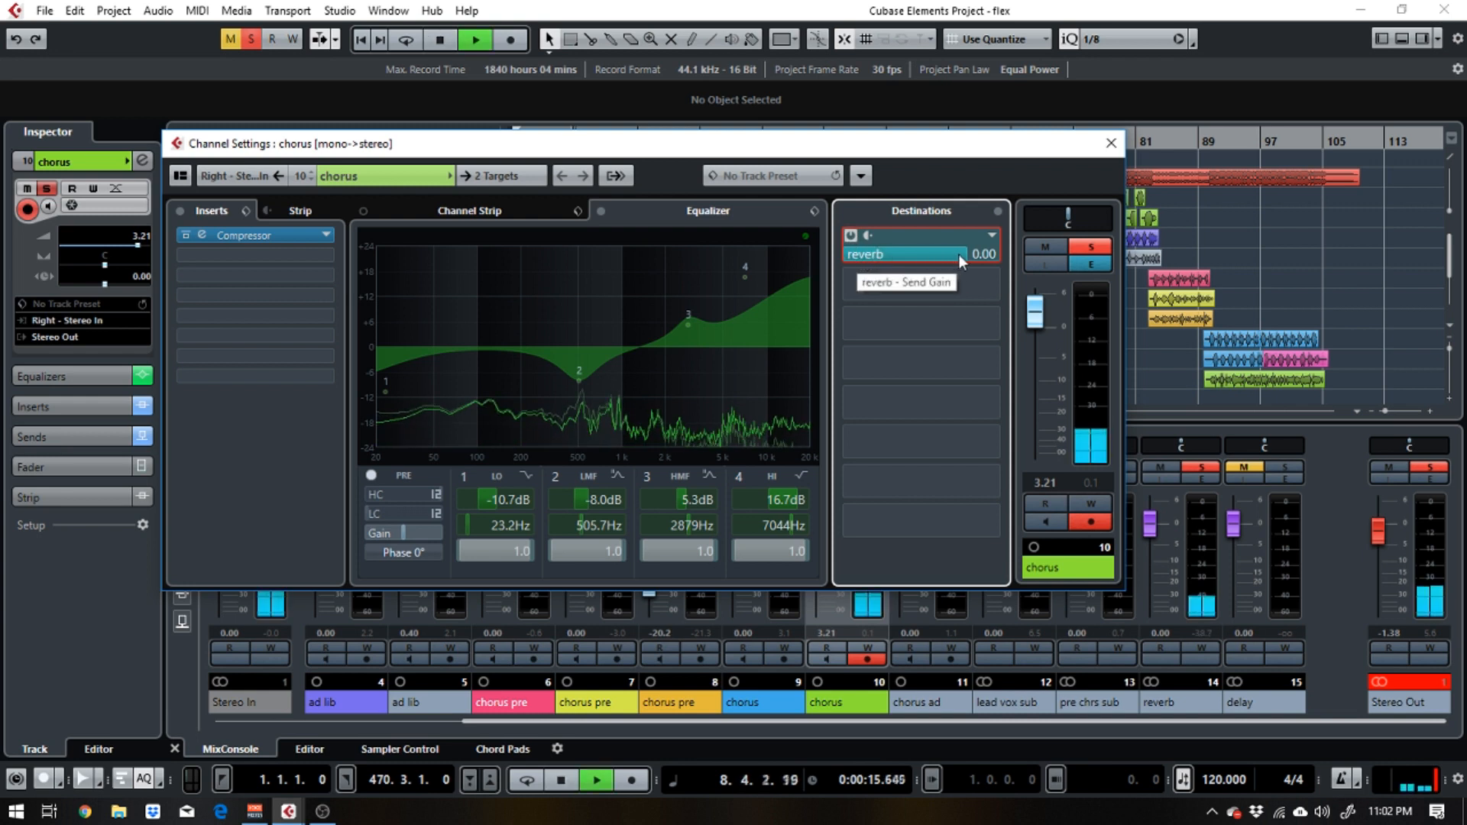
{"action": "left_click_drag", "start_coordinate": [961, 262], "coordinate": [897, 260]}
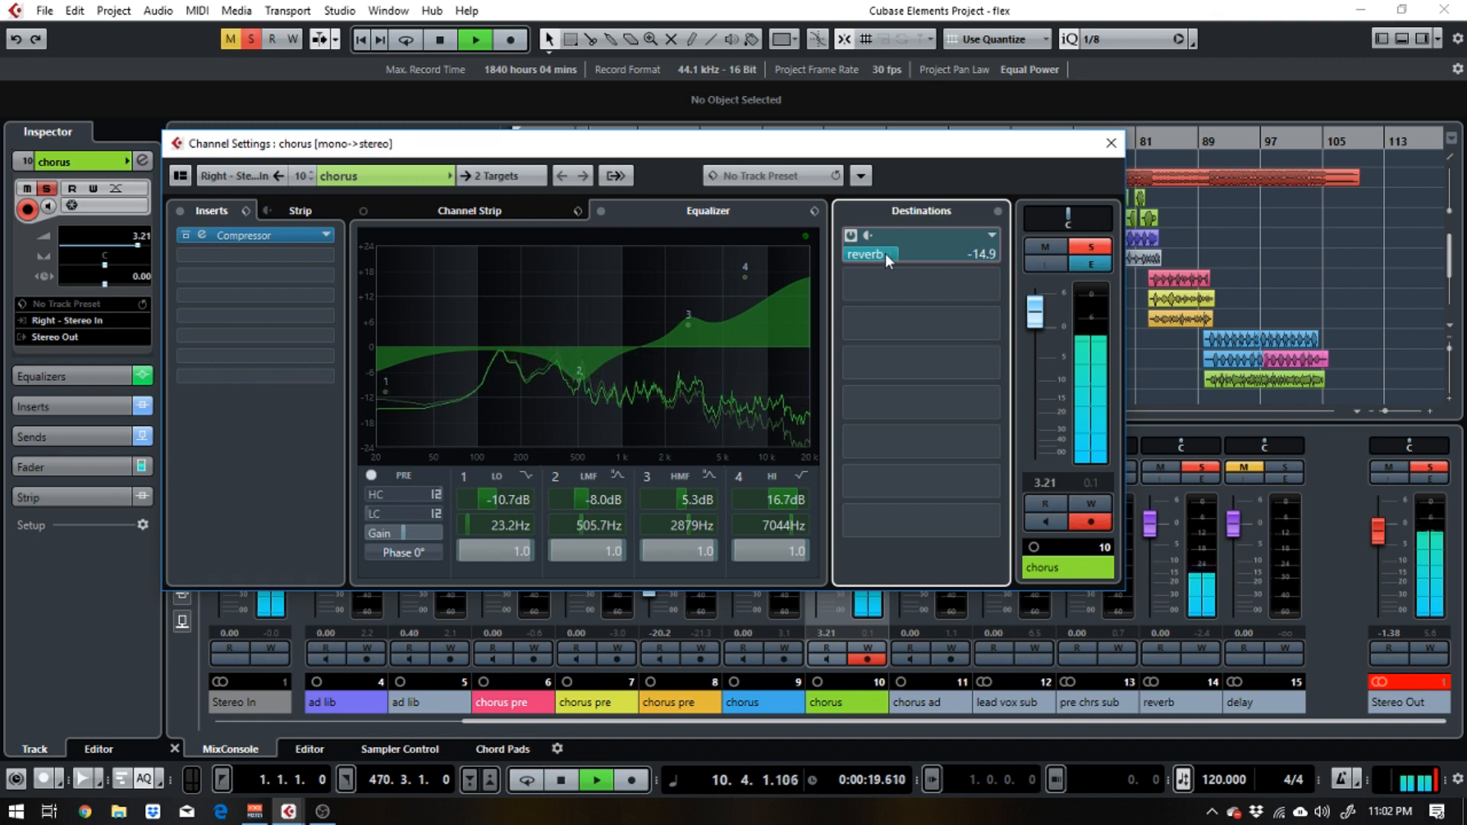
Load the Vintage Plate Reverb preset into RoomWorks SE on the reverb channel and play the chorus through it
{"action": "left_click", "coordinate": [1198, 480]}
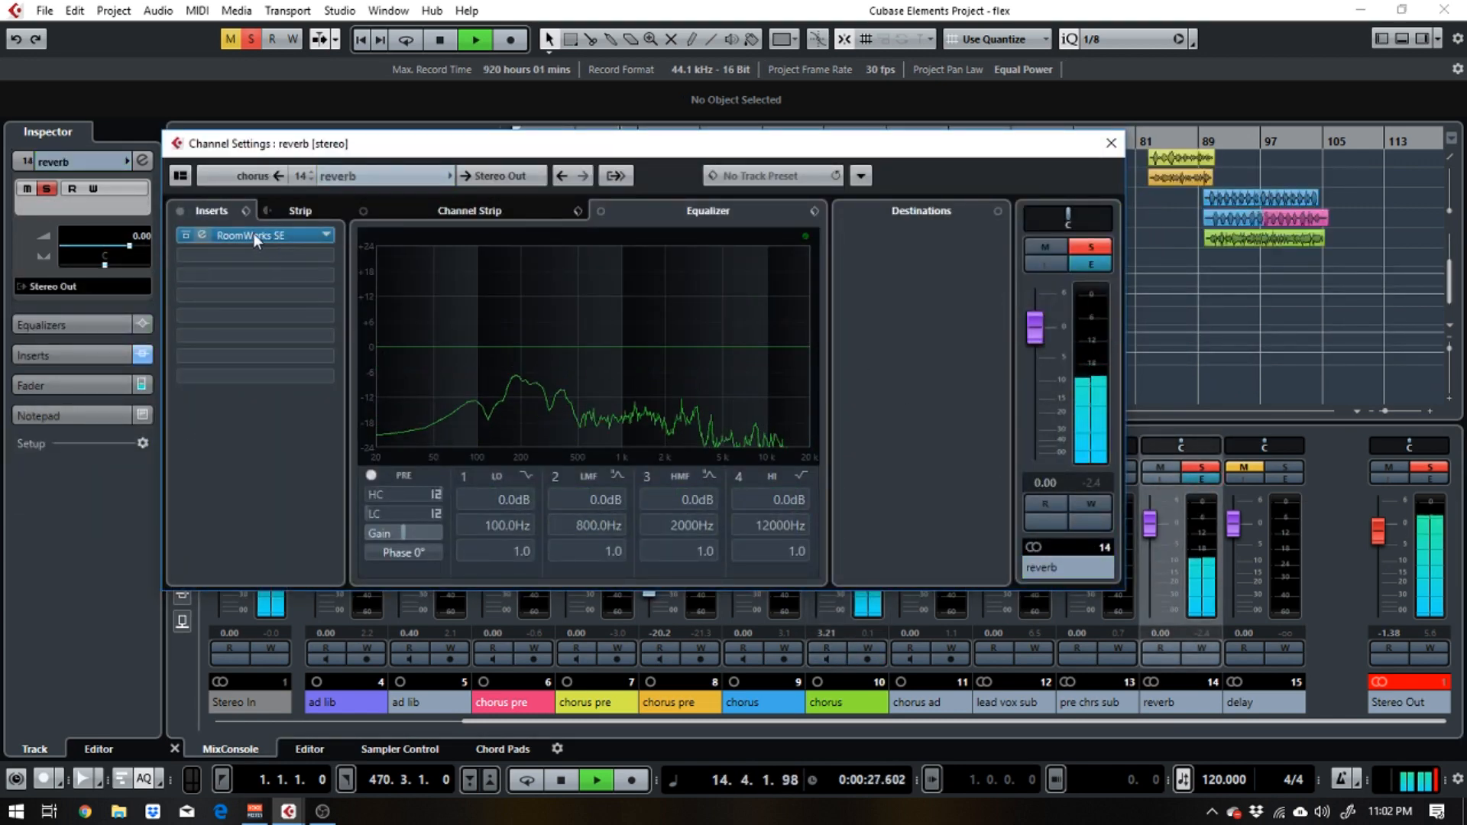
{"action": "key", "text": "space"}
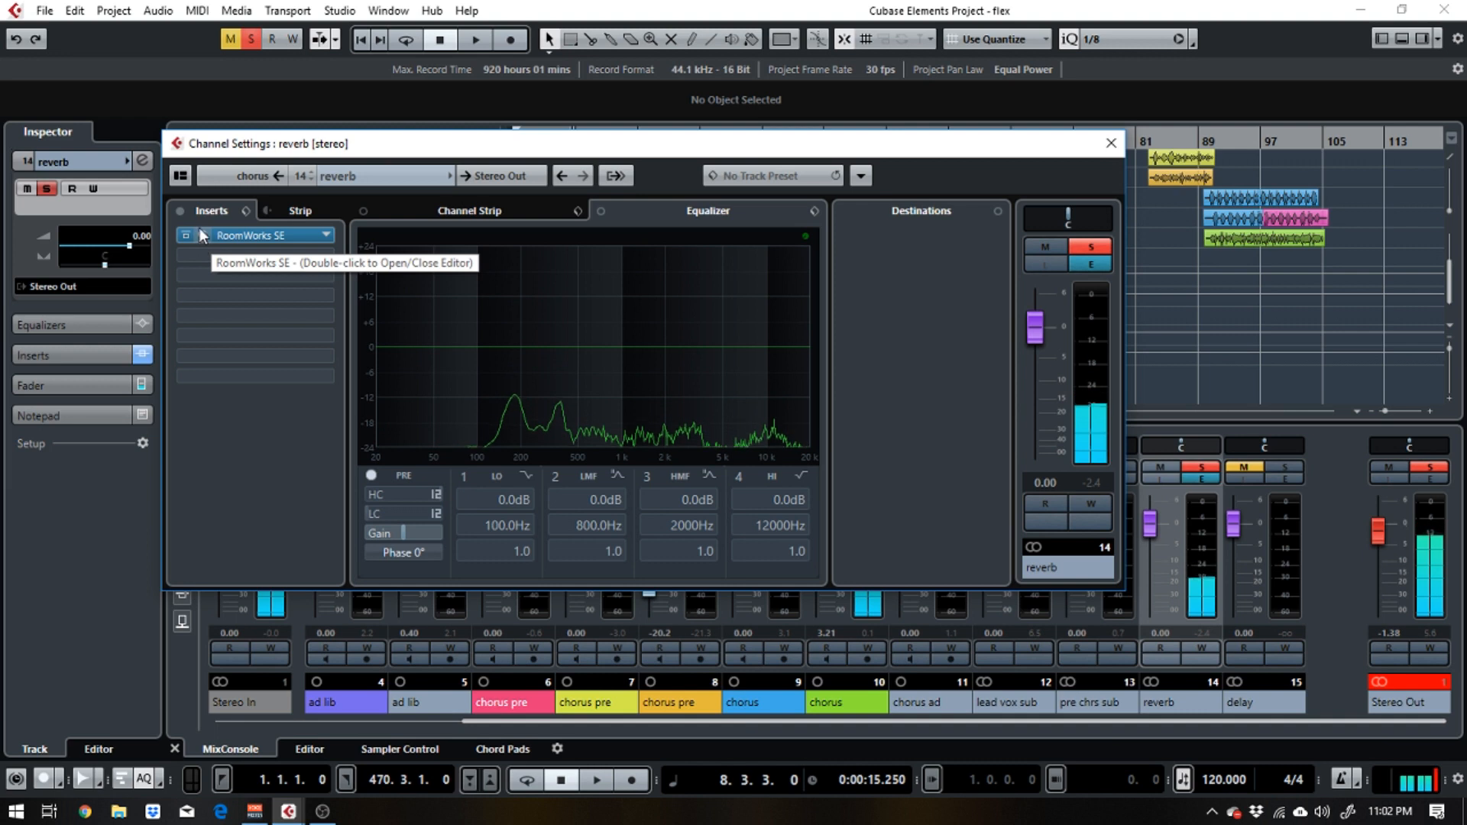
{"action": "double_click", "coordinate": [210, 237]}
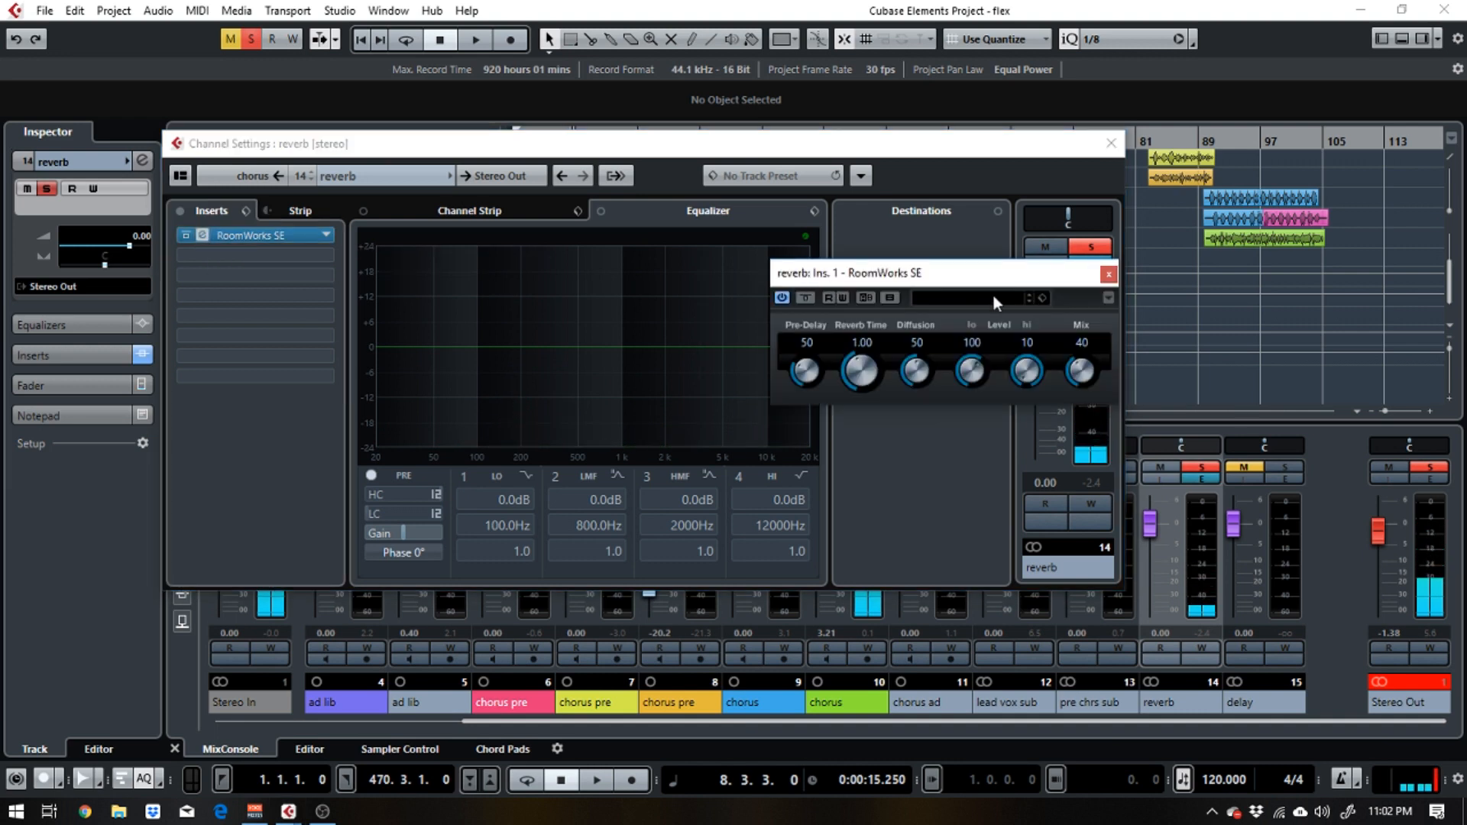
{"action": "left_click", "coordinate": [962, 297]}
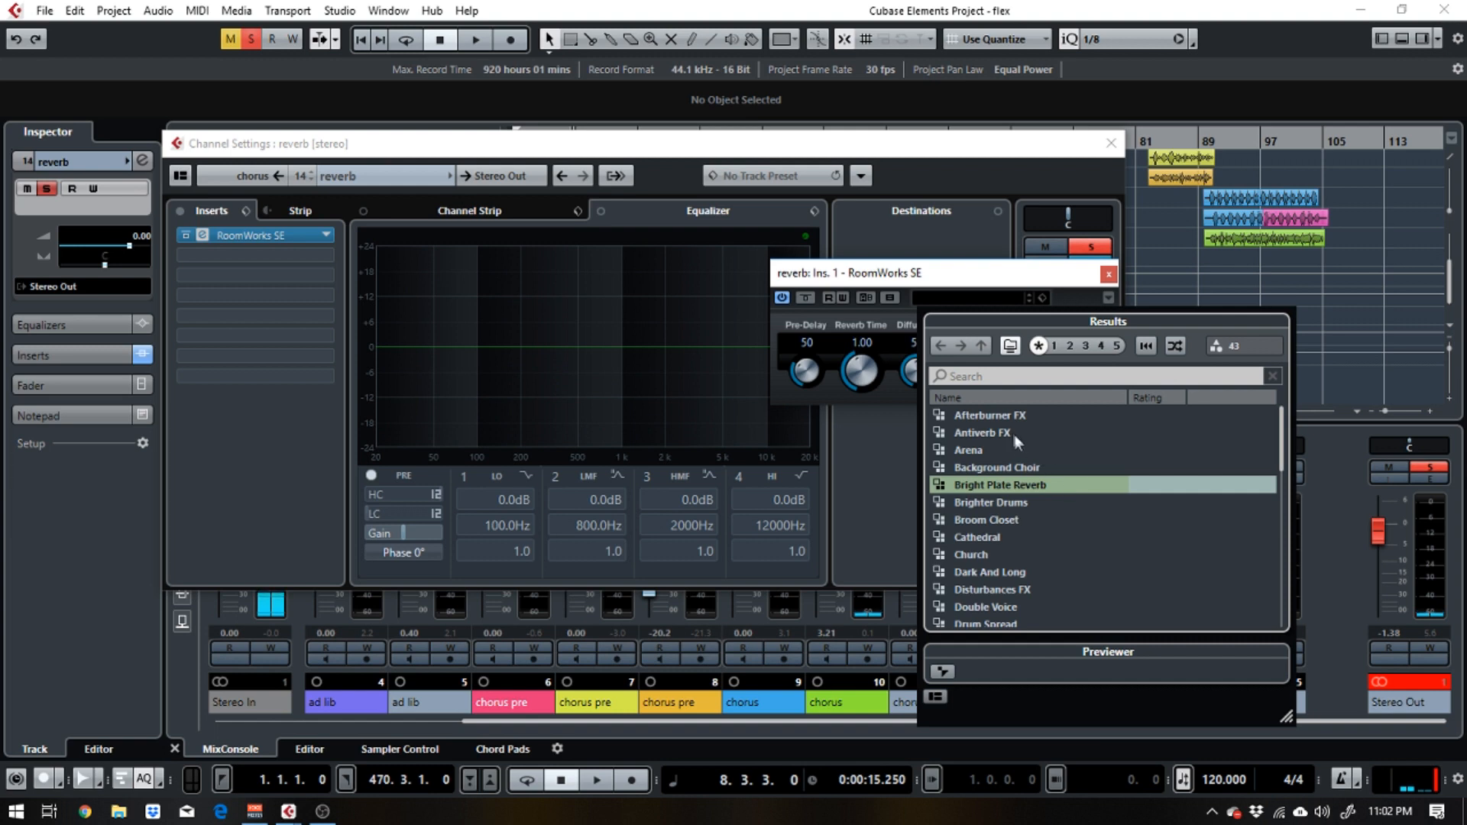
{"action": "scroll", "coordinate": [1012, 433], "scroll_direction": "down", "scroll_amount": 9}
{"action": "scroll", "coordinate": [1011, 434], "scroll_direction": "down", "scroll_amount": 2}
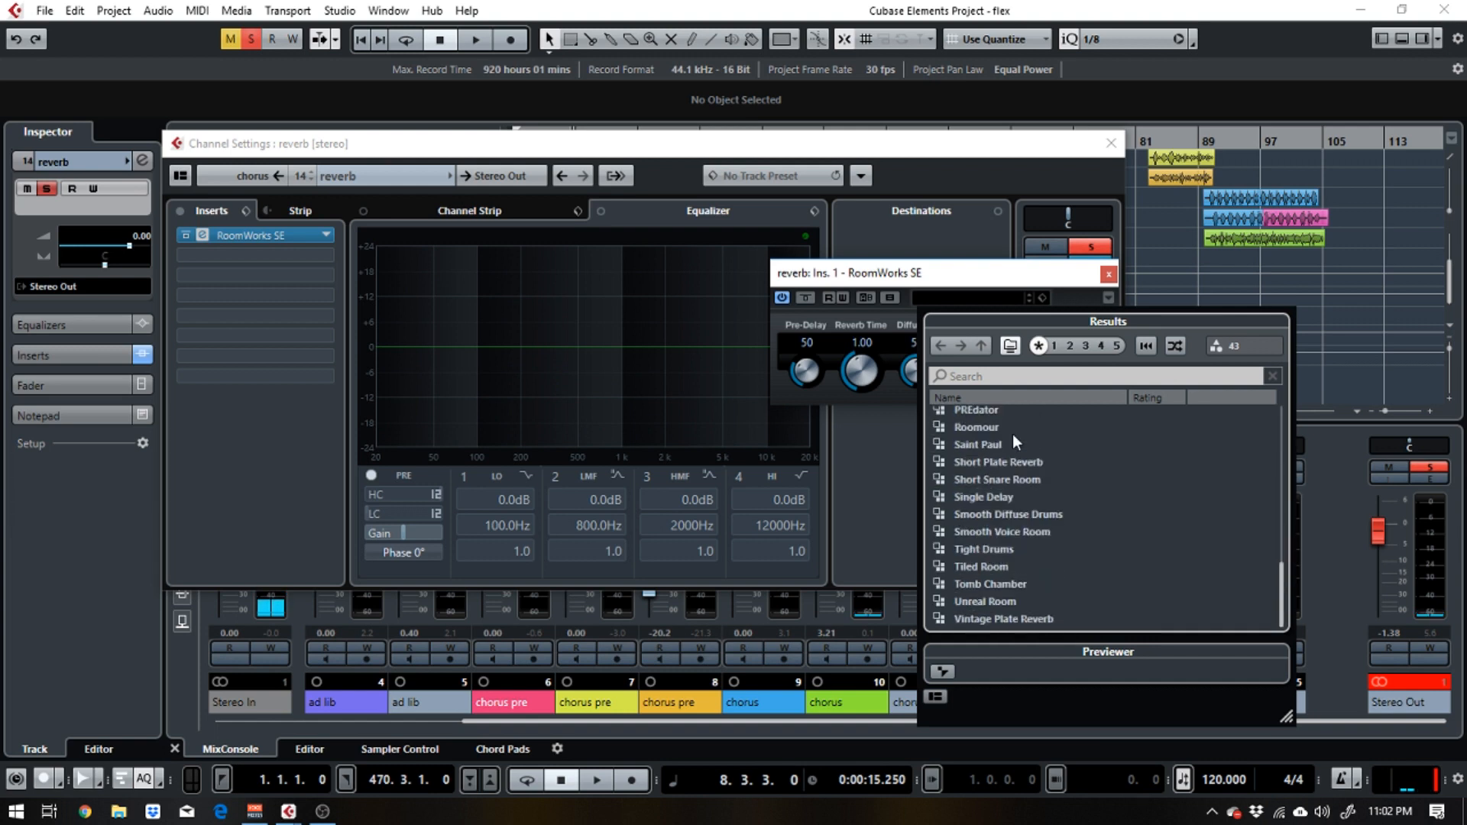
{"action": "double_click", "coordinate": [1015, 616]}
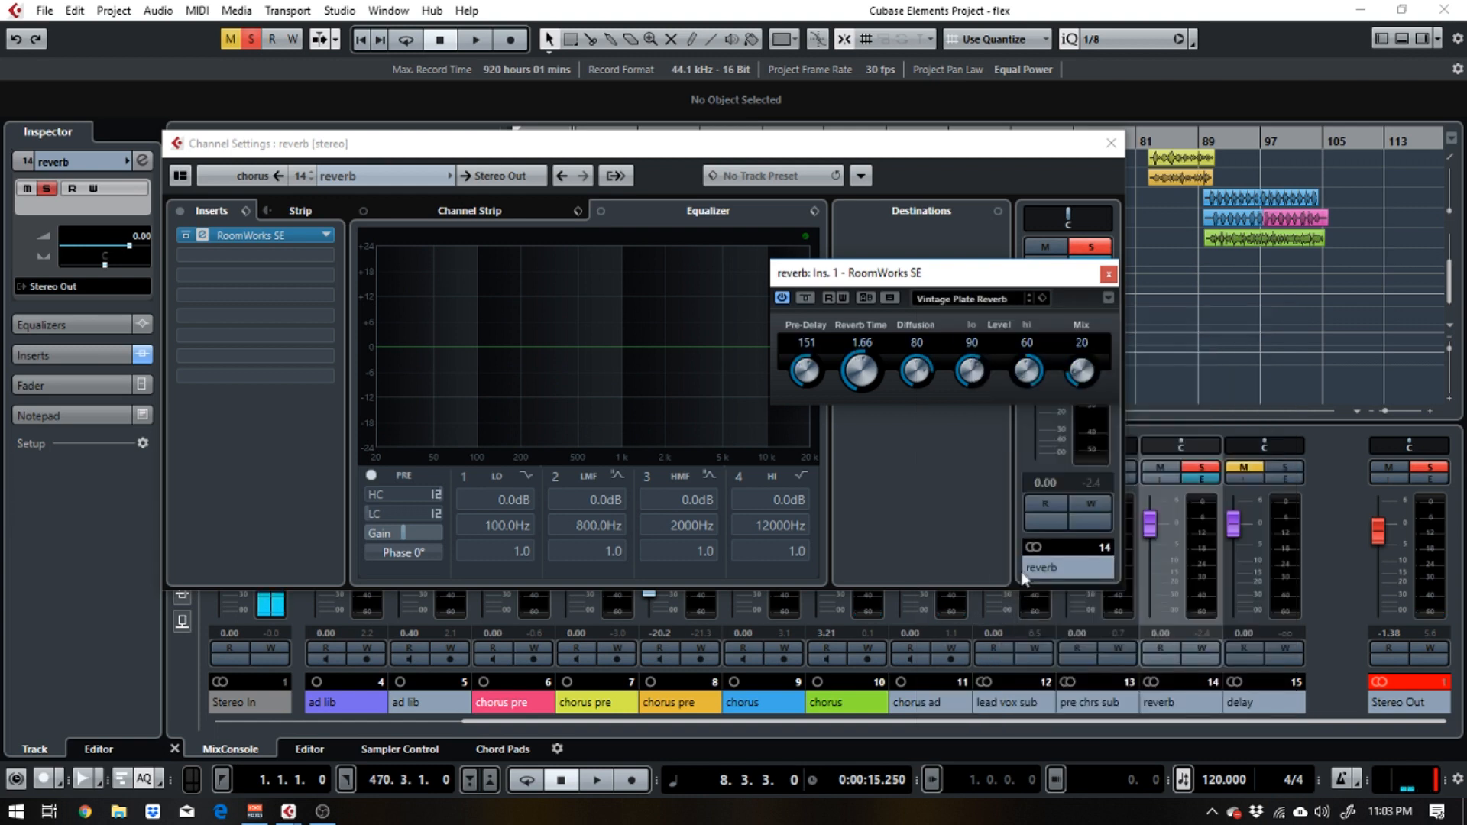
{"action": "key", "text": "space"}
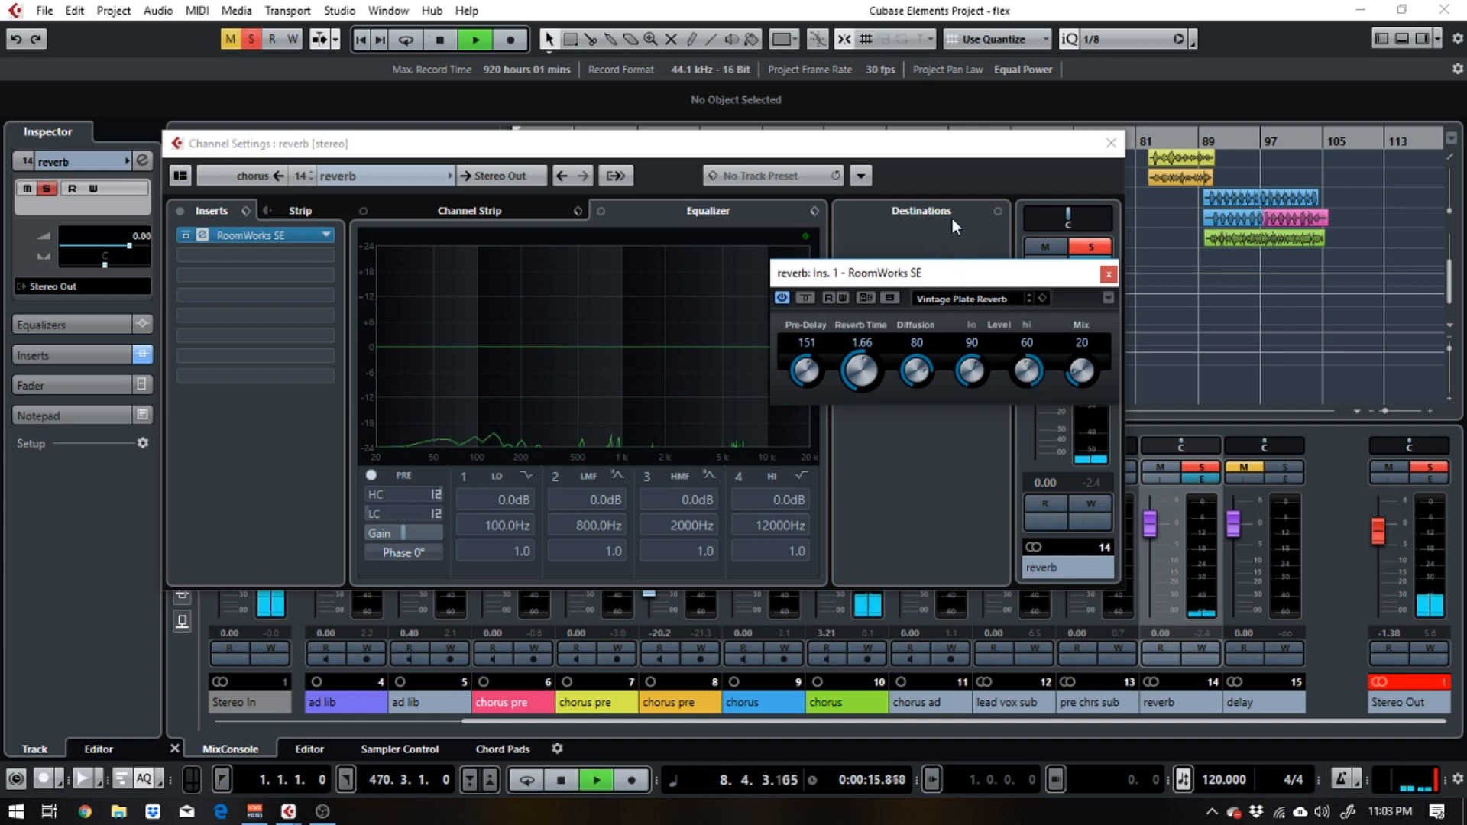
{"action": "left_click_drag", "start_coordinate": [973, 268], "coordinate": [929, 329]}
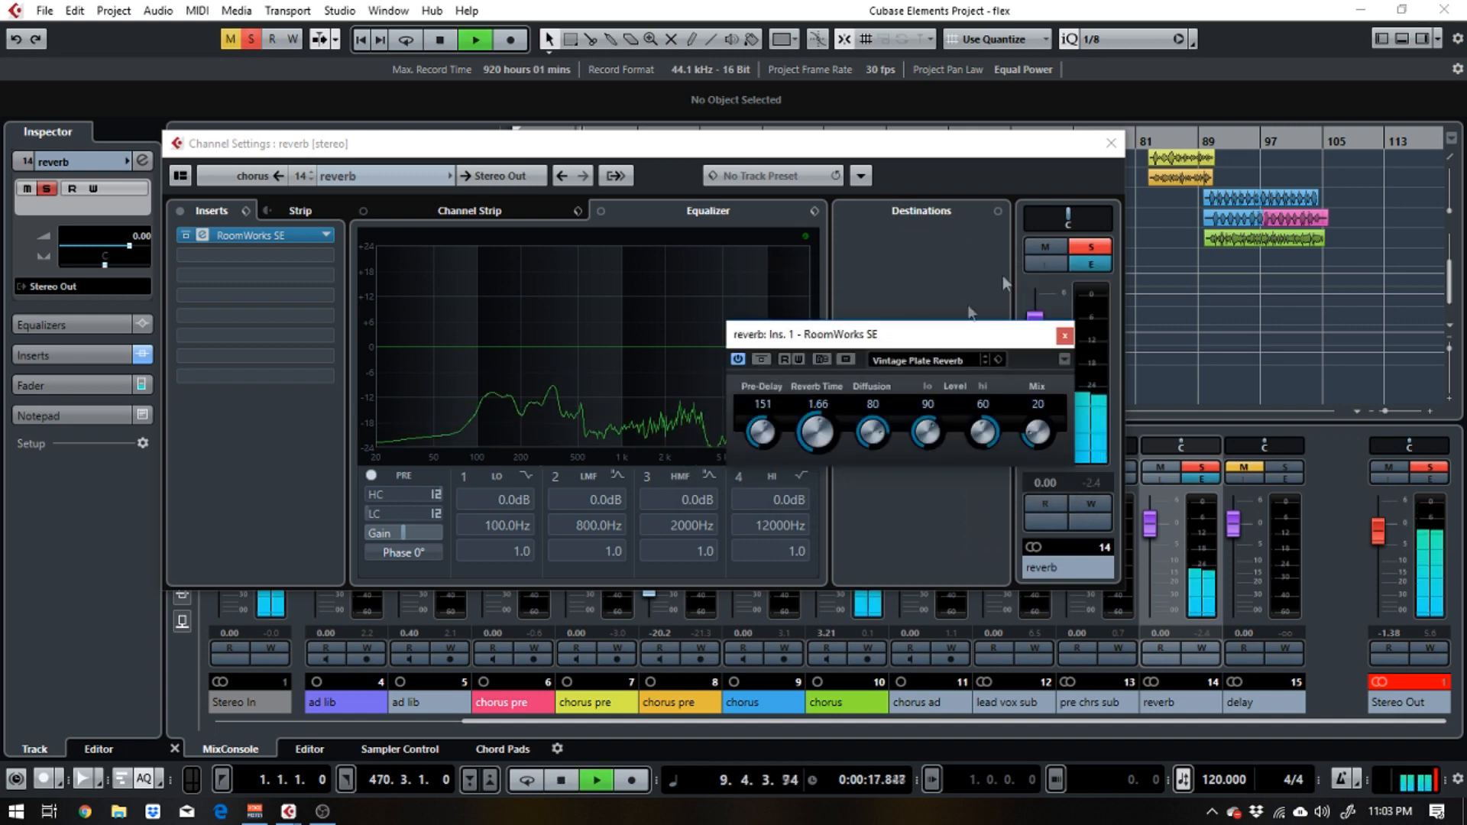
Close the RoomWorks SE editor and the reverb channel's settings, and stop playback
{"action": "left_click", "coordinate": [1063, 335]}
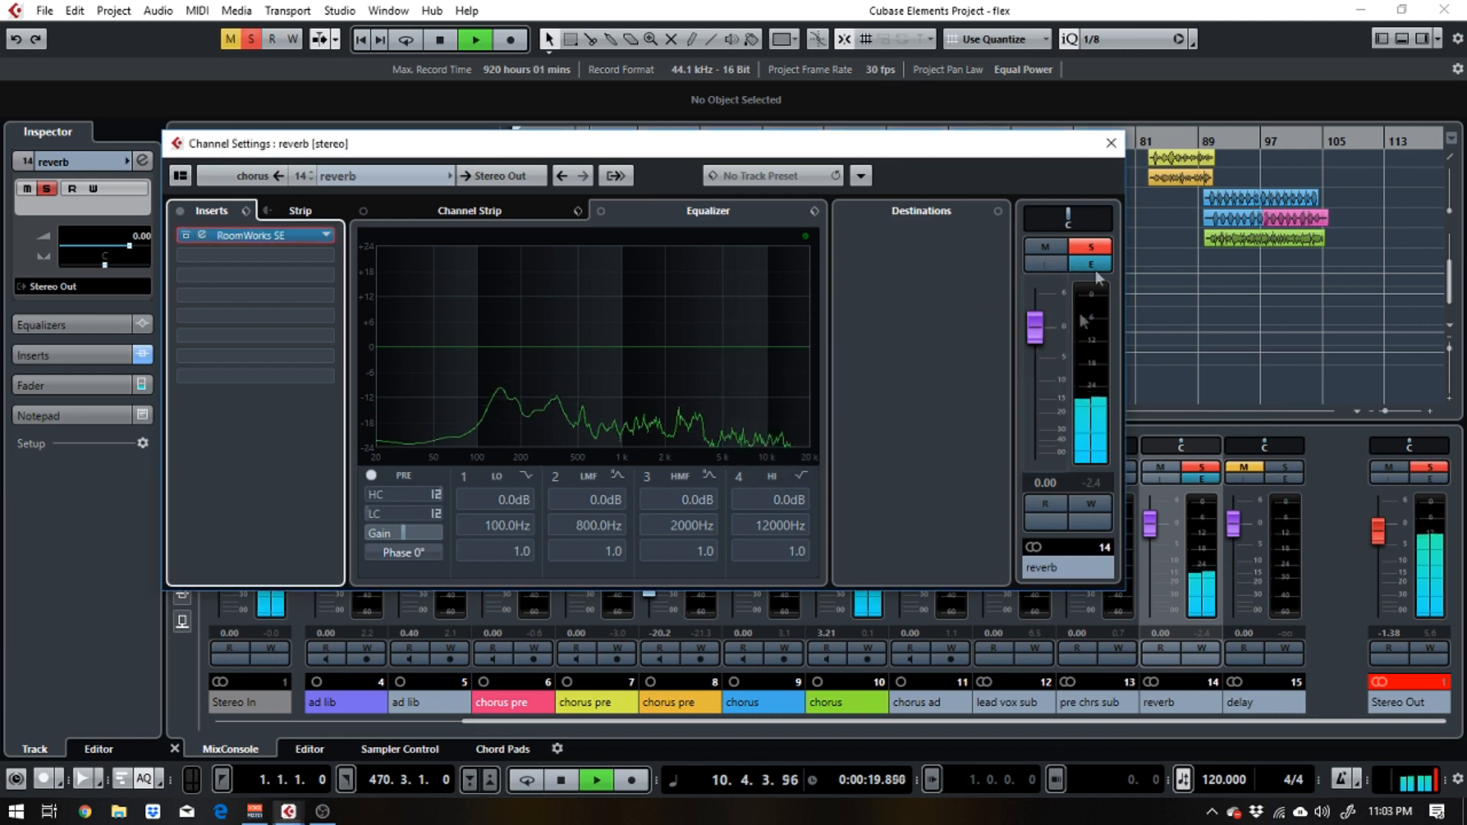
{"action": "left_click", "coordinate": [1113, 149]}
{"action": "key", "text": "space"}
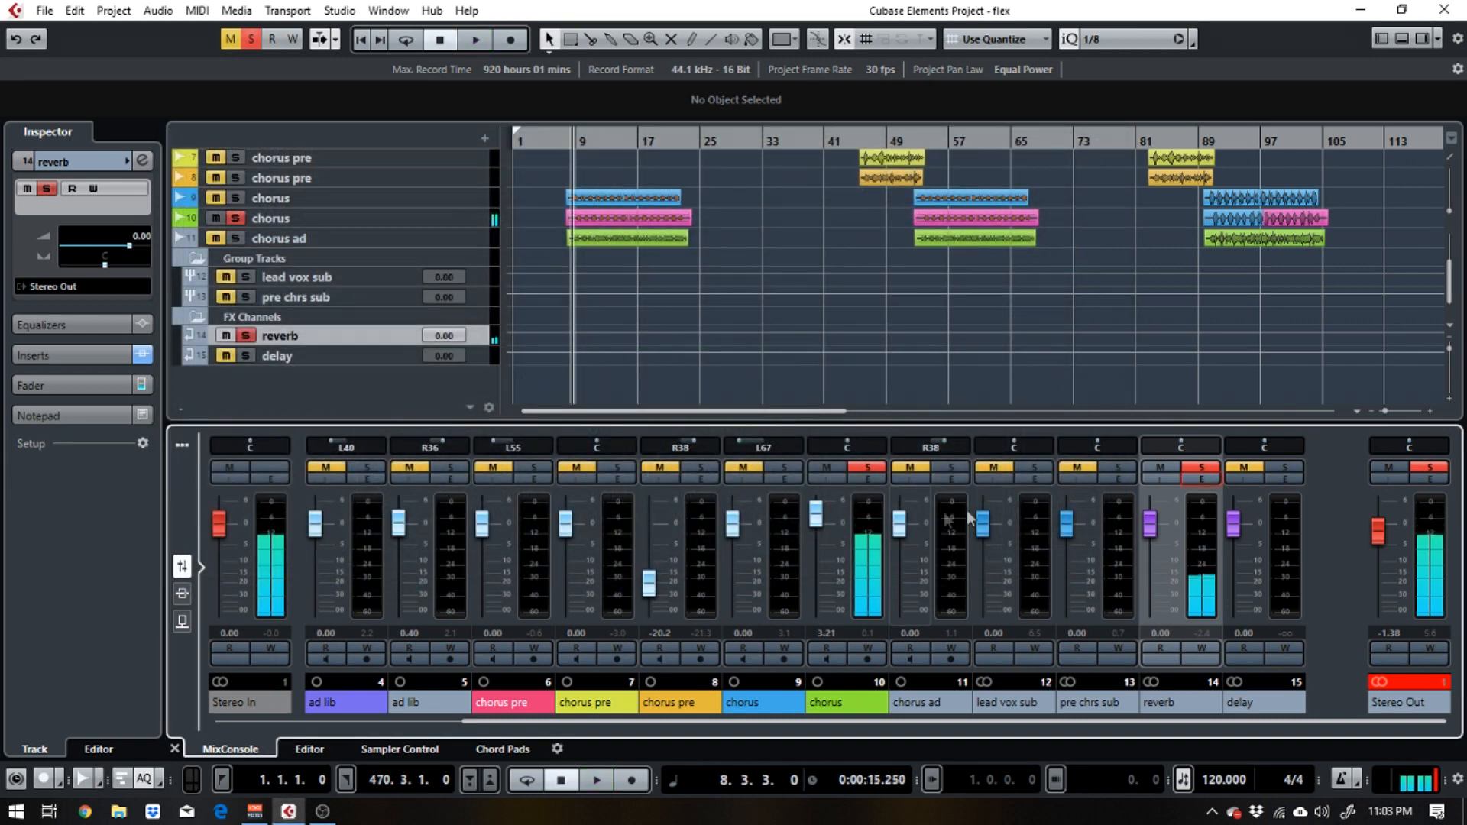
Raise the reverb send on chorus channel 10 to about -10.7 dB during playback, and close its channel settings
{"action": "left_click", "coordinate": [867, 480]}
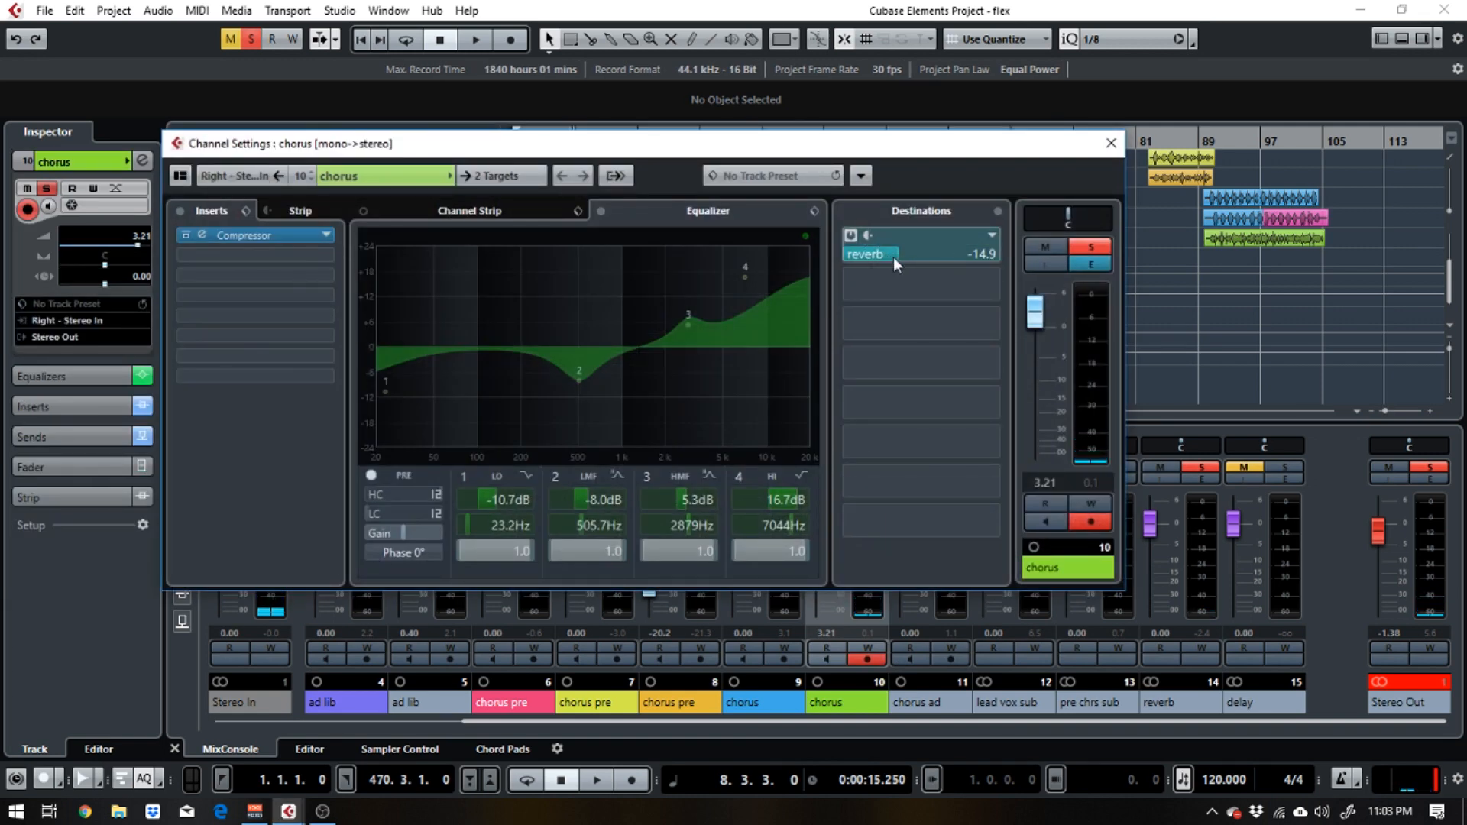
{"action": "key", "text": "space"}
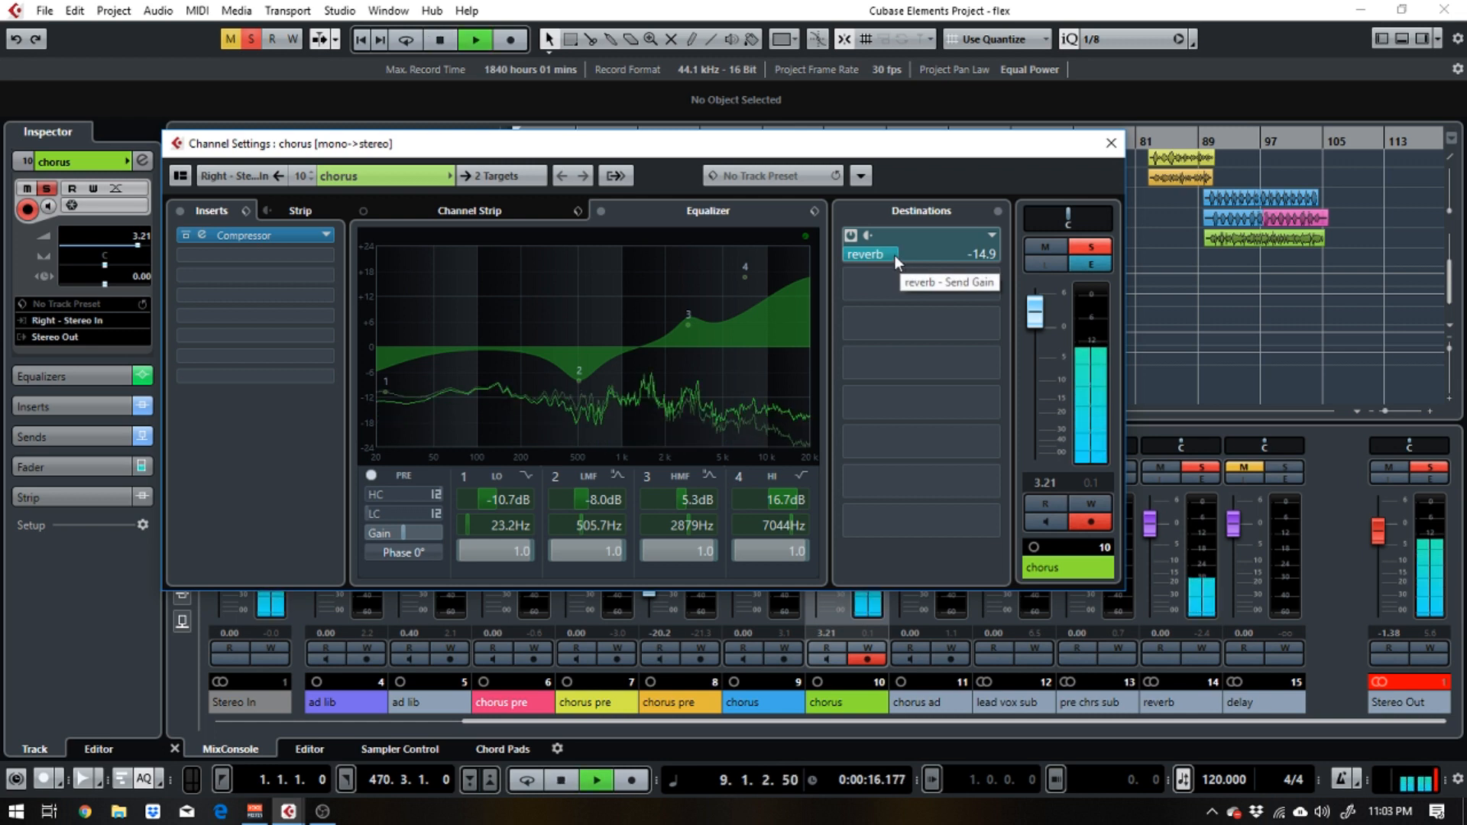
{"action": "left_click_drag", "start_coordinate": [901, 259], "coordinate": [911, 253]}
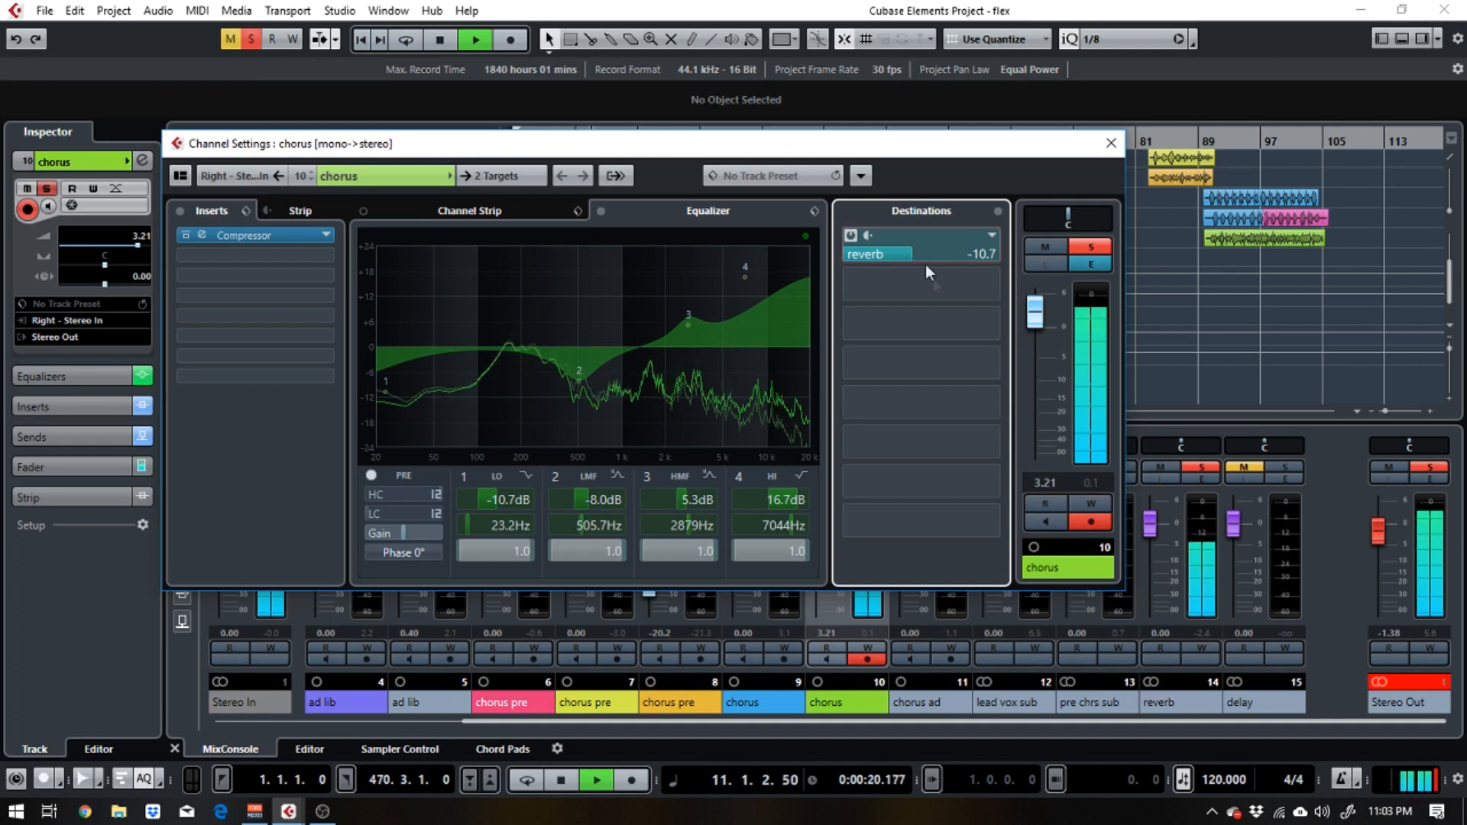
{"action": "left_click", "coordinate": [1111, 143]}
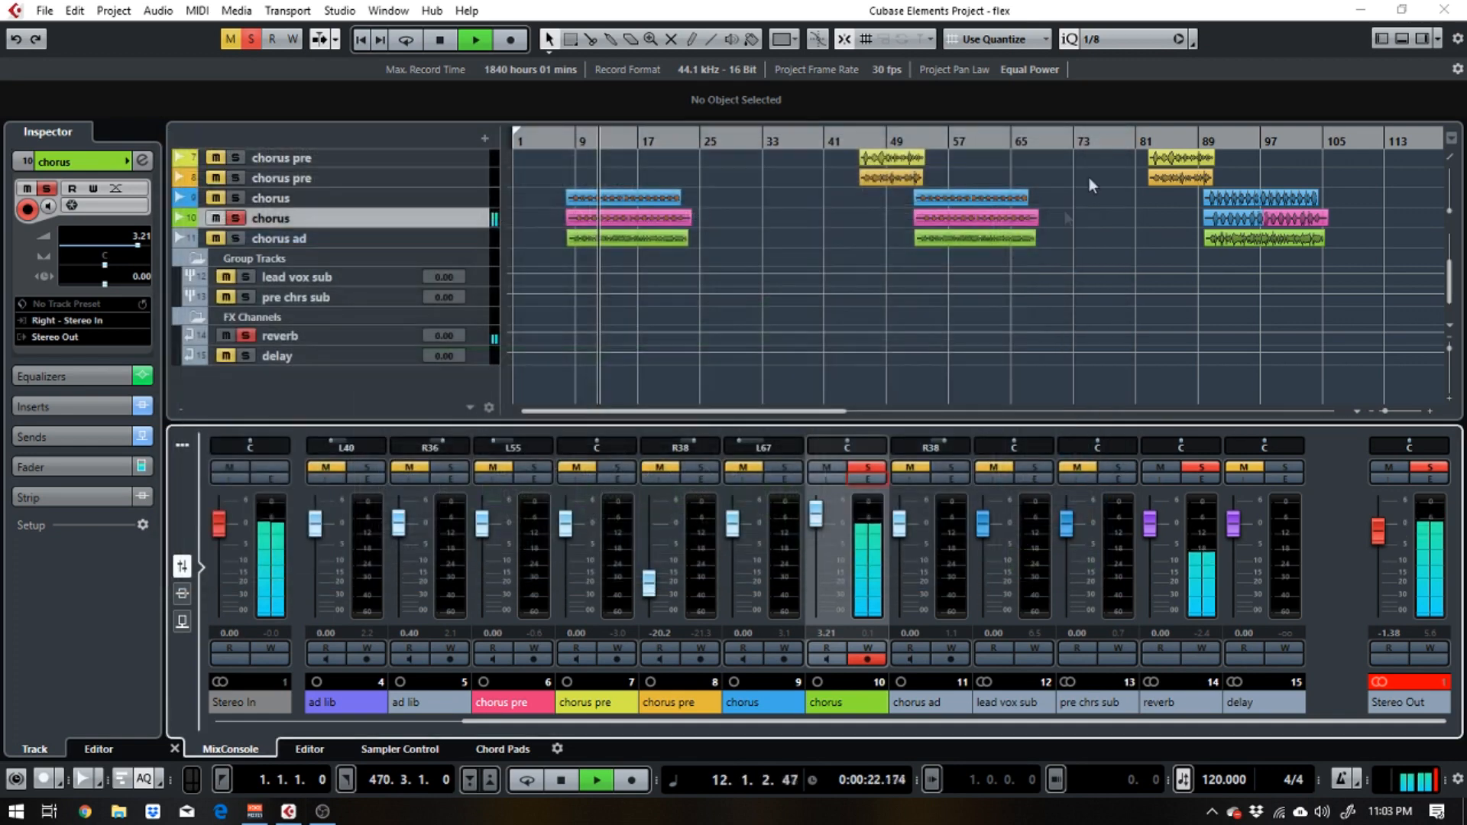
{"action": "key", "text": "space"}
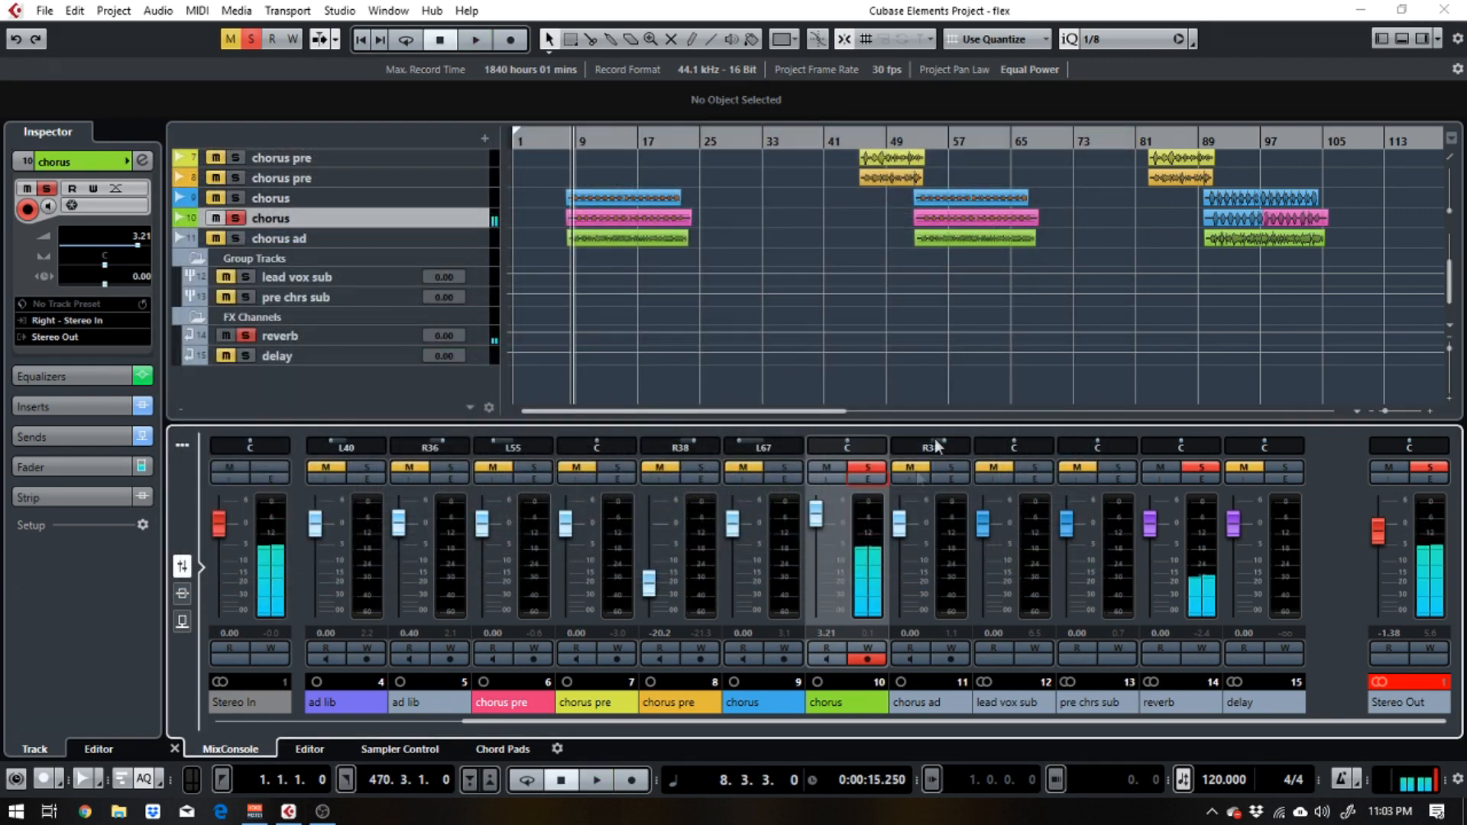
Raise the reverb send on chorus channel 10 to about -8.36 dB, and audition the soloed chorus with reverb
{"action": "left_click", "coordinate": [867, 479]}
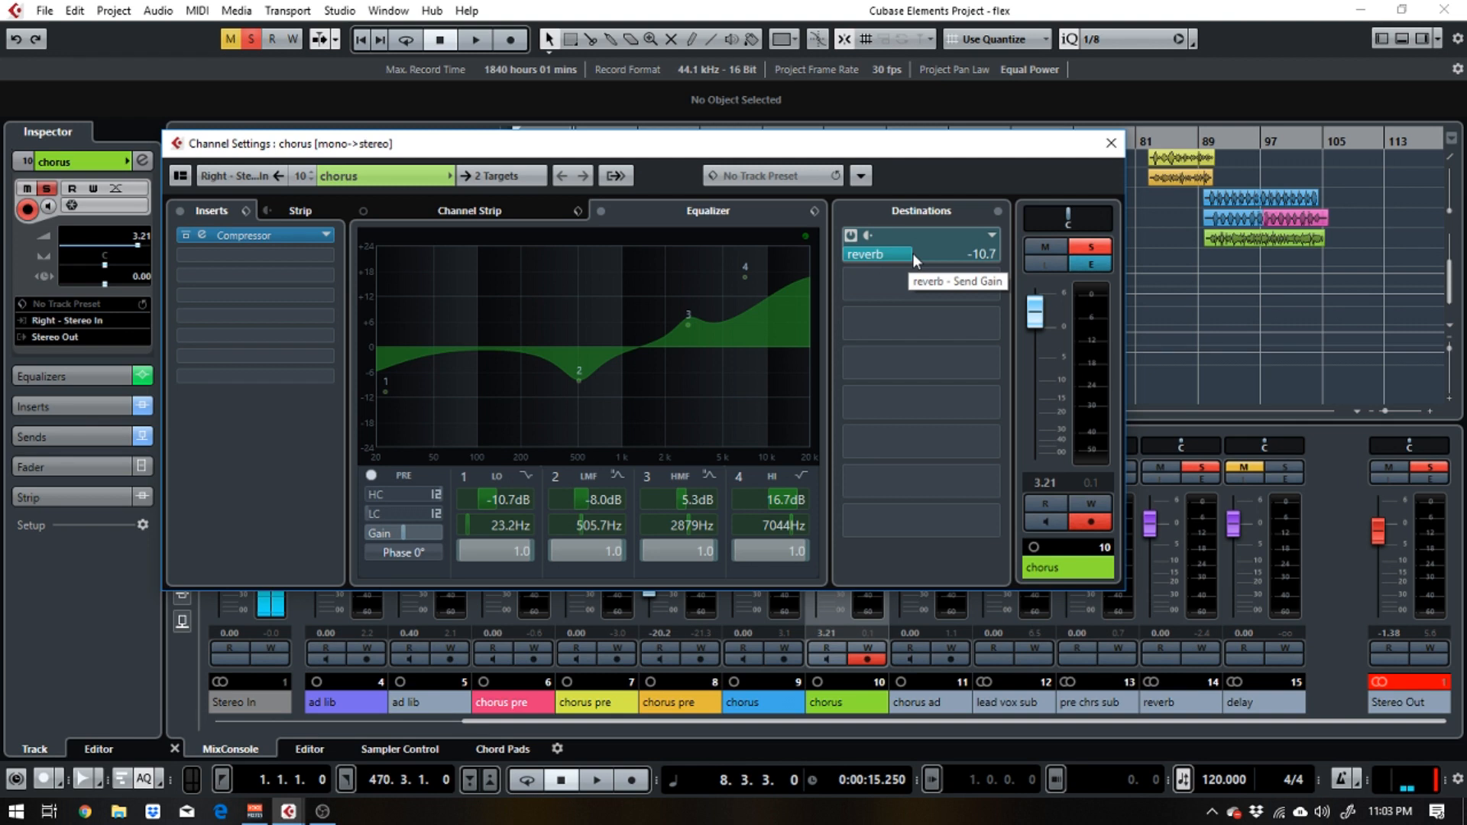
{"action": "left_click_drag", "start_coordinate": [913, 254], "coordinate": [924, 253]}
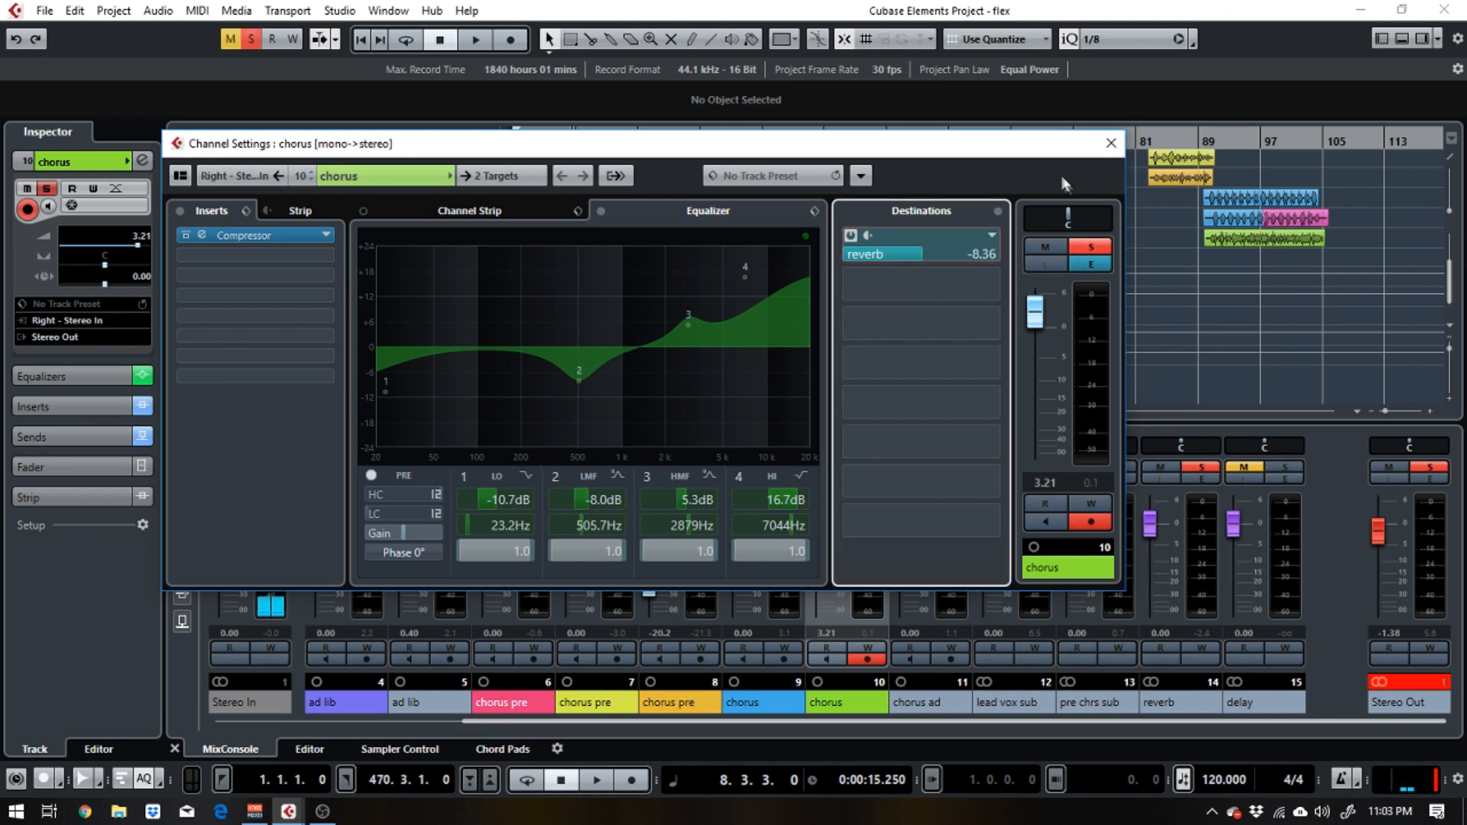
{"action": "key", "text": "space"}
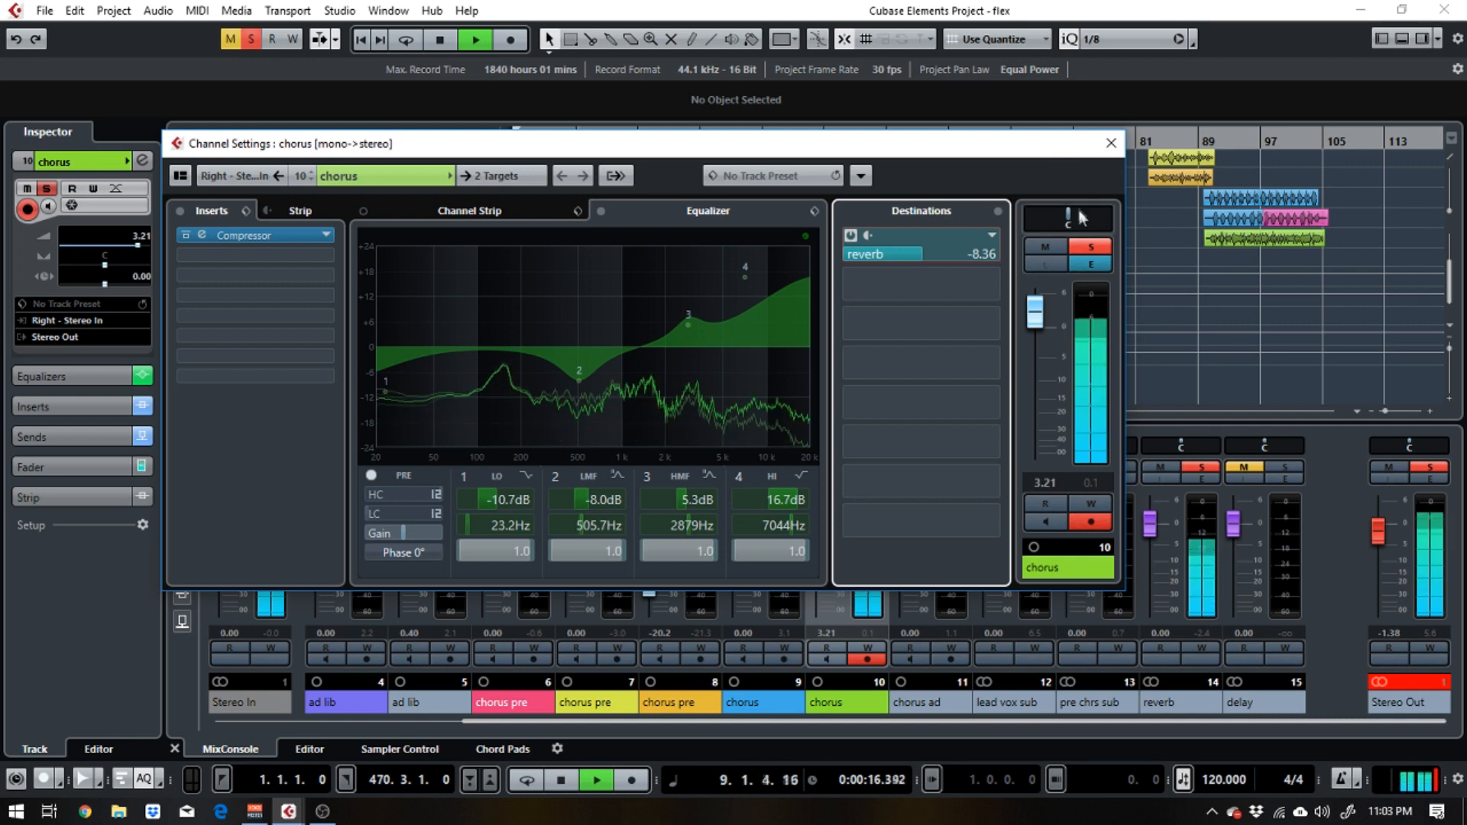
{"action": "left_click", "coordinate": [1111, 143]}
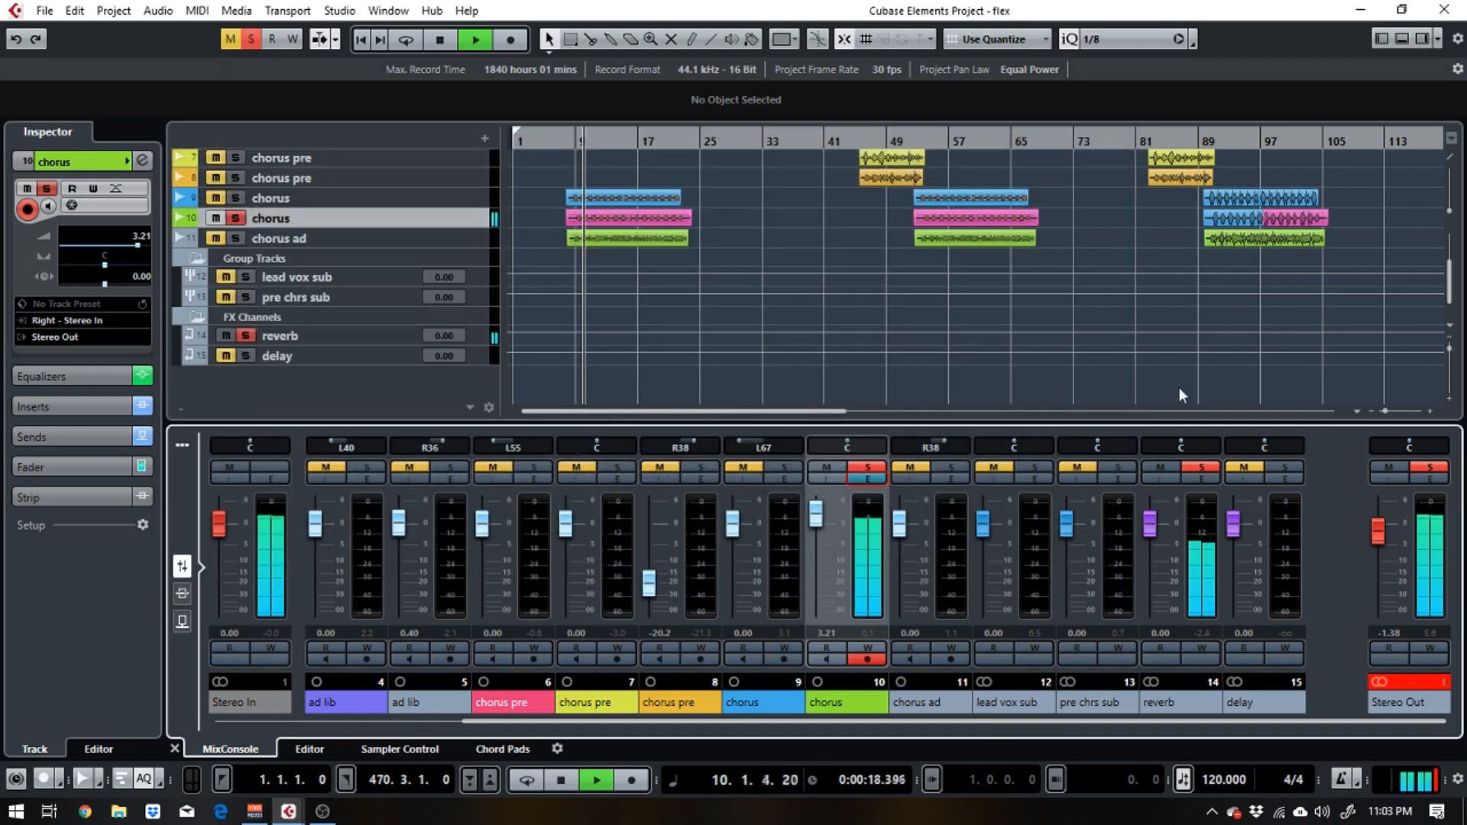
{"action": "key", "text": "space"}
Unsolo the reverb channel and chorus channel 10, and play the chorus section with all vocals
{"action": "left_click", "coordinate": [1200, 469]}
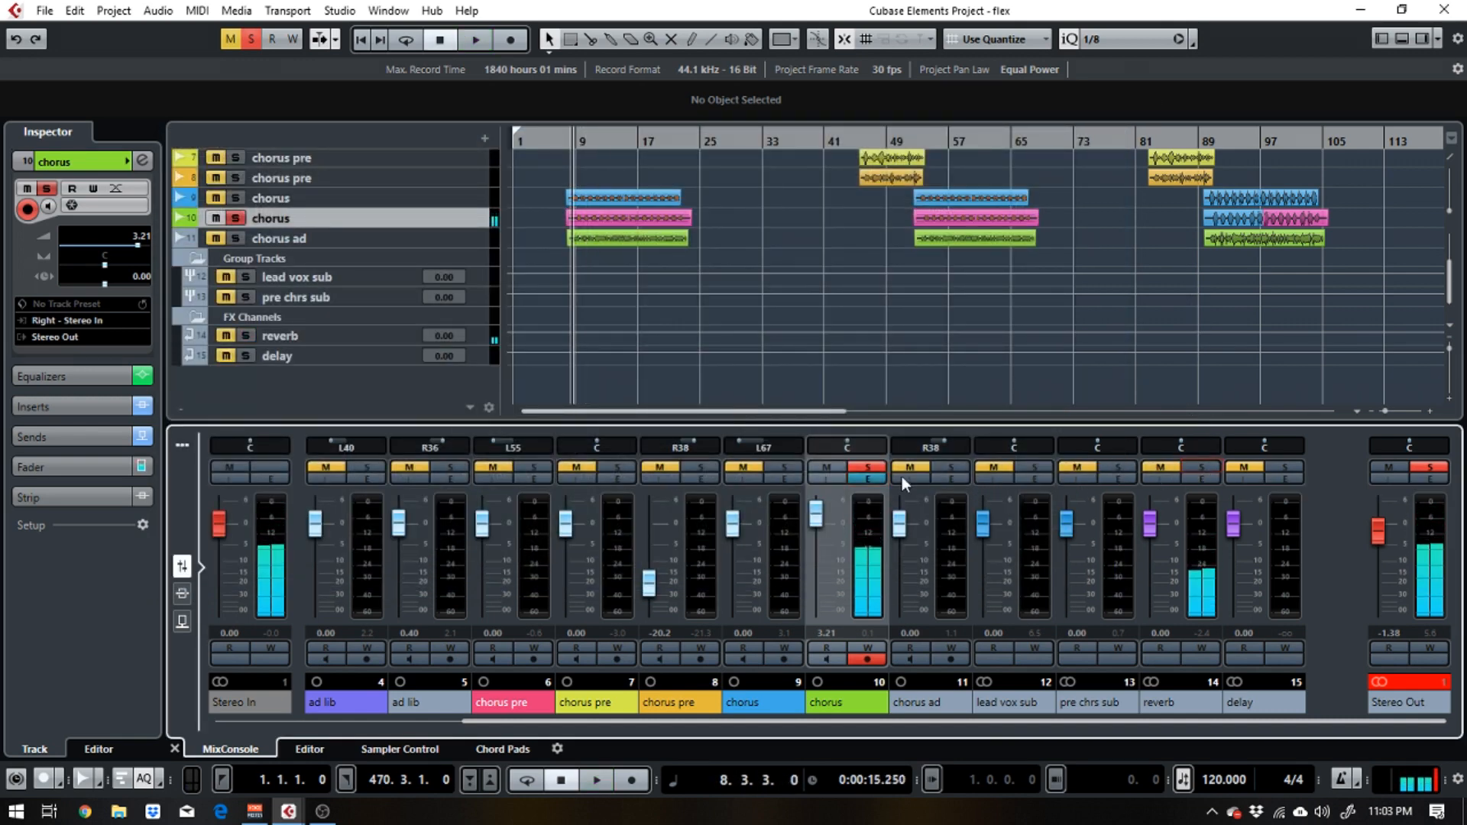
{"action": "left_click", "coordinate": [875, 467]}
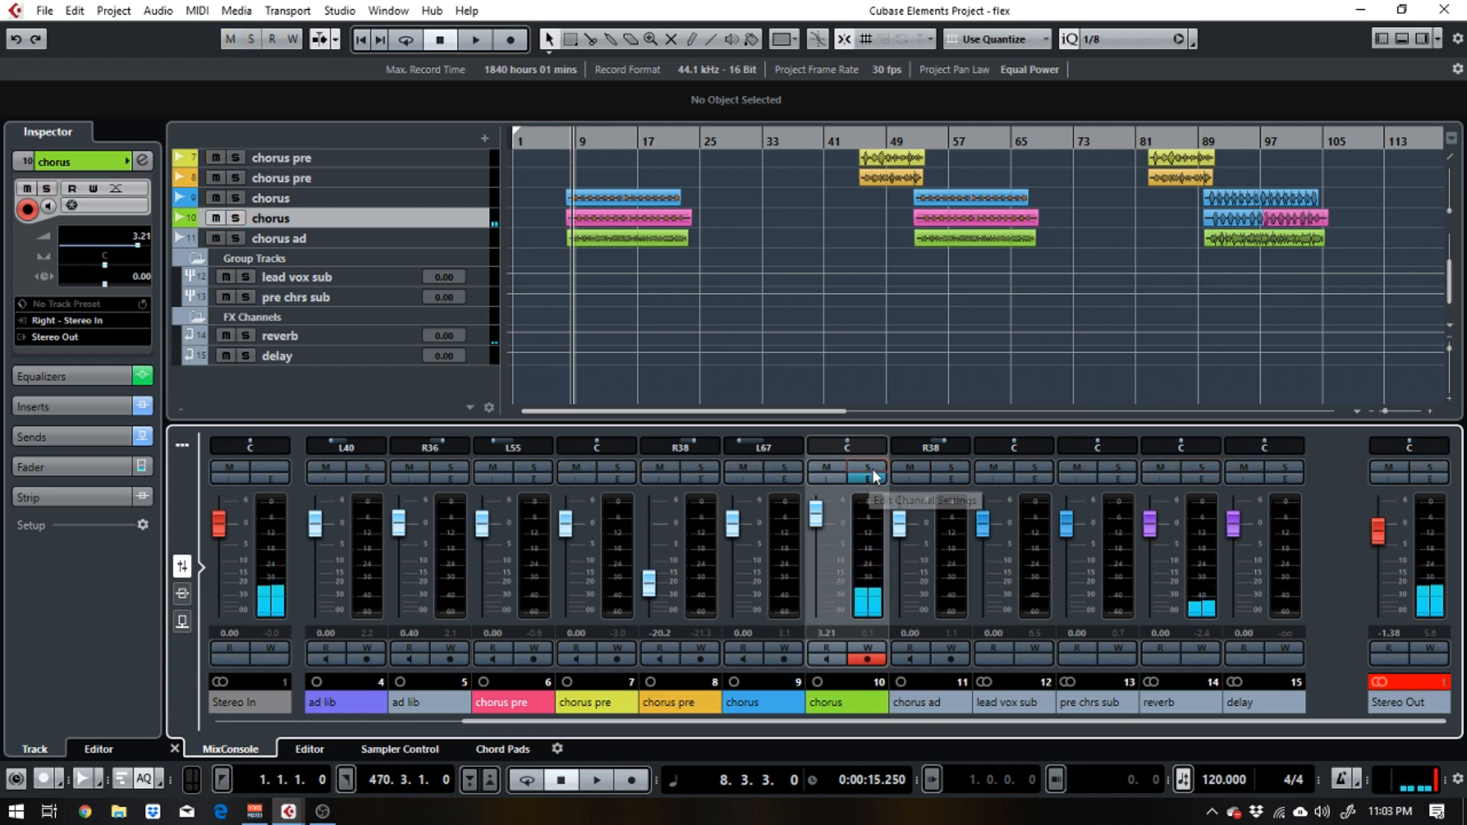
{"action": "key", "text": "space"}
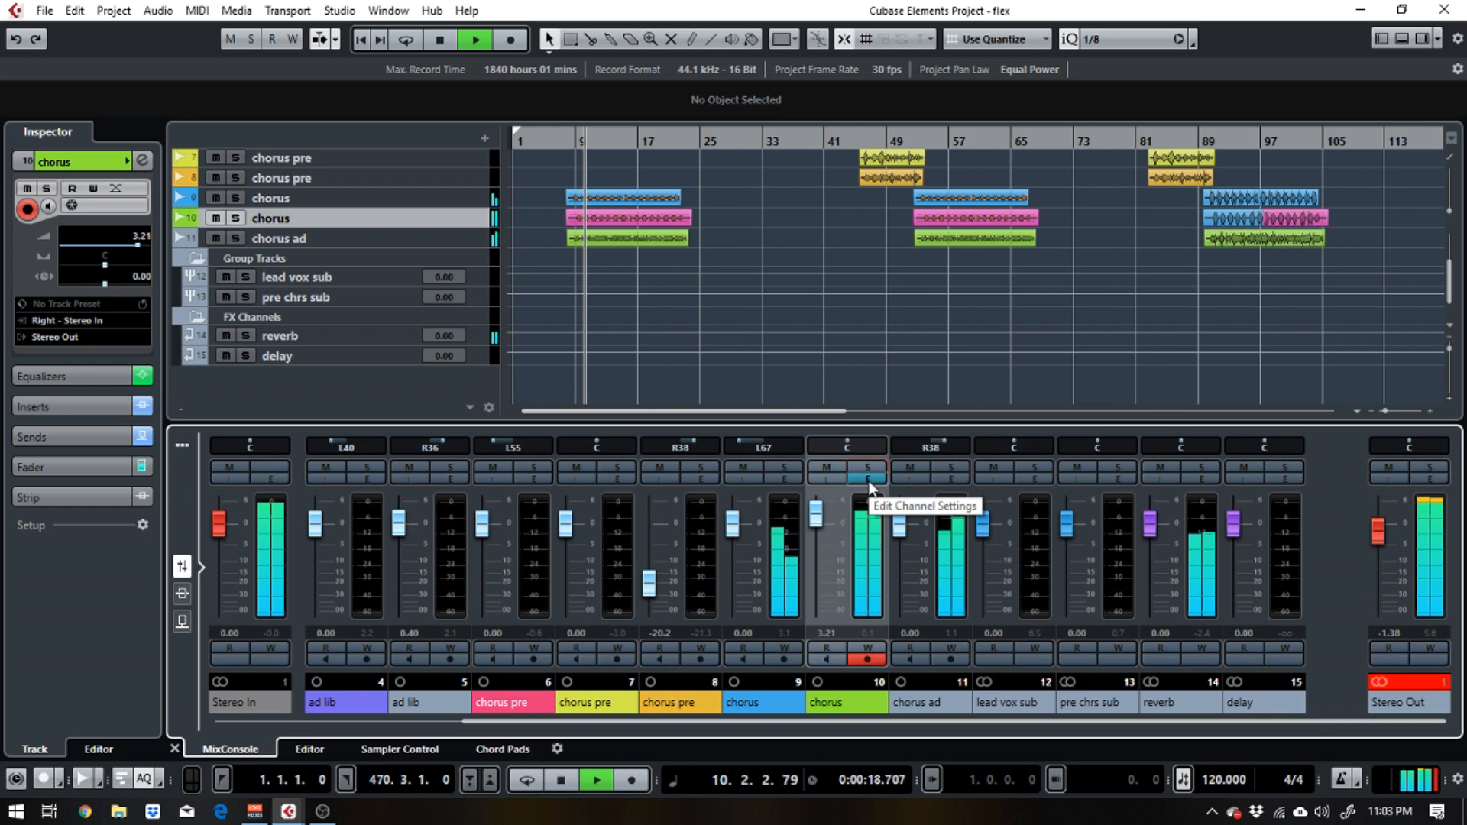
{"action": "key", "text": "space"}
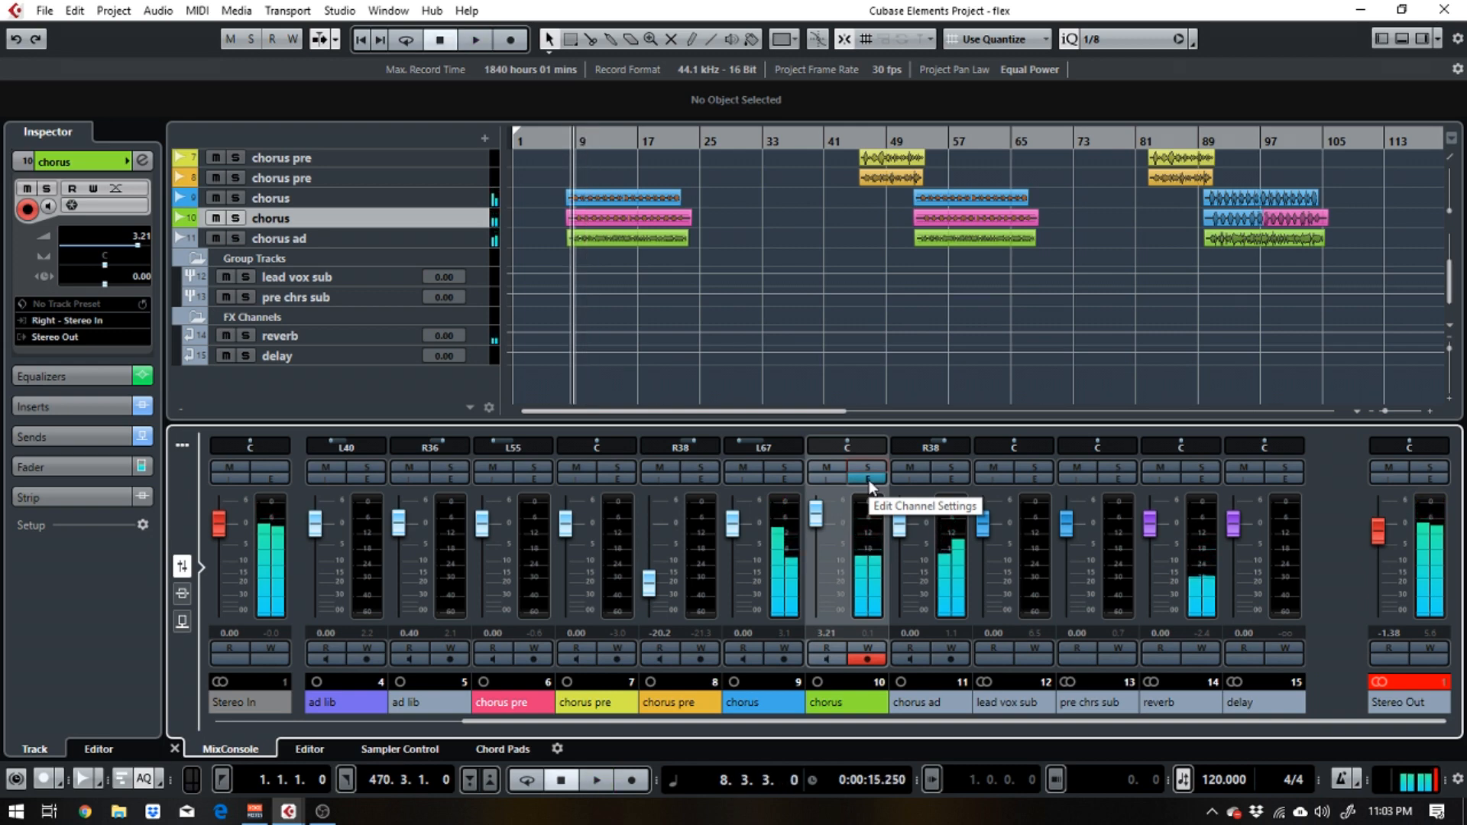
Raise the reverb send on chorus channel 10 to about -4.42 dB while all chorus vocals play, and close its settings
{"action": "left_click", "coordinate": [869, 480]}
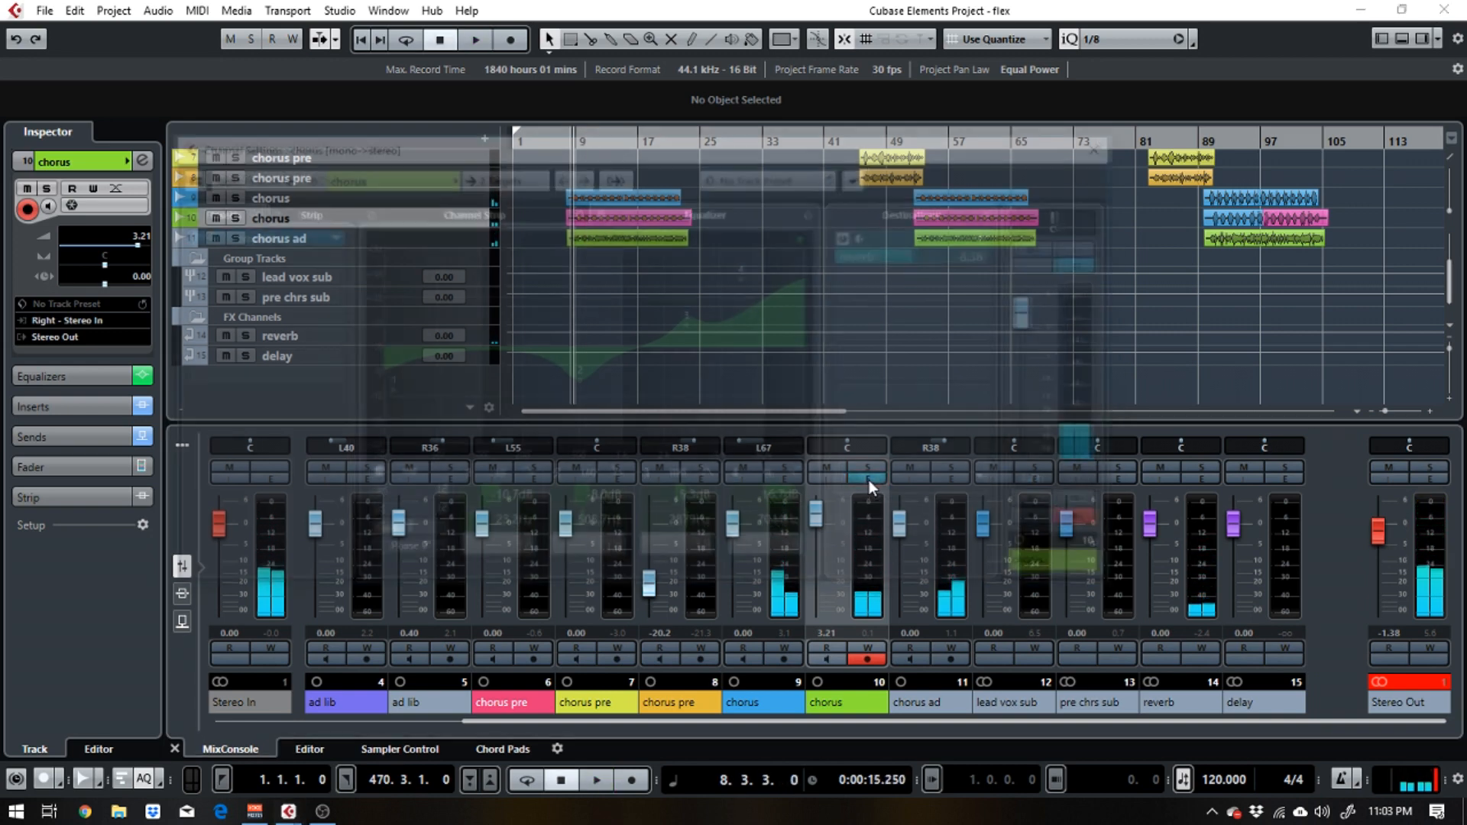
{"action": "key", "text": "space"}
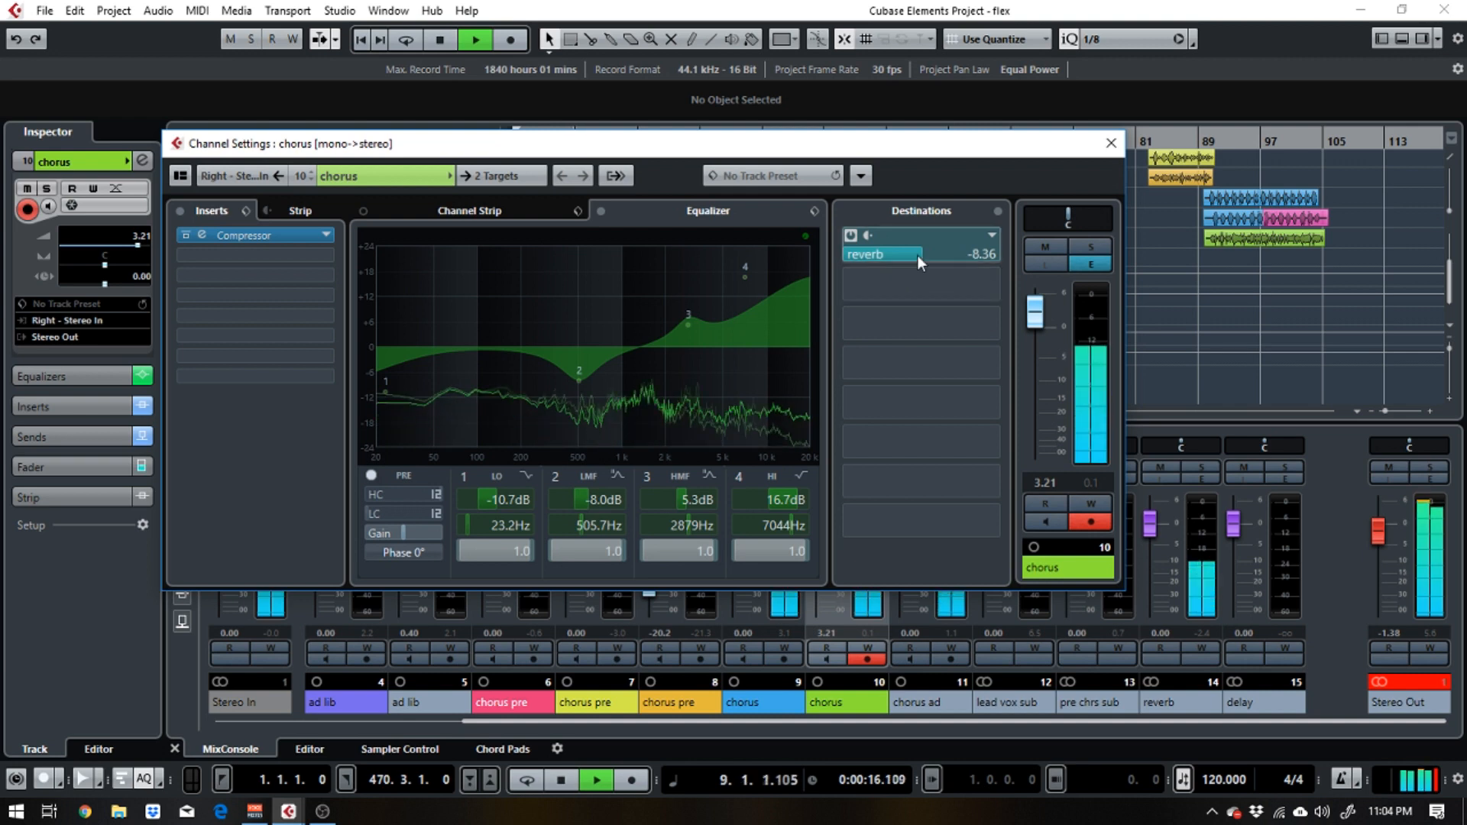
{"action": "left_click_drag", "start_coordinate": [916, 255], "coordinate": [941, 258]}
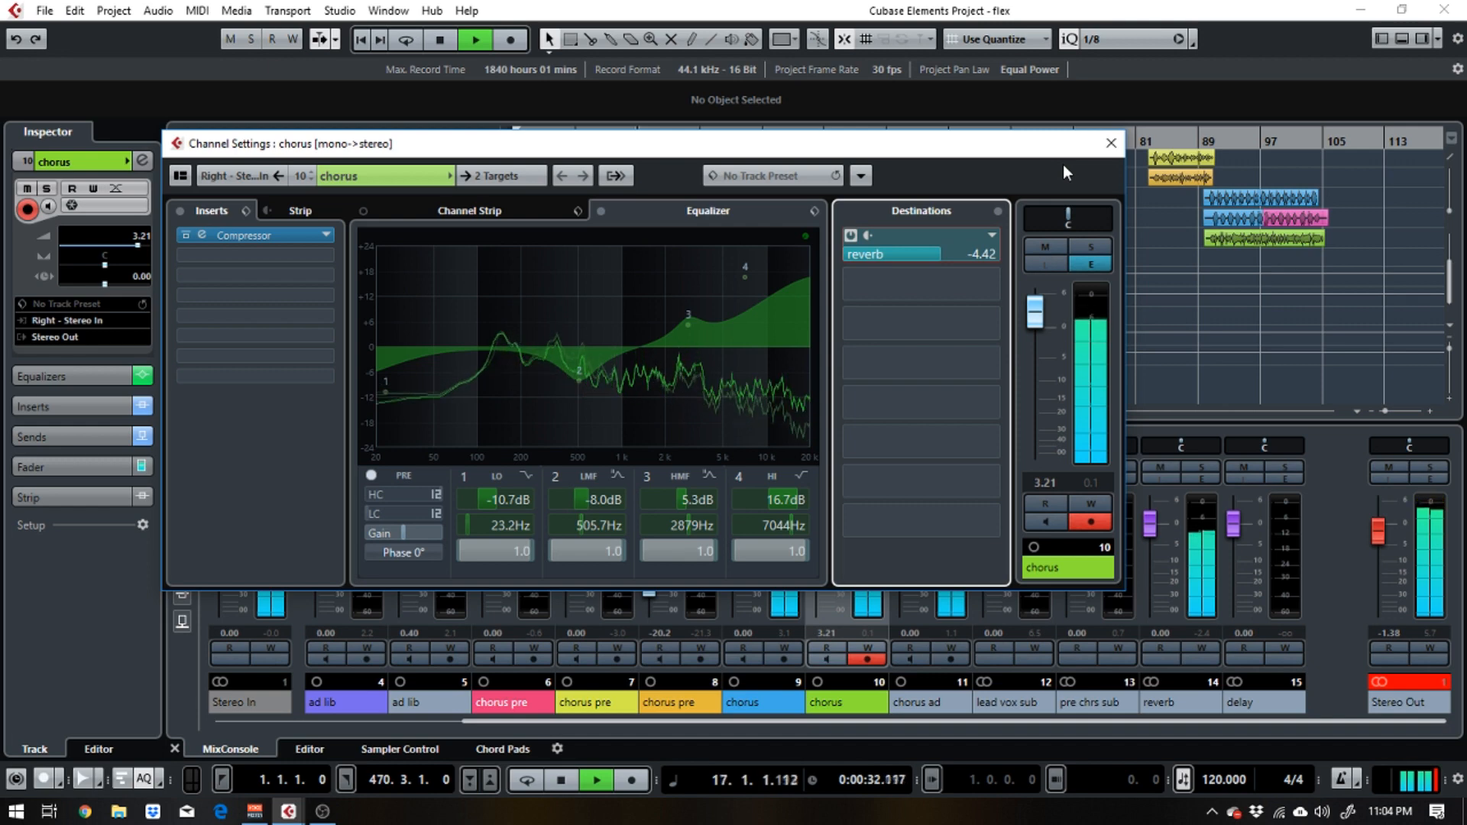
{"action": "left_click", "coordinate": [1112, 144]}
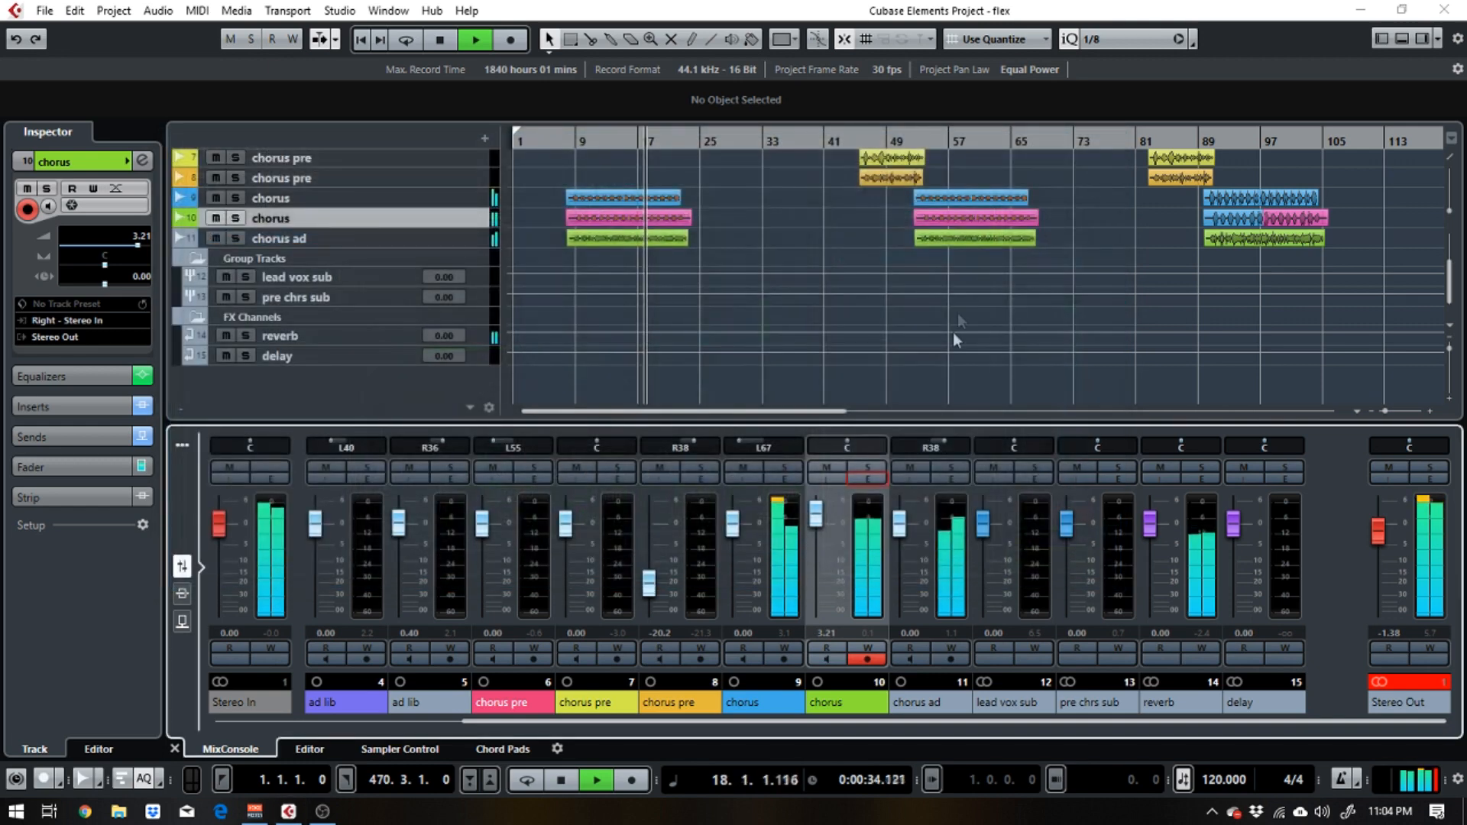
{"action": "key", "text": "space"}
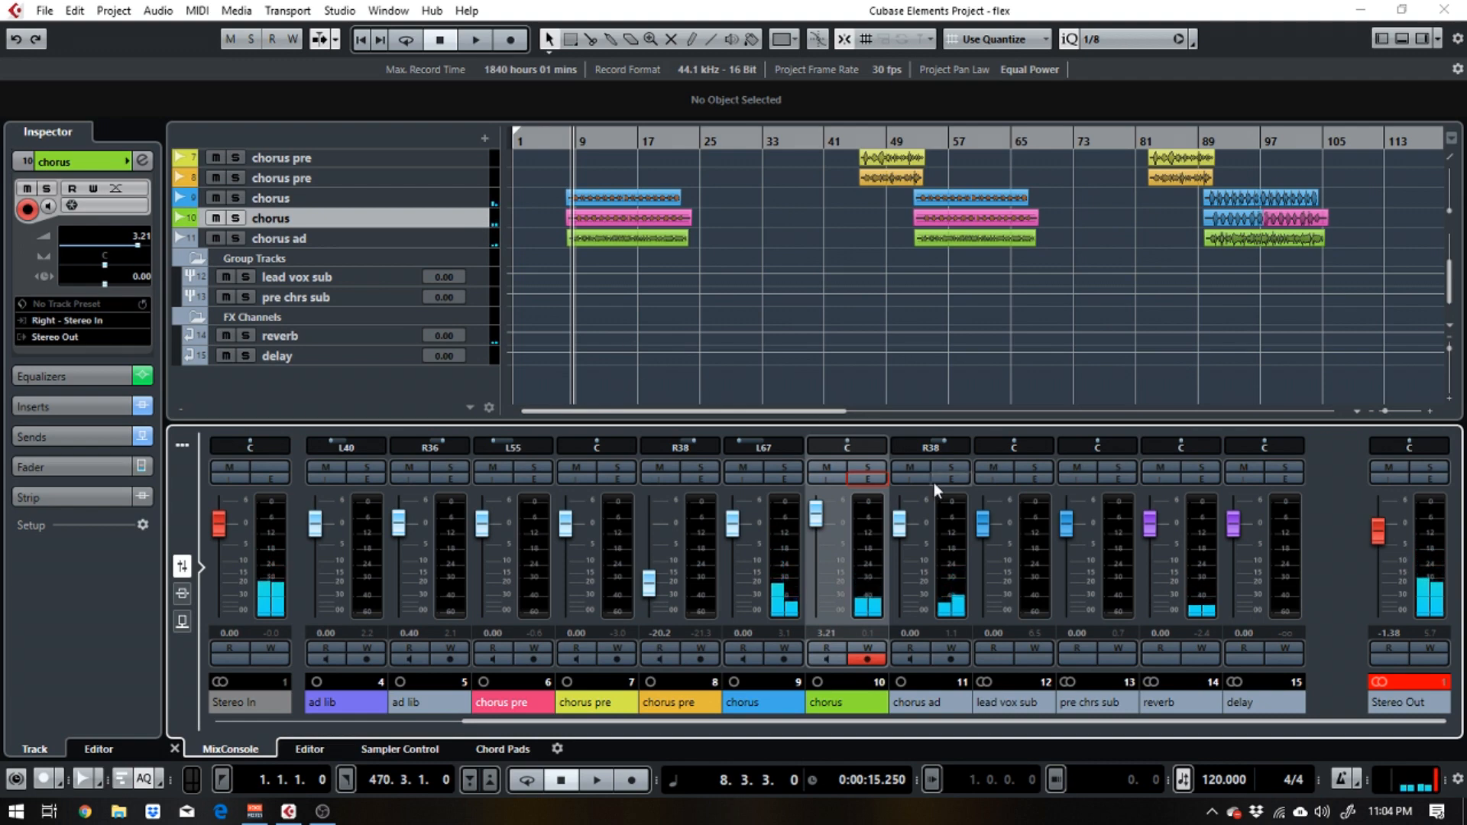
Solo chorus channel 10 and the reverb channel, and audition the reverb on the lead chorus
{"action": "left_click", "coordinate": [874, 469]}
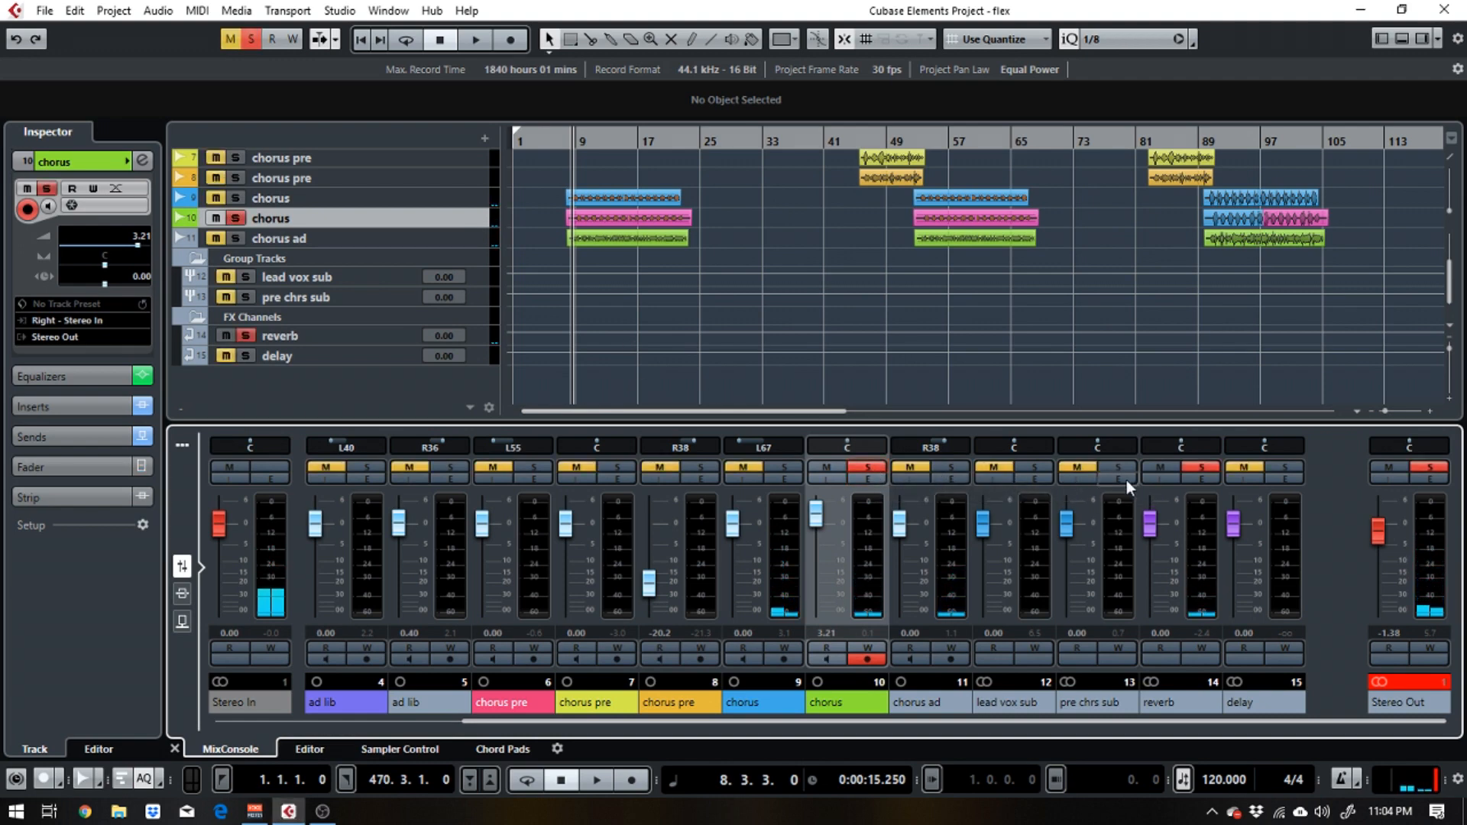
{"action": "key", "text": "space"}
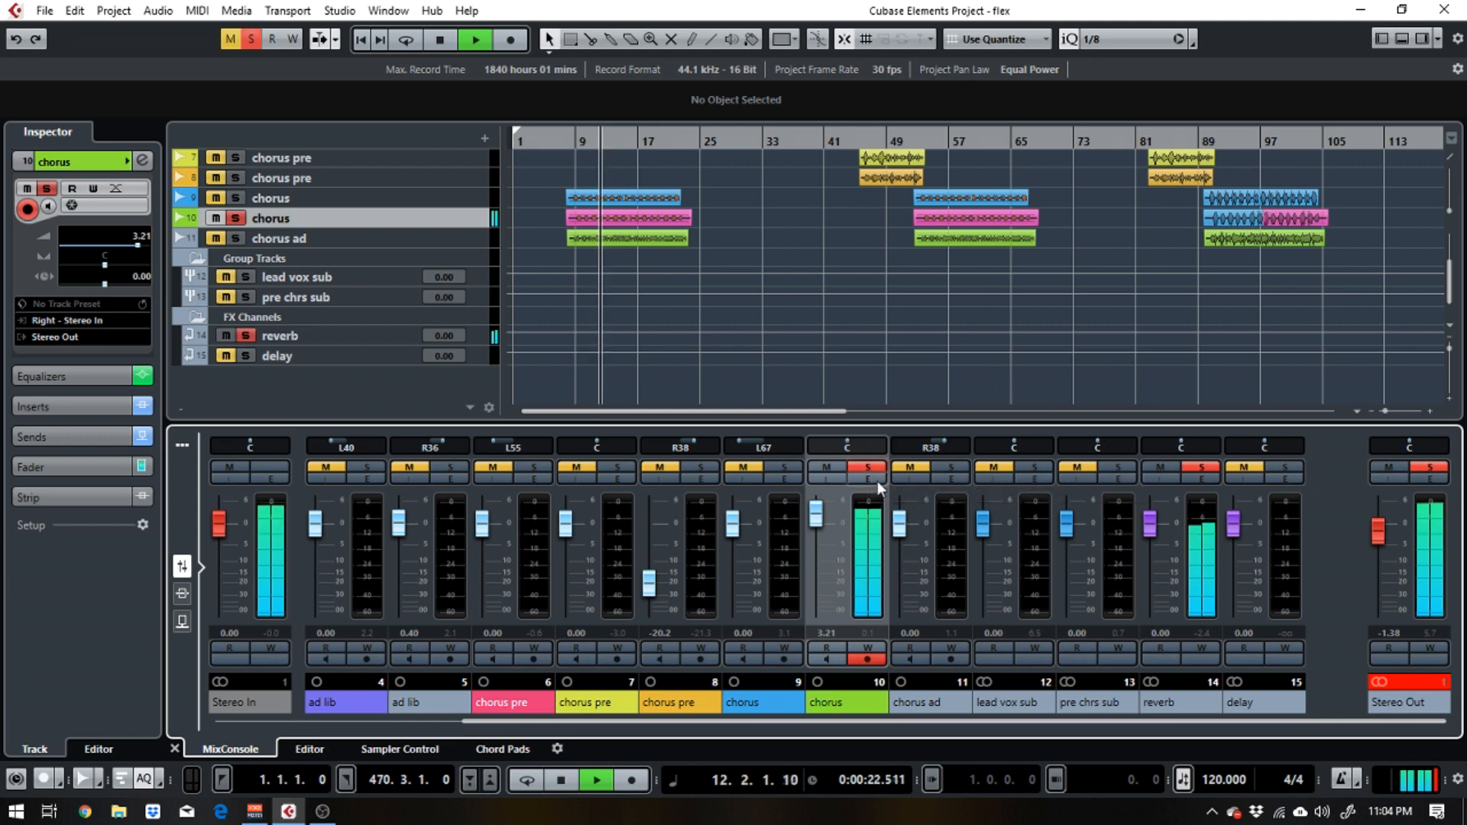
{"action": "key", "text": "space"}
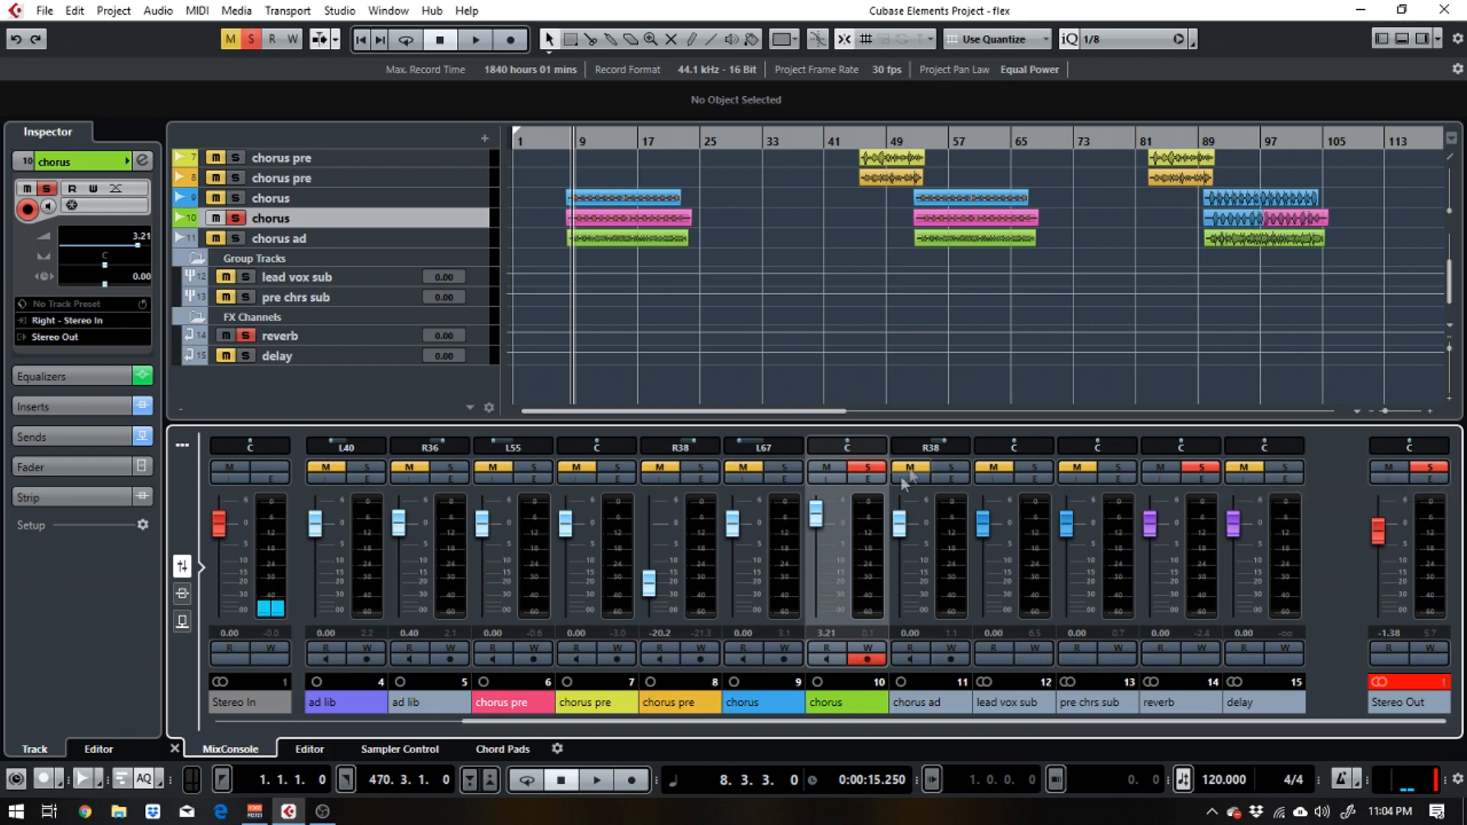
Clear the solos on chorus channel 10 and reverb, leaving only chorus channel 9 and the delay channel soloed
{"action": "left_click", "coordinate": [873, 470]}
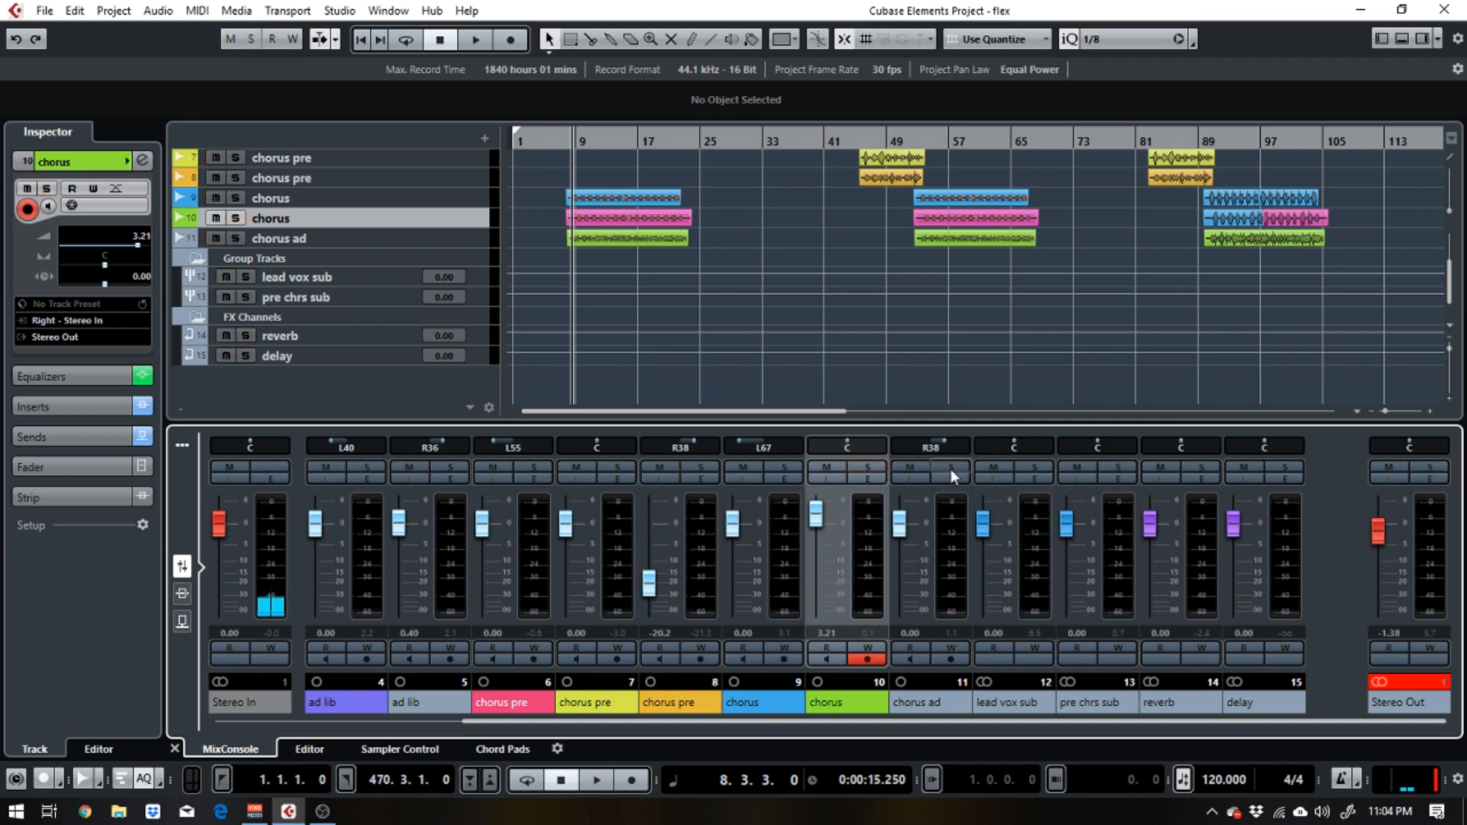
{"action": "left_click", "coordinate": [795, 468]}
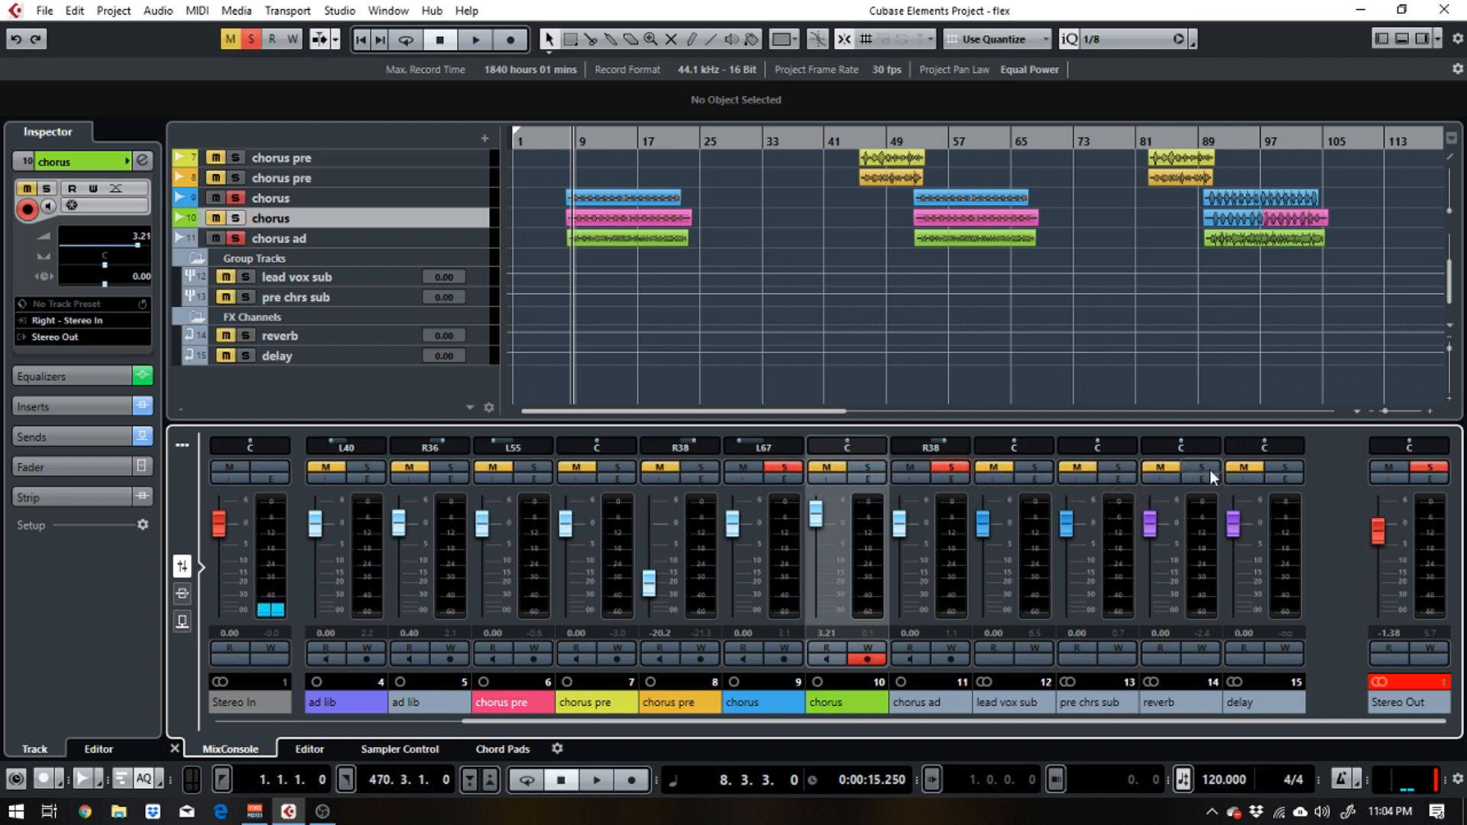
{"action": "left_click", "coordinate": [1284, 467]}
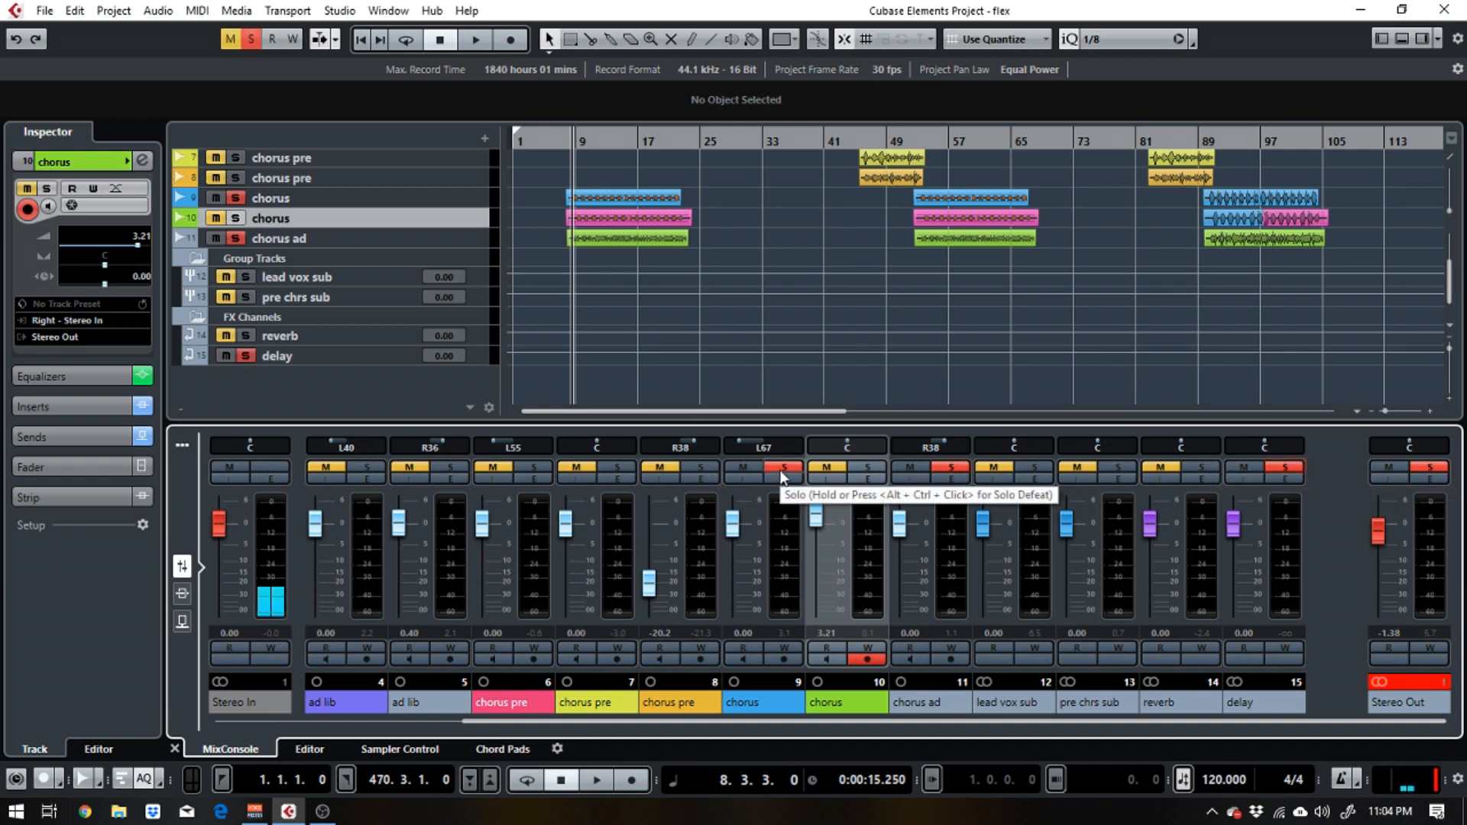
{"action": "left_click", "coordinate": [948, 469]}
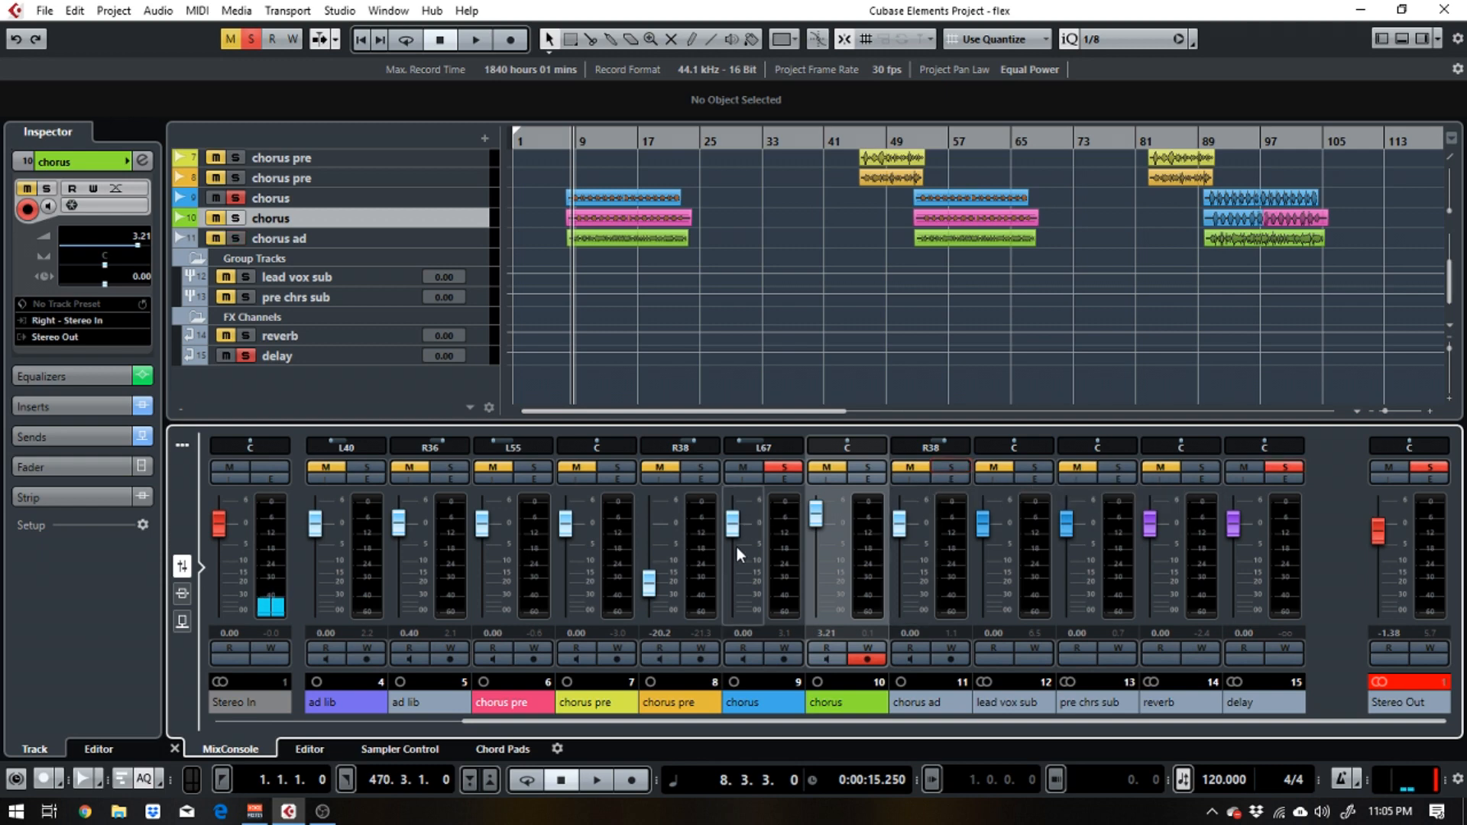
Add and activate a send to delay at 0.00 dB on chorus channel 9 during playback
{"action": "key", "text": "space"}
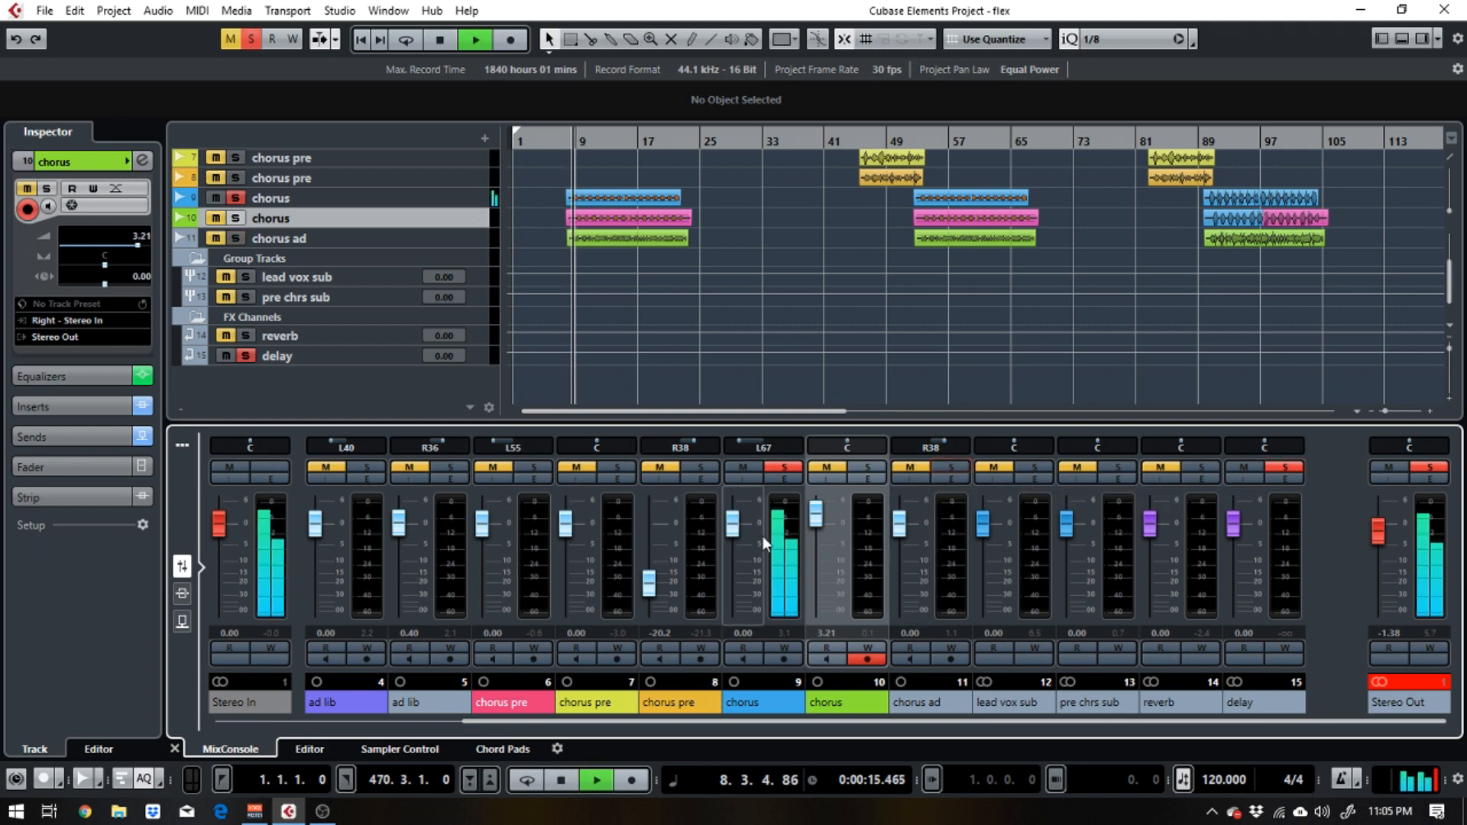
{"action": "left_click", "coordinate": [787, 478]}
{"action": "left_click", "coordinate": [890, 249]}
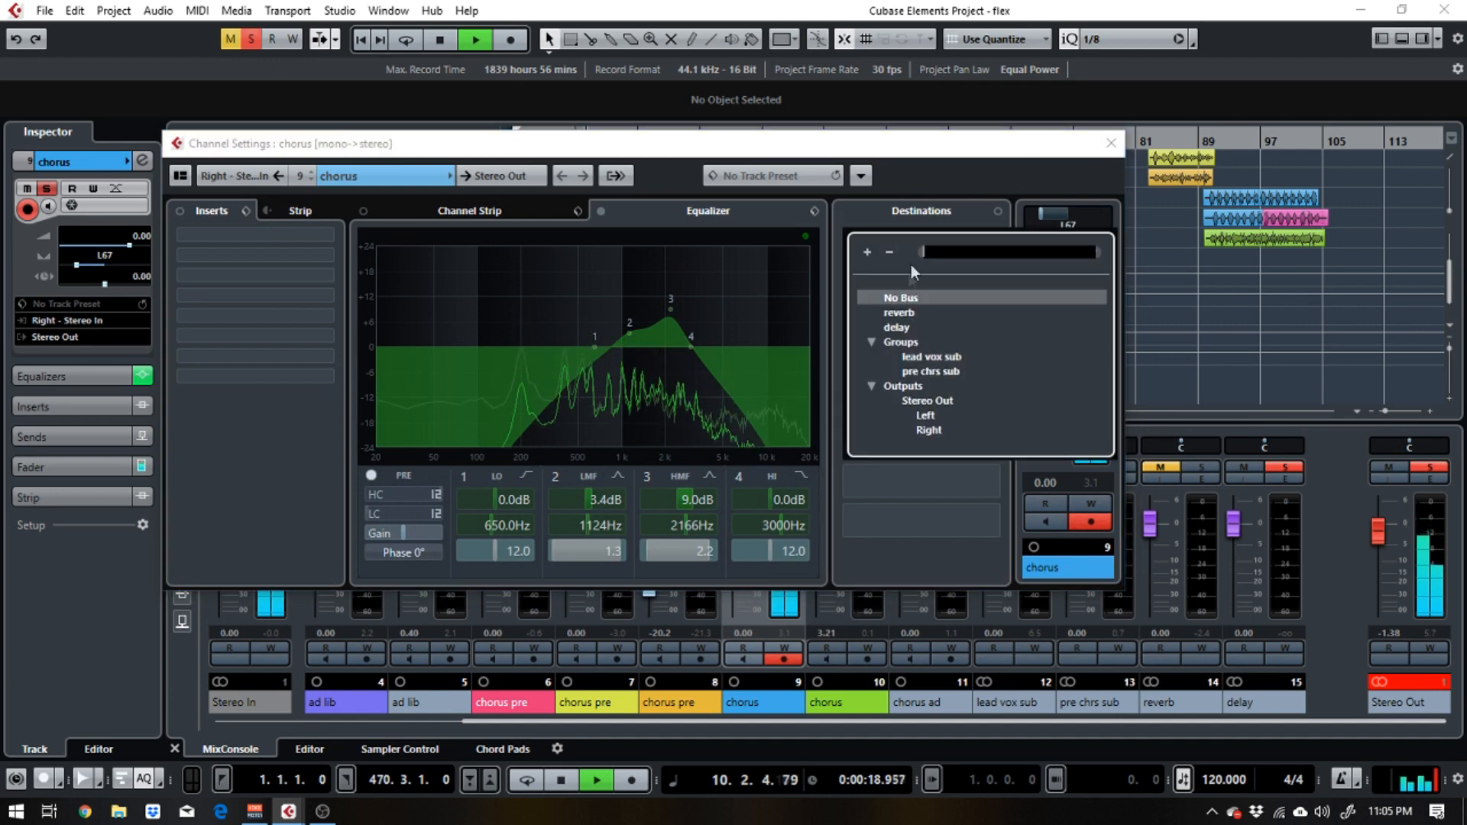
{"action": "left_click", "coordinate": [902, 327]}
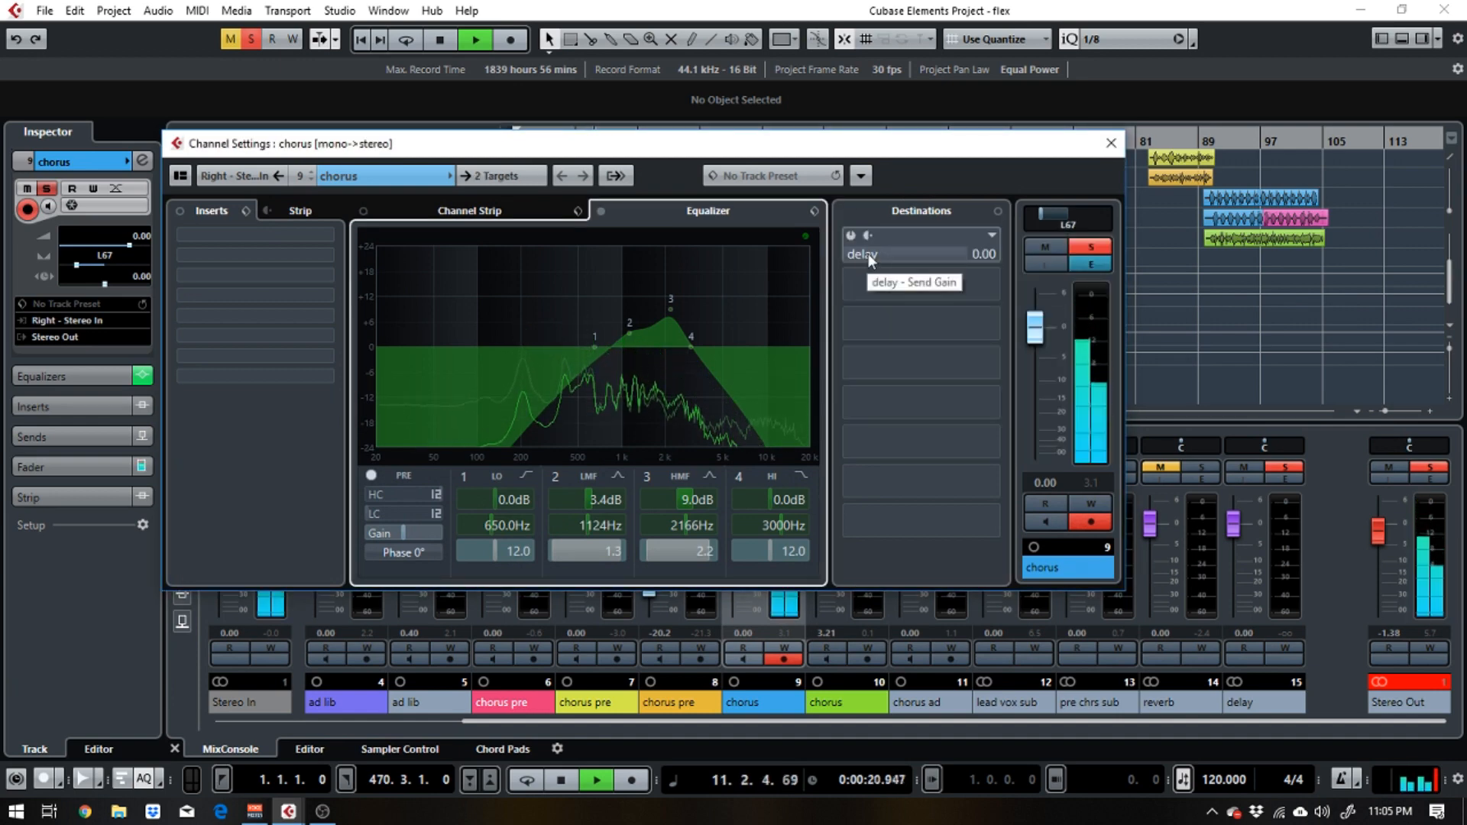
{"action": "left_click", "coordinate": [848, 237]}
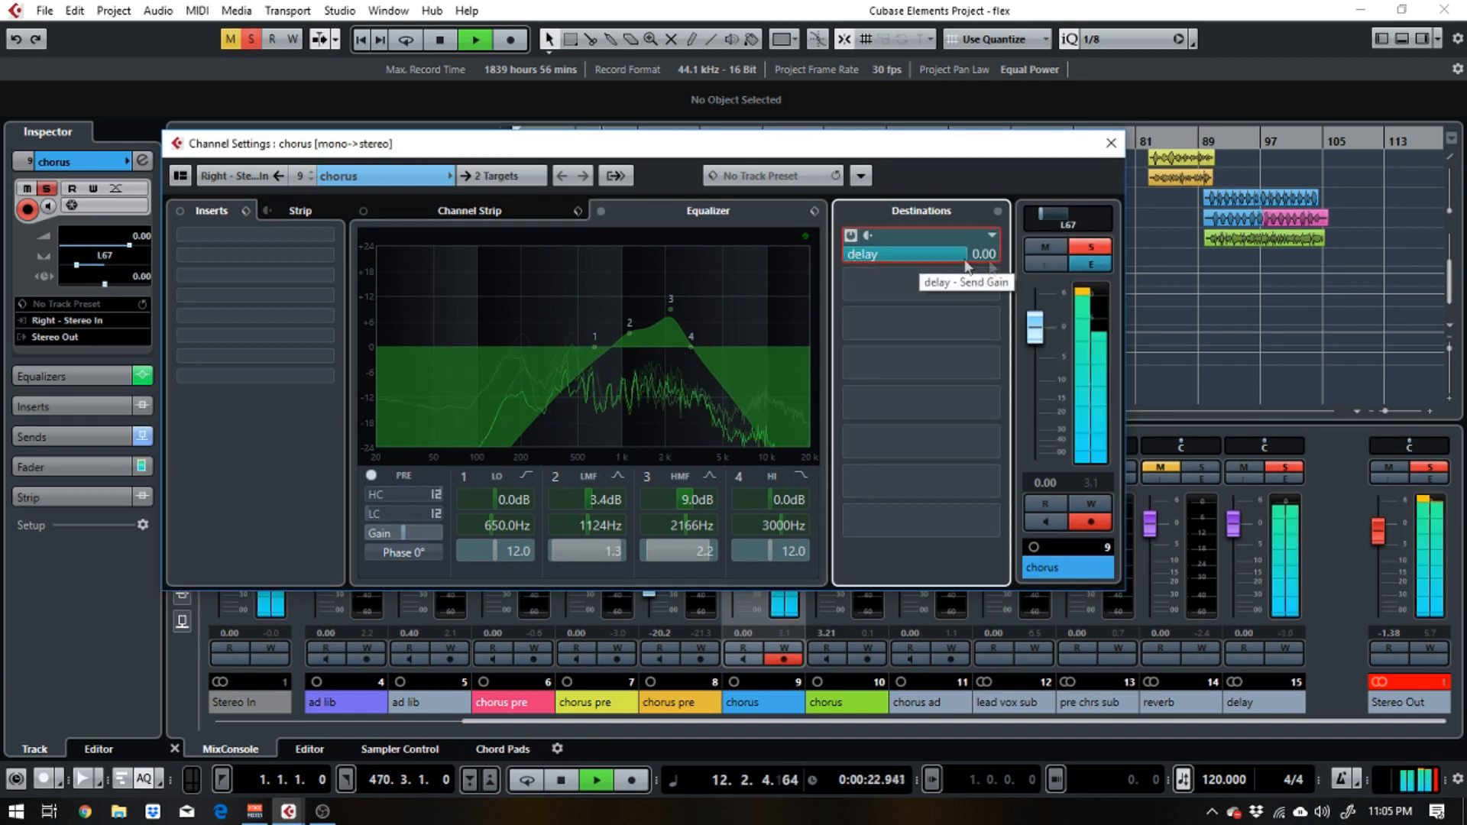
Open the PingPongDelay insert on the delay channel, stop playback, and load the Simple Voice preset
{"action": "left_click", "coordinate": [1283, 479]}
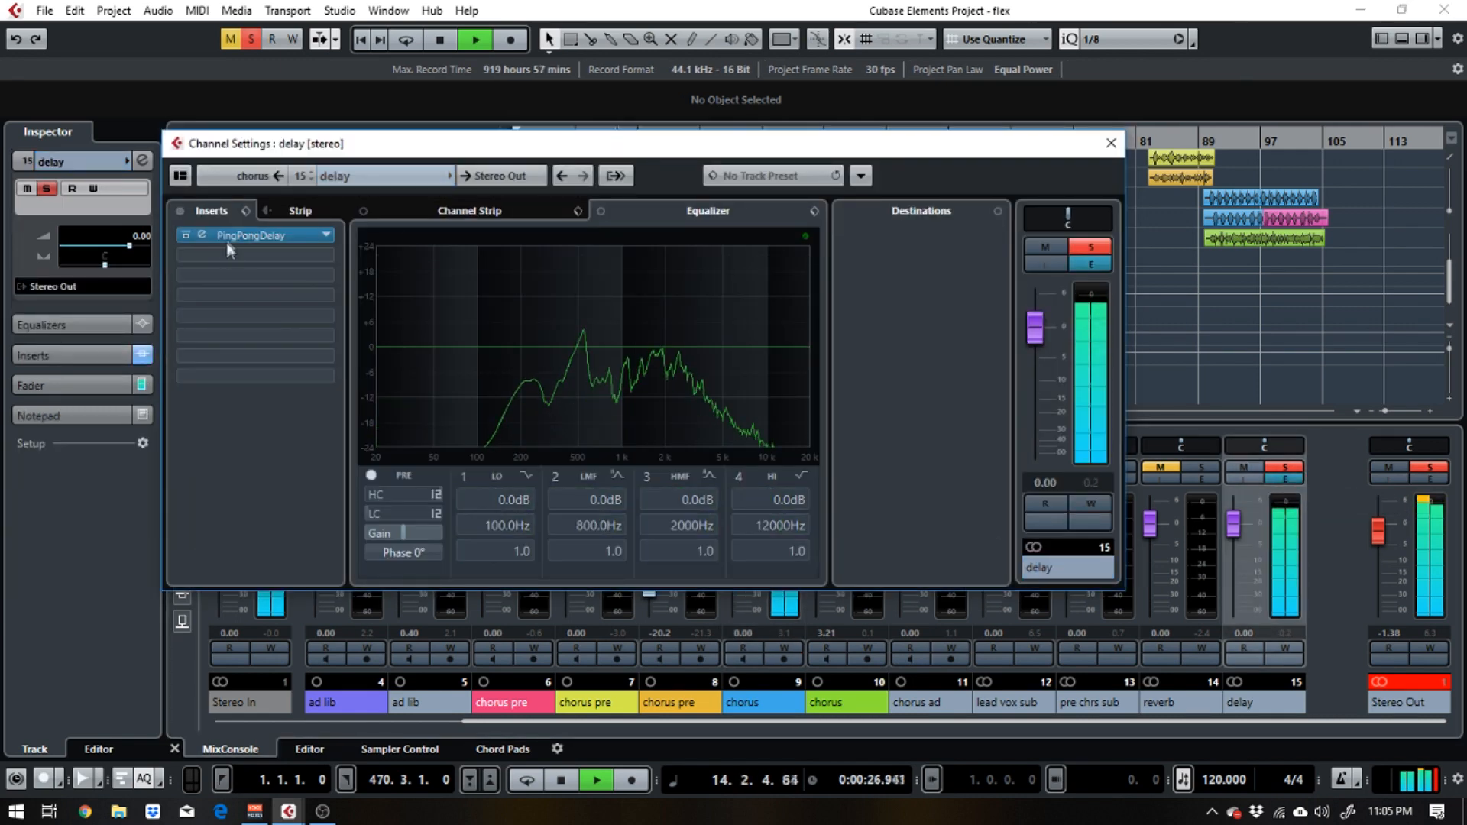
{"action": "left_click", "coordinate": [202, 233]}
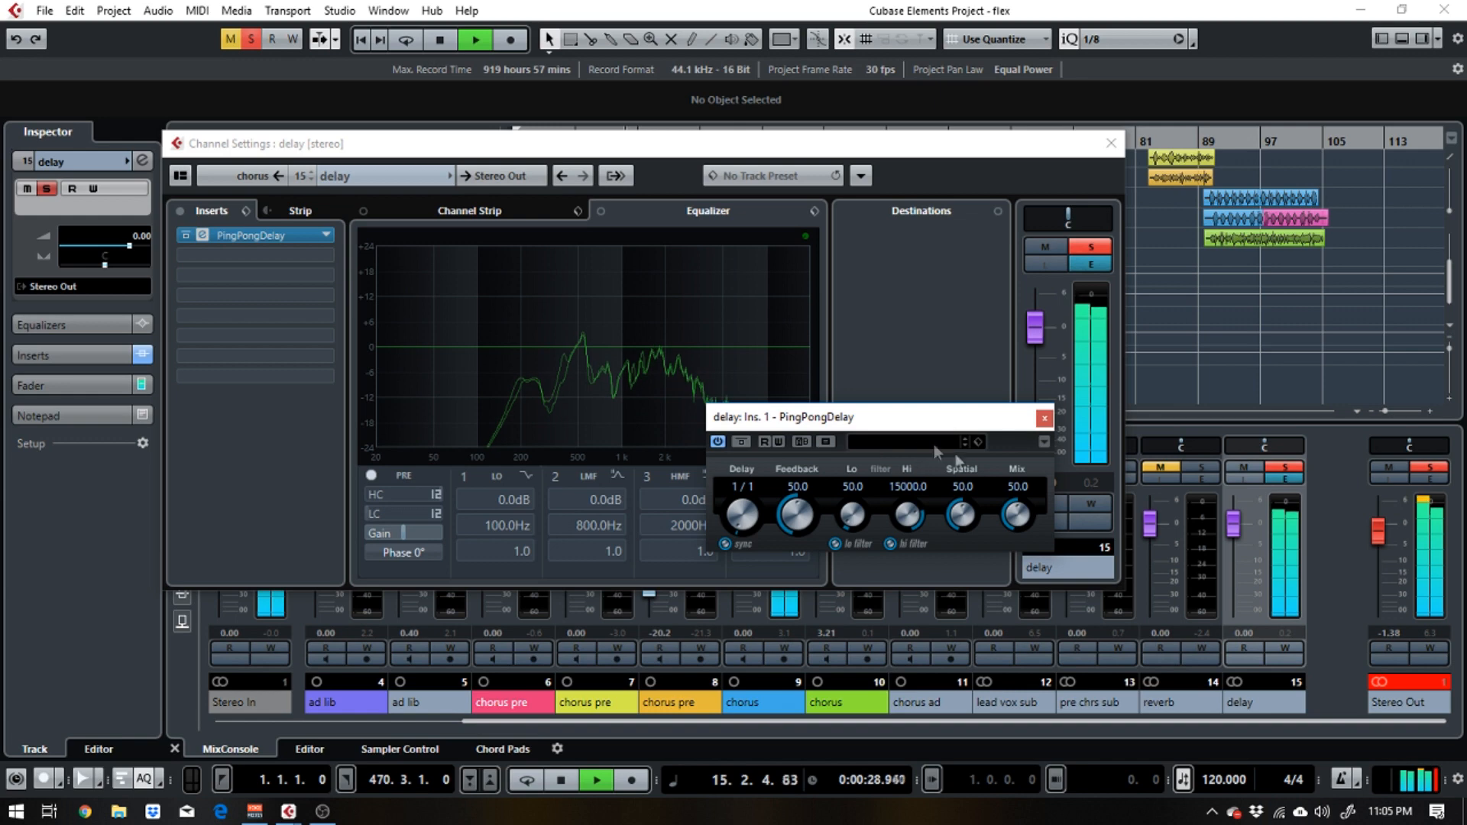
{"action": "key", "text": "space"}
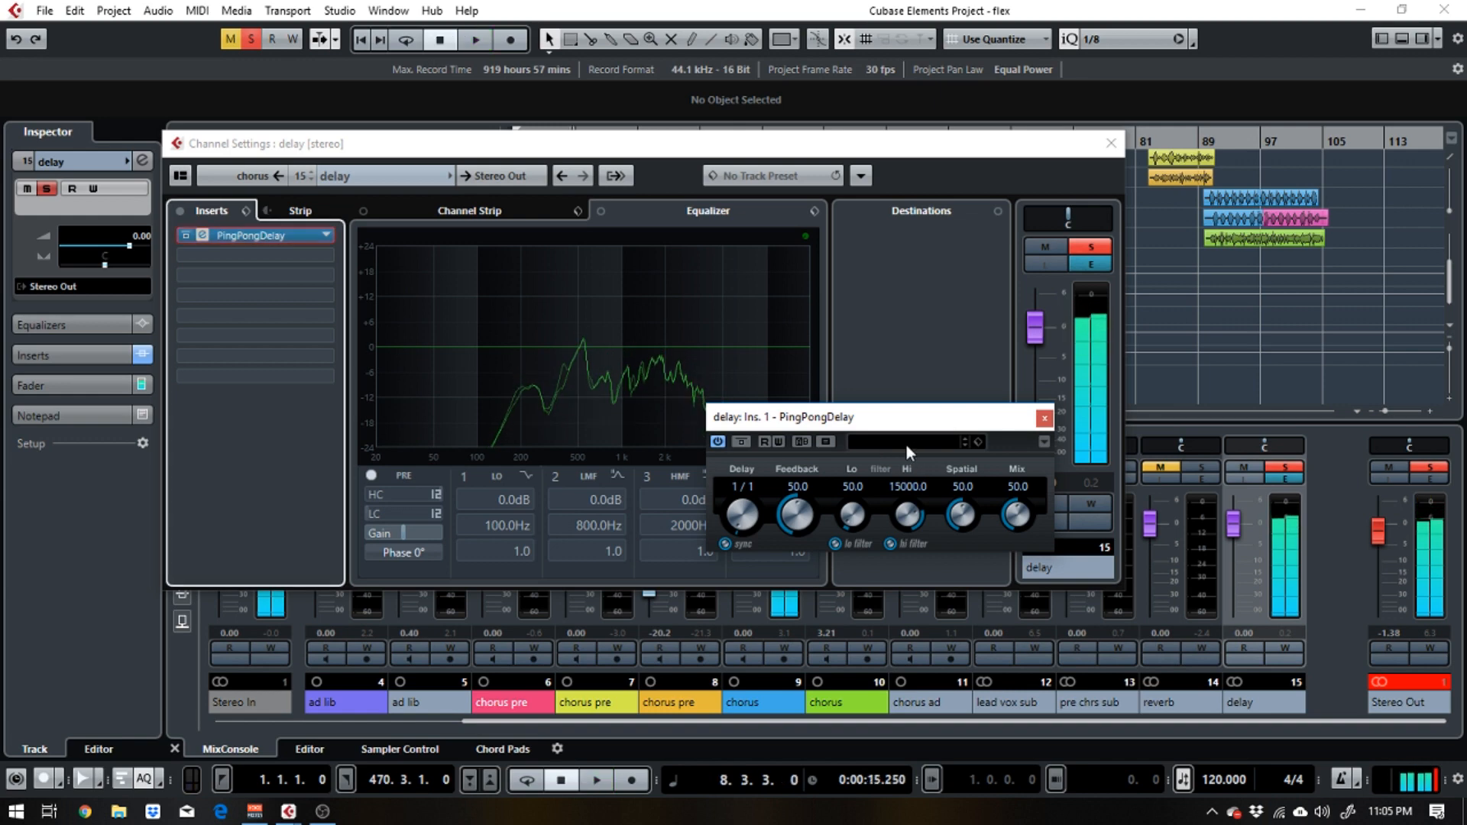
{"action": "left_click", "coordinate": [906, 445]}
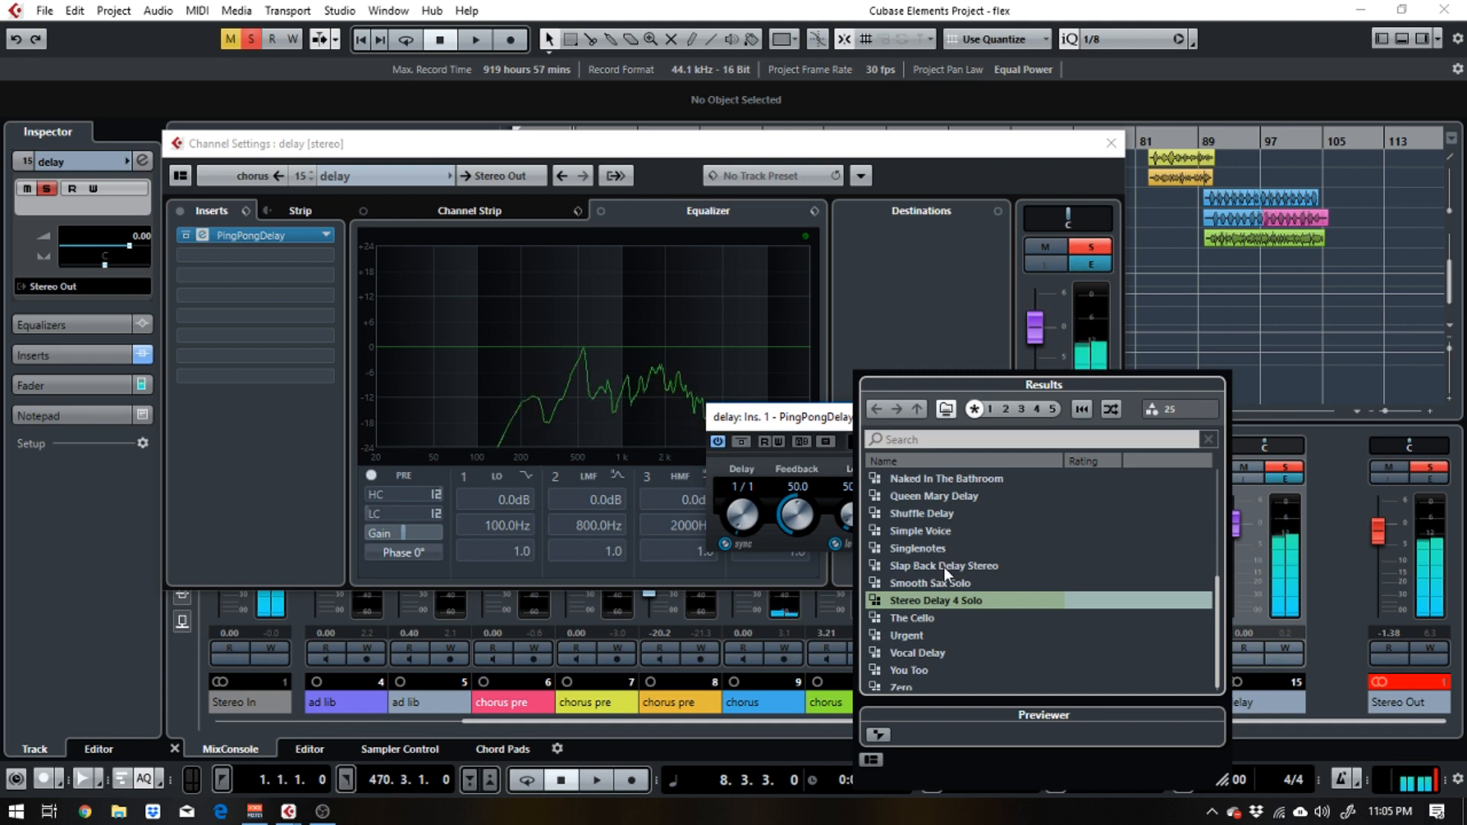
{"action": "double_click", "coordinate": [938, 530]}
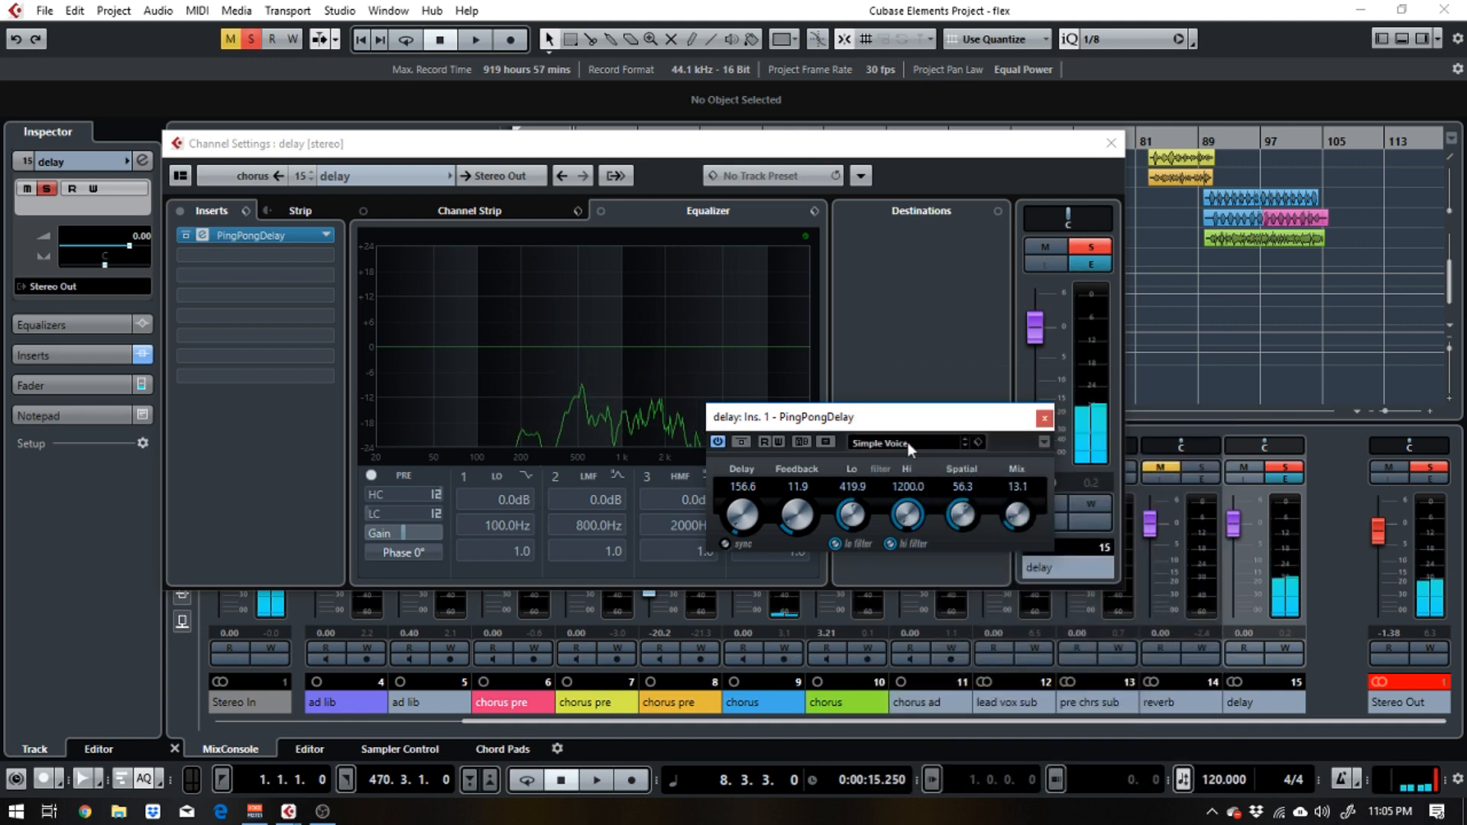
Try the Lead Ping Pong Delay and Shuffle Delay presets in PingPongDelay during playback
{"action": "left_click", "coordinate": [901, 445]}
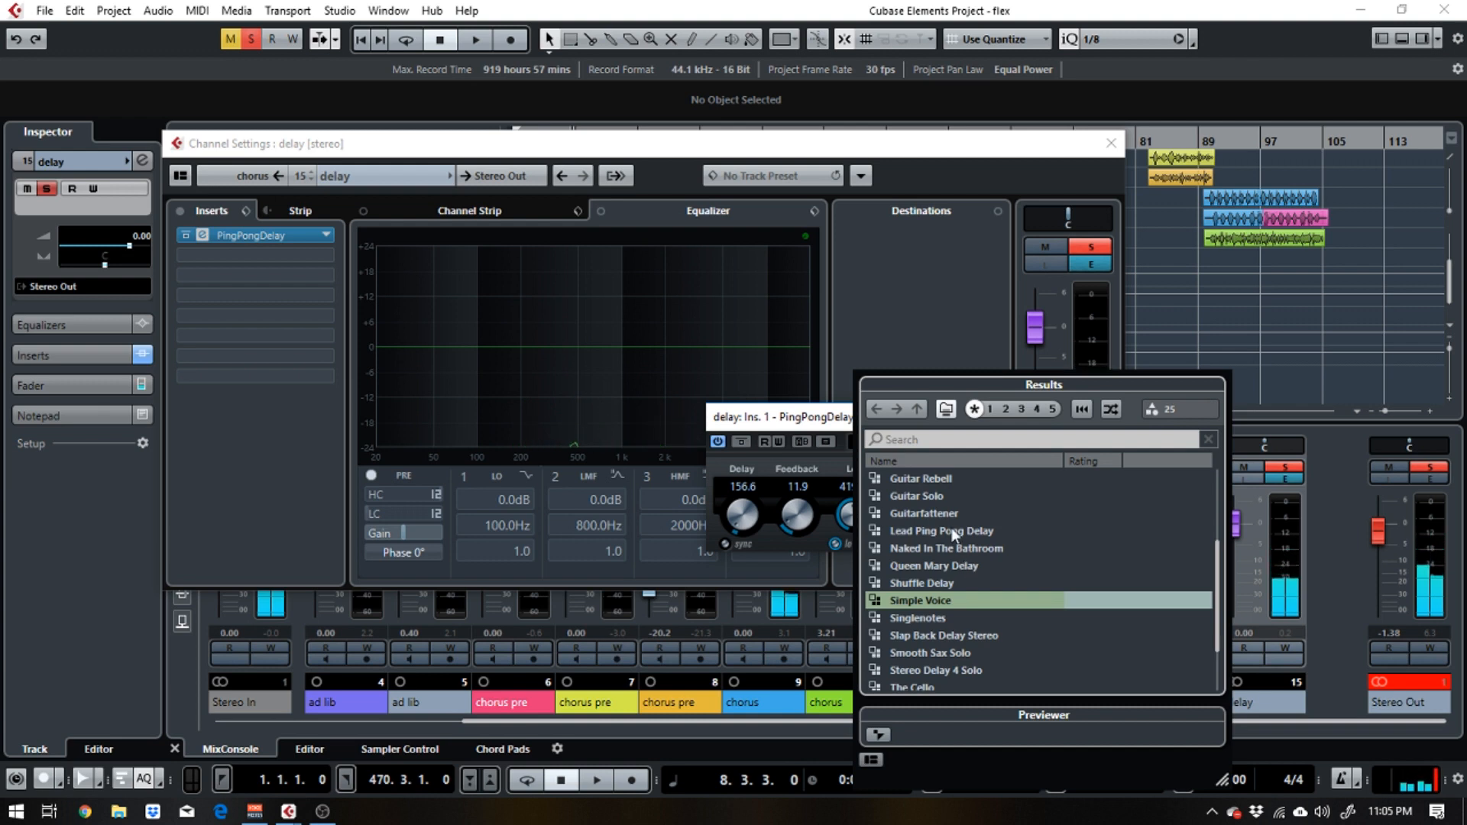
{"action": "double_click", "coordinate": [953, 533]}
{"action": "key", "text": "space"}
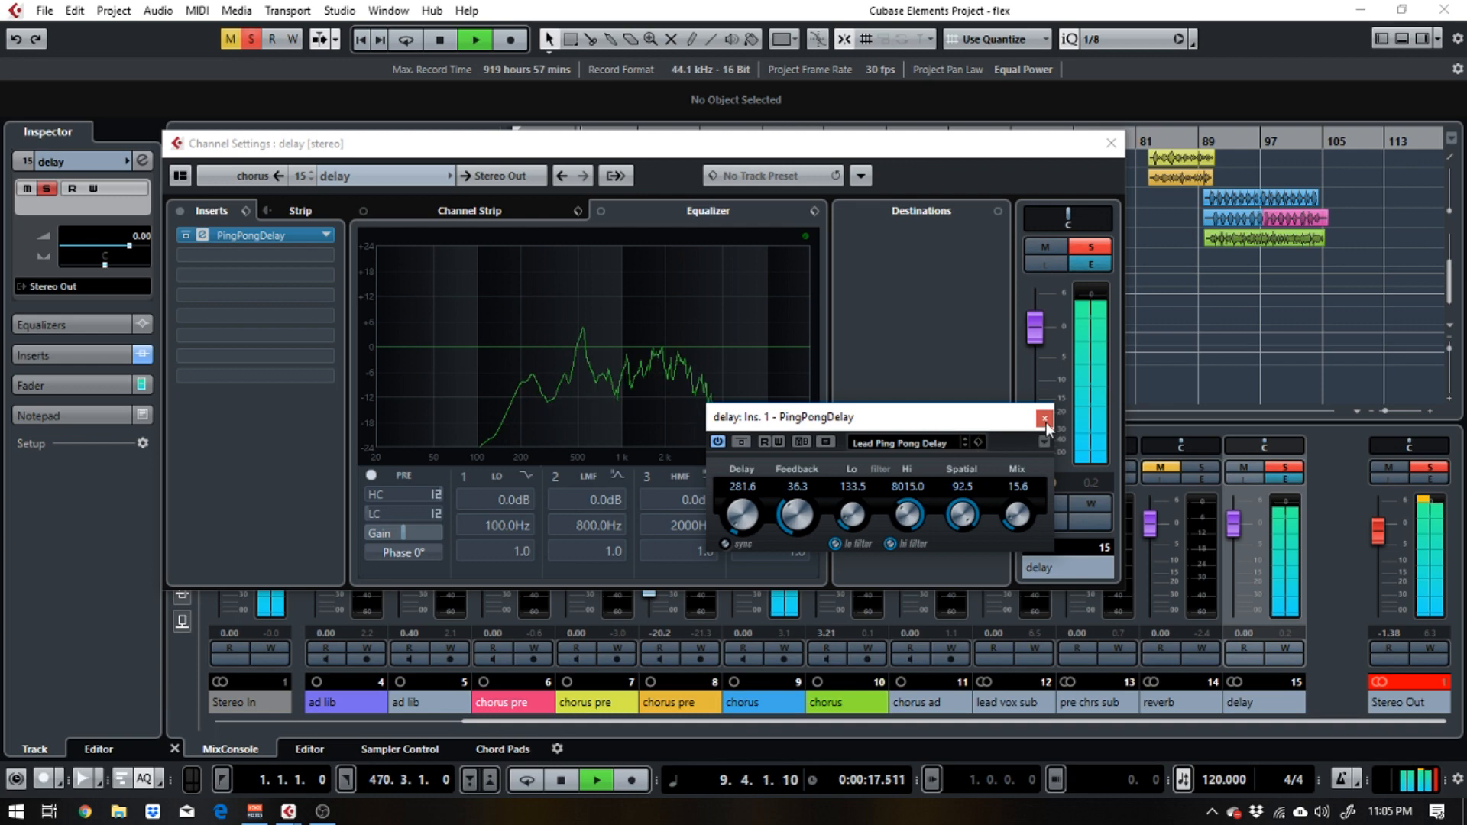
{"action": "left_click", "coordinate": [916, 442]}
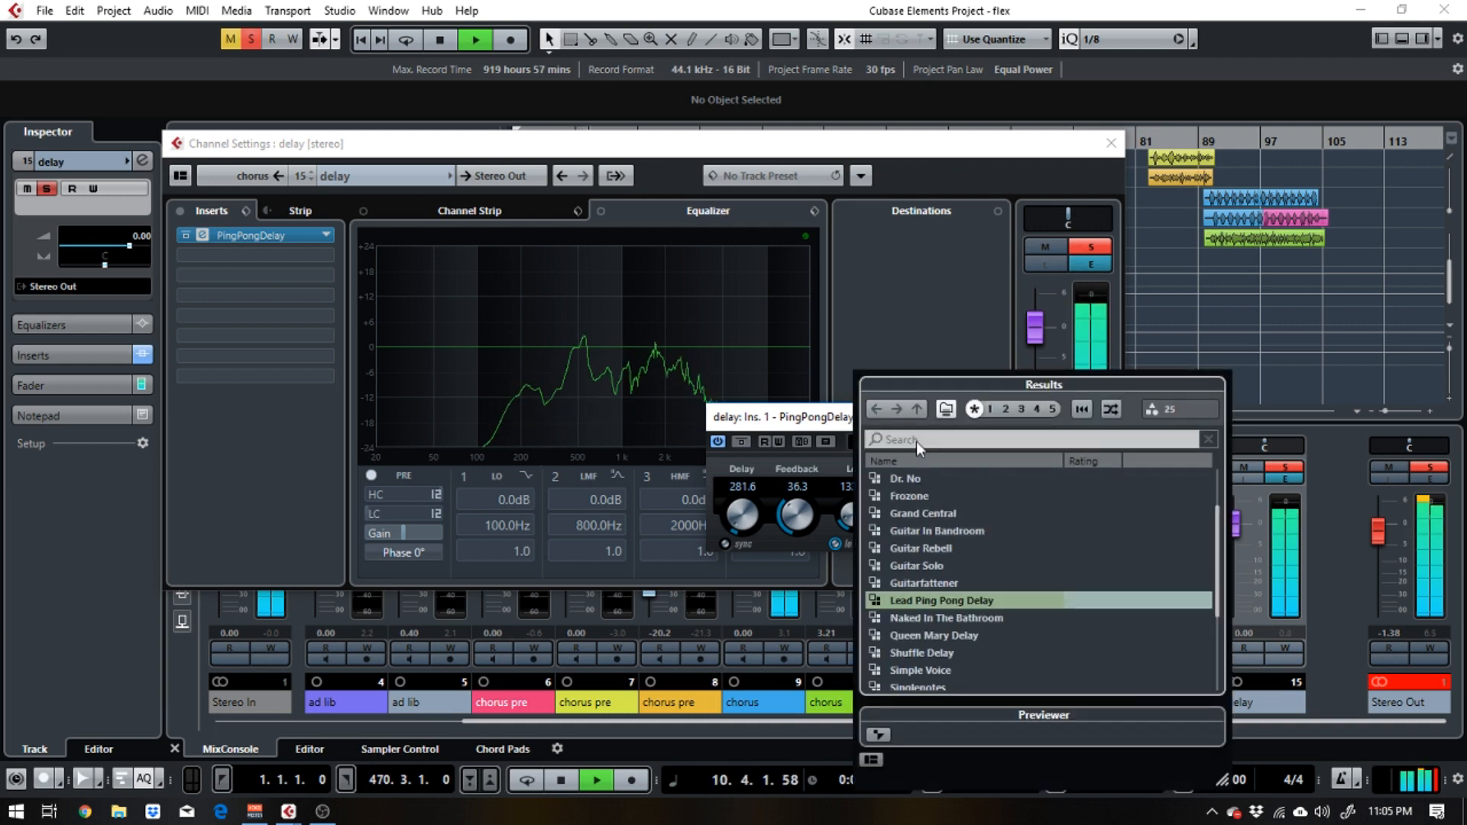
{"action": "double_click", "coordinate": [929, 601]}
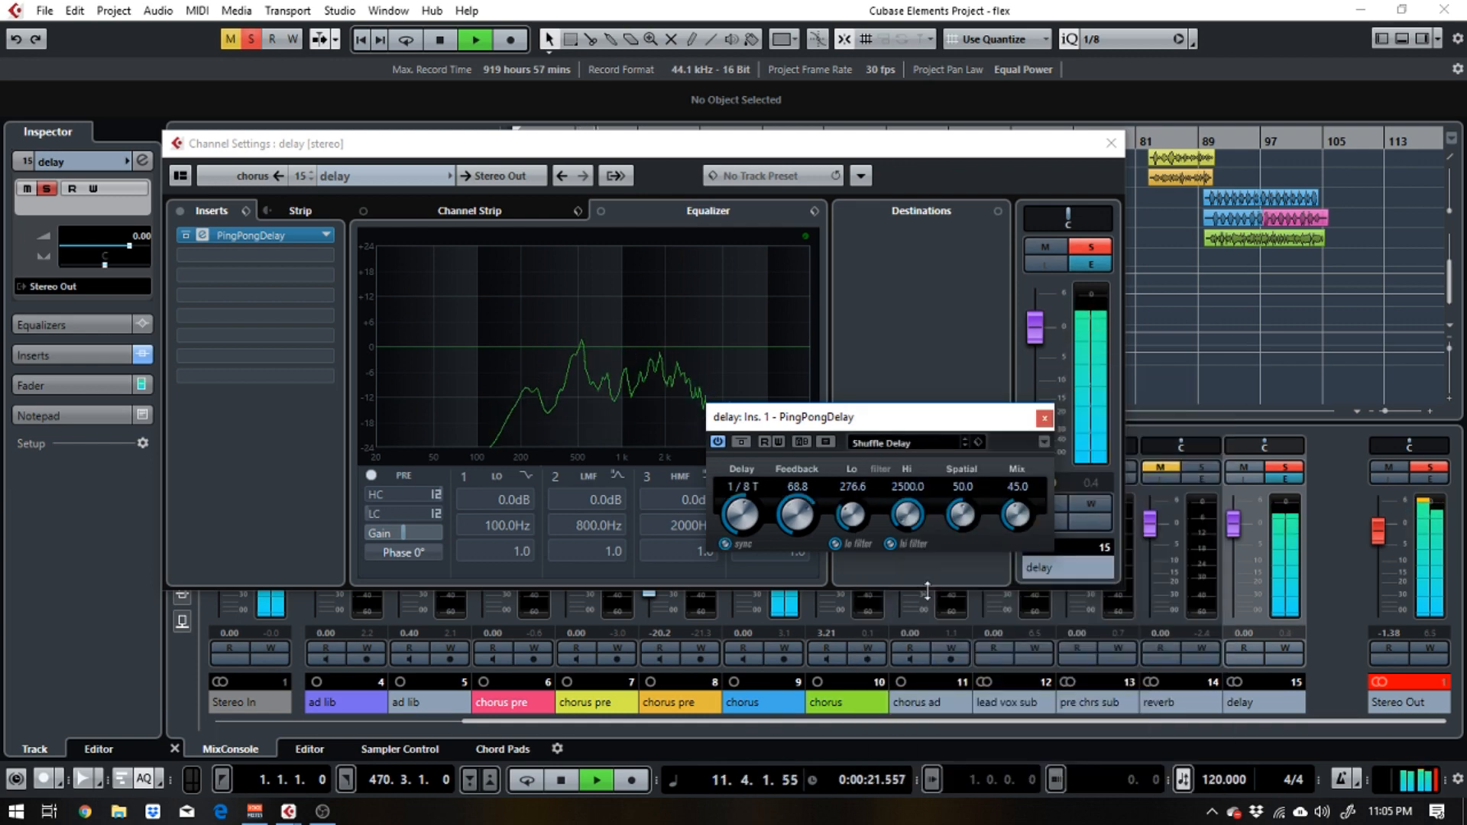
Reload the Simple Voice preset in PingPongDelay, and close the plug-in and the delay channel's settings
{"action": "left_click", "coordinate": [906, 443]}
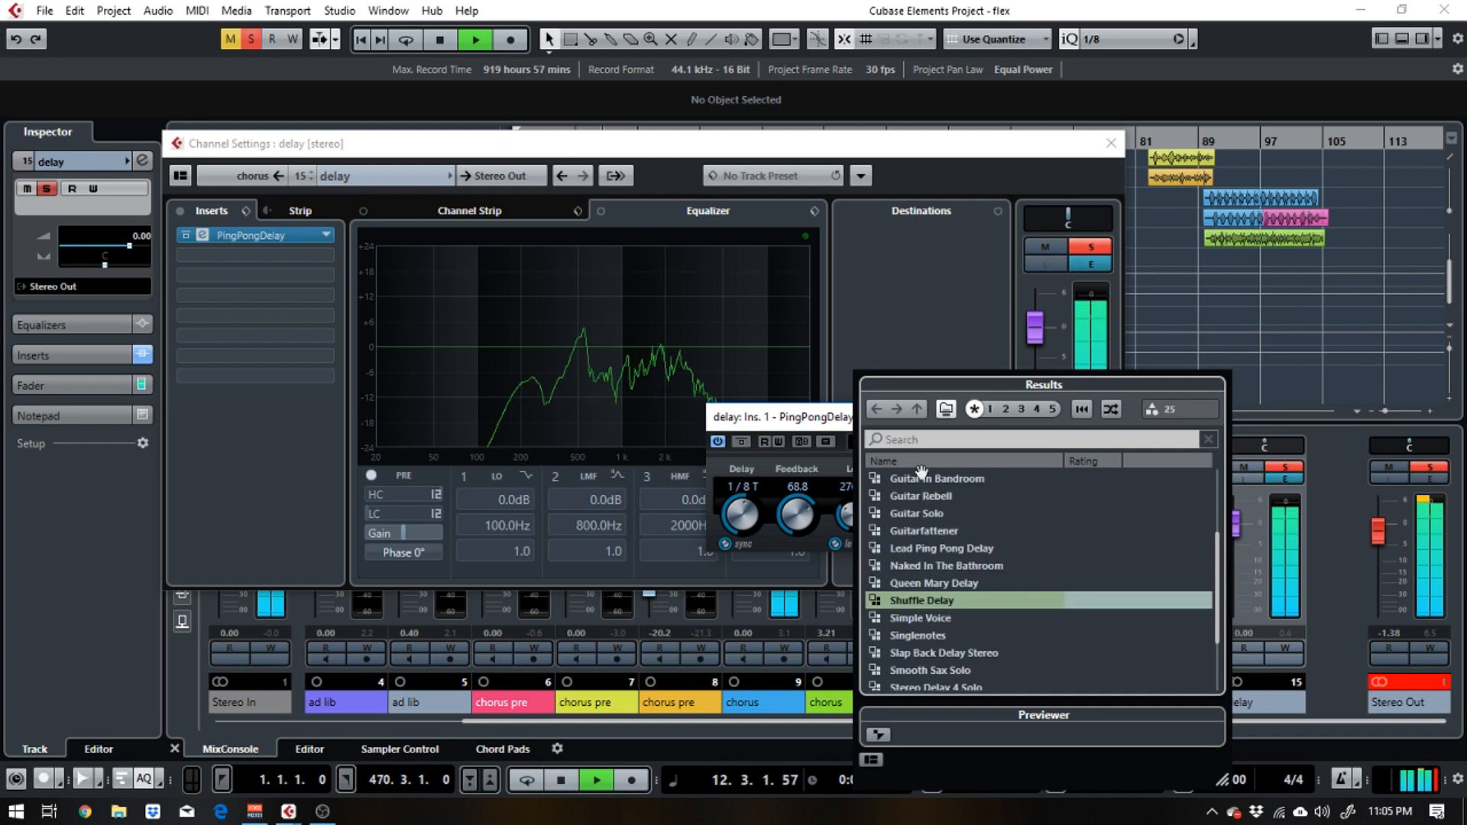
{"action": "double_click", "coordinate": [920, 617]}
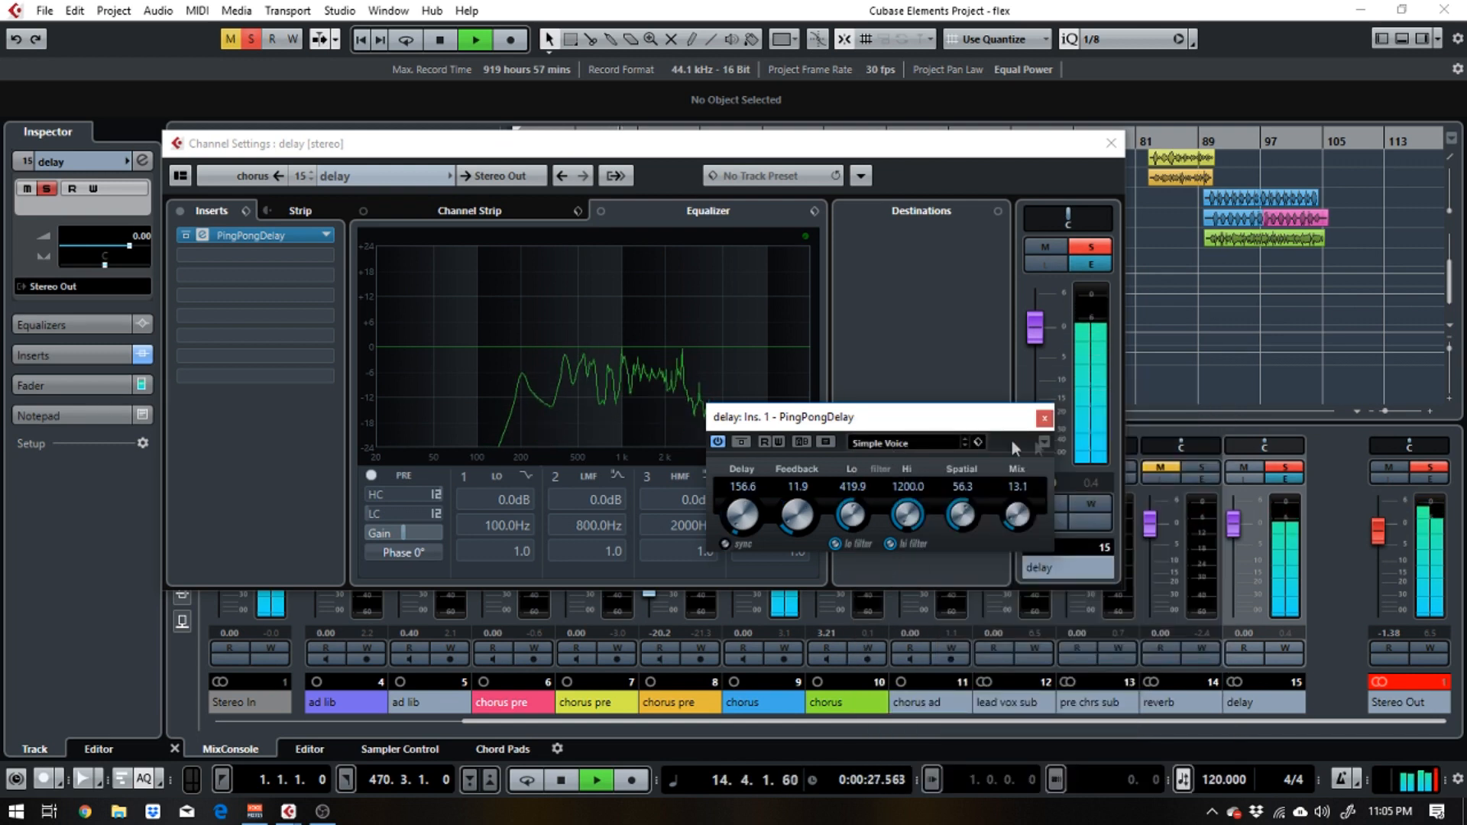
{"action": "left_click", "coordinate": [1044, 419]}
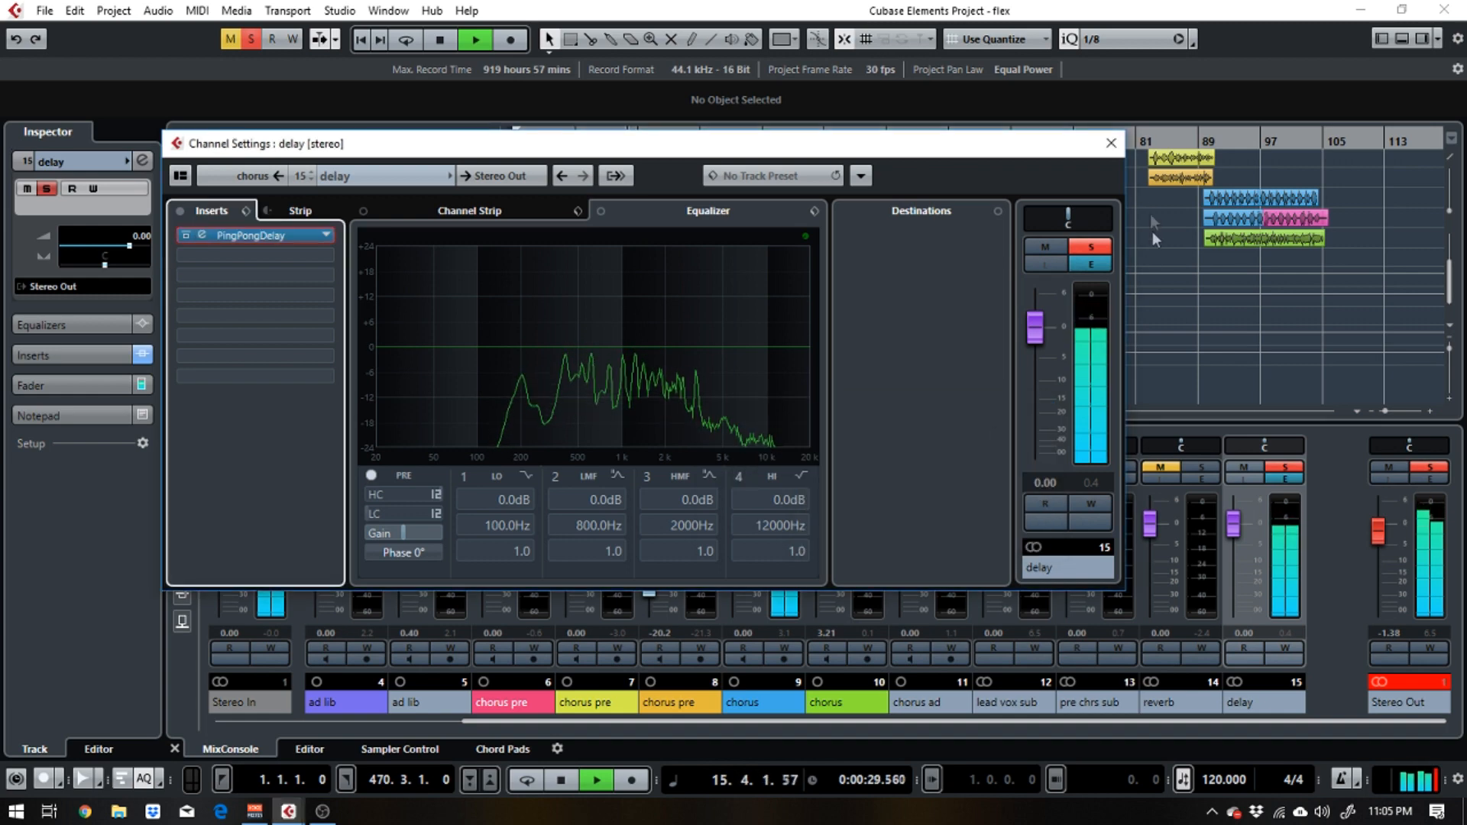
{"action": "left_click", "coordinate": [1111, 143]}
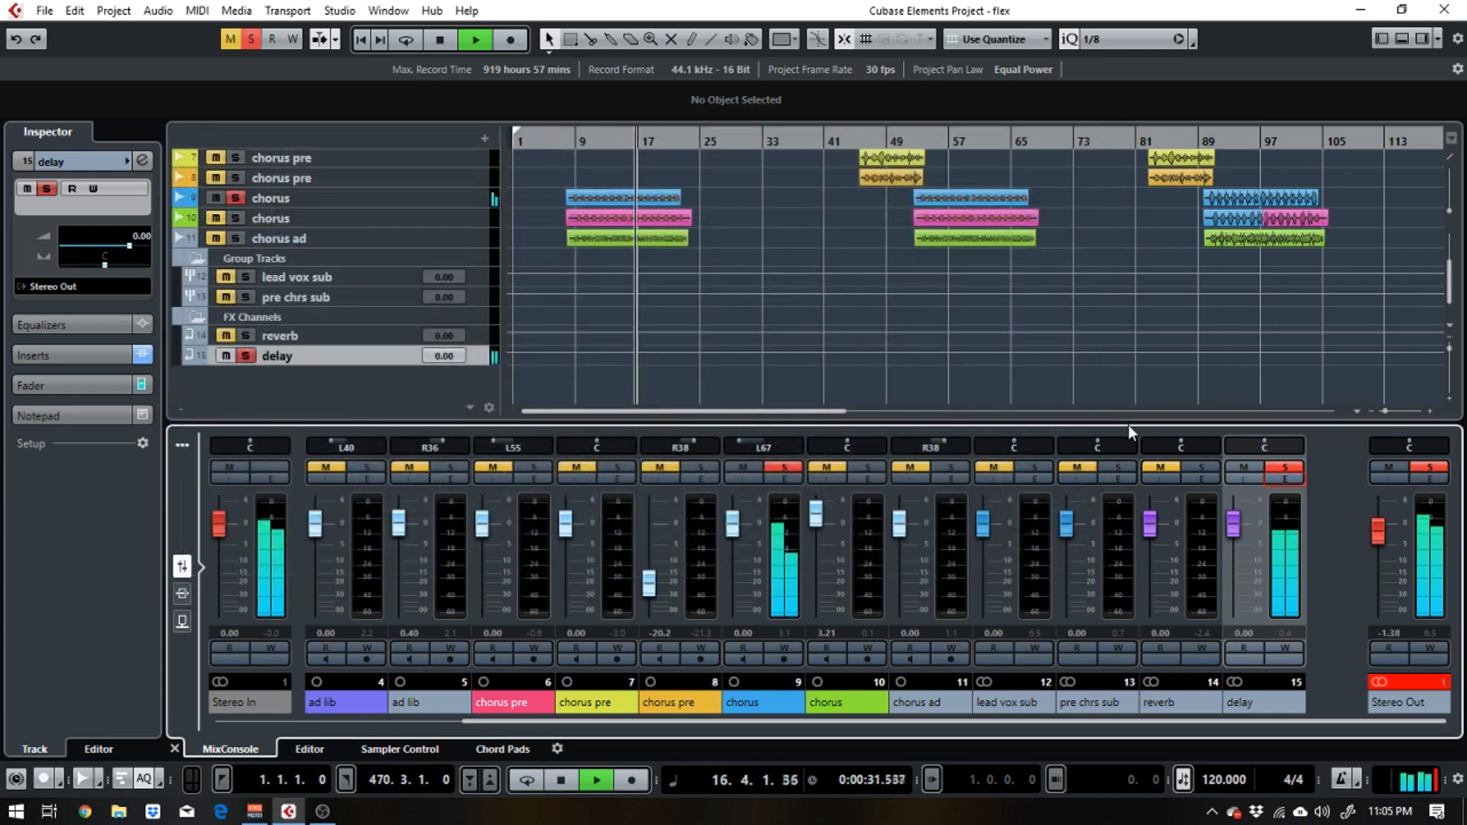
Switch the delay send on chorus channel 9 to pre-fader and play the result
{"action": "key", "text": "space"}
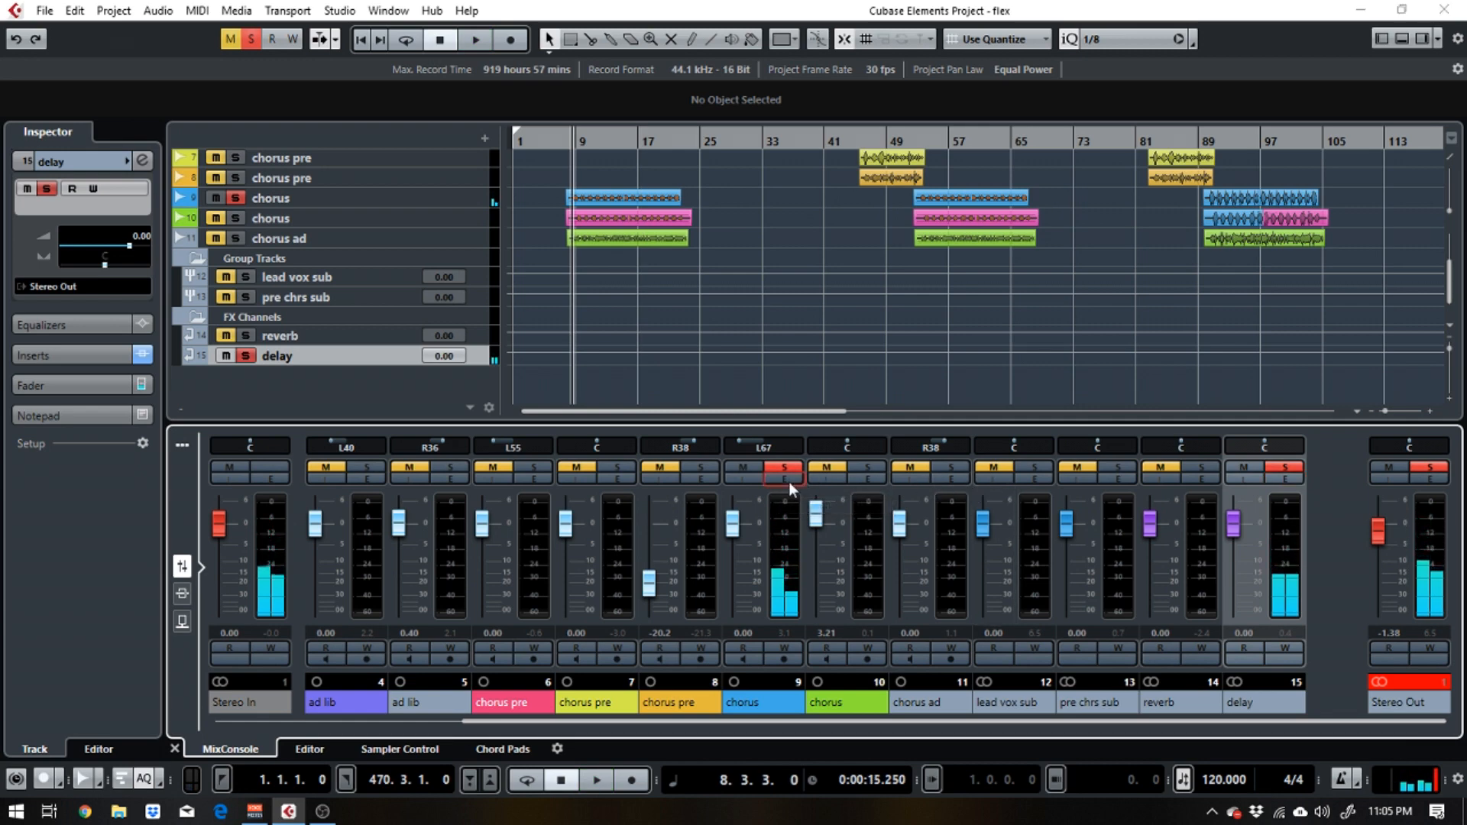
{"action": "left_click", "coordinate": [787, 481]}
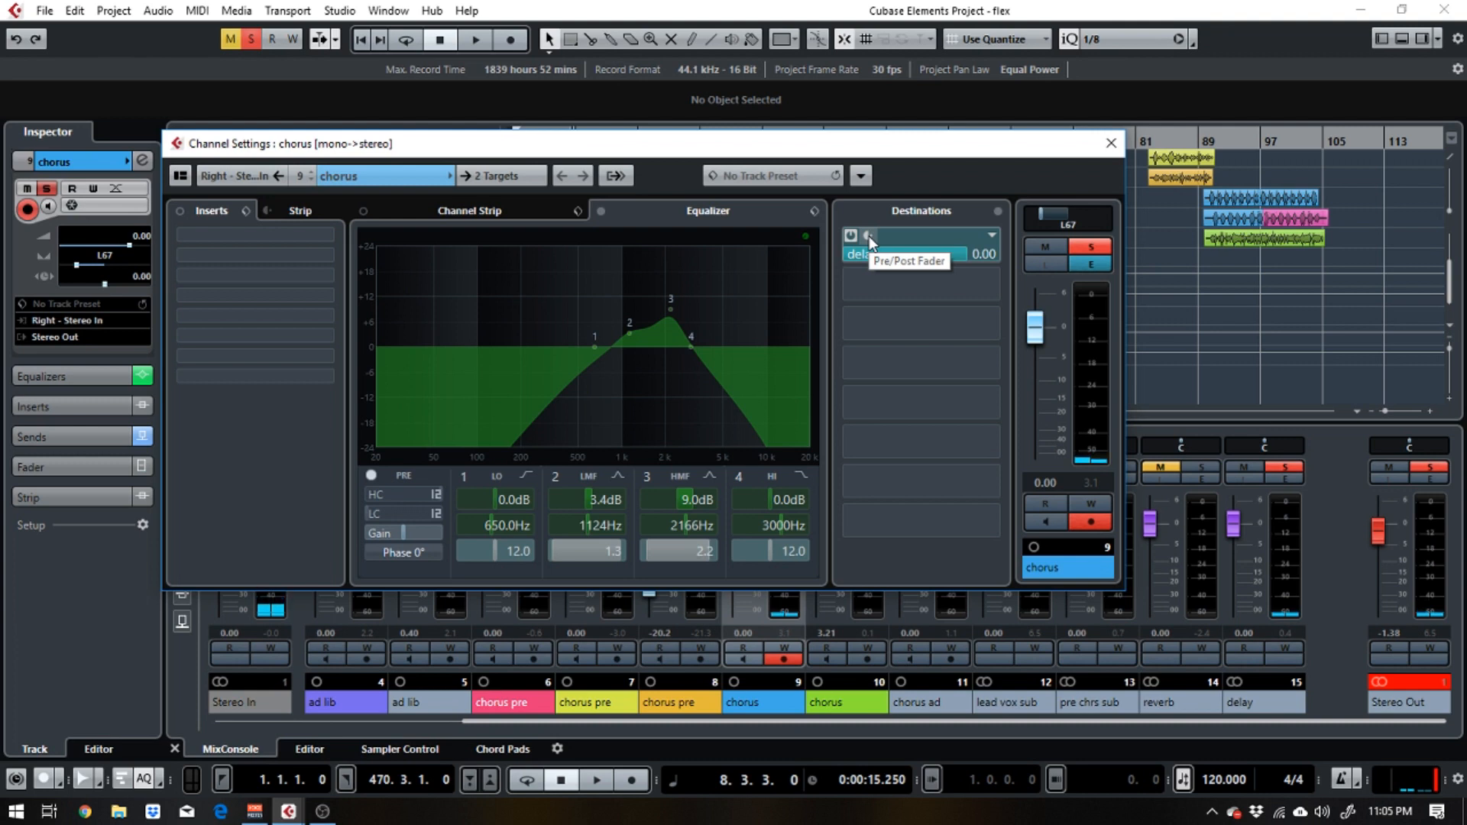
{"action": "left_click", "coordinate": [867, 259]}
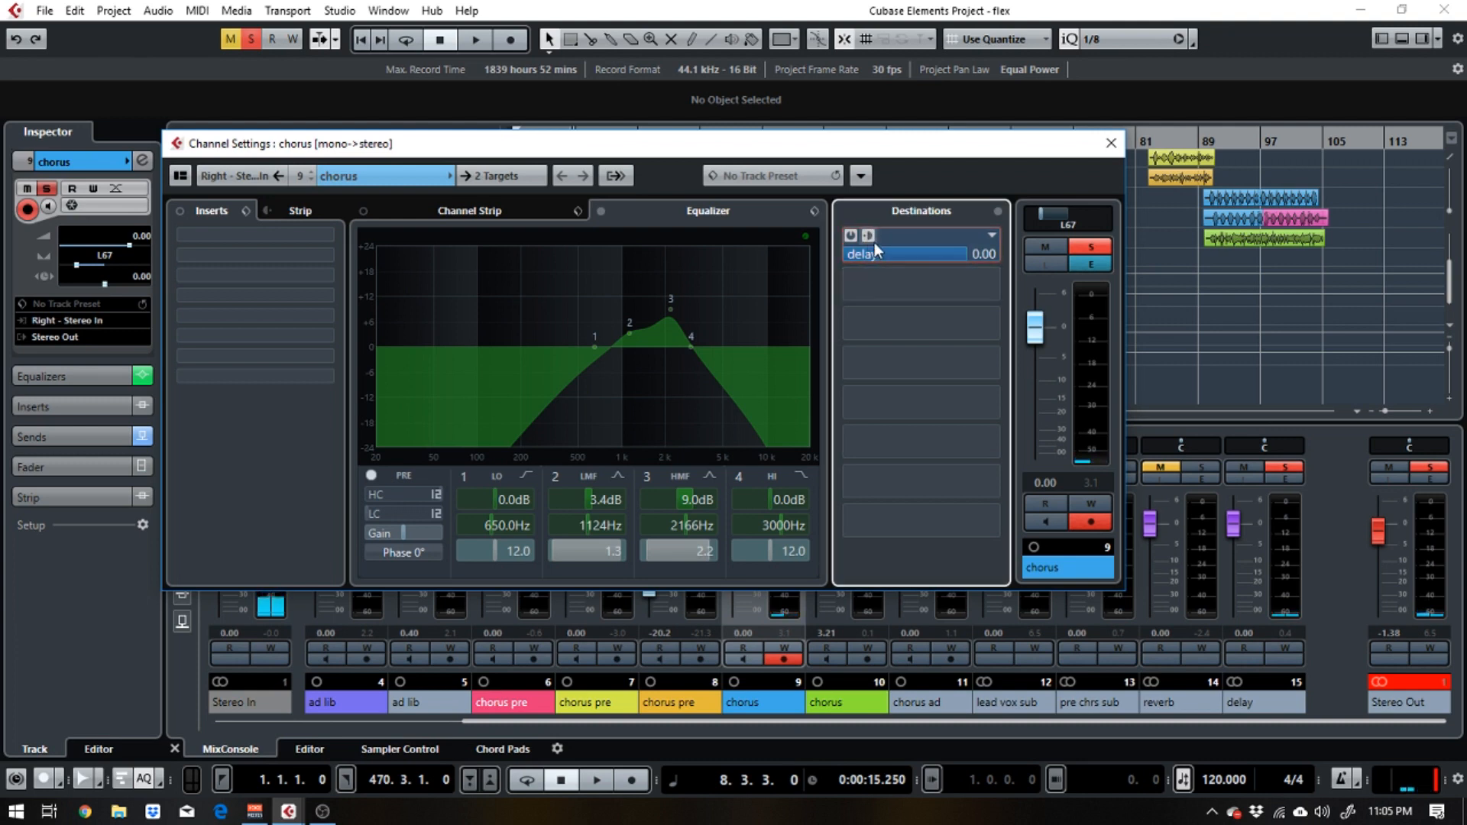
{"action": "key", "text": "space"}
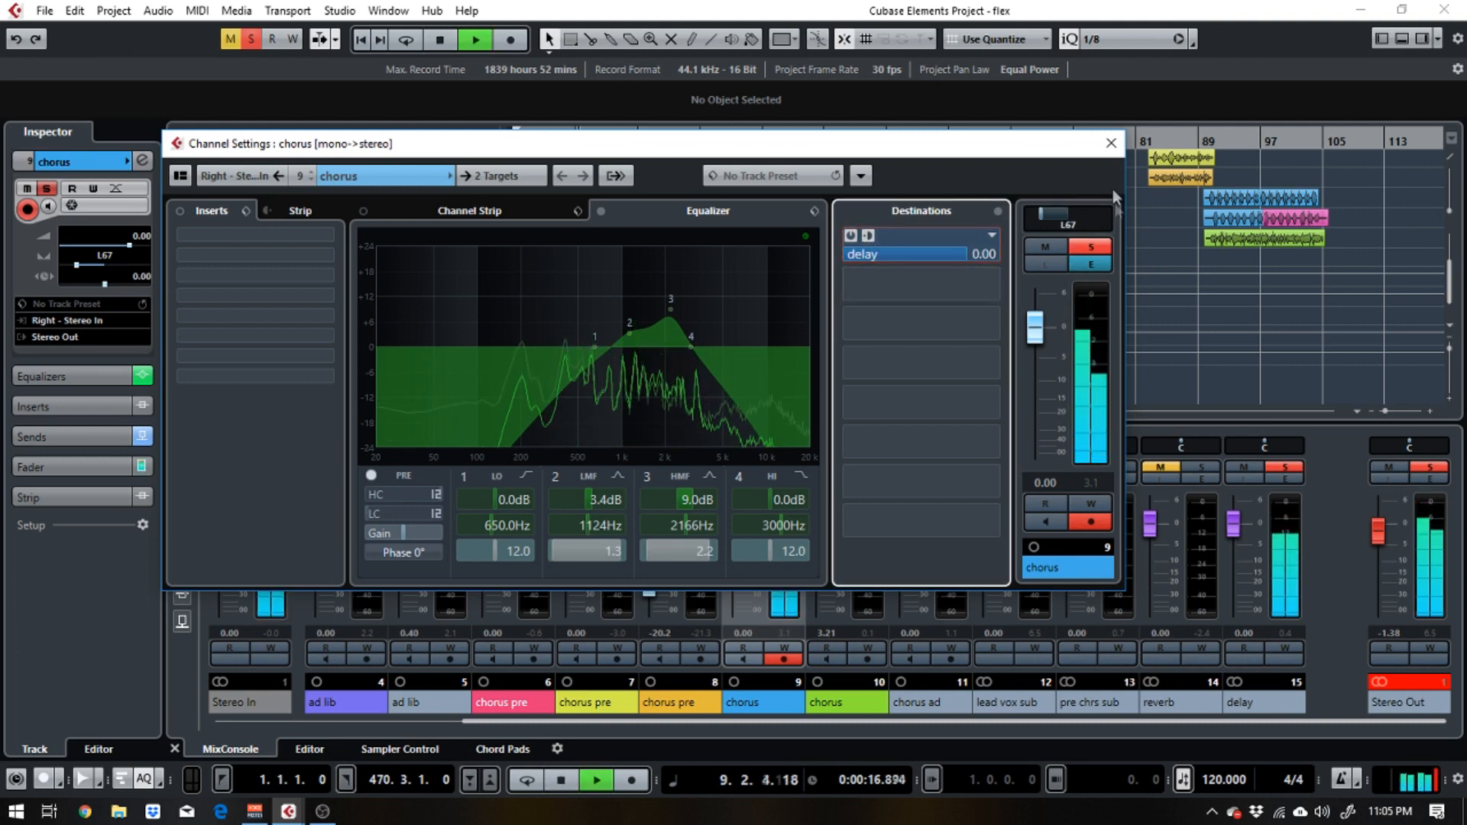
Close chorus channel 9's settings, and clear all solos to audition the vocals together
{"action": "left_click", "coordinate": [1111, 143]}
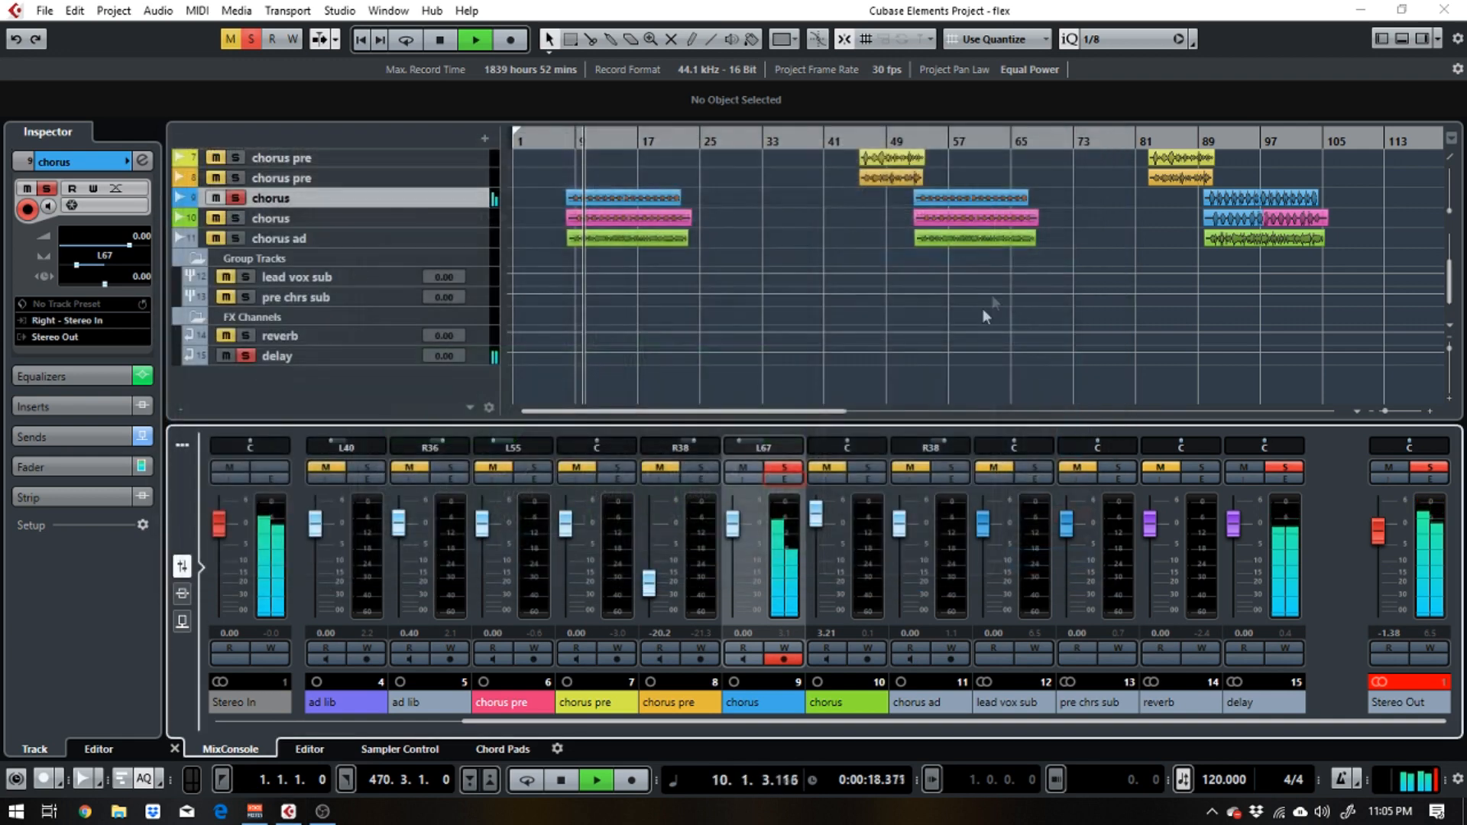
{"action": "left_click", "coordinate": [785, 468]}
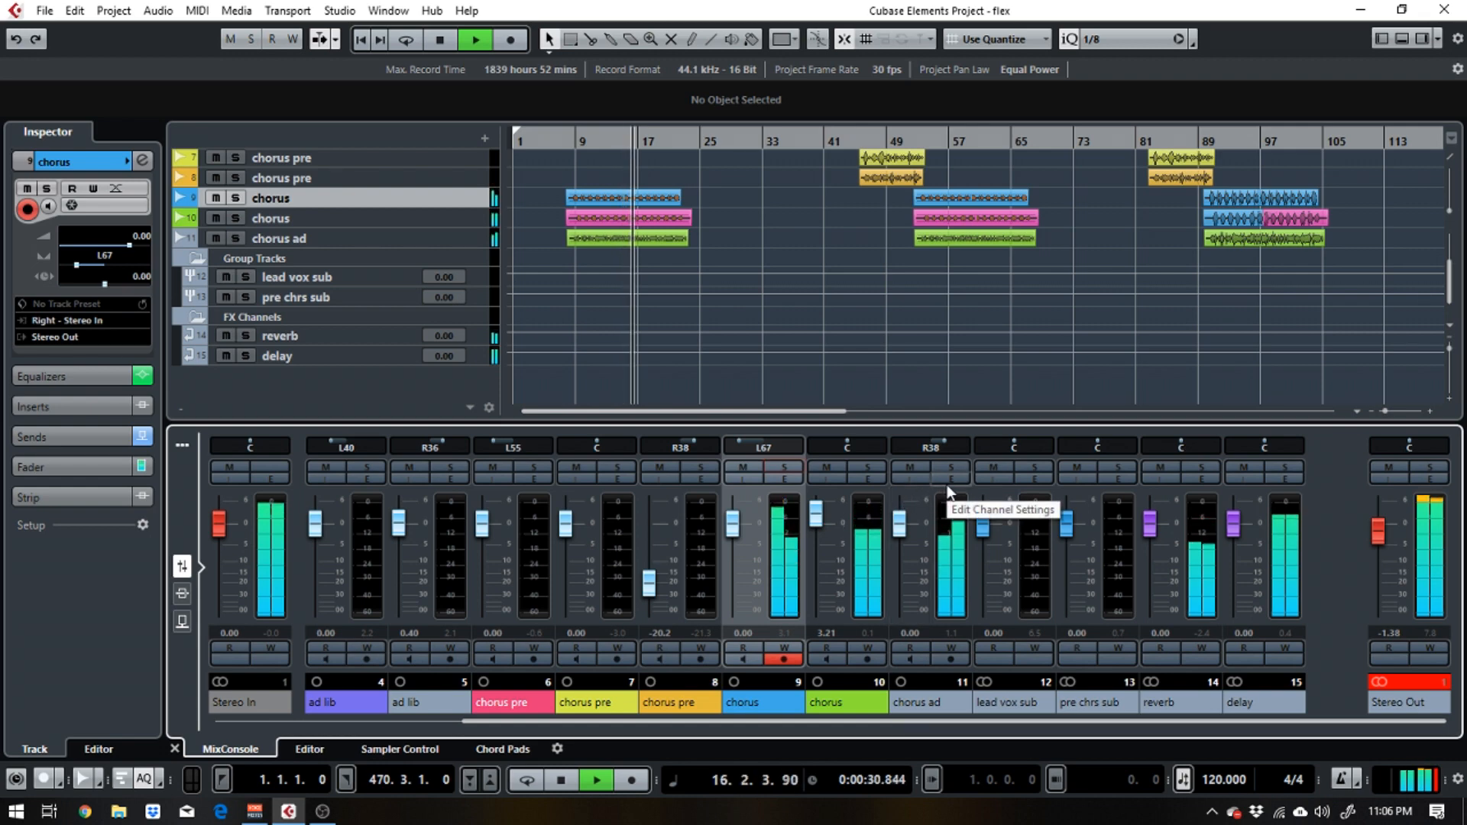
{"action": "key", "text": "space"}
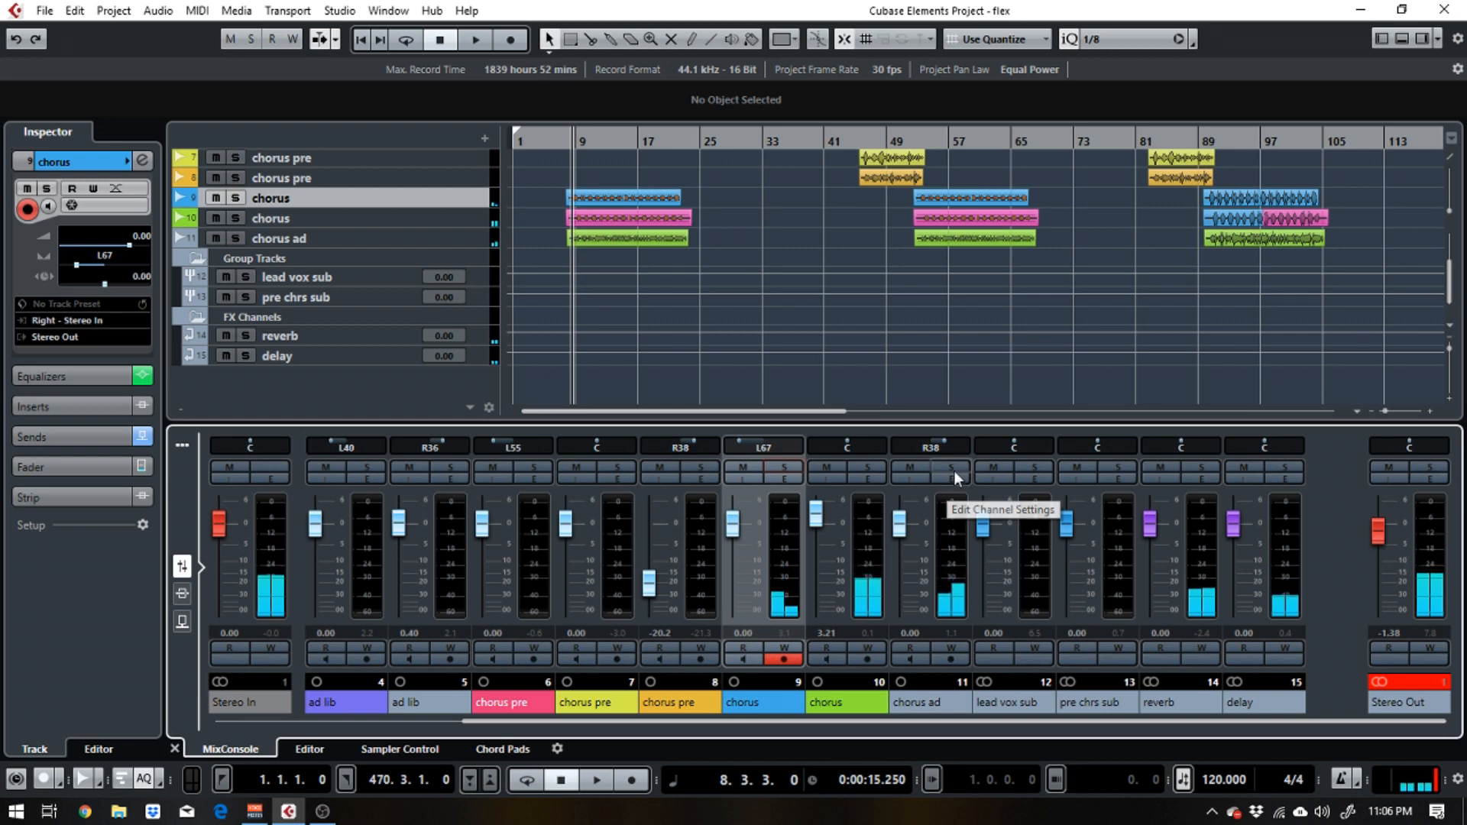
Solo chorus ad channel 11 and the delay channel, and open the chorus ad channel settings
{"action": "left_click", "coordinate": [954, 466]}
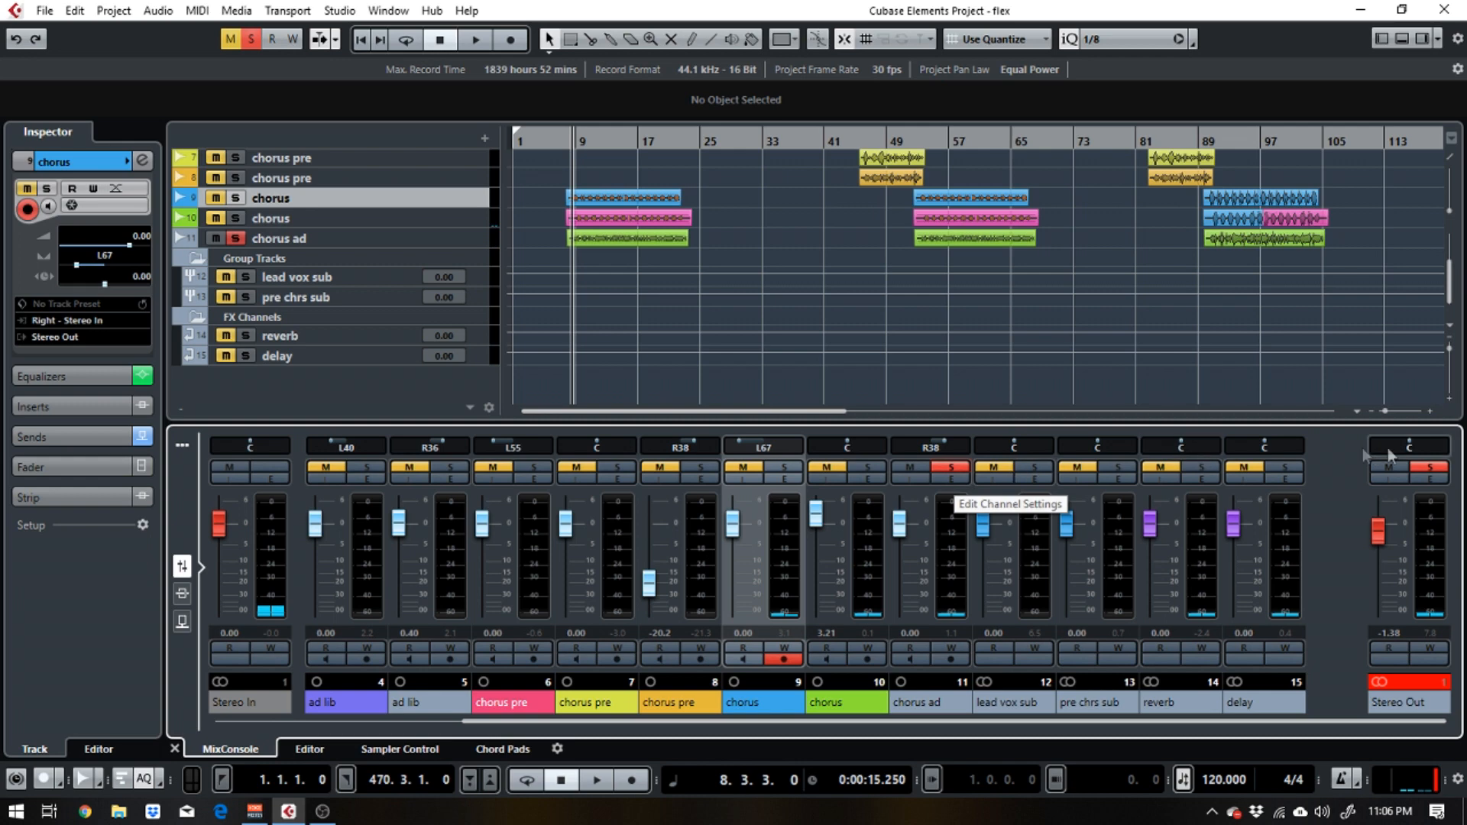
{"action": "left_click", "coordinate": [1286, 467]}
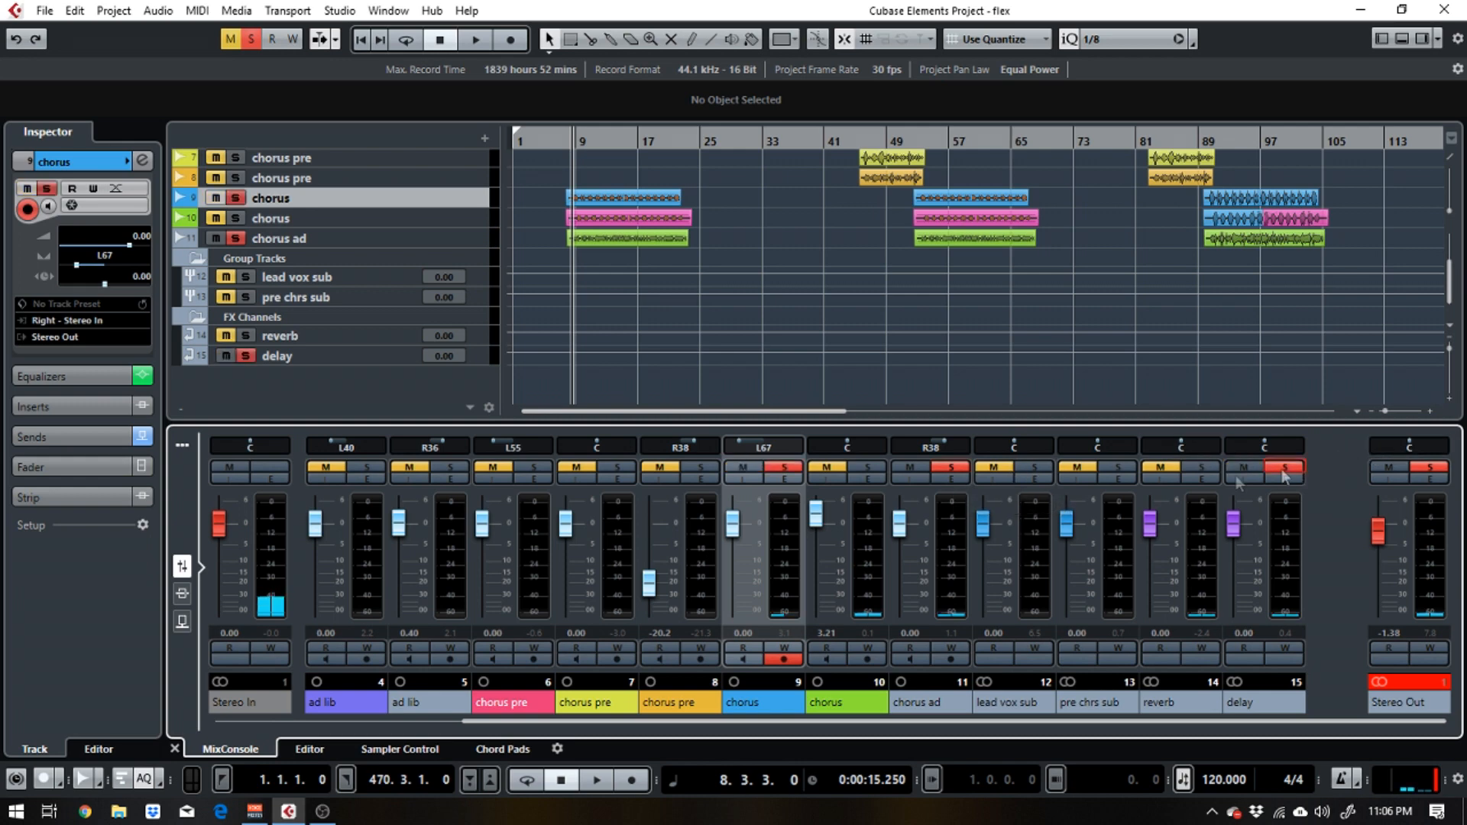
{"action": "left_click", "coordinate": [959, 479]}
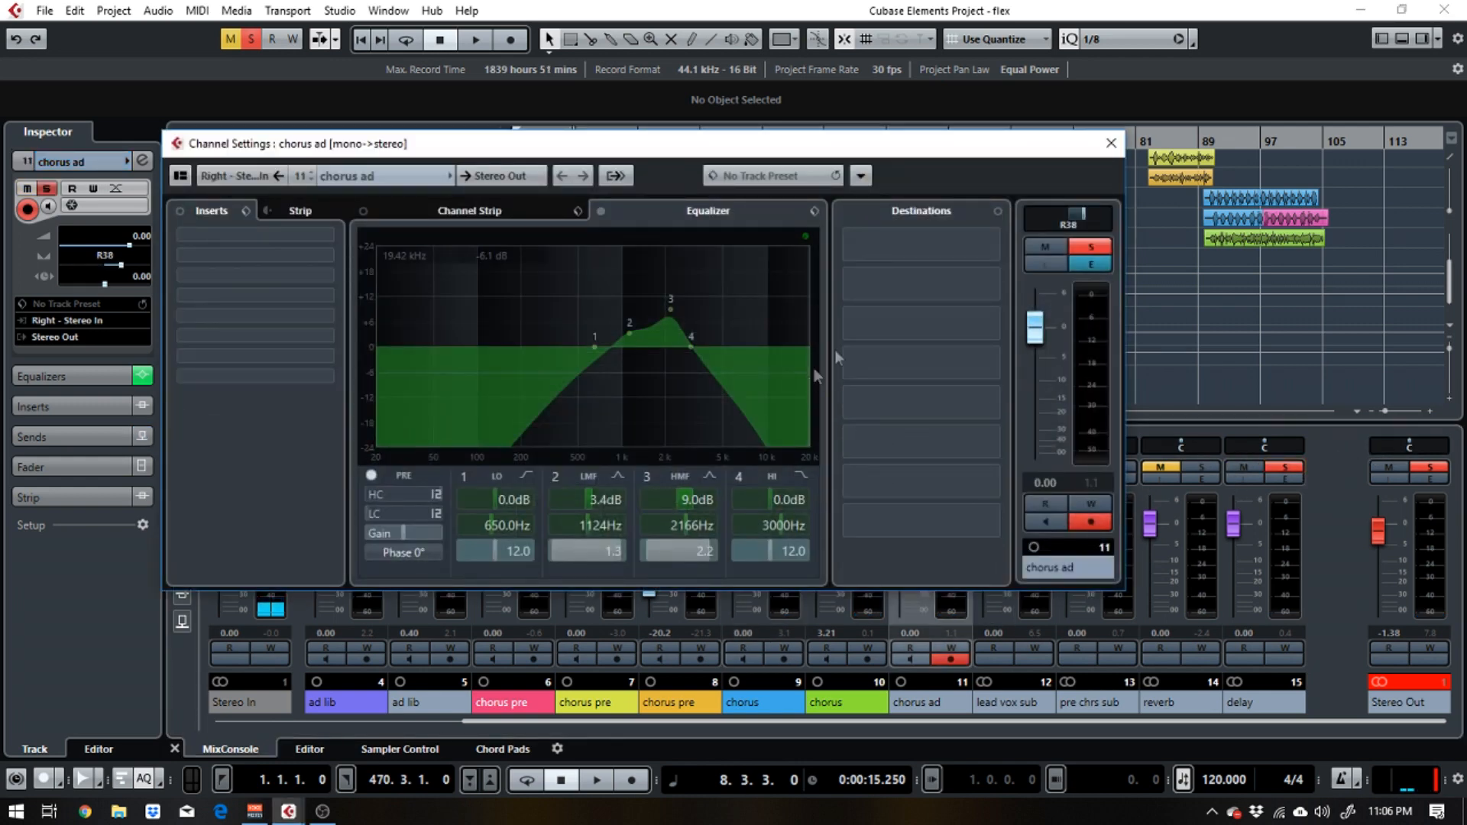
Try an active send to delay at 0.00 dB on chorus ad during playback, and remove it with No Bus
{"action": "left_click", "coordinate": [924, 244]}
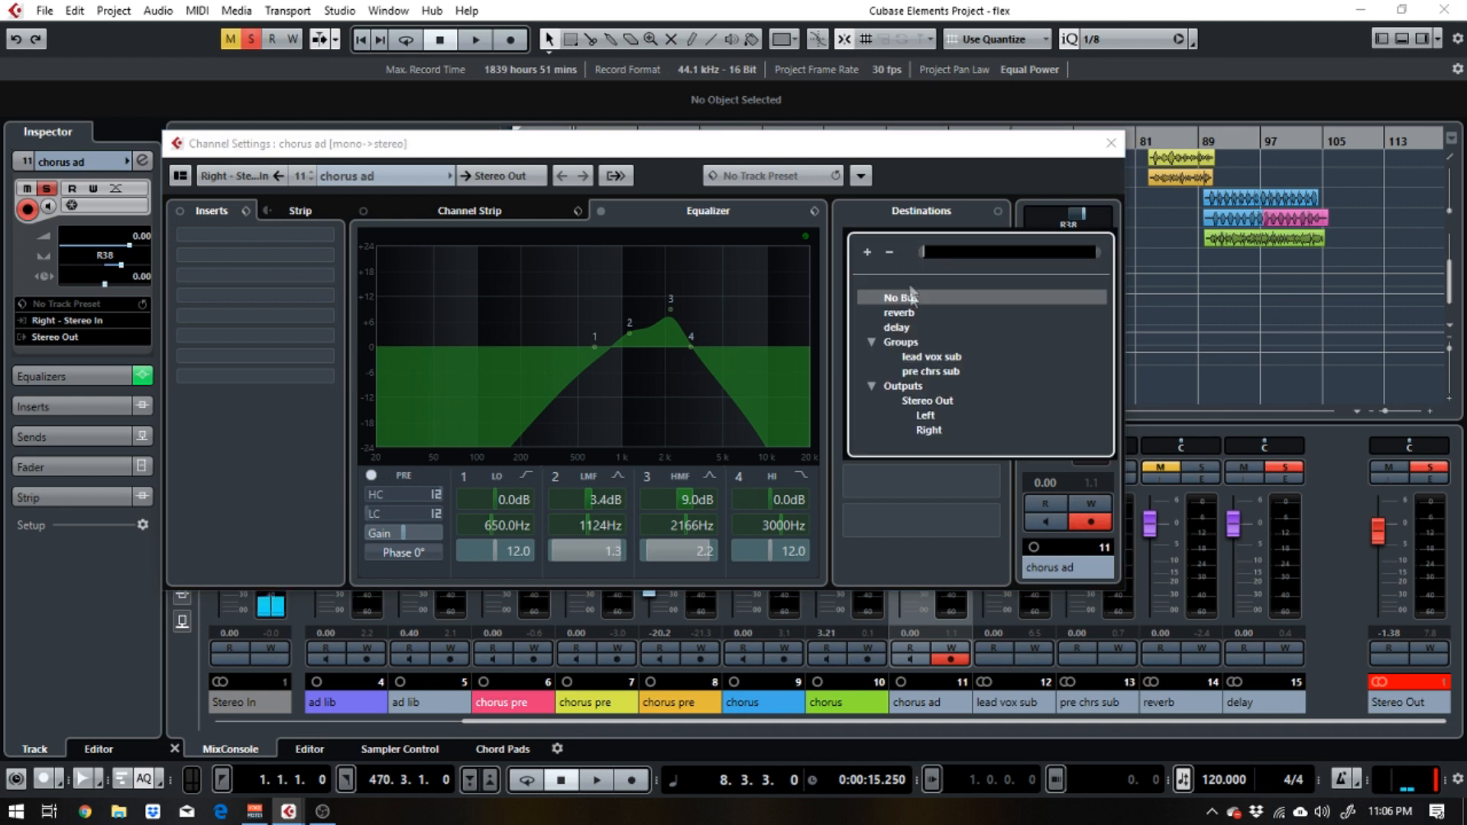
{"action": "left_click", "coordinate": [904, 326]}
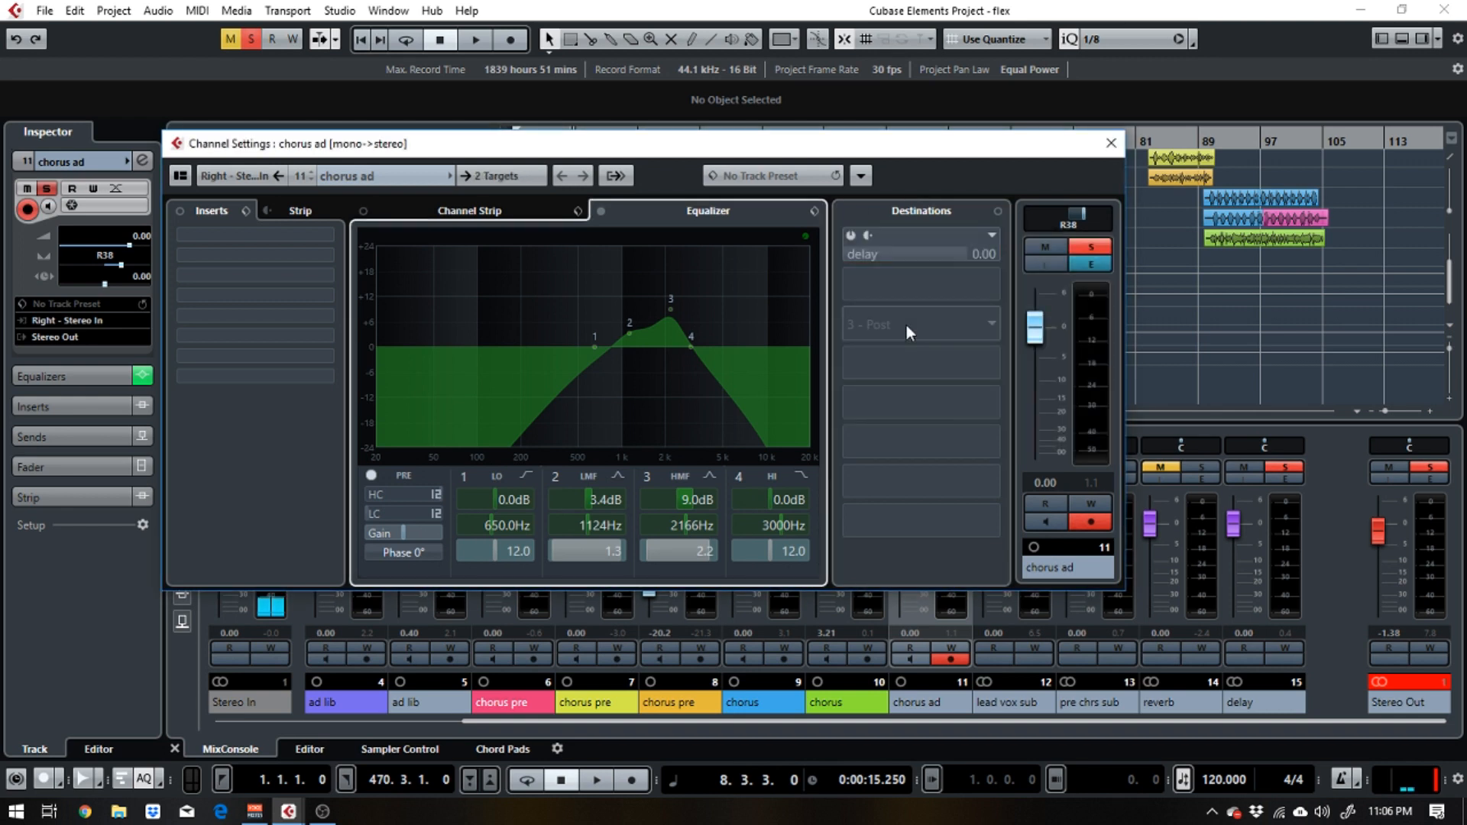
{"action": "left_click", "coordinate": [848, 235]}
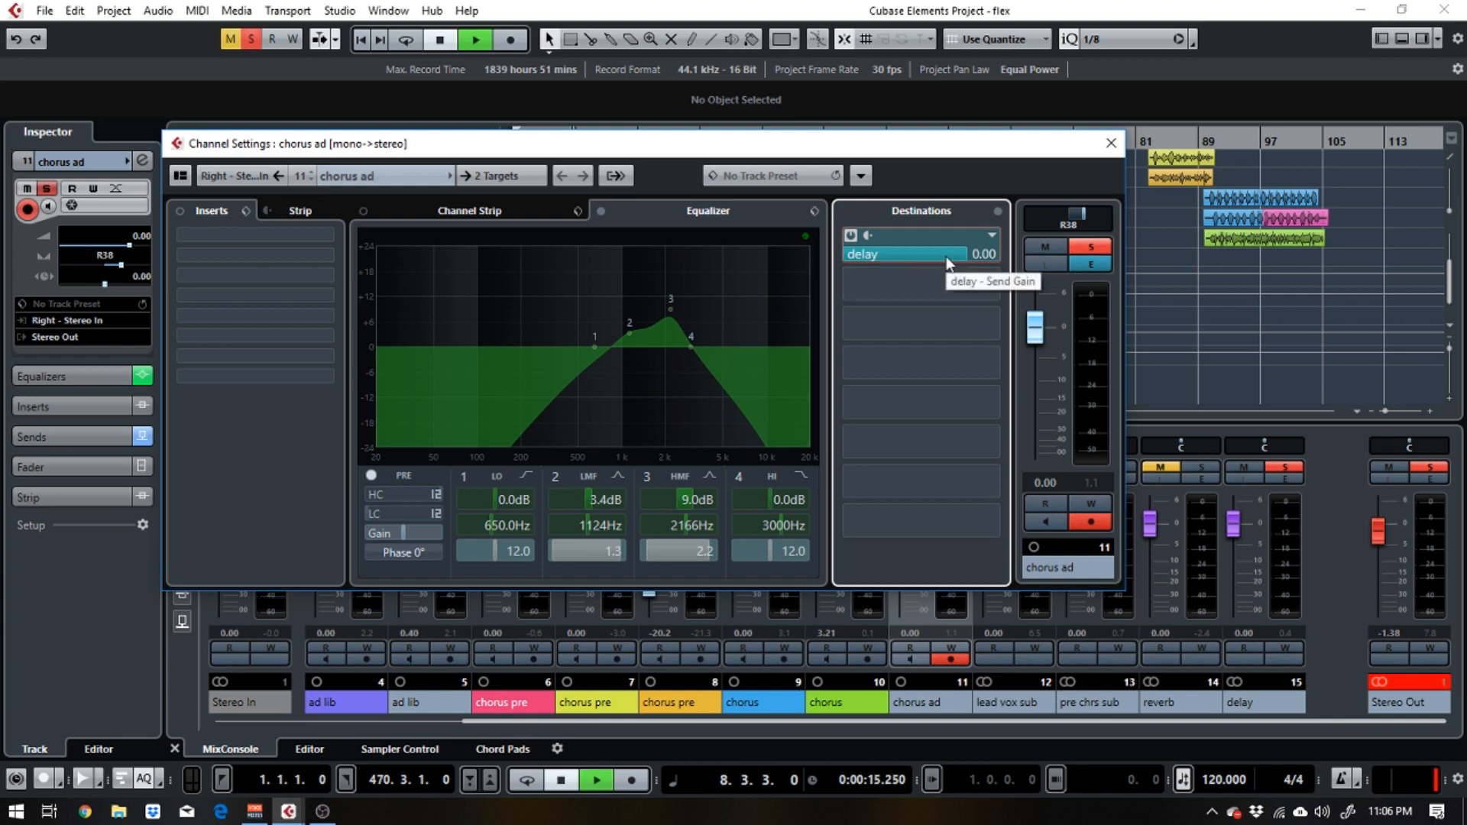
{"action": "key", "text": "space"}
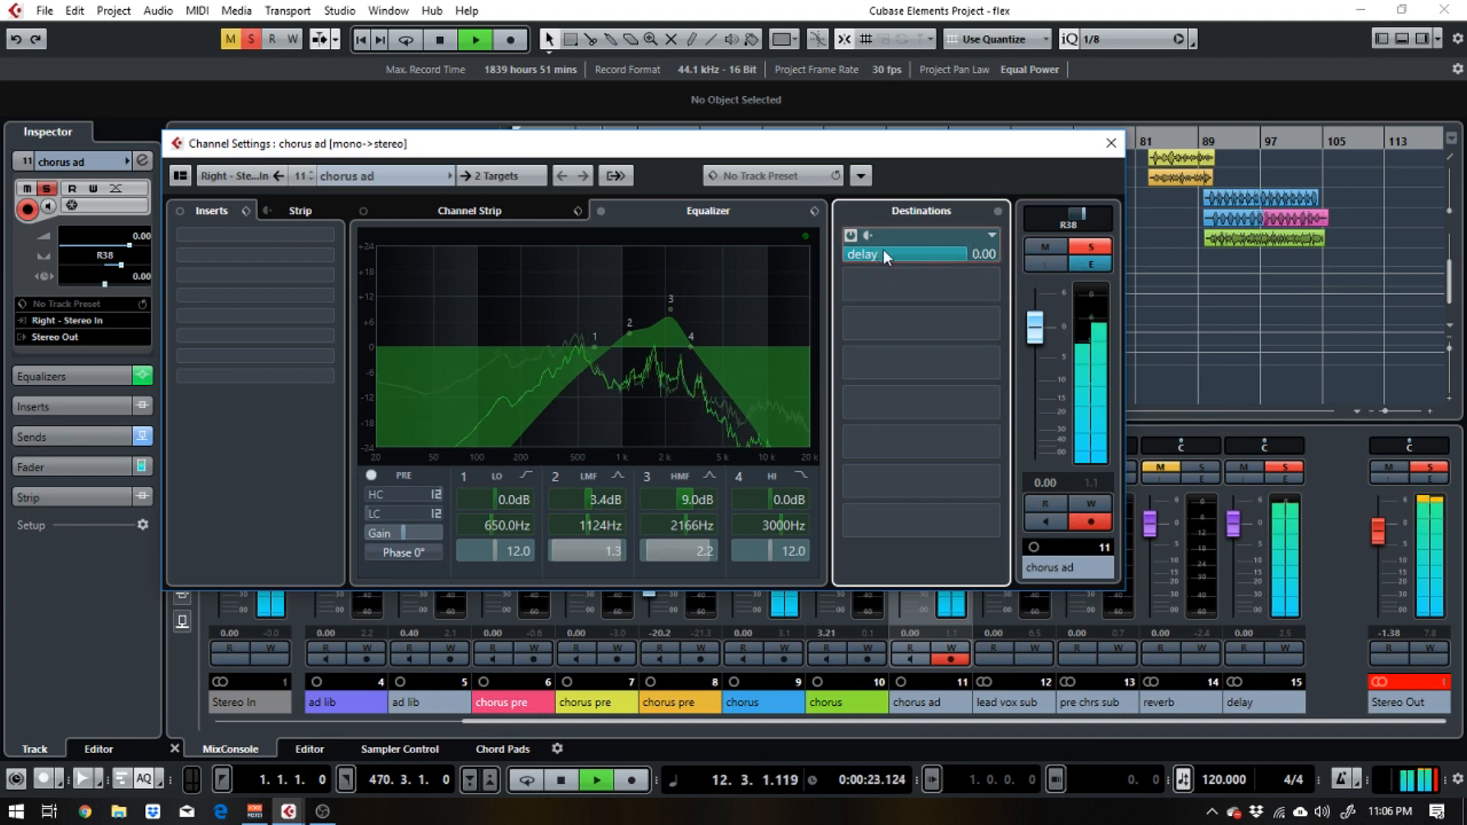
{"action": "key", "text": "space"}
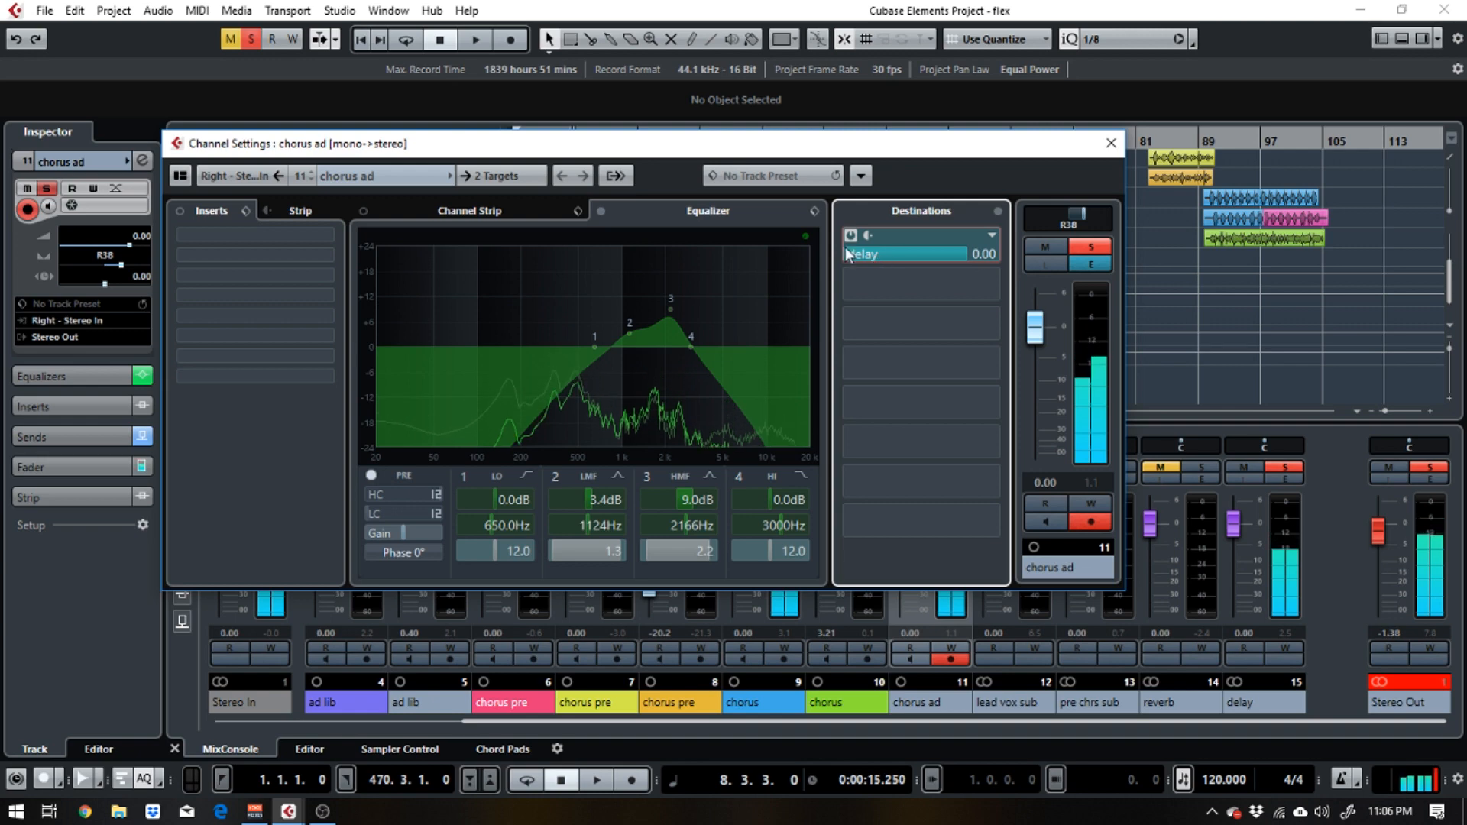
{"action": "left_click", "coordinate": [952, 253]}
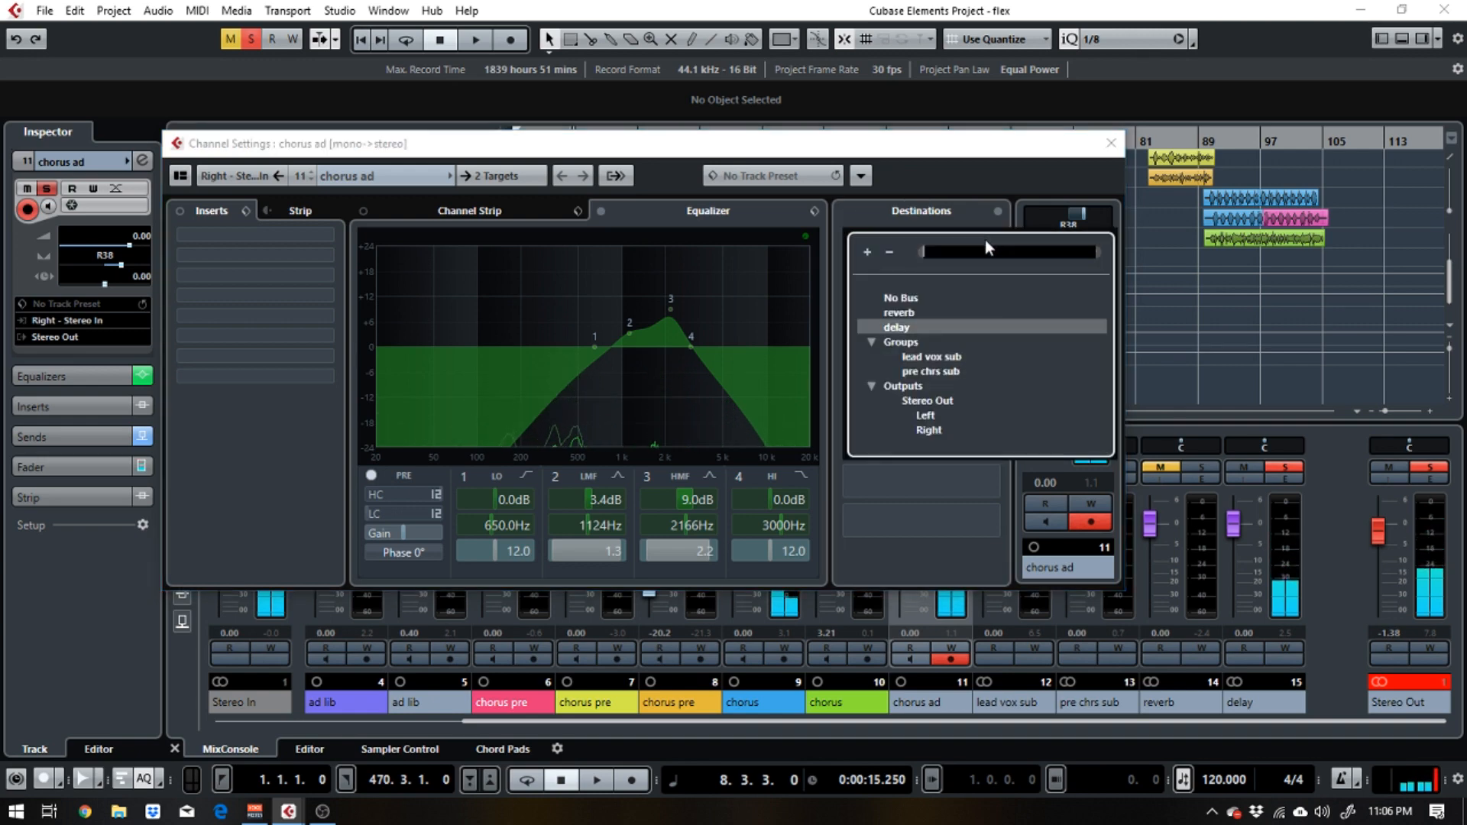
{"action": "left_click", "coordinate": [915, 296]}
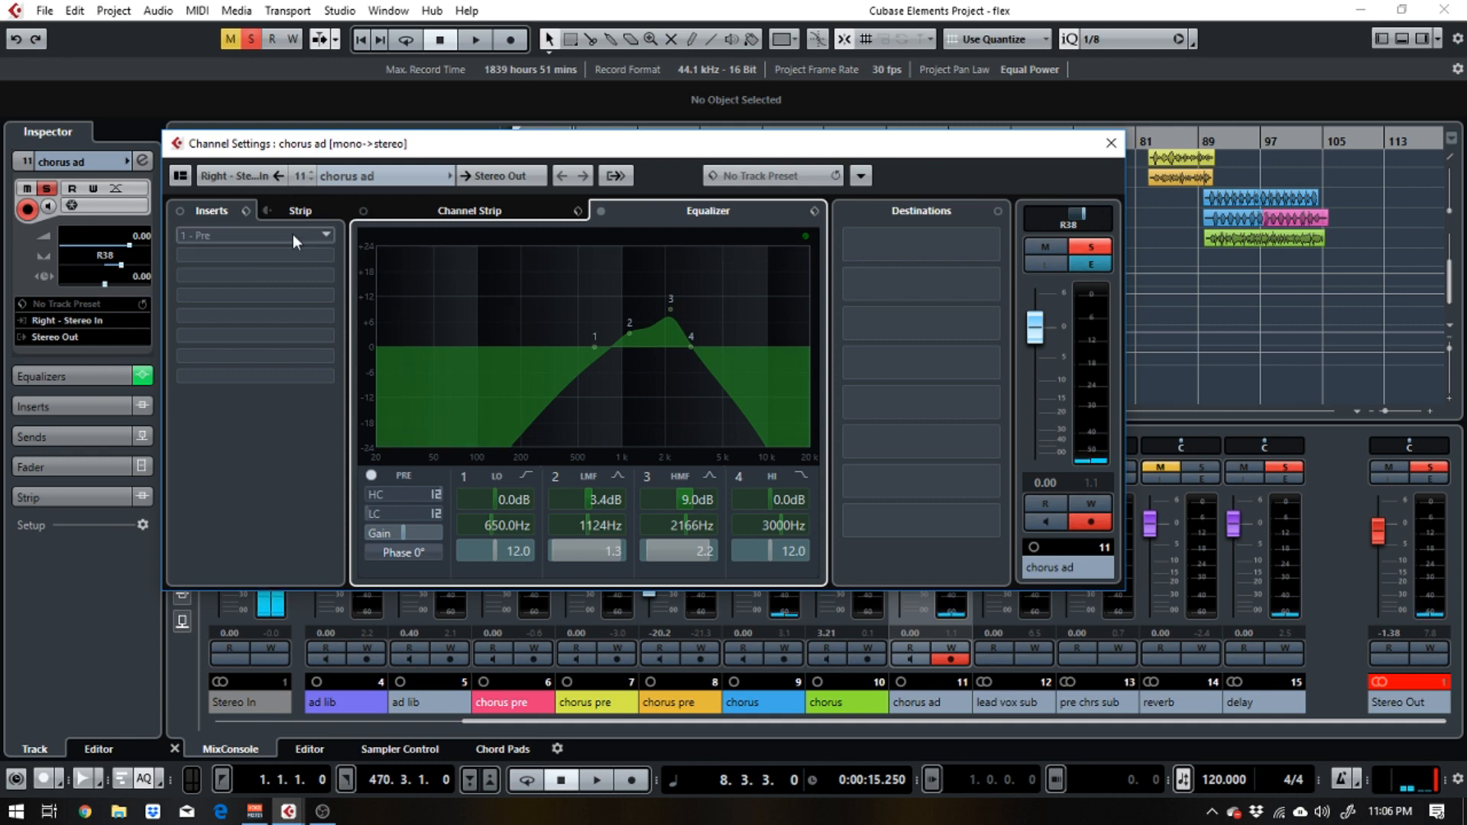
Insert MonoDelay in the first insert slot of chorus ad, and move its window clear of the mixer
{"action": "left_click", "coordinate": [292, 234]}
{"action": "left_click", "coordinate": [234, 291]}
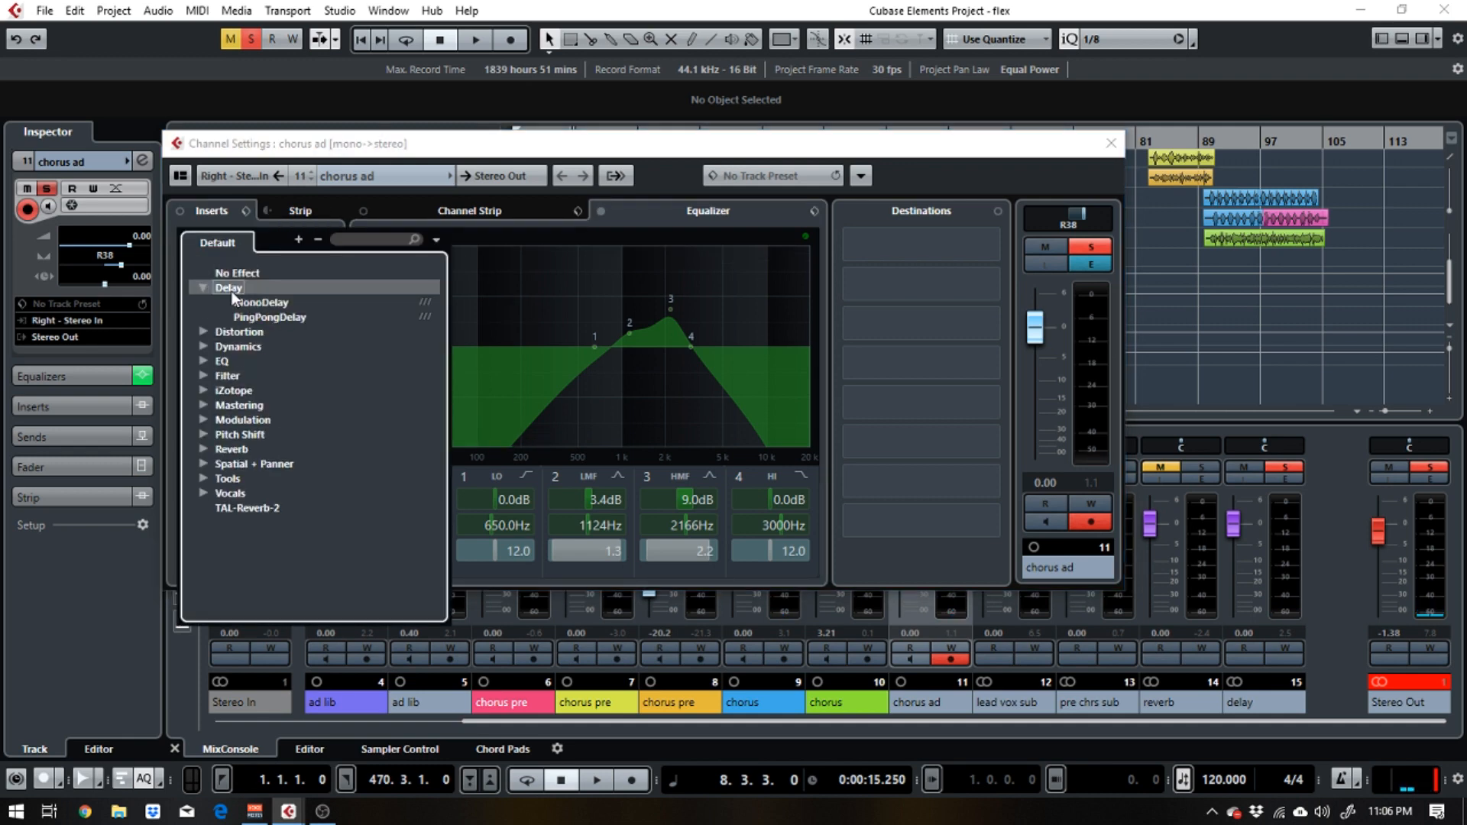
{"action": "left_click", "coordinate": [266, 304]}
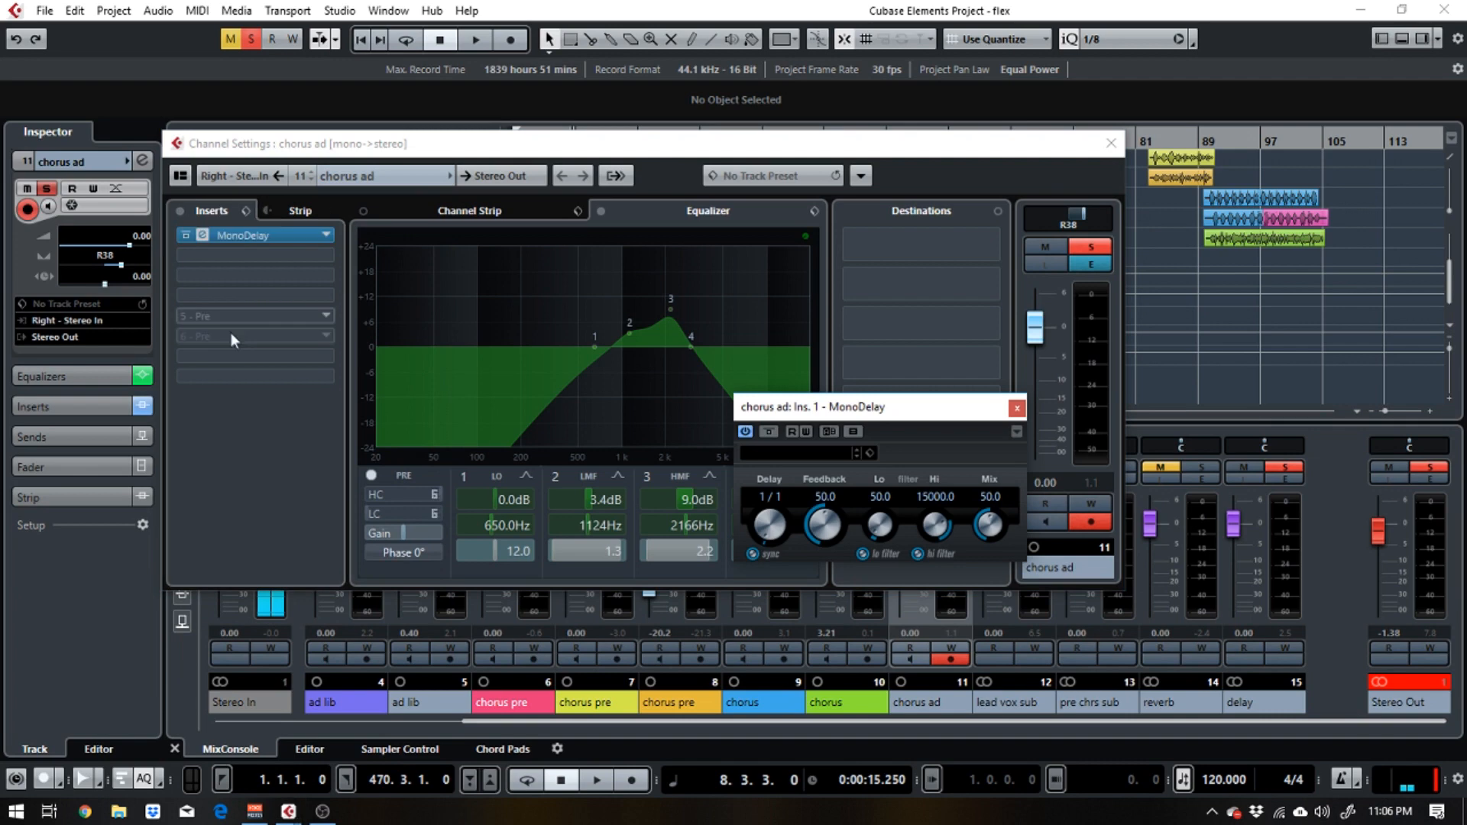
{"action": "left_click_drag", "start_coordinate": [897, 412], "coordinate": [929, 310]}
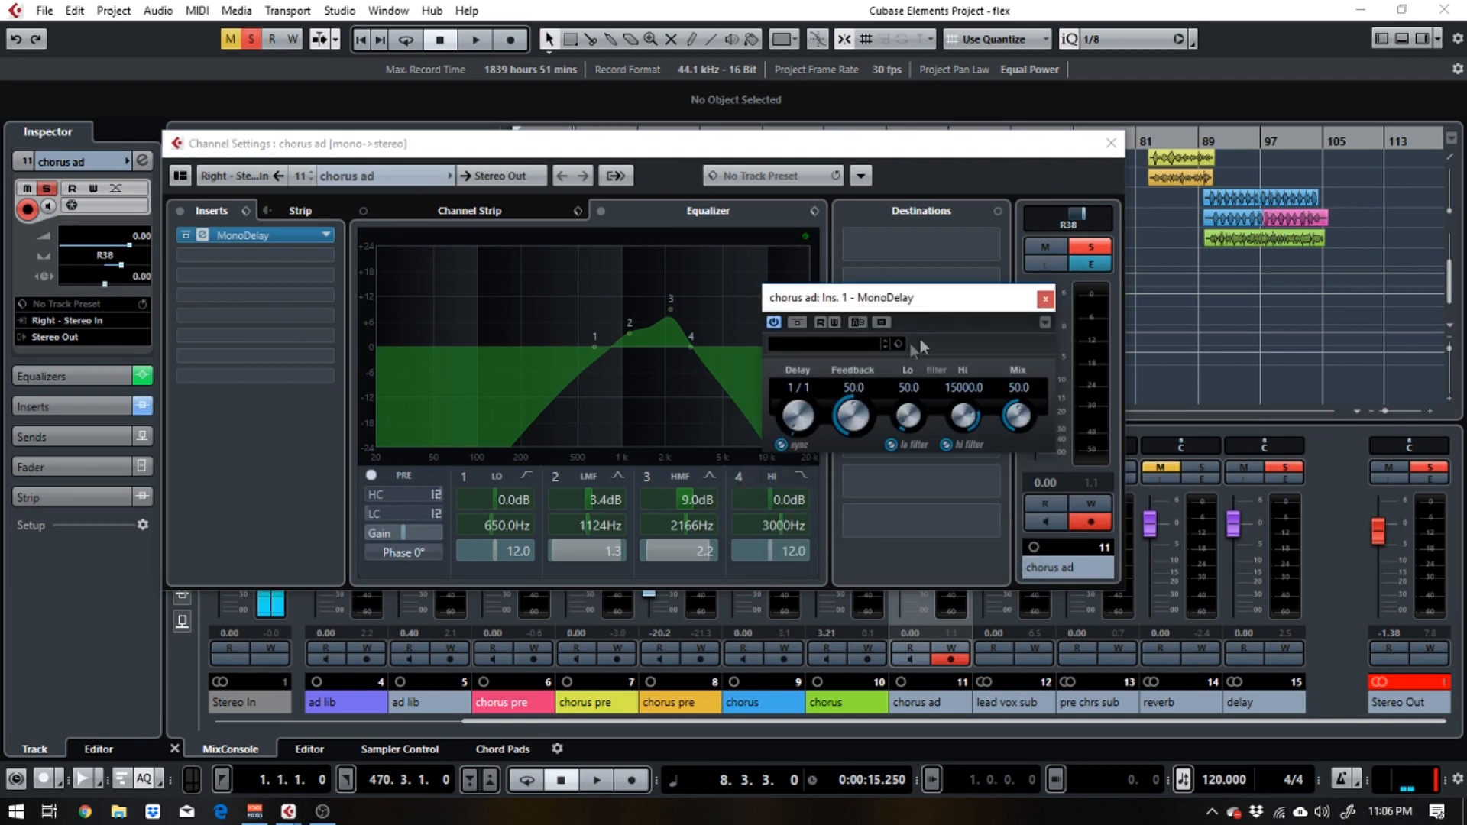
Try the Delay 4 U2 and Solo Delay presets on chorus ad's MonoDelay during playback
{"action": "key", "text": "space"}
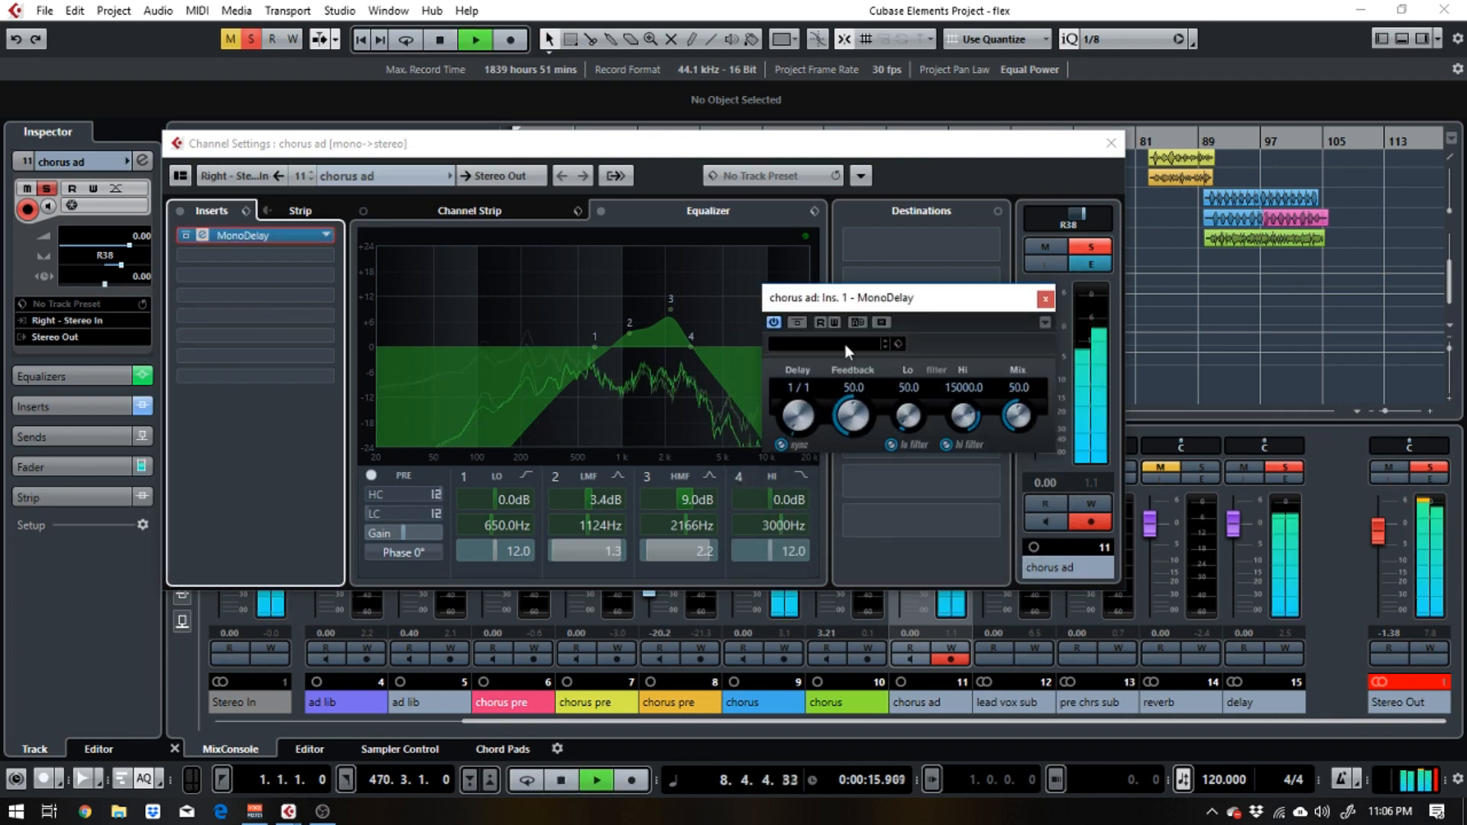
{"action": "left_click", "coordinate": [845, 343]}
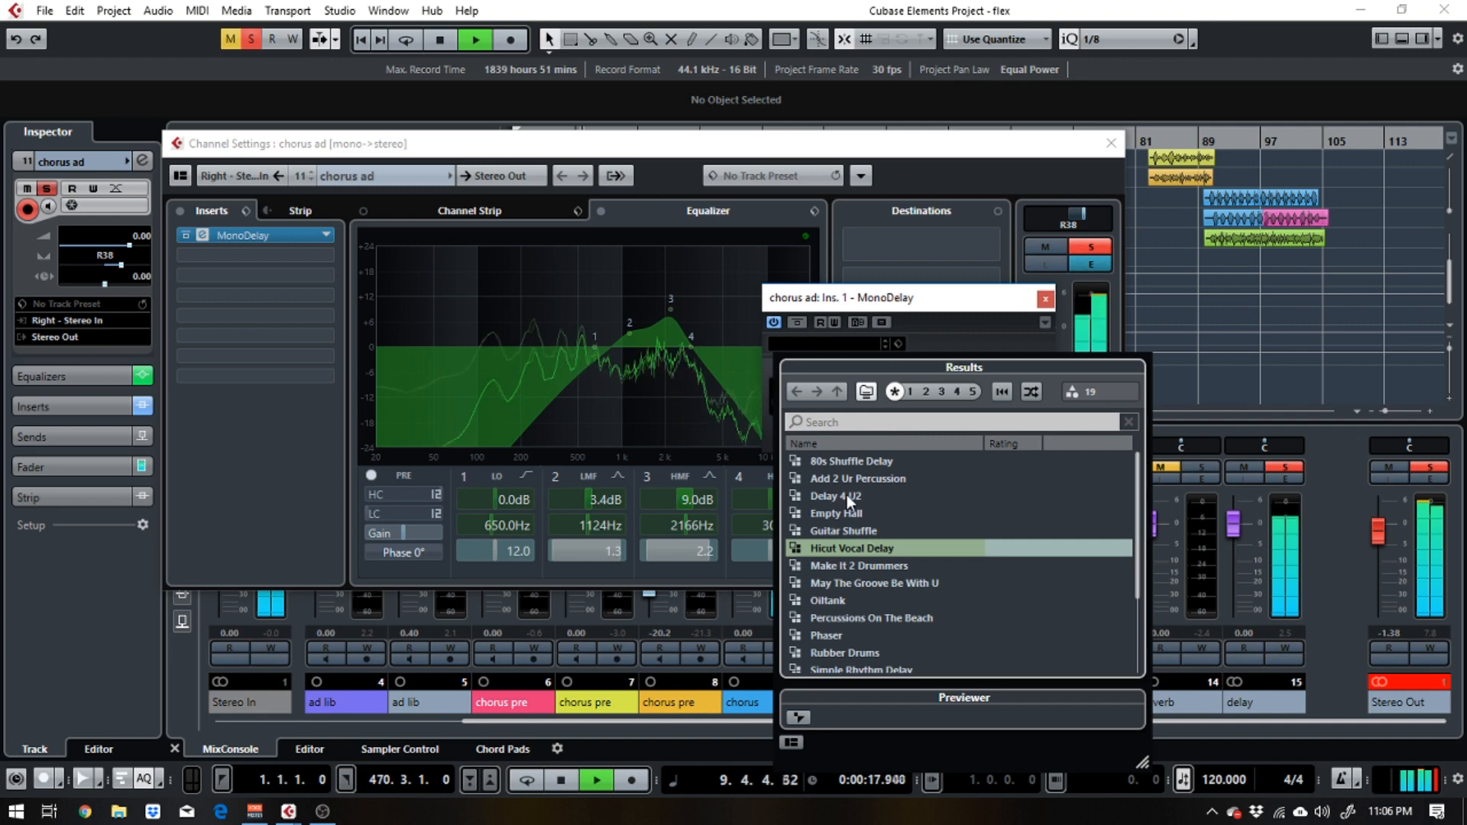
{"action": "double_click", "coordinate": [846, 495]}
{"action": "left_click", "coordinate": [846, 348]}
{"action": "scroll", "coordinate": [932, 535], "scroll_direction": "down", "scroll_amount": 3}
{"action": "double_click", "coordinate": [850, 596]}
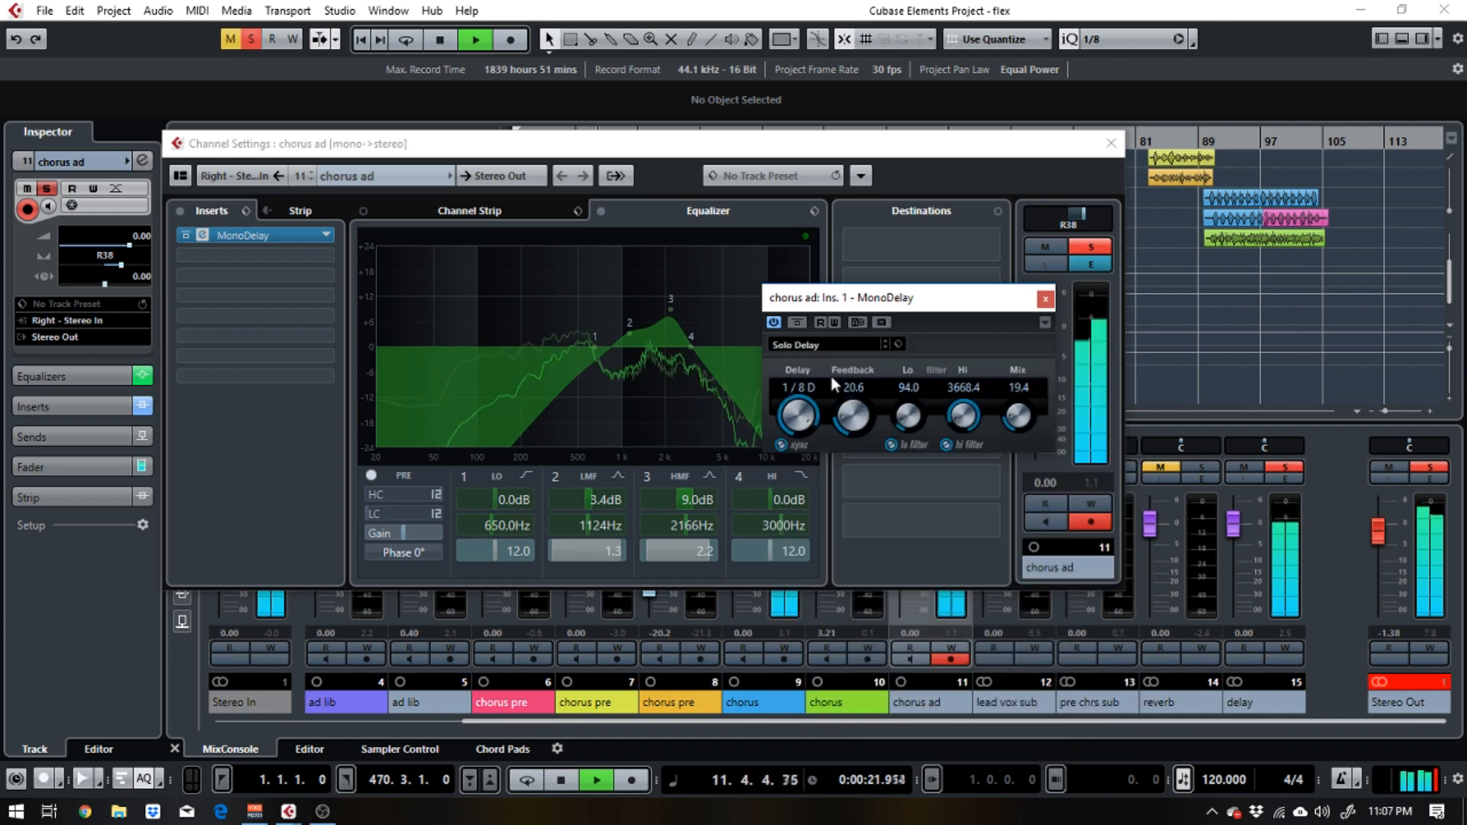
{"action": "key", "text": "space"}
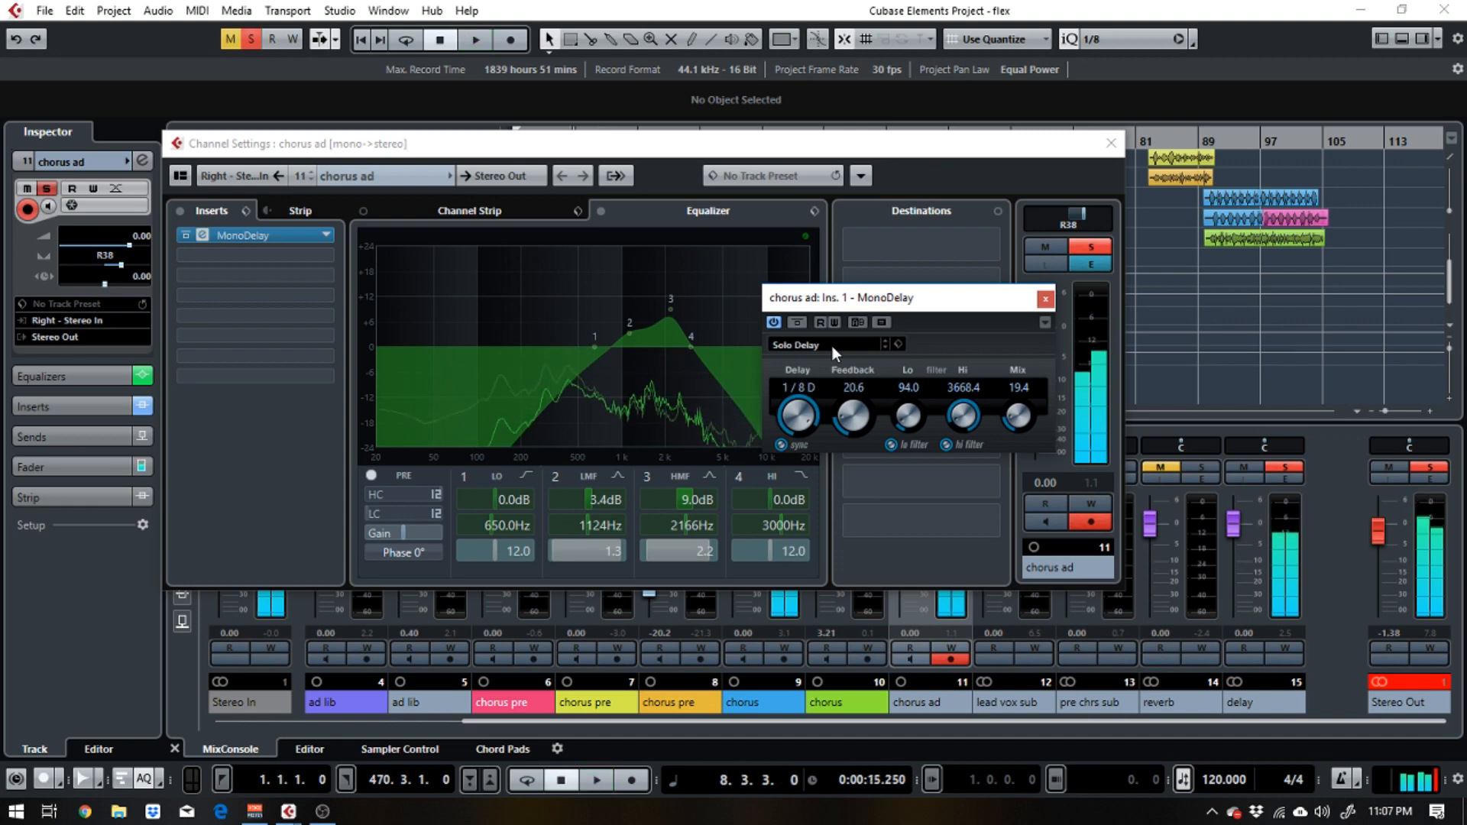
{"action": "key", "text": "space"}
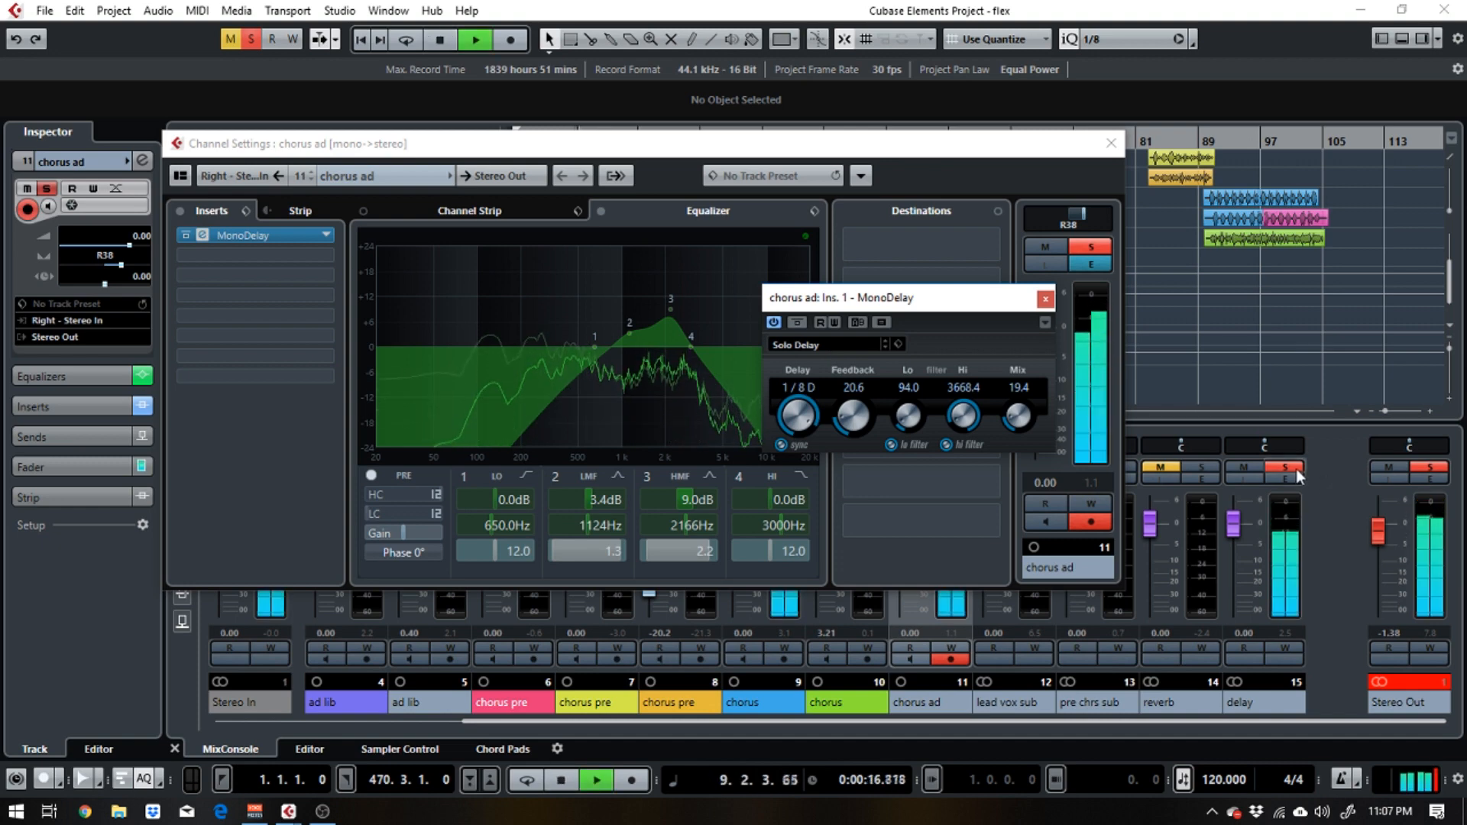
Unsolo the delay channel, and try the Sweet Vocal Delay preset on chorus ad's MonoDelay
{"action": "left_click", "coordinate": [1292, 497]}
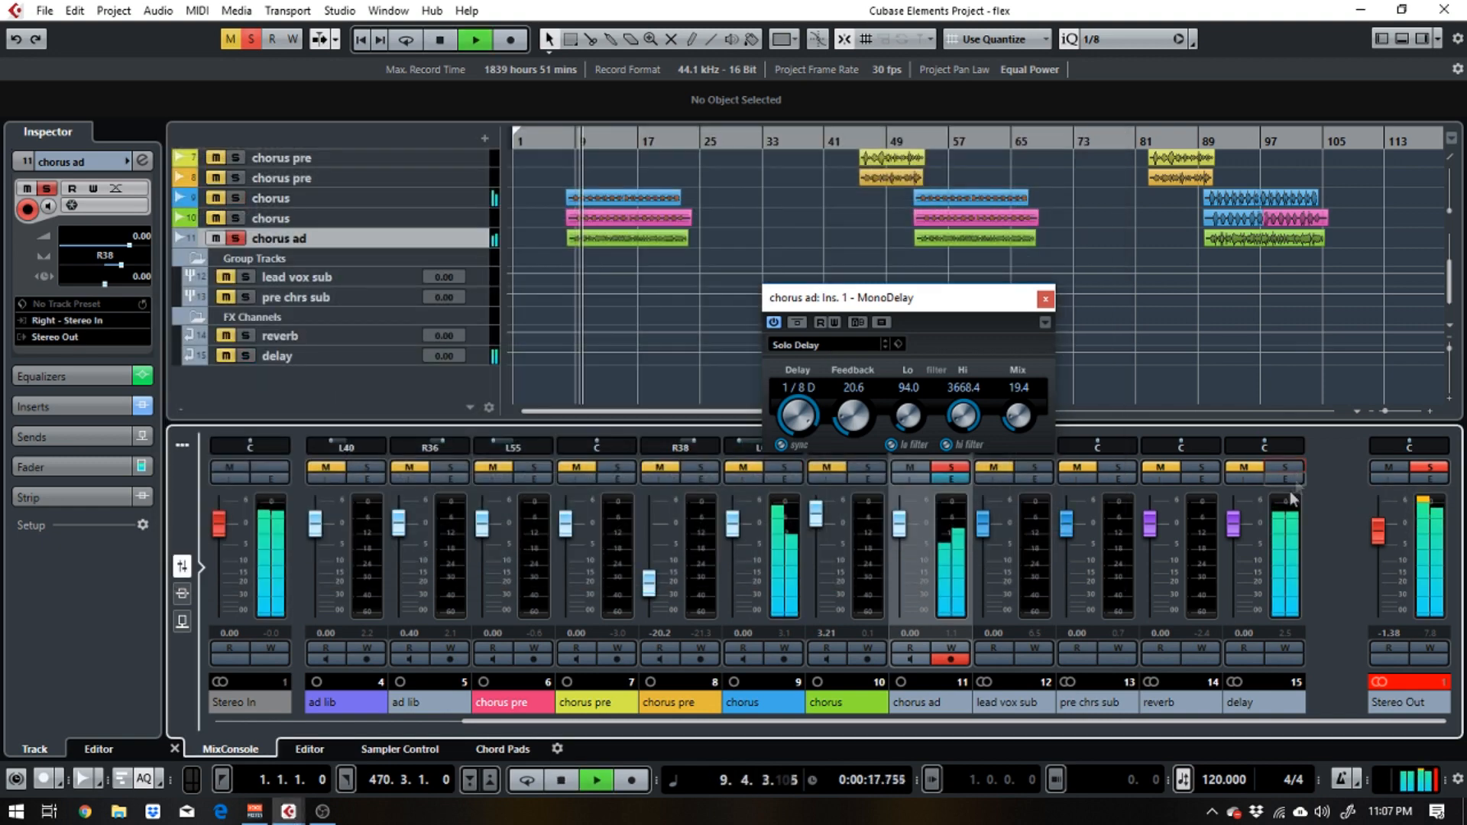
{"action": "left_click", "coordinate": [830, 347]}
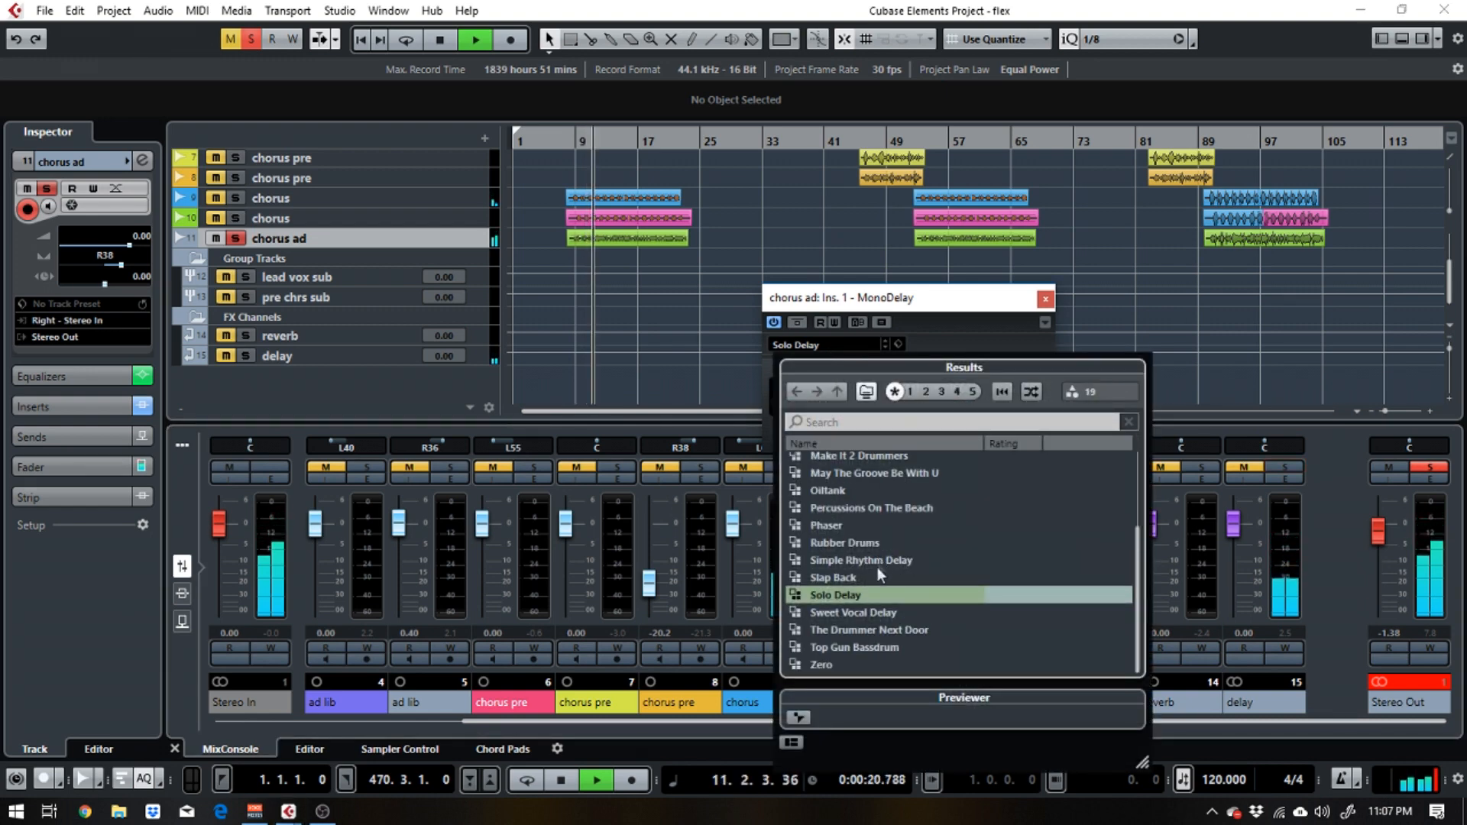
{"action": "double_click", "coordinate": [851, 613]}
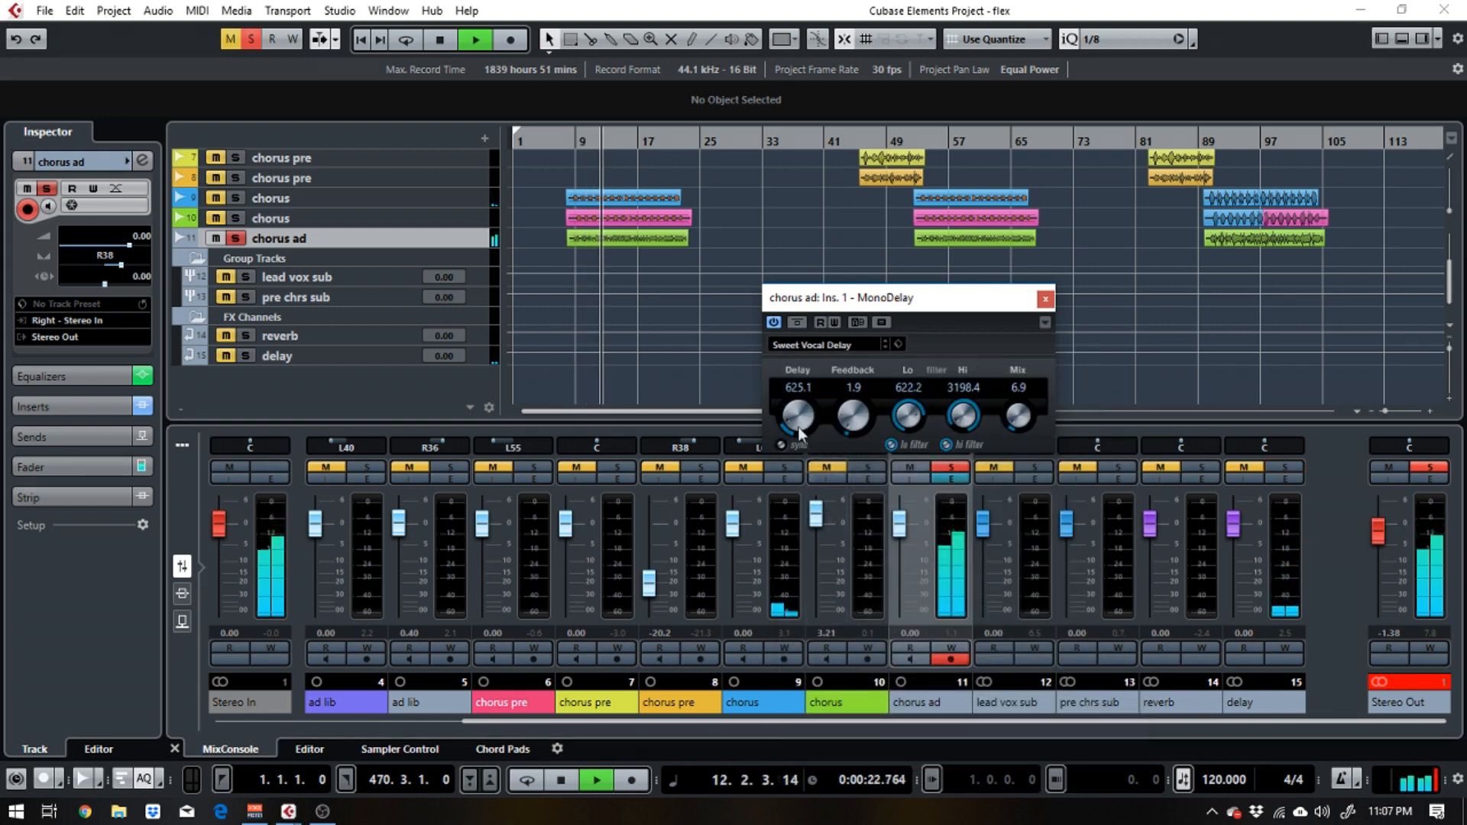
Load the Simple Rhythm Delay preset into chorus ad's MonoDelay, and close the plug-in window
{"action": "left_click", "coordinate": [812, 347]}
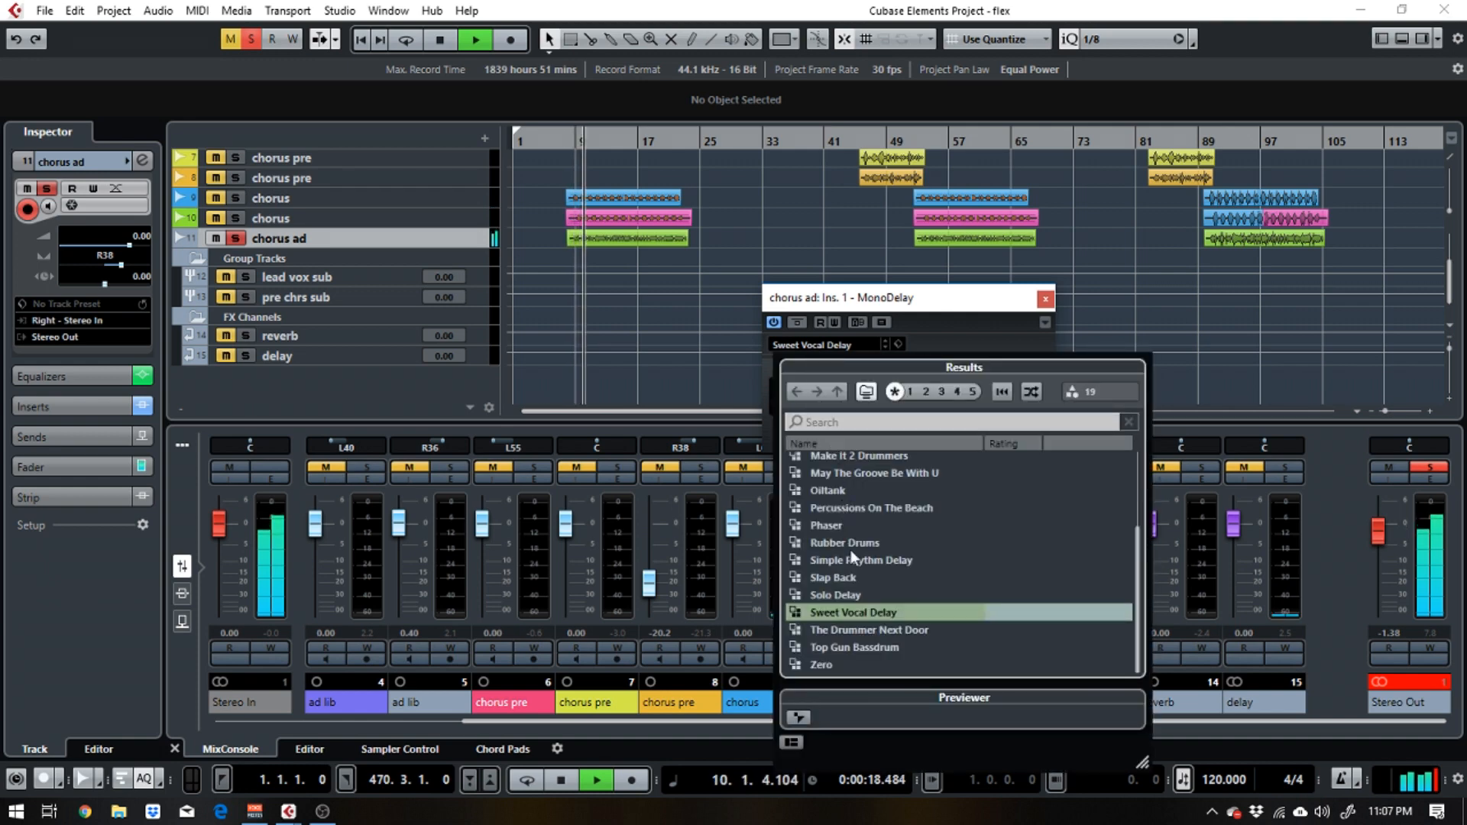
{"action": "double_click", "coordinate": [879, 562]}
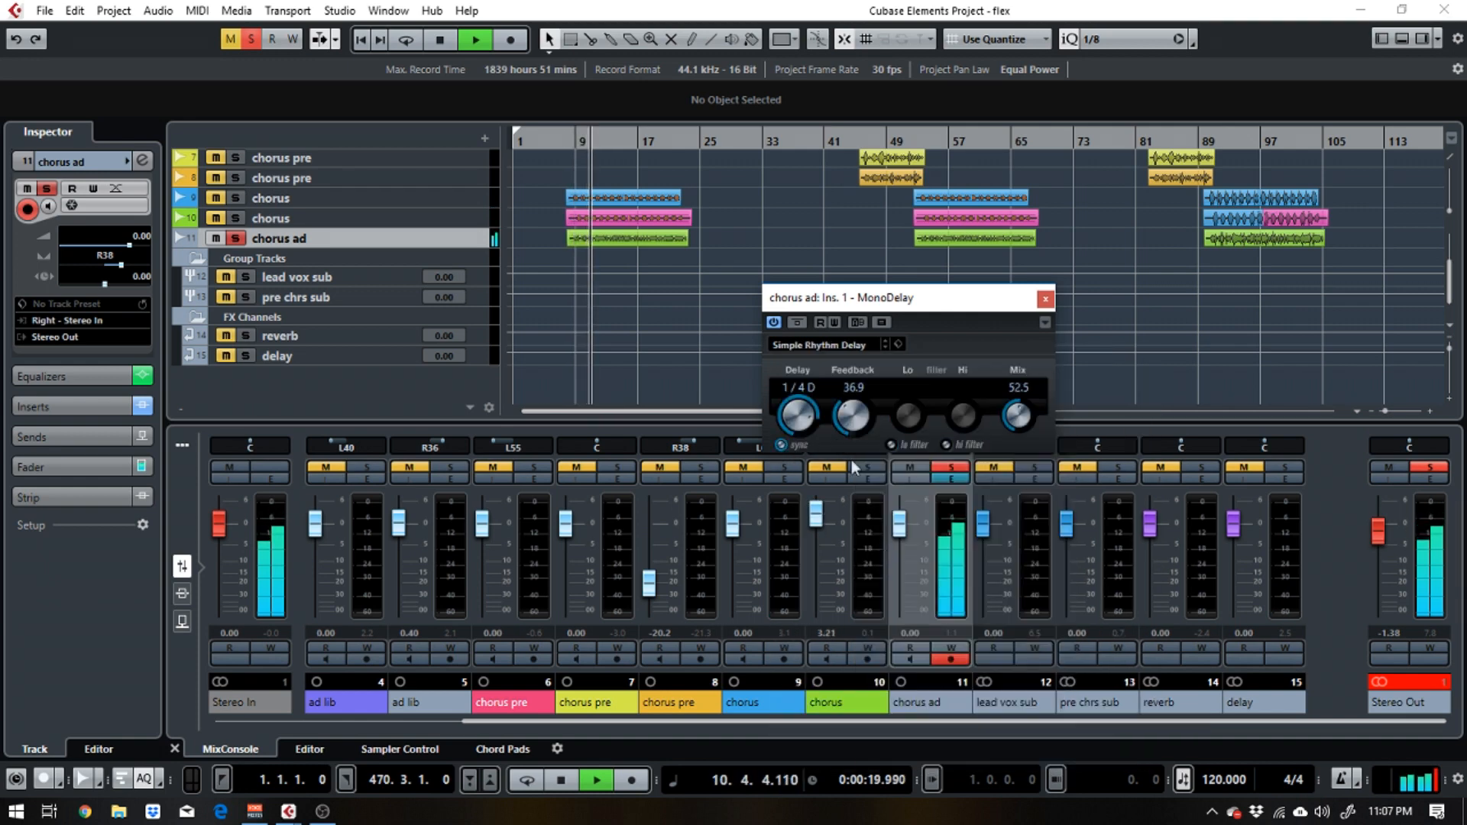
{"action": "left_click", "coordinate": [837, 345]}
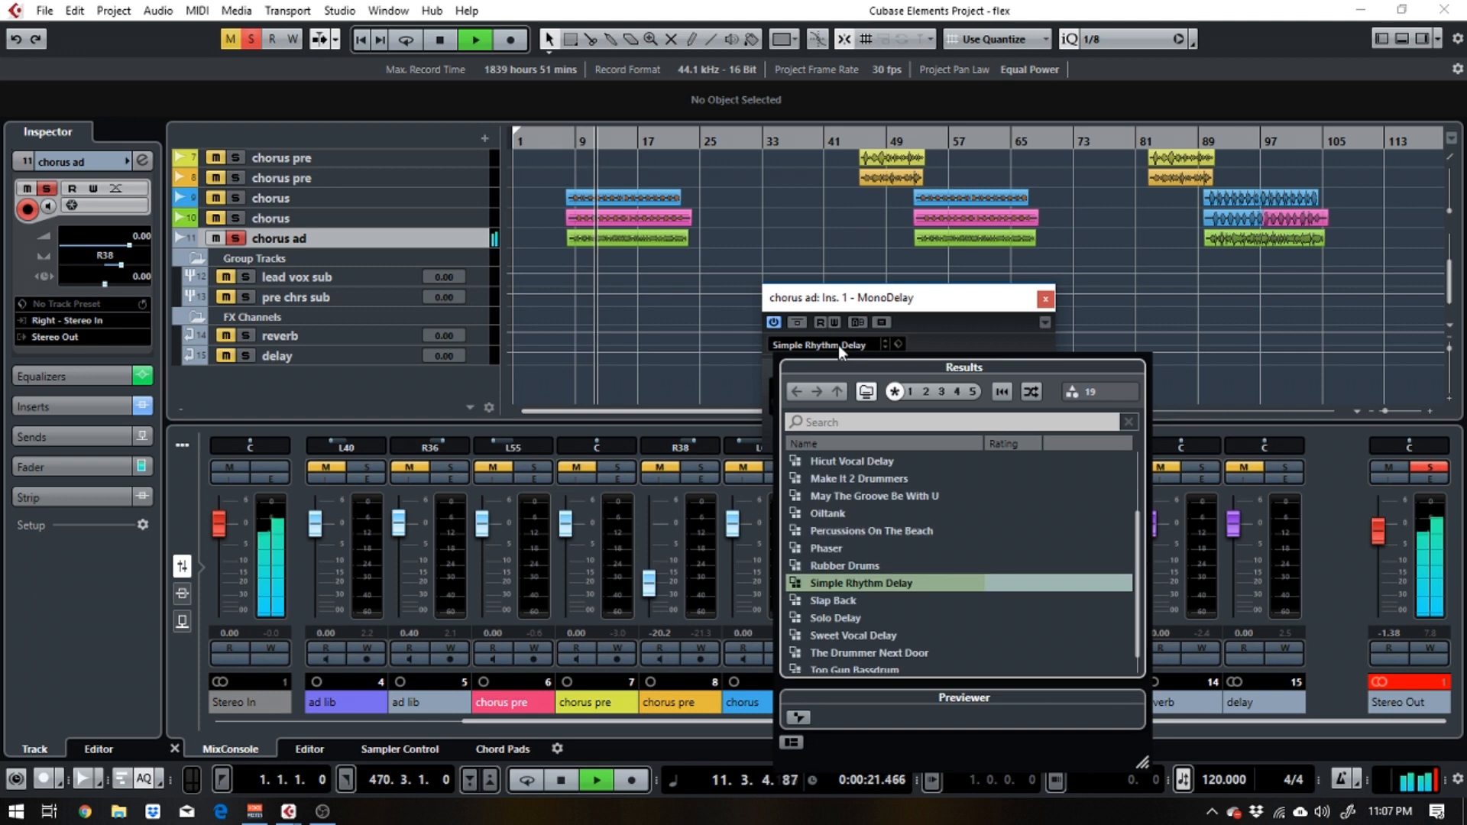
{"action": "left_click", "coordinate": [999, 339]}
{"action": "left_click", "coordinate": [1046, 298]}
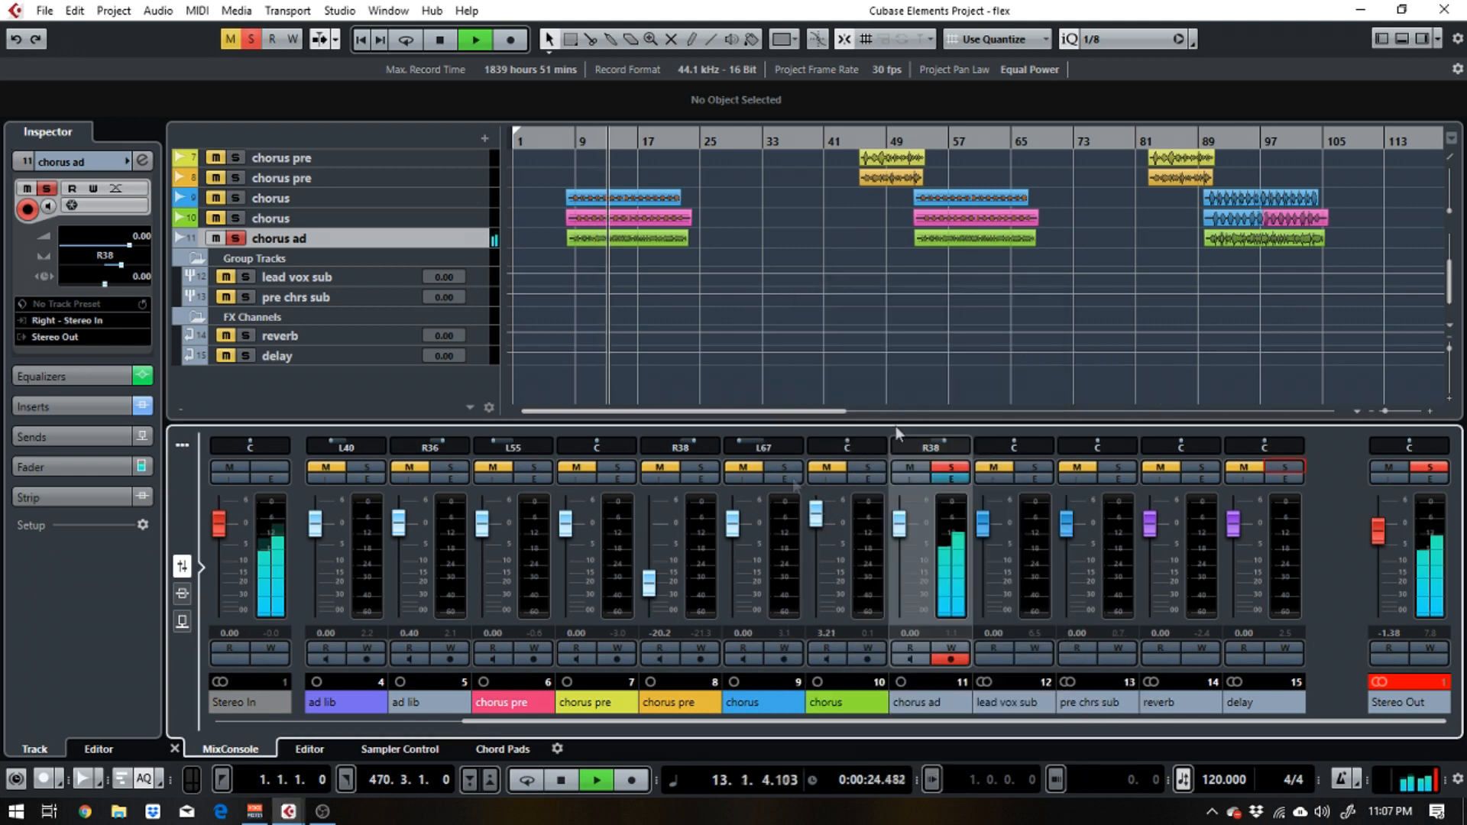
Clear chorus ad's solo, set its MonoDelay mix to 19.5 while the full song plays, and close its windows
{"action": "key", "text": "space"}
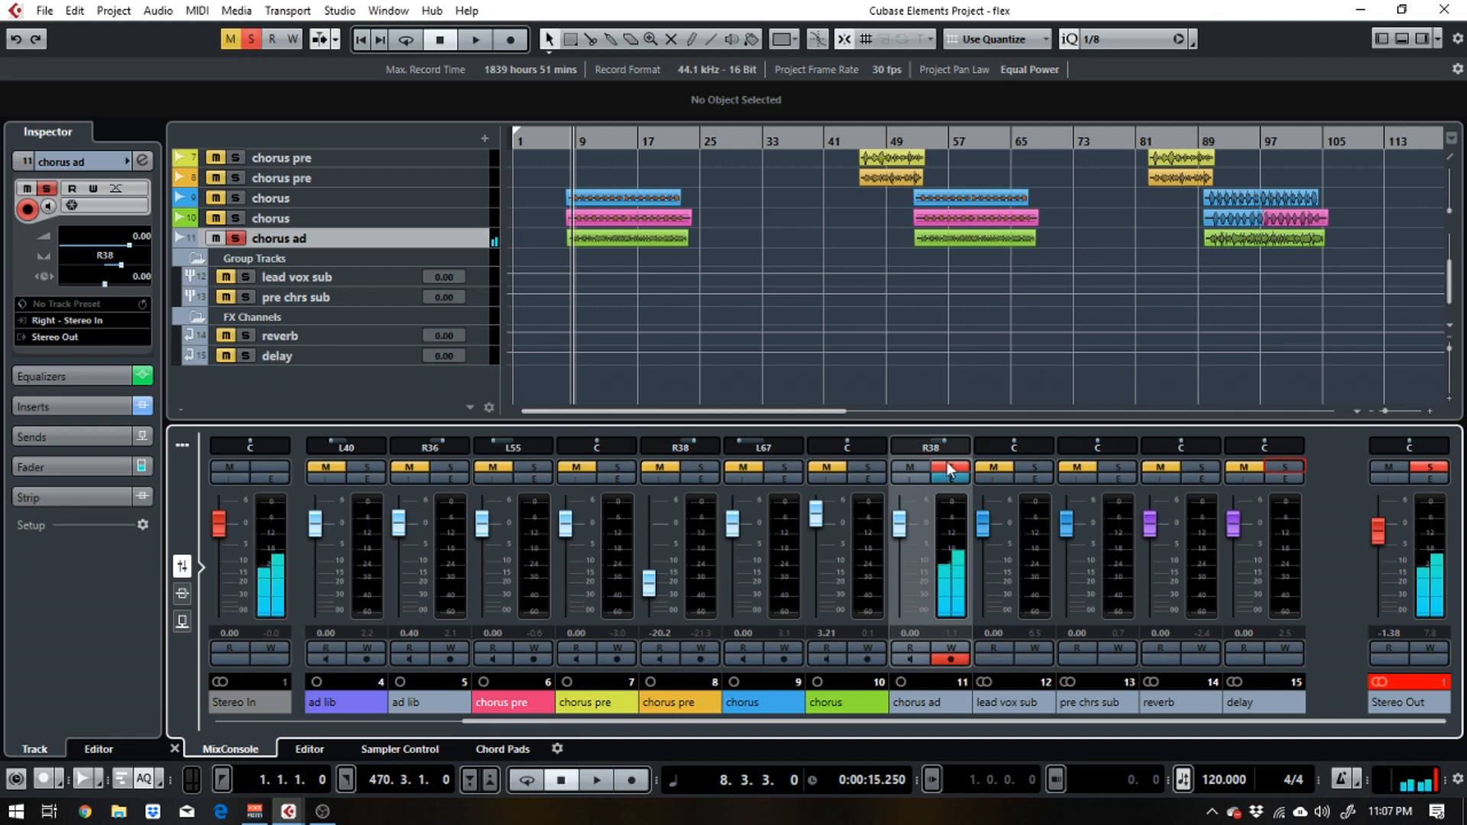
{"action": "left_click", "coordinate": [950, 468]}
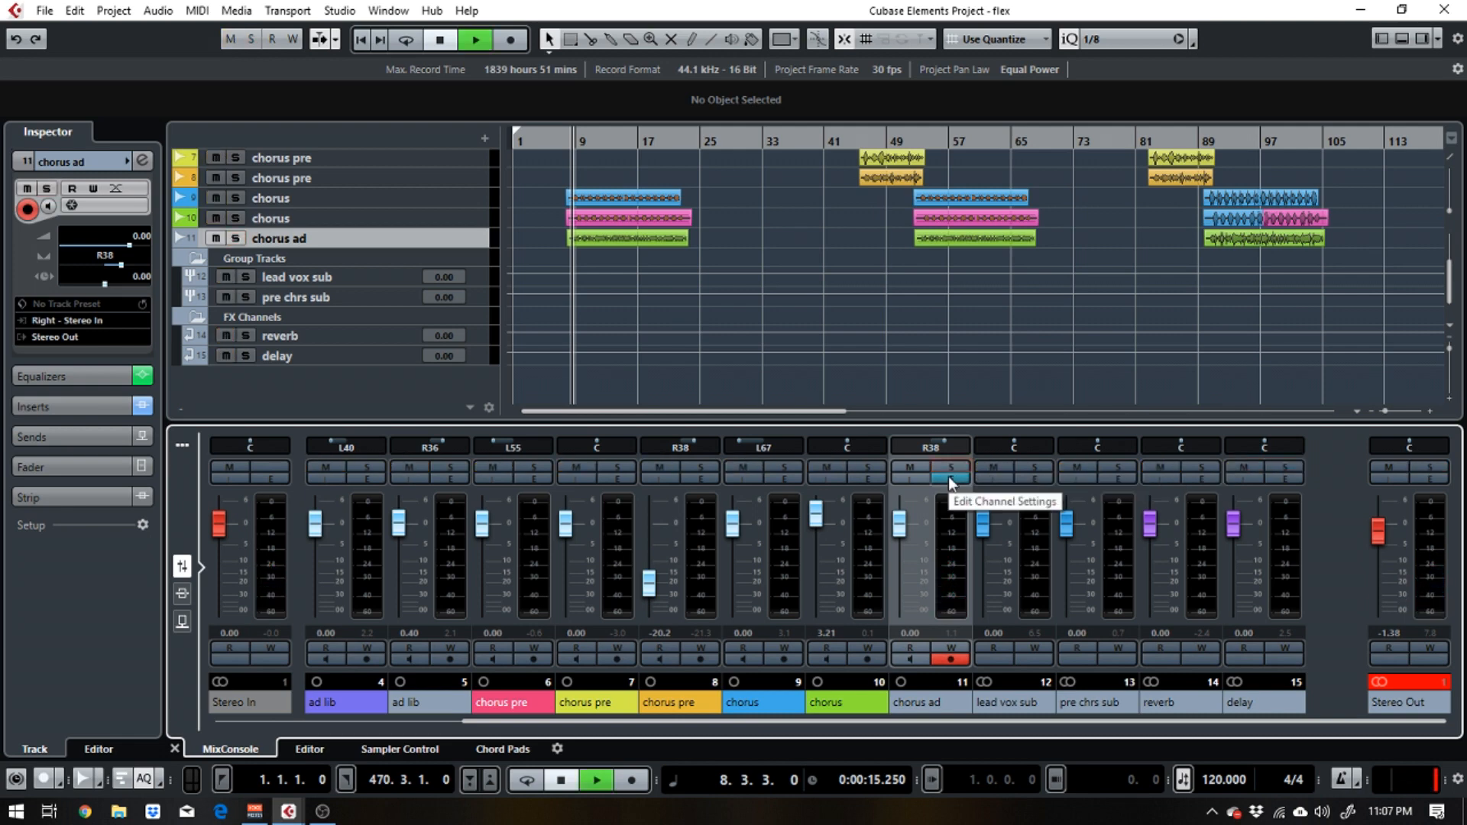
{"action": "key", "text": "space"}
{"action": "left_click", "coordinate": [950, 479]}
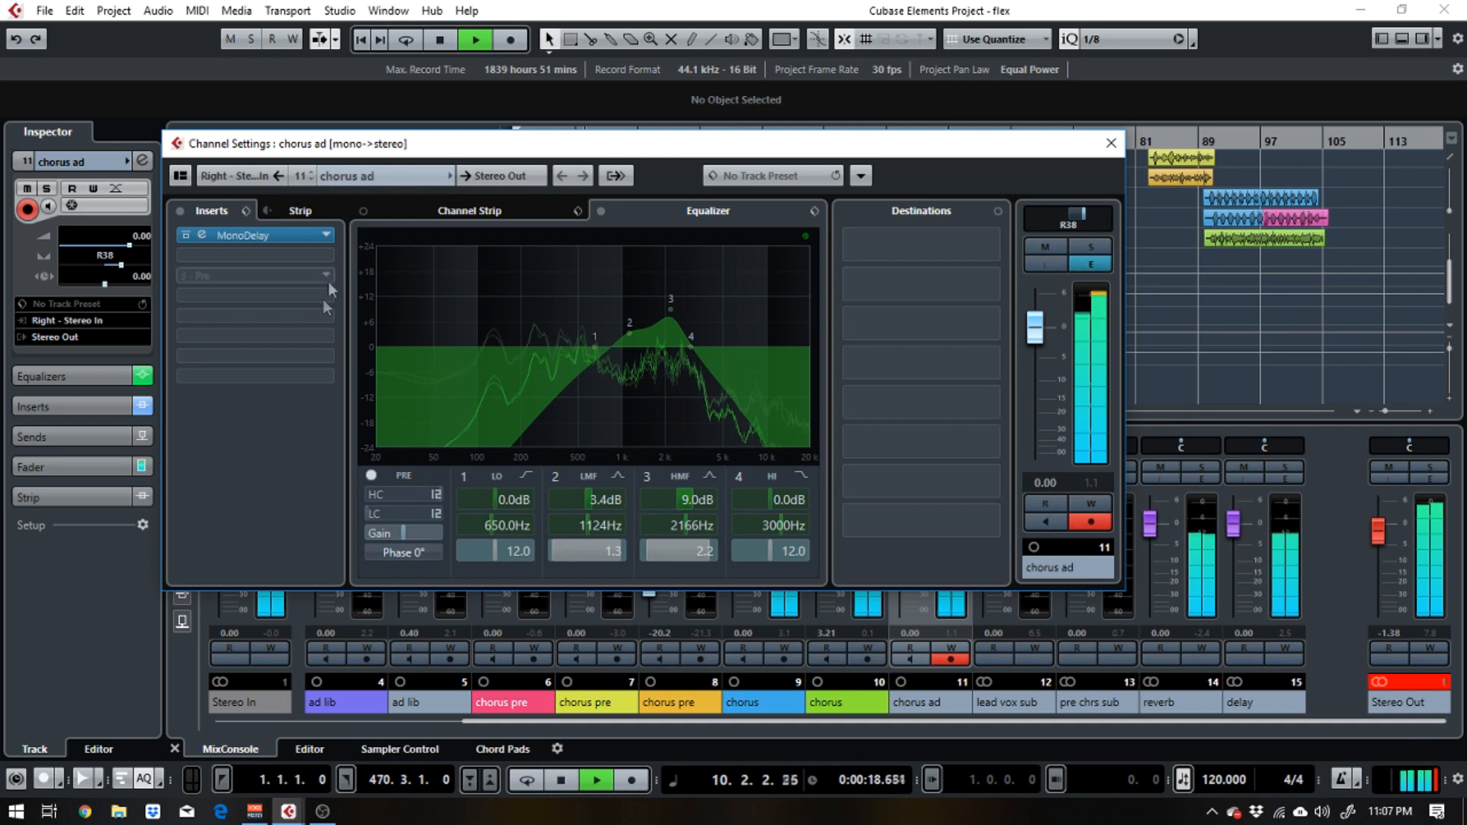
{"action": "left_click", "coordinate": [274, 237]}
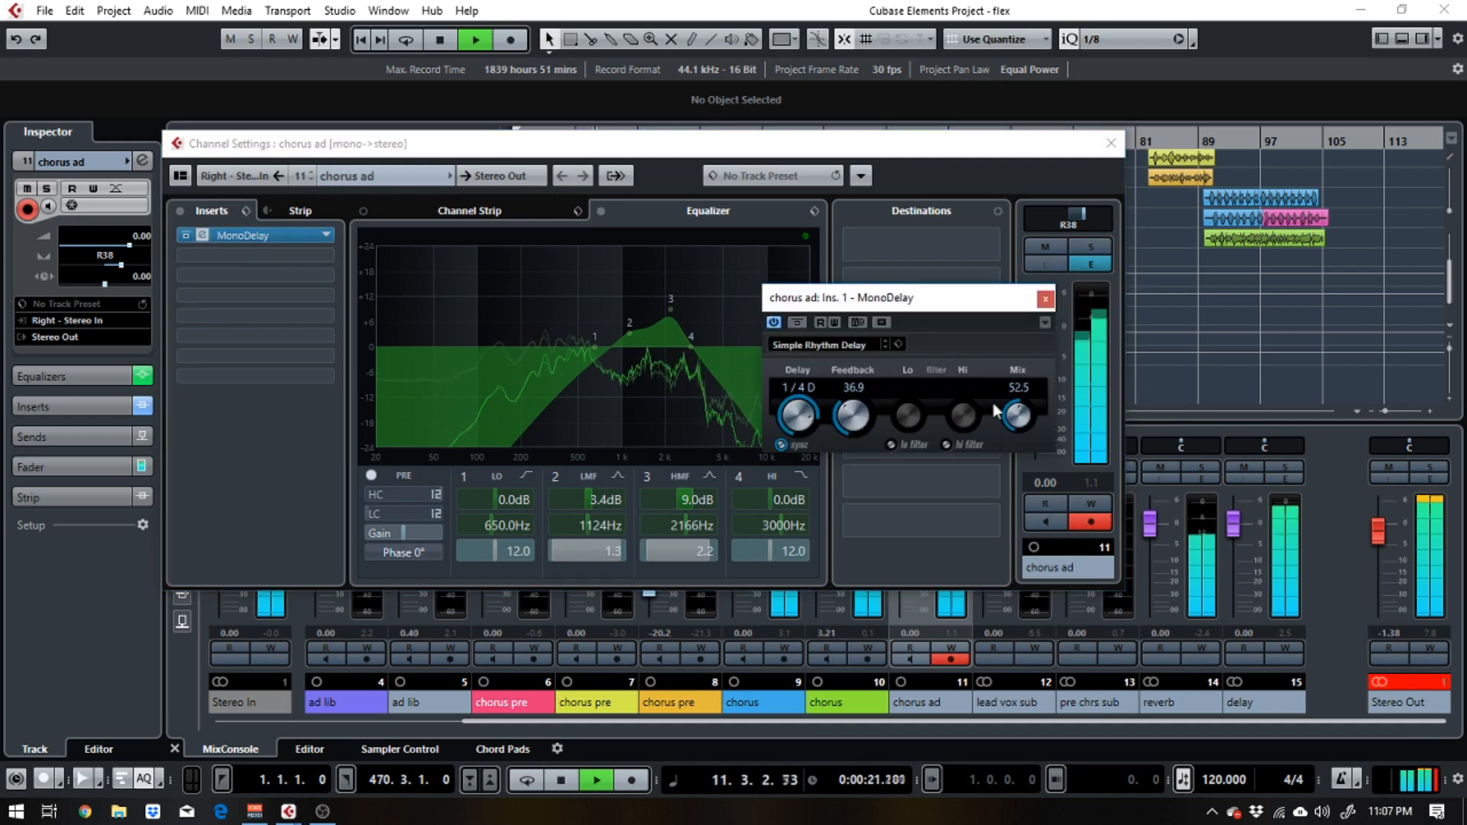
{"action": "left_click_drag", "start_coordinate": [1011, 407], "coordinate": [985, 451]}
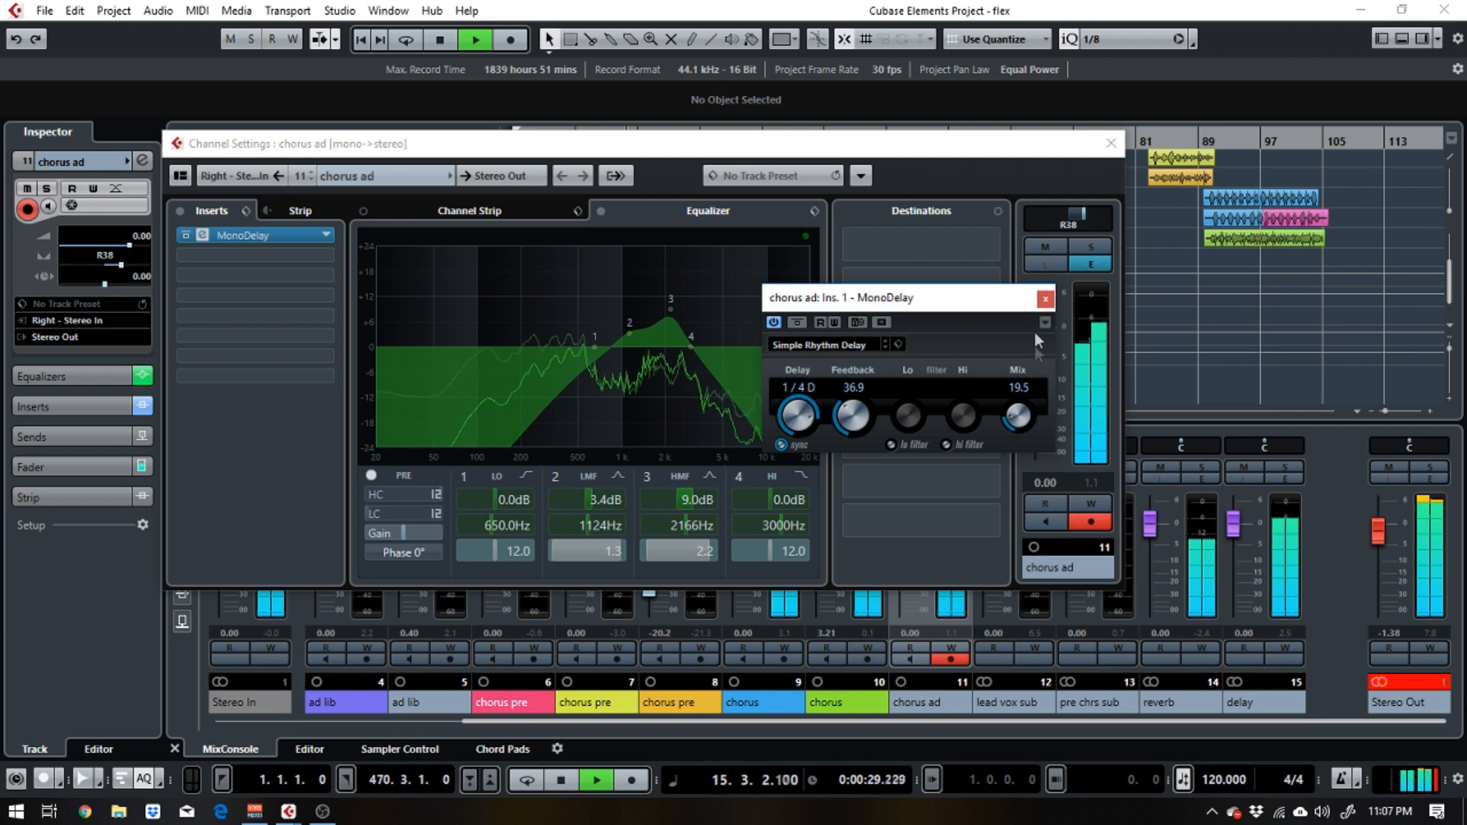
{"action": "left_click", "coordinate": [1111, 148]}
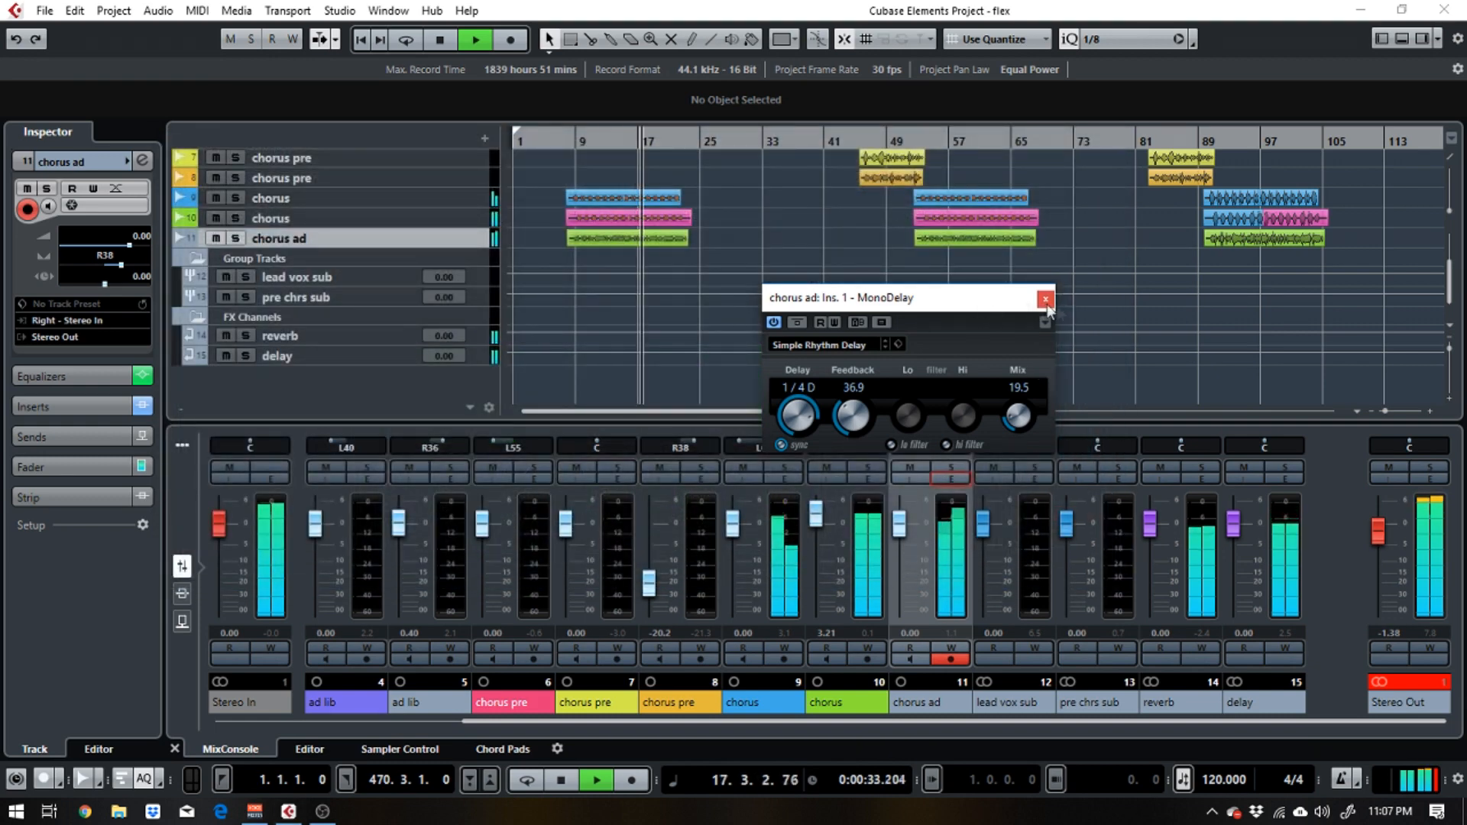
{"action": "left_click", "coordinate": [1045, 298]}
Solo chorus ad and chorus channels 9 and 10, and play them together with their effects
{"action": "key", "text": "space"}
{"action": "left_click", "coordinate": [959, 470]}
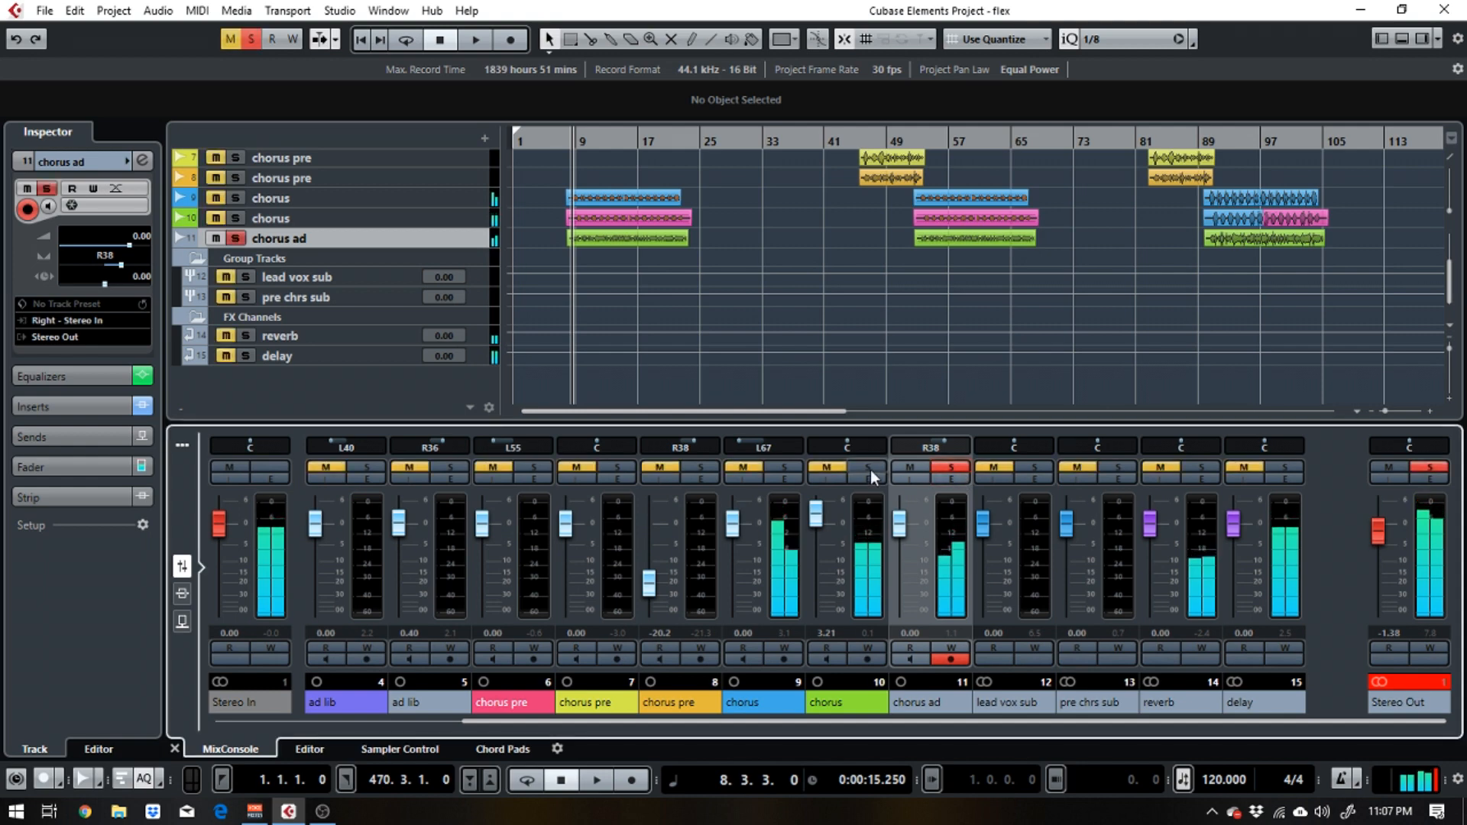
{"action": "left_click", "coordinate": [868, 468]}
{"action": "left_click", "coordinate": [779, 469]}
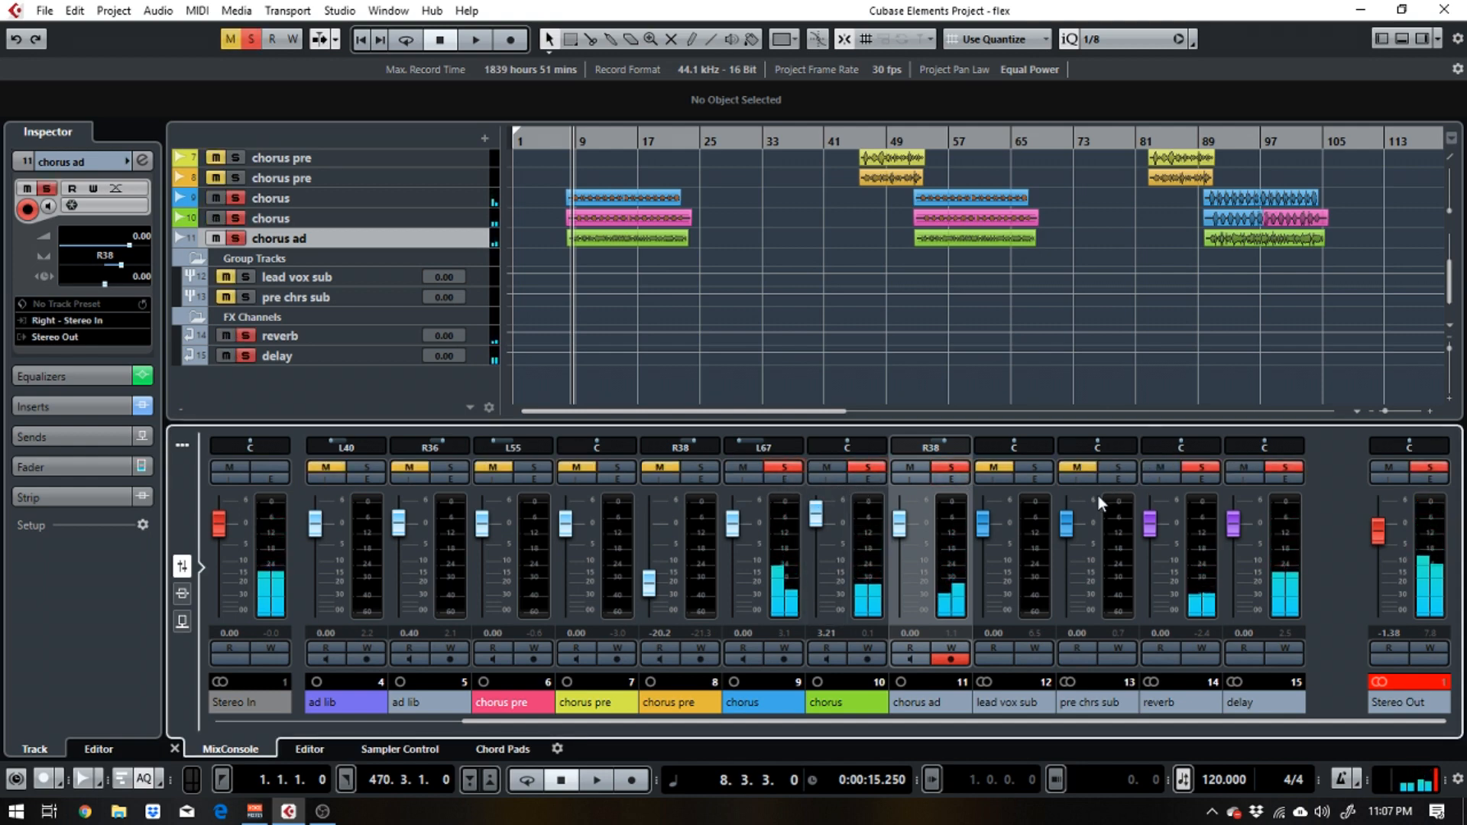
{"action": "key", "text": "space"}
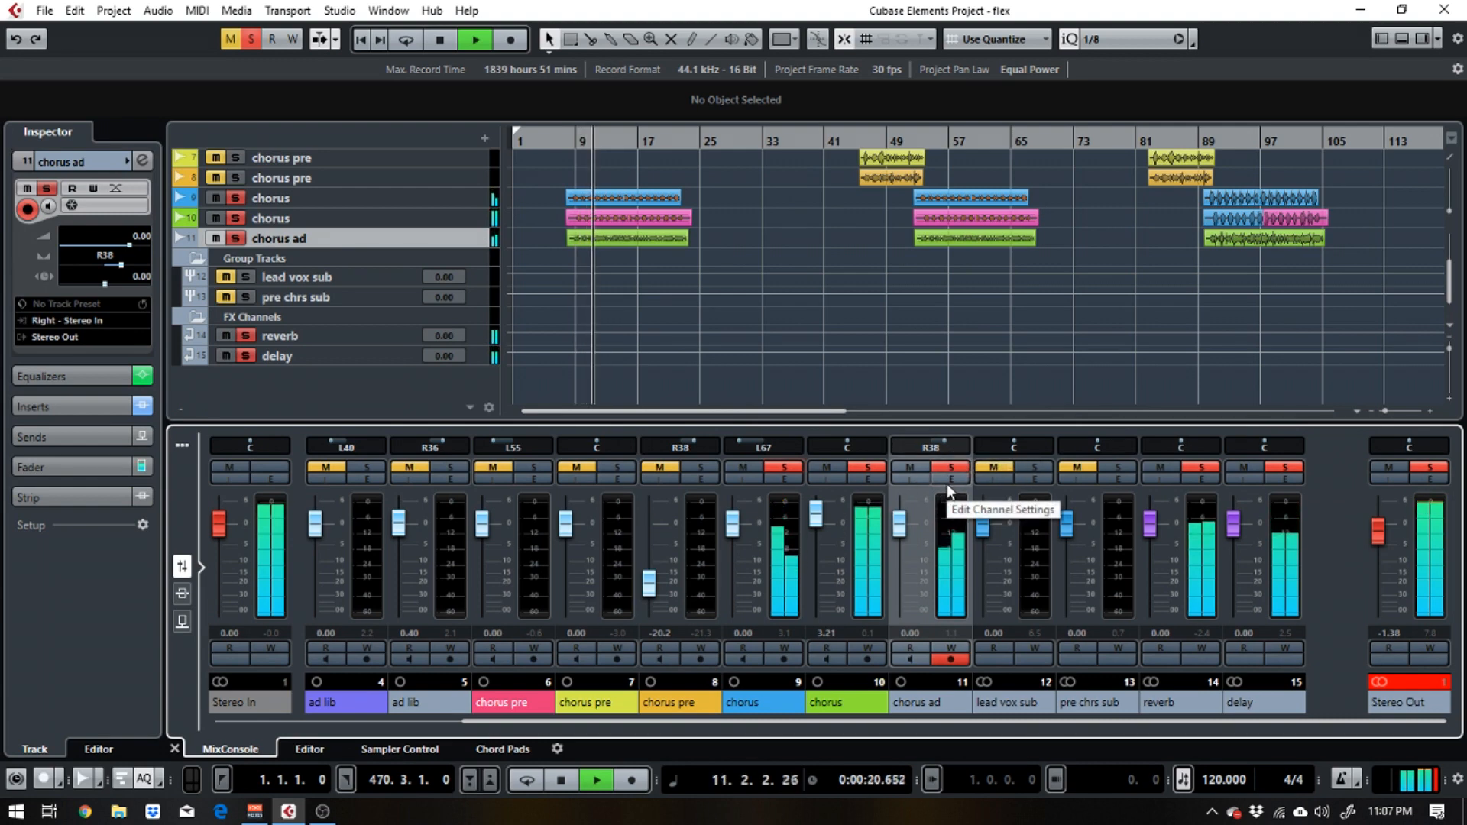
Review chorus ad's MonoDelay settings while the soloed chorus vocals play, and close its windows
{"action": "left_click", "coordinate": [948, 480]}
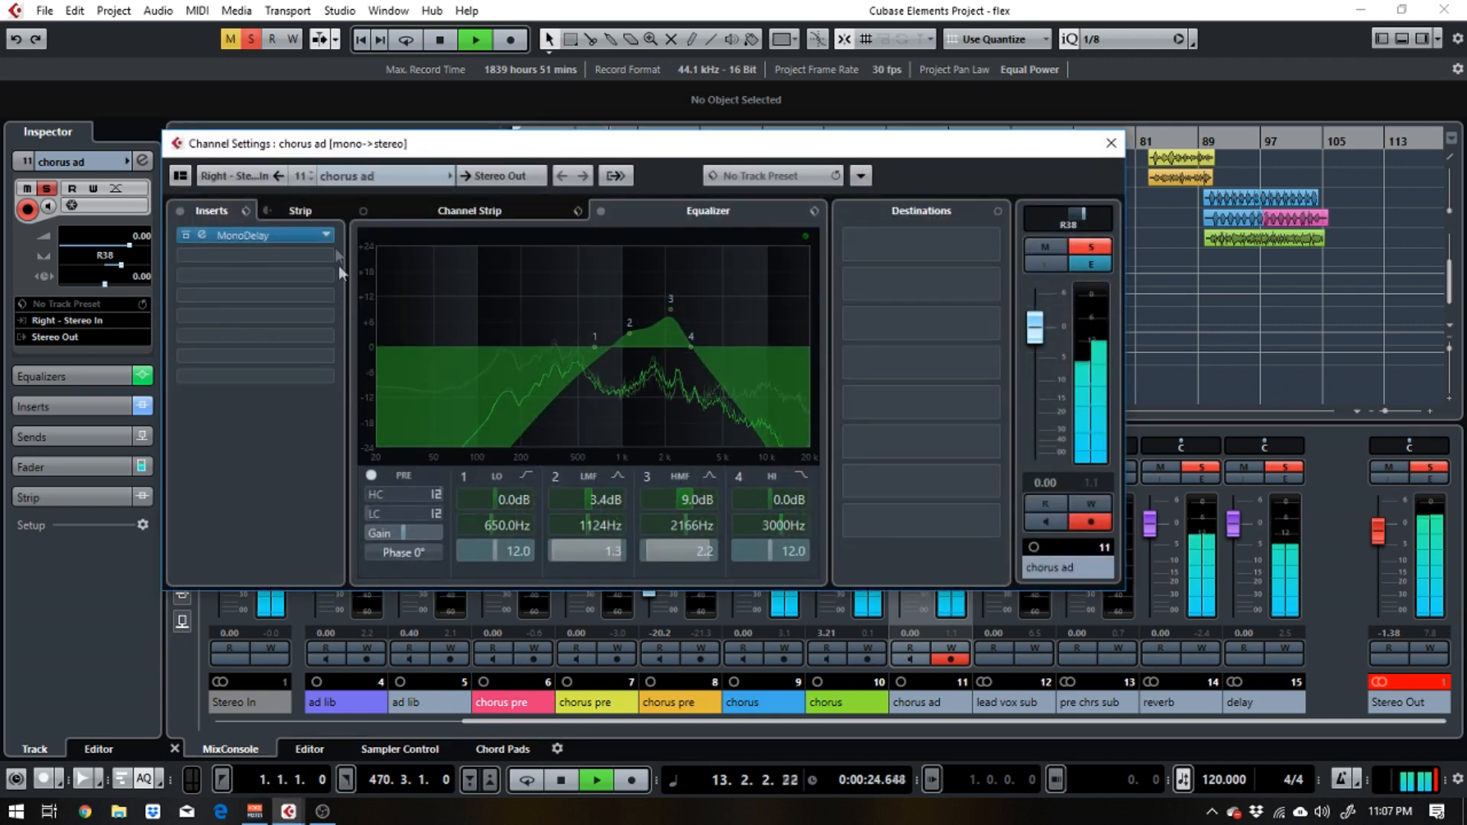
{"action": "left_click", "coordinate": [295, 239]}
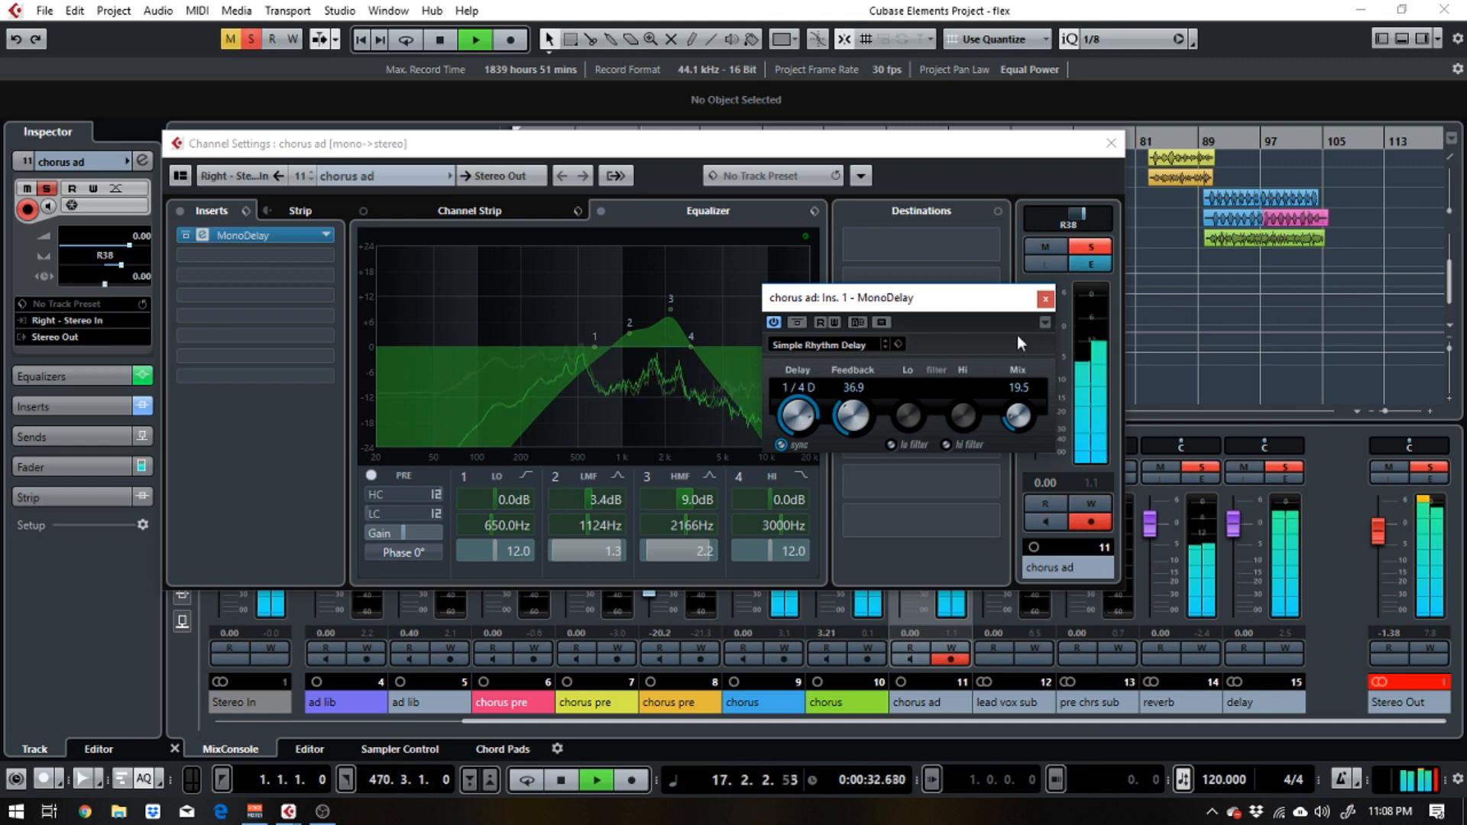
{"action": "left_click", "coordinate": [1045, 298]}
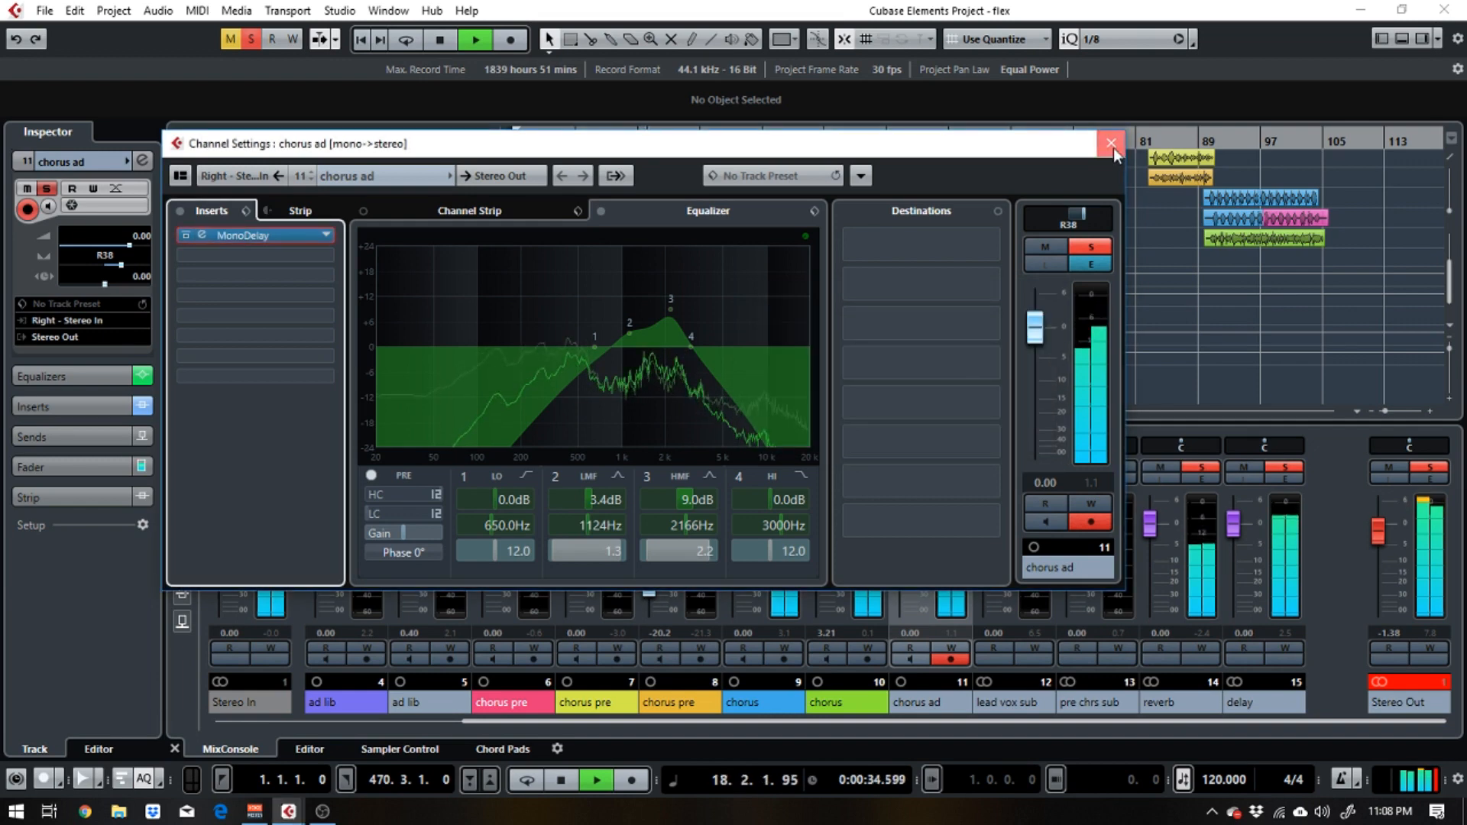
{"action": "left_click", "coordinate": [1111, 143]}
{"action": "key", "text": "space"}
Clear the solos on delay, reverb, chorus ad and chorus channels 10 and 9, and play the full mix
{"action": "left_click", "coordinate": [1286, 469]}
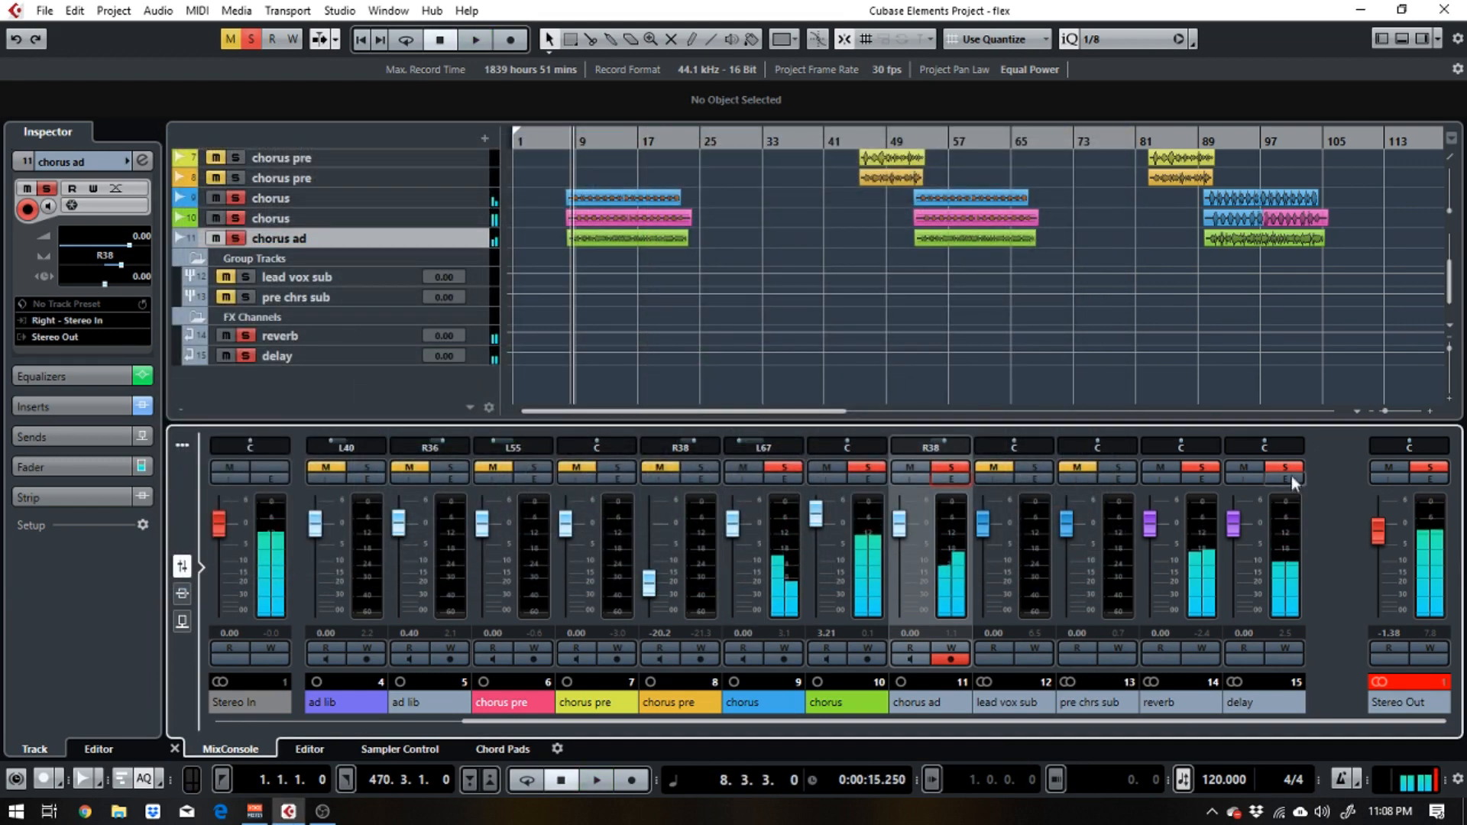
{"action": "left_click", "coordinate": [1203, 469]}
{"action": "left_click", "coordinate": [951, 467]}
{"action": "left_click", "coordinate": [867, 468]}
{"action": "left_click", "coordinate": [784, 468]}
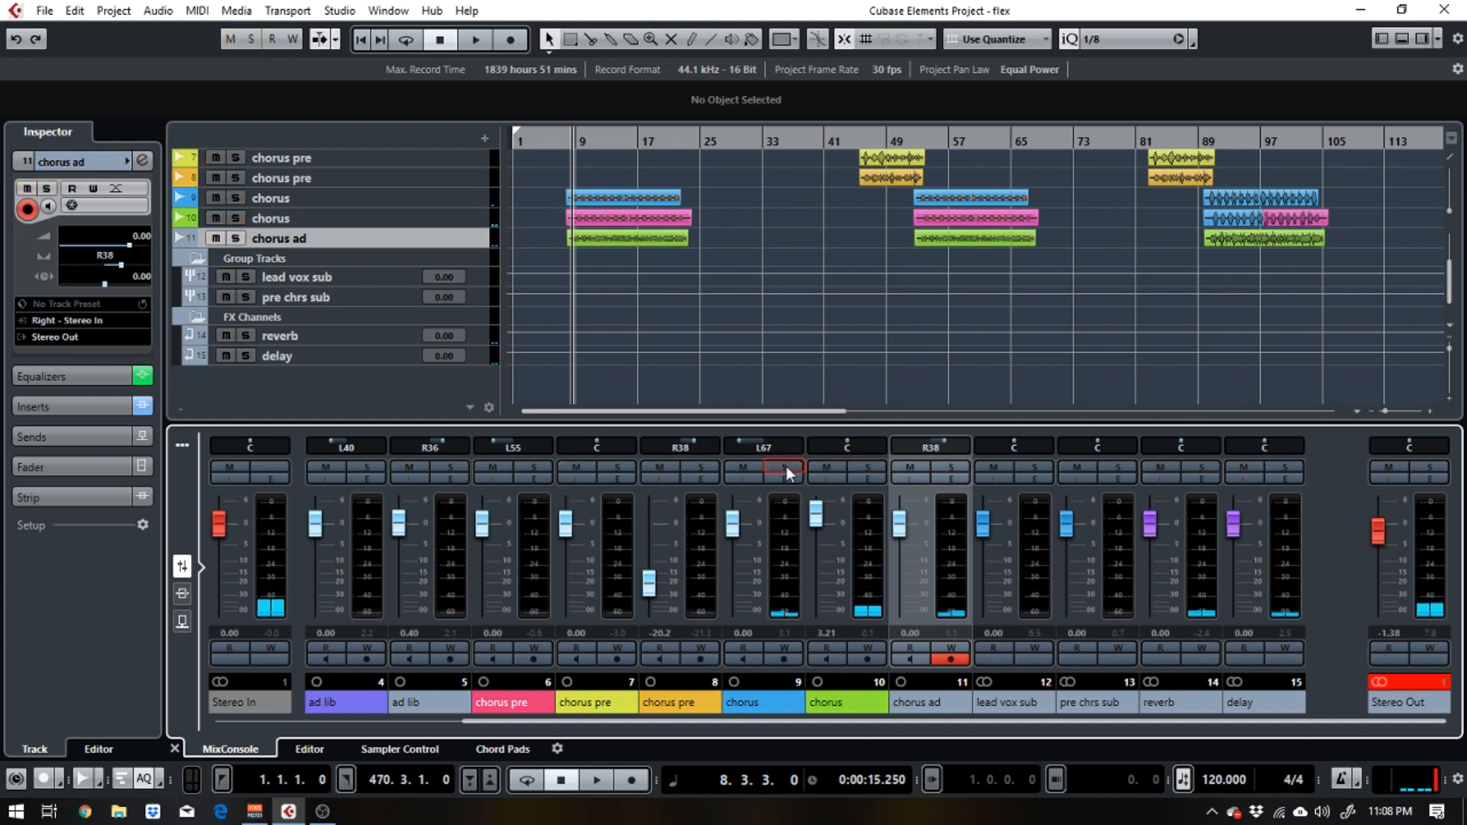
{"action": "key", "text": "space"}
{"action": "scroll", "coordinate": [874, 356], "scroll_direction": "up", "scroll_amount": 5}
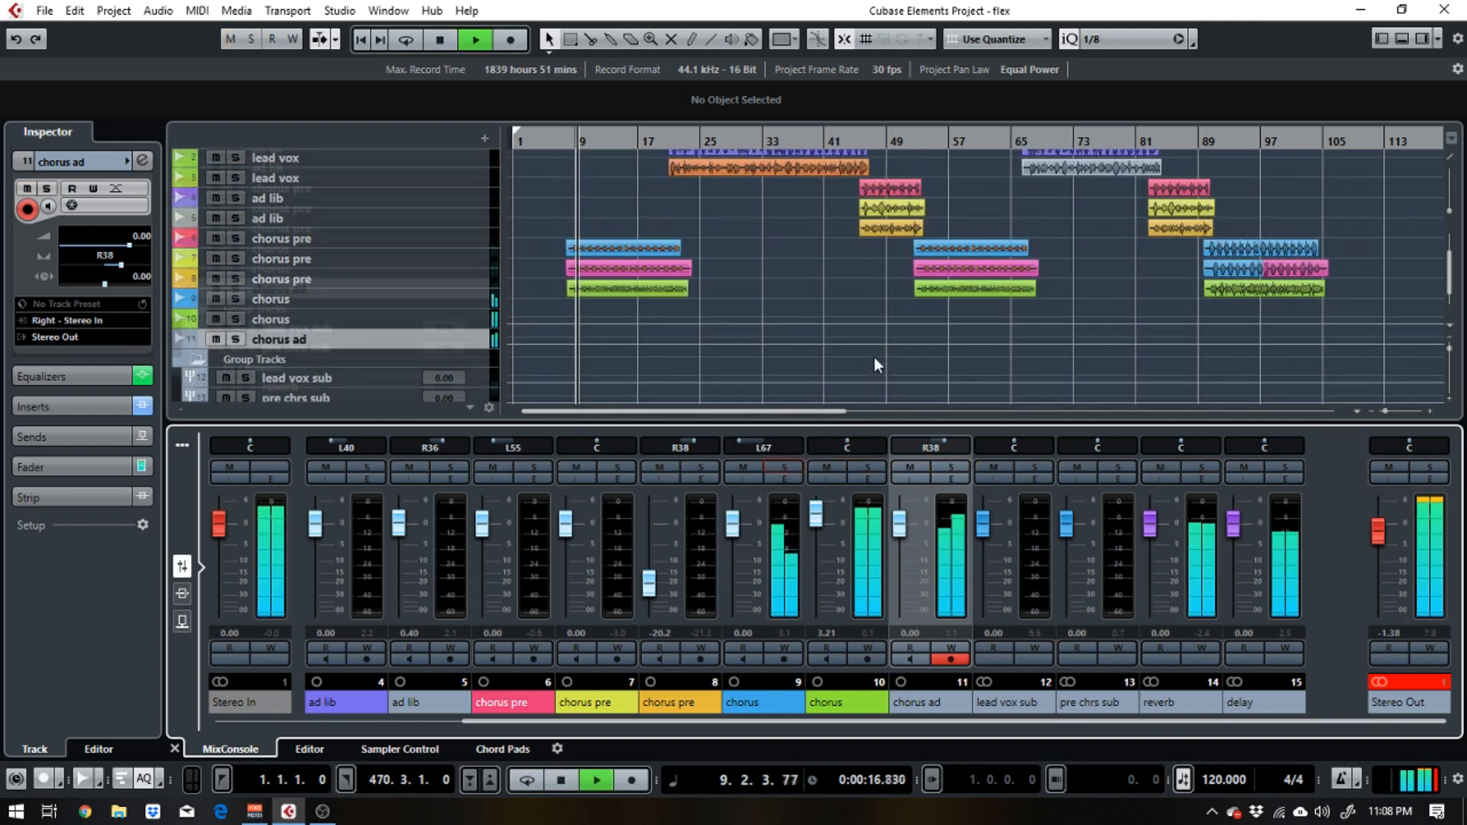
{"action": "scroll", "coordinate": [869, 356], "scroll_direction": "down", "scroll_amount": 2}
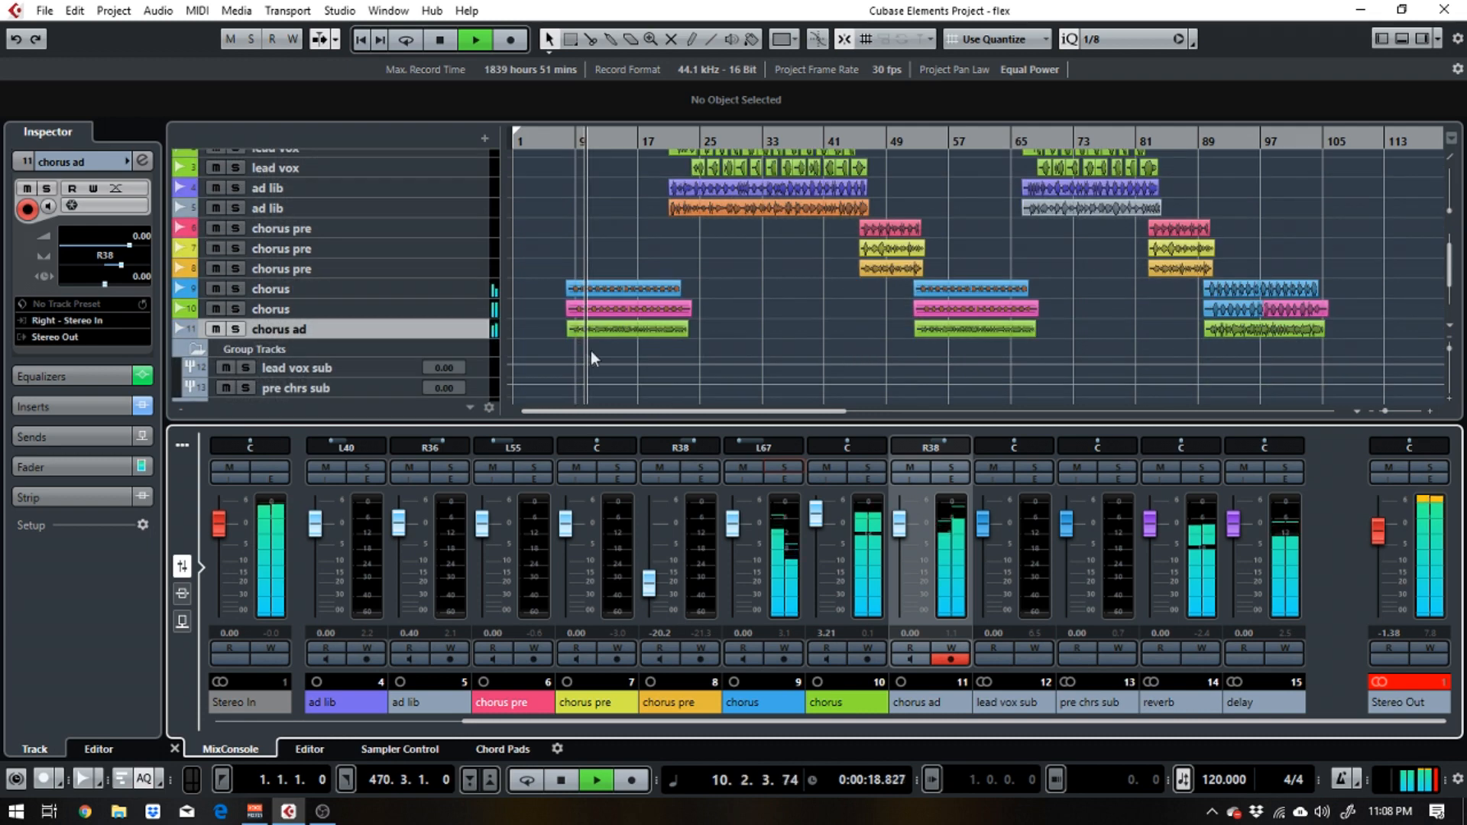
Stop playback and save the project under its existing name
{"action": "key", "text": "space"}
{"action": "left_click", "coordinate": [42, 10]}
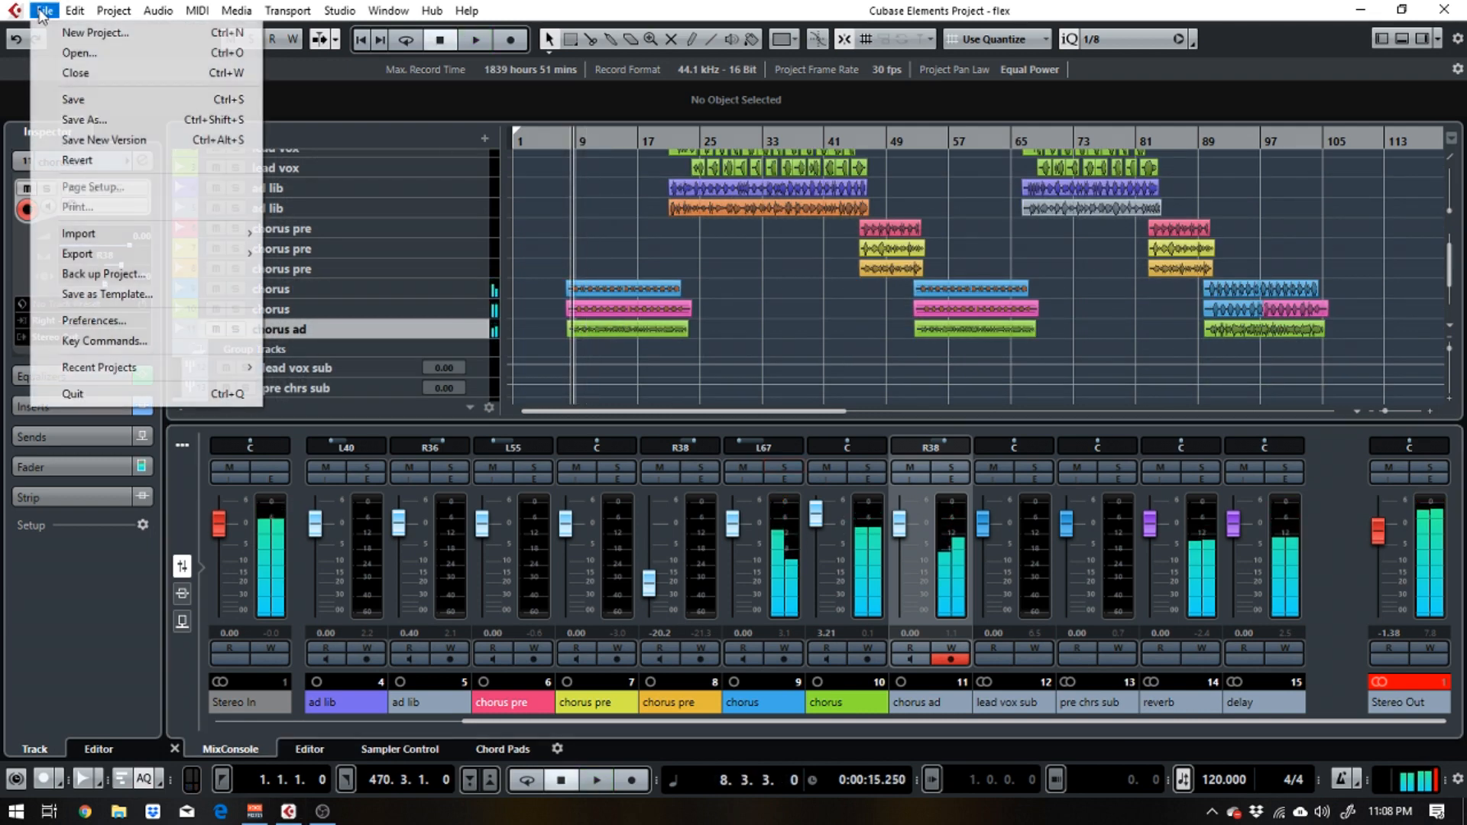
{"action": "left_click", "coordinate": [74, 93]}
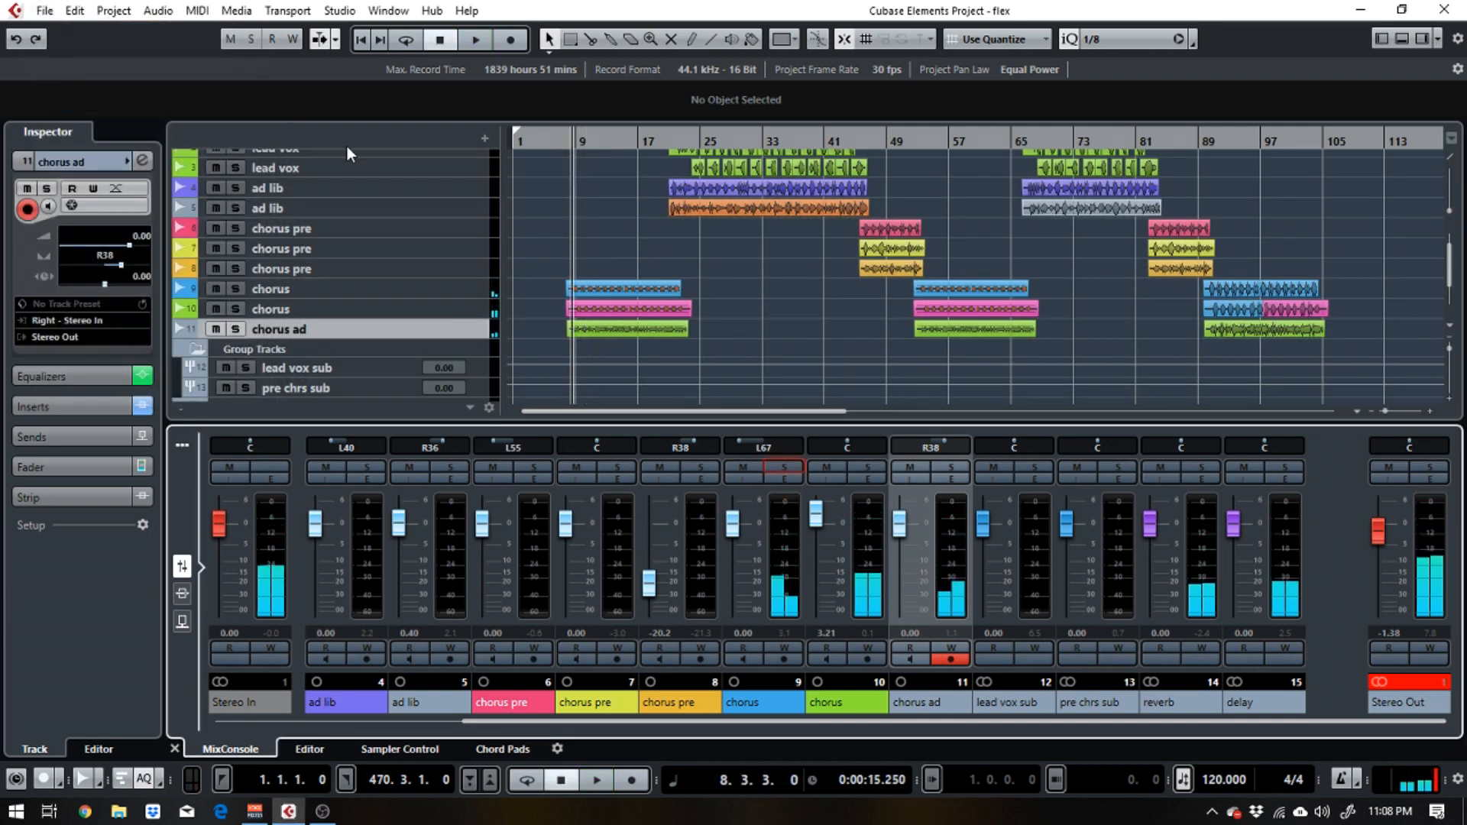
Lower the chorus ad fader to -5.52 dB while listening to the full mix, and stop playback
{"action": "key", "text": "space"}
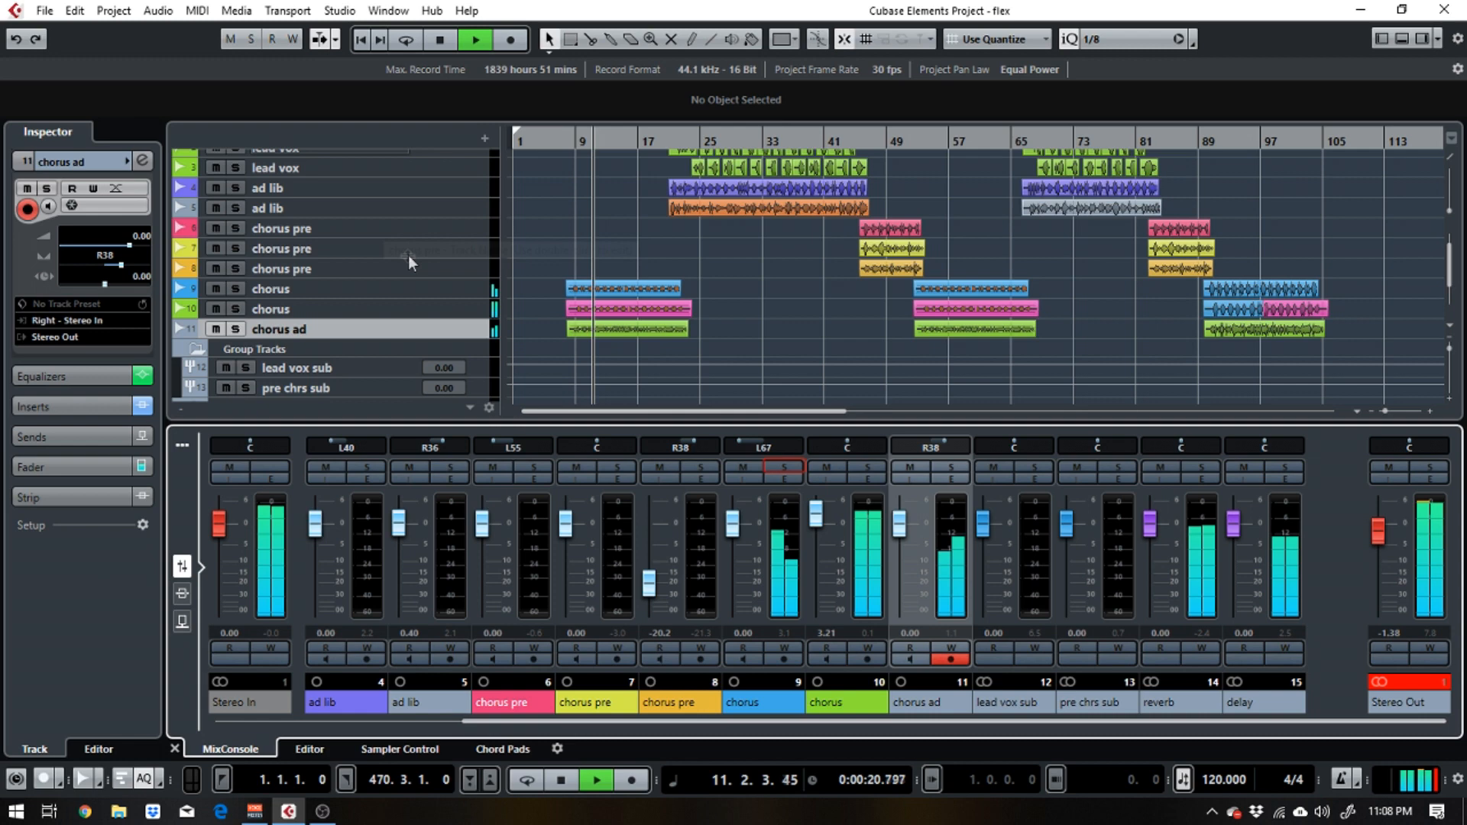
{"action": "scroll", "coordinate": [407, 255], "scroll_direction": "up", "scroll_amount": 2}
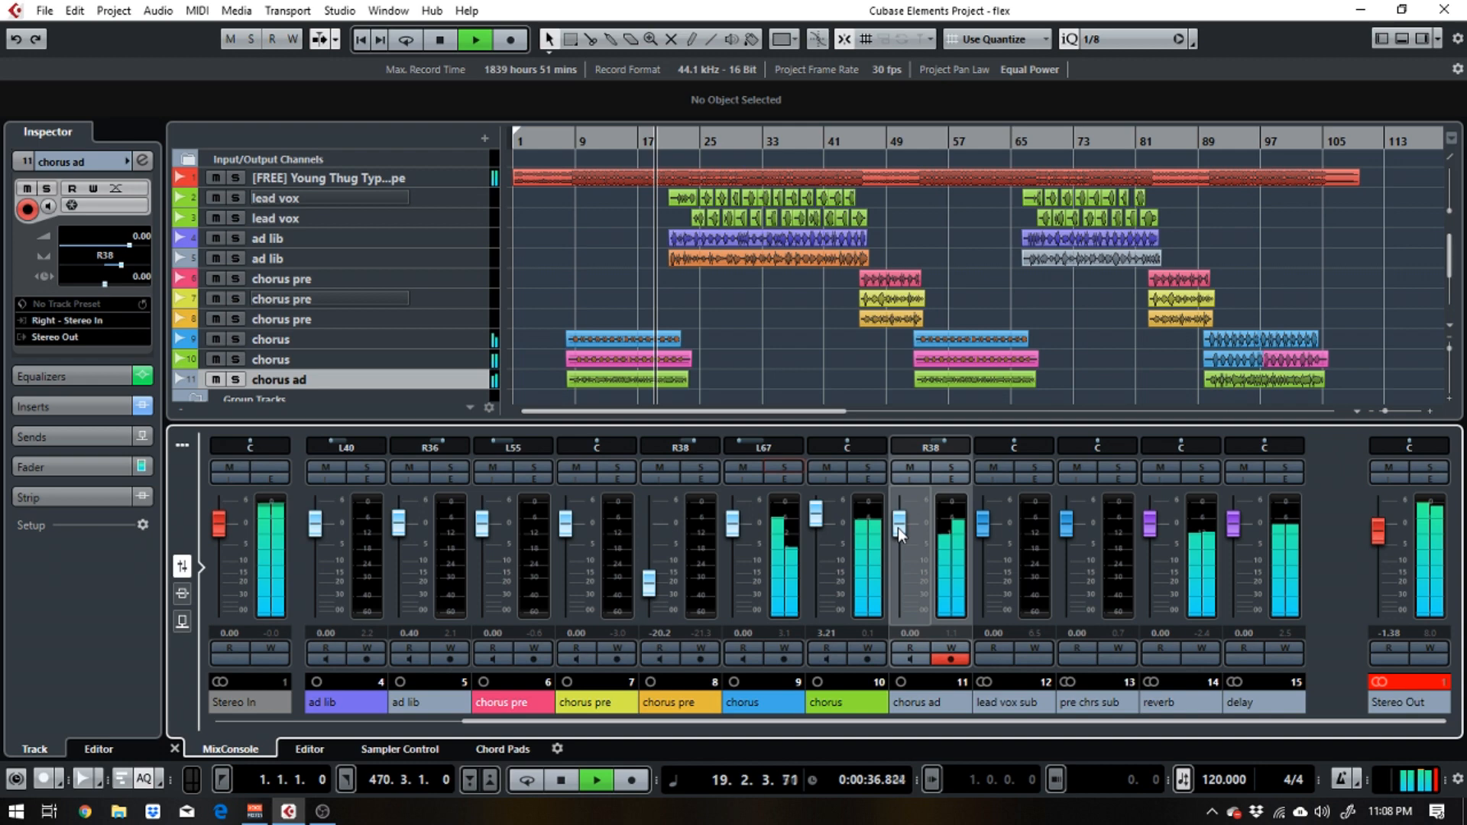
{"action": "left_click_drag", "start_coordinate": [897, 529], "coordinate": [897, 552]}
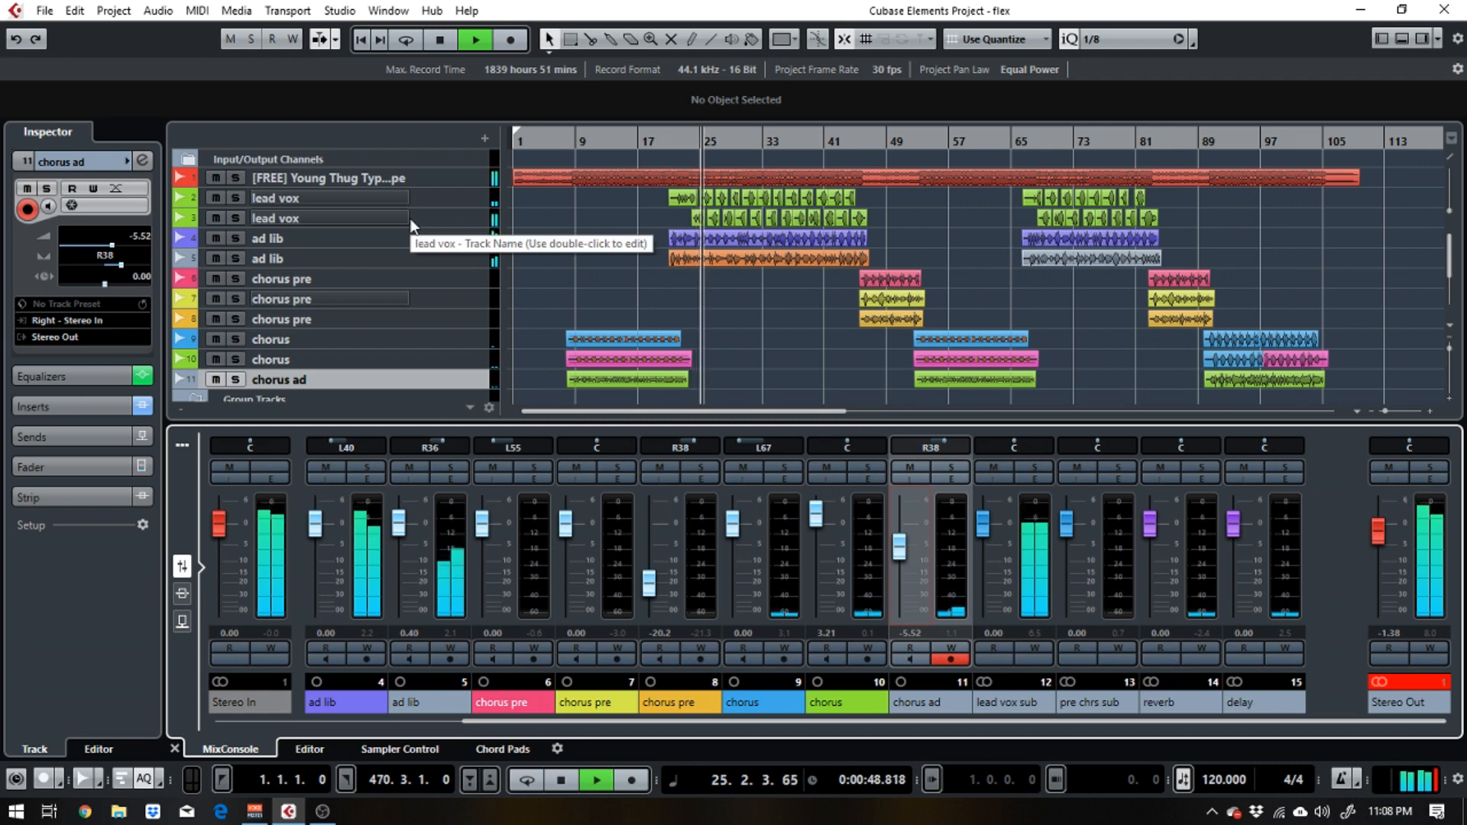
{"action": "key", "text": "space"}
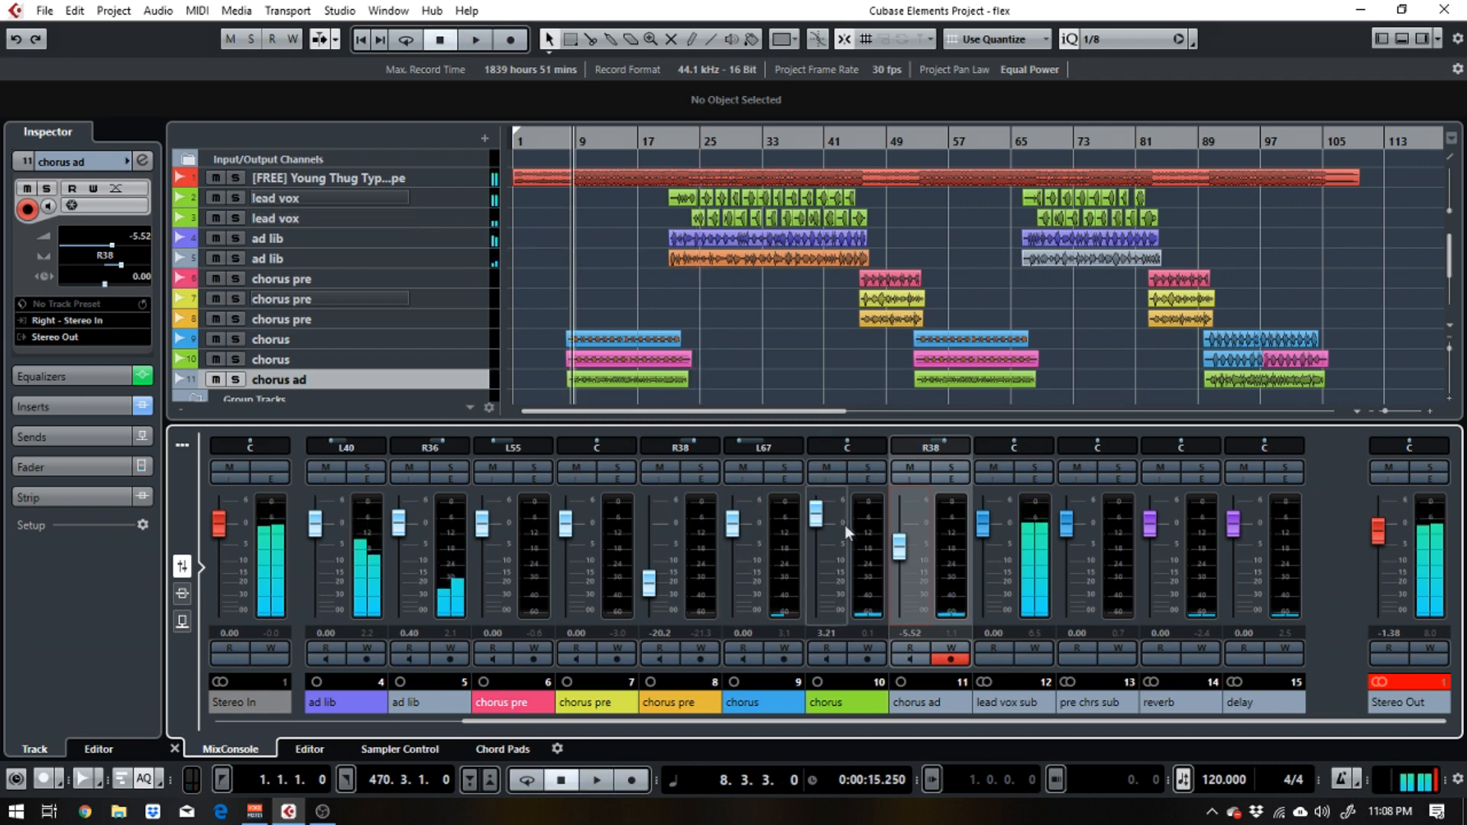
Solo lead vox sub, reverb and delay, audition the chorus briefly, and play the lead vocals from bar 21
{"action": "left_click", "coordinate": [1030, 463]}
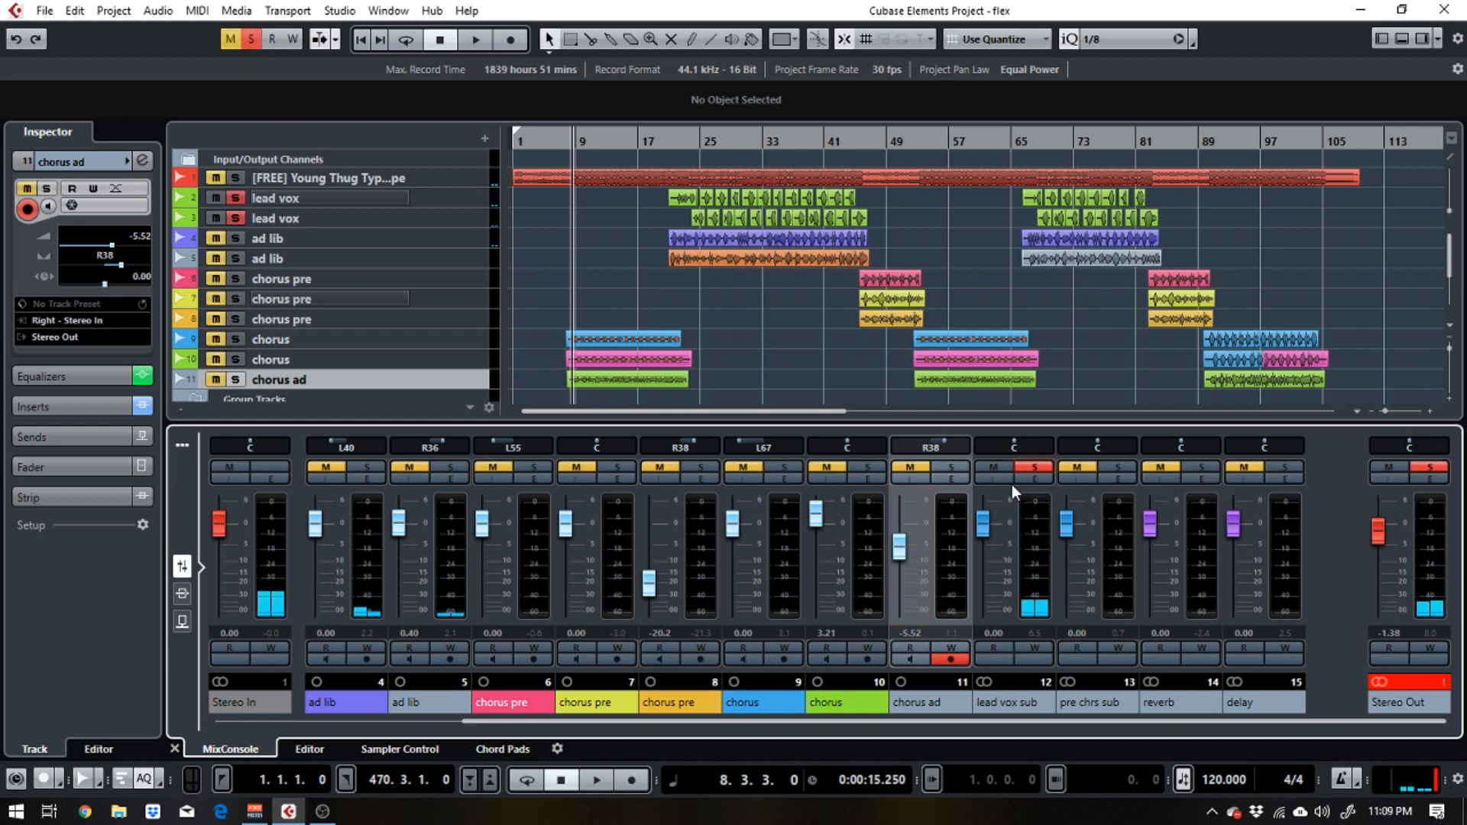
{"action": "left_click", "coordinate": [1200, 467]}
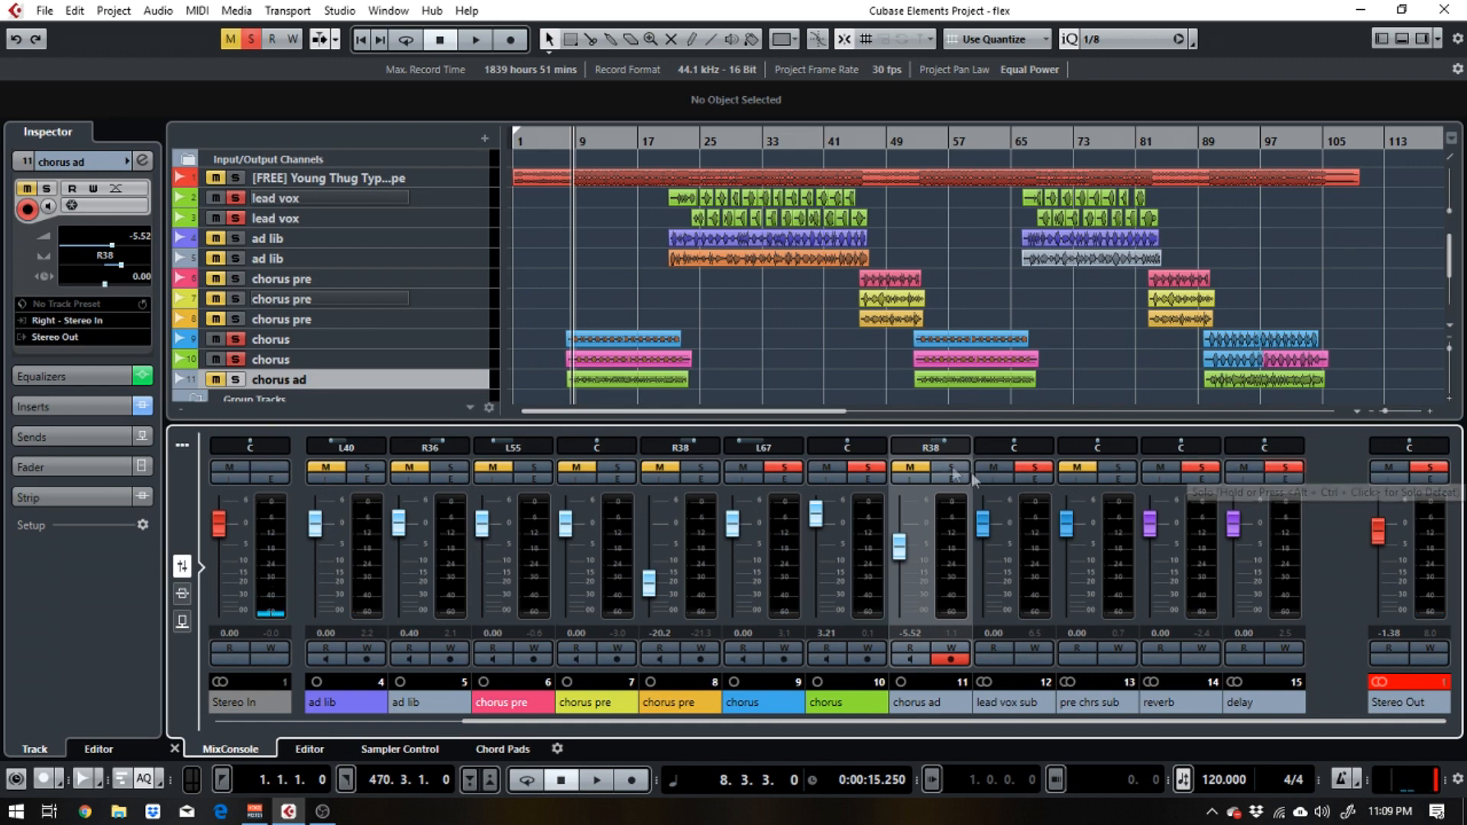
{"action": "key", "text": "space"}
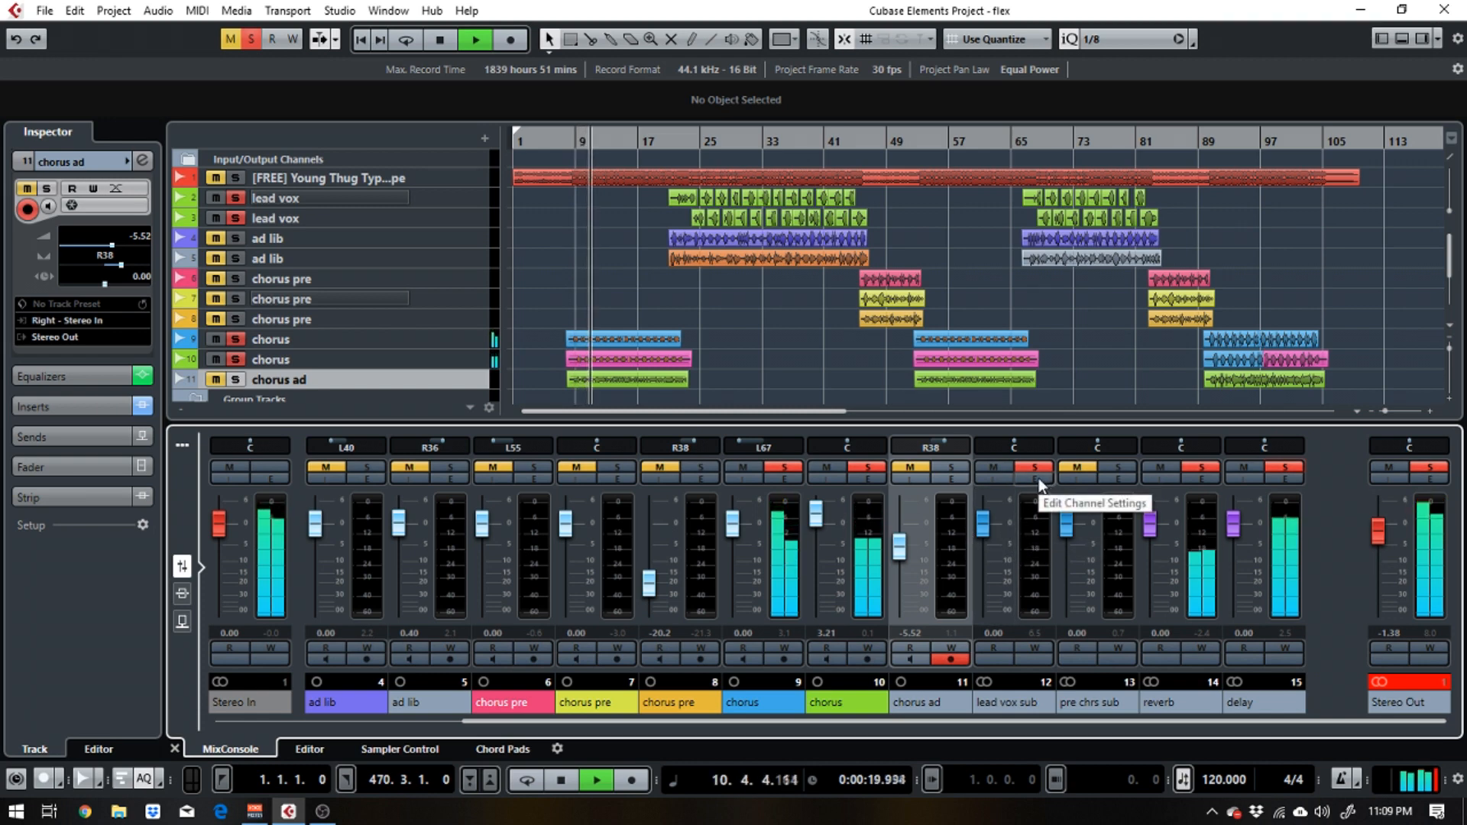
{"action": "key", "text": "space"}
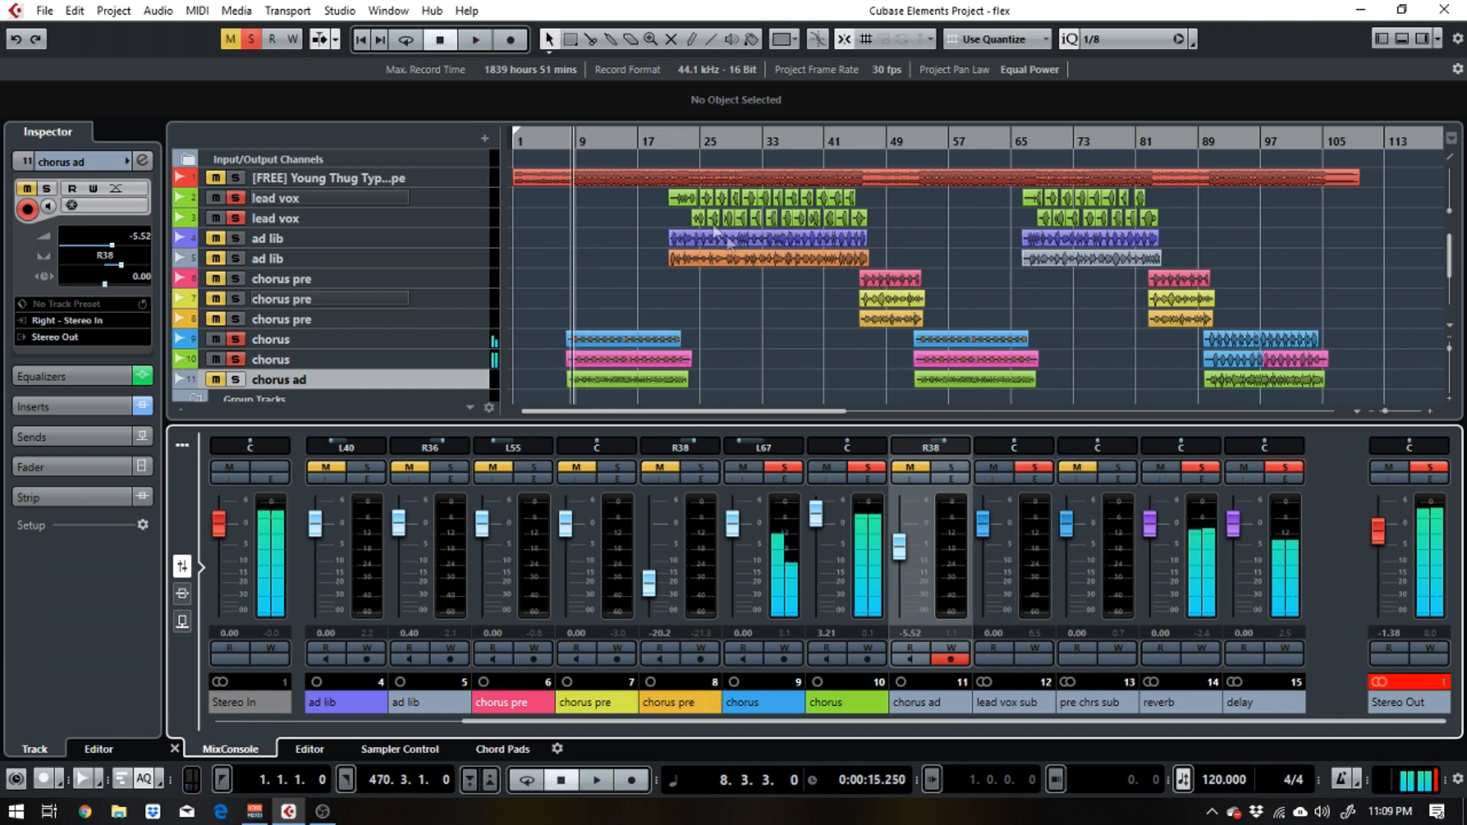
{"action": "left_click", "coordinate": [669, 146]}
{"action": "key", "text": "space"}
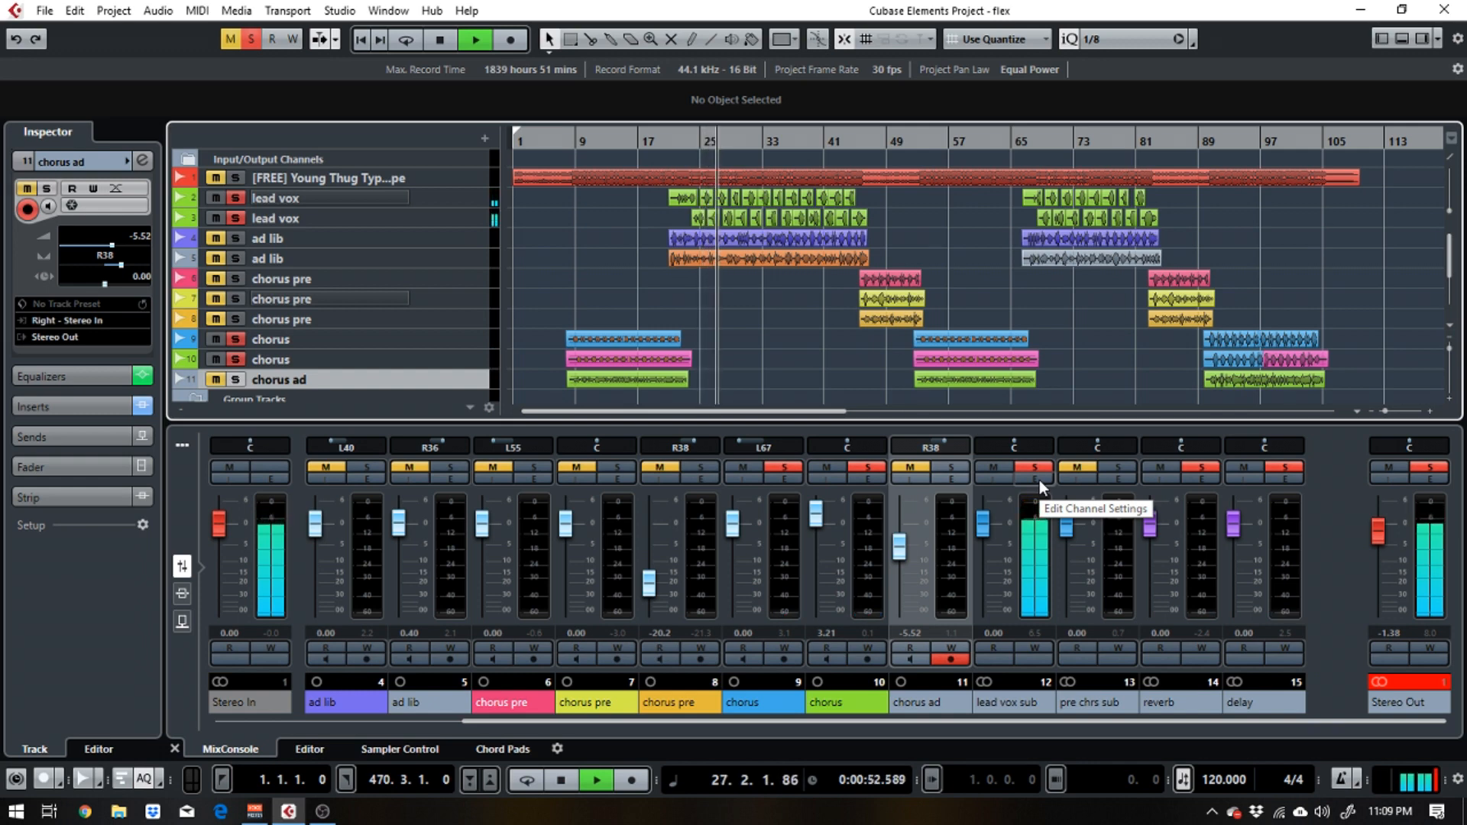
Clear the solos on chorus channels 10 and 9, reverb and delay, keep lead vox sub soloed, and stop playback
{"action": "left_click", "coordinate": [868, 468]}
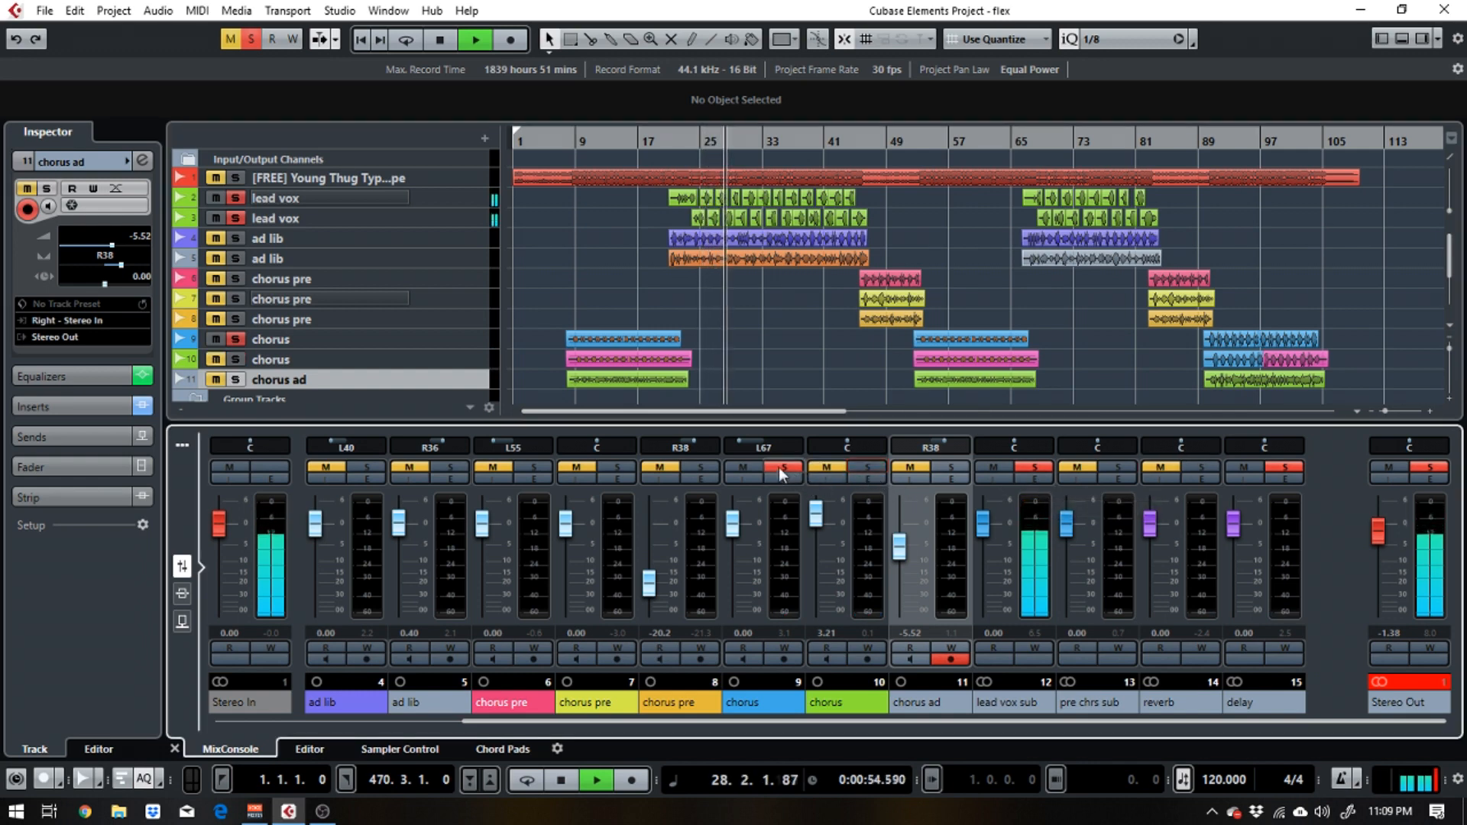
{"action": "left_click", "coordinate": [779, 469]}
{"action": "left_click_drag", "start_coordinate": [715, 721], "coordinate": [680, 732]}
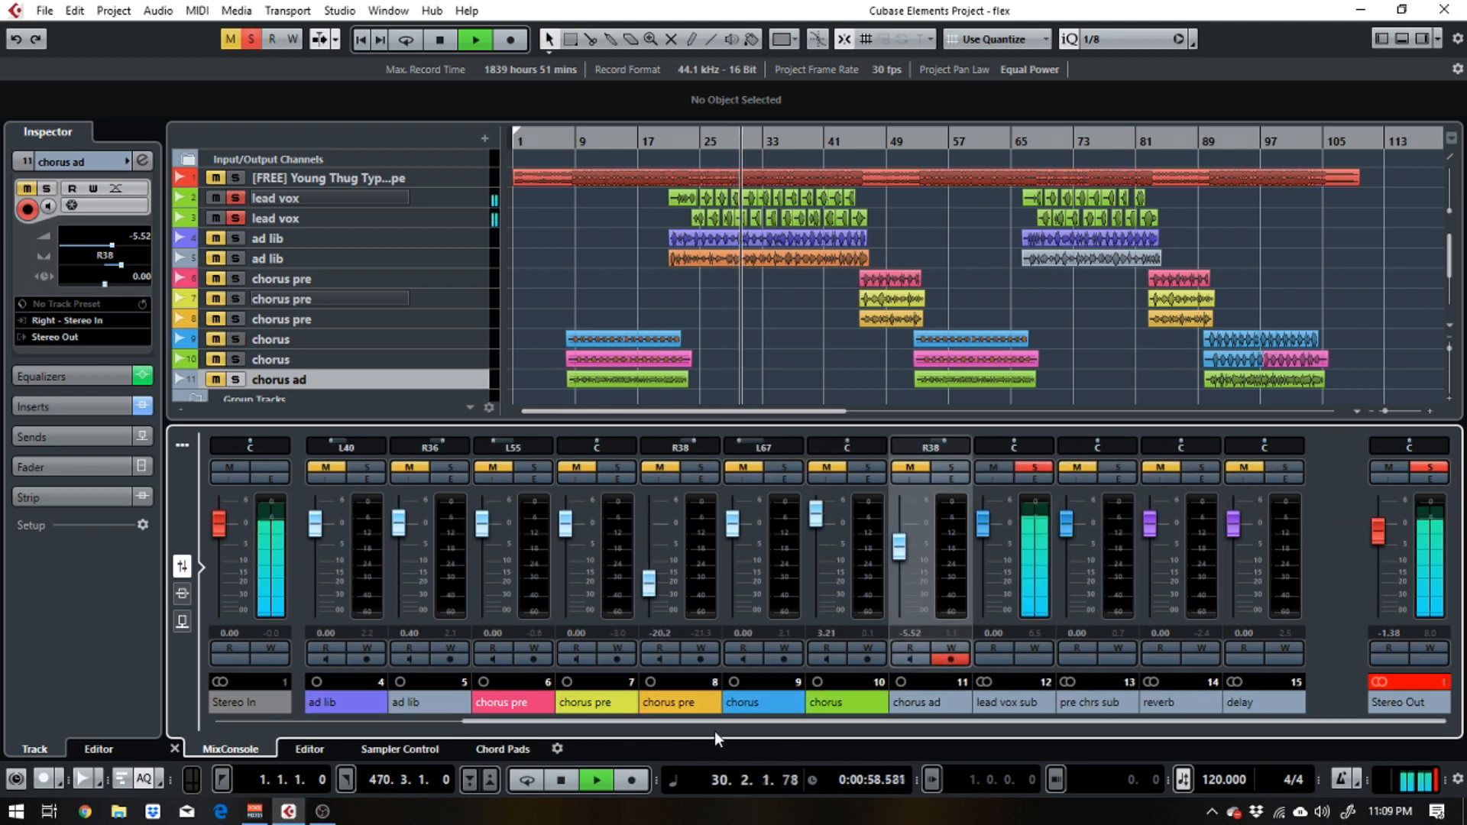
{"action": "key", "text": "space"}
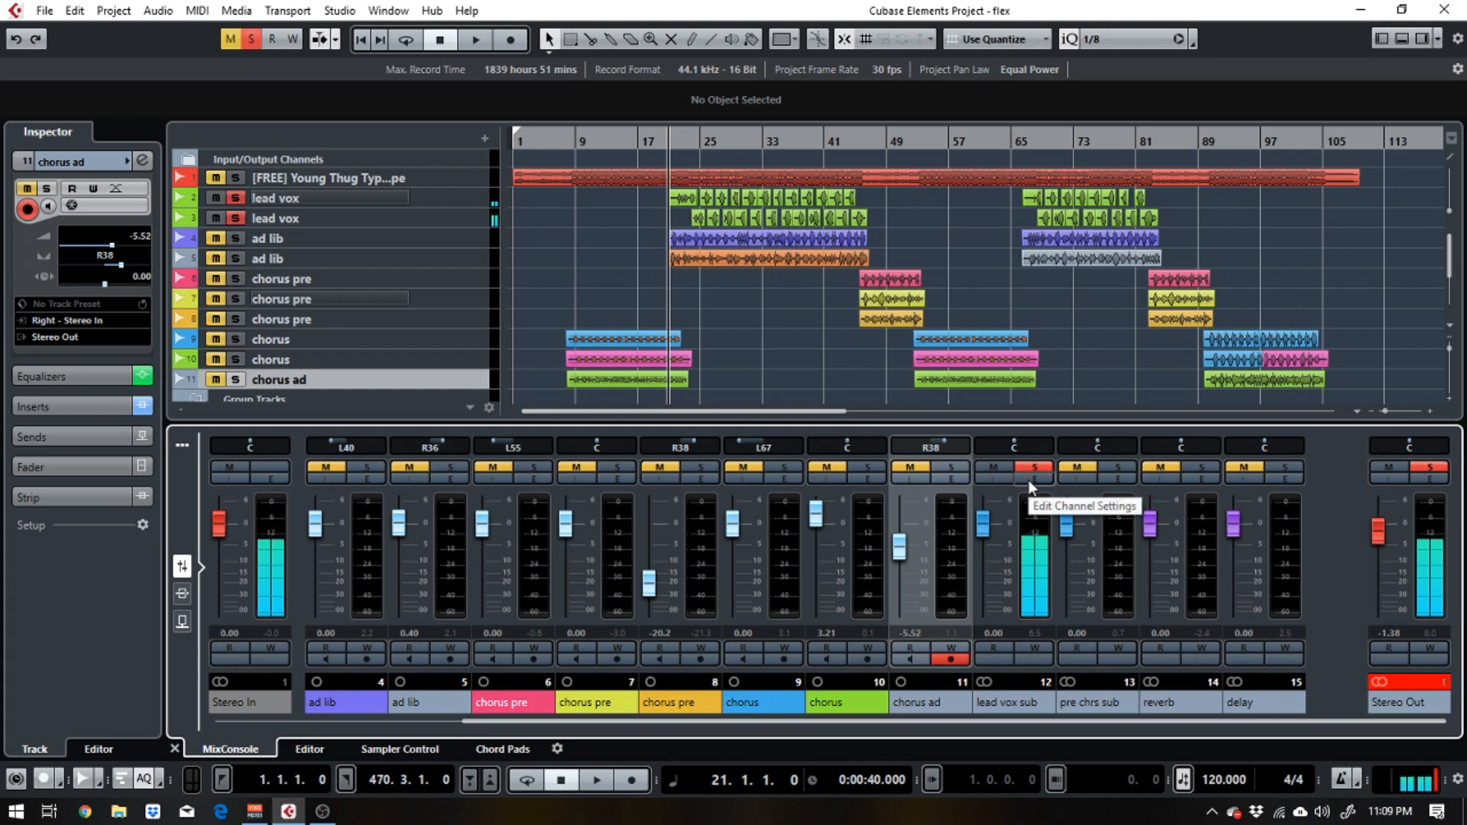
Add a send to reverb in the lead vox sub channel settings and activate it
{"action": "left_click", "coordinate": [1028, 479]}
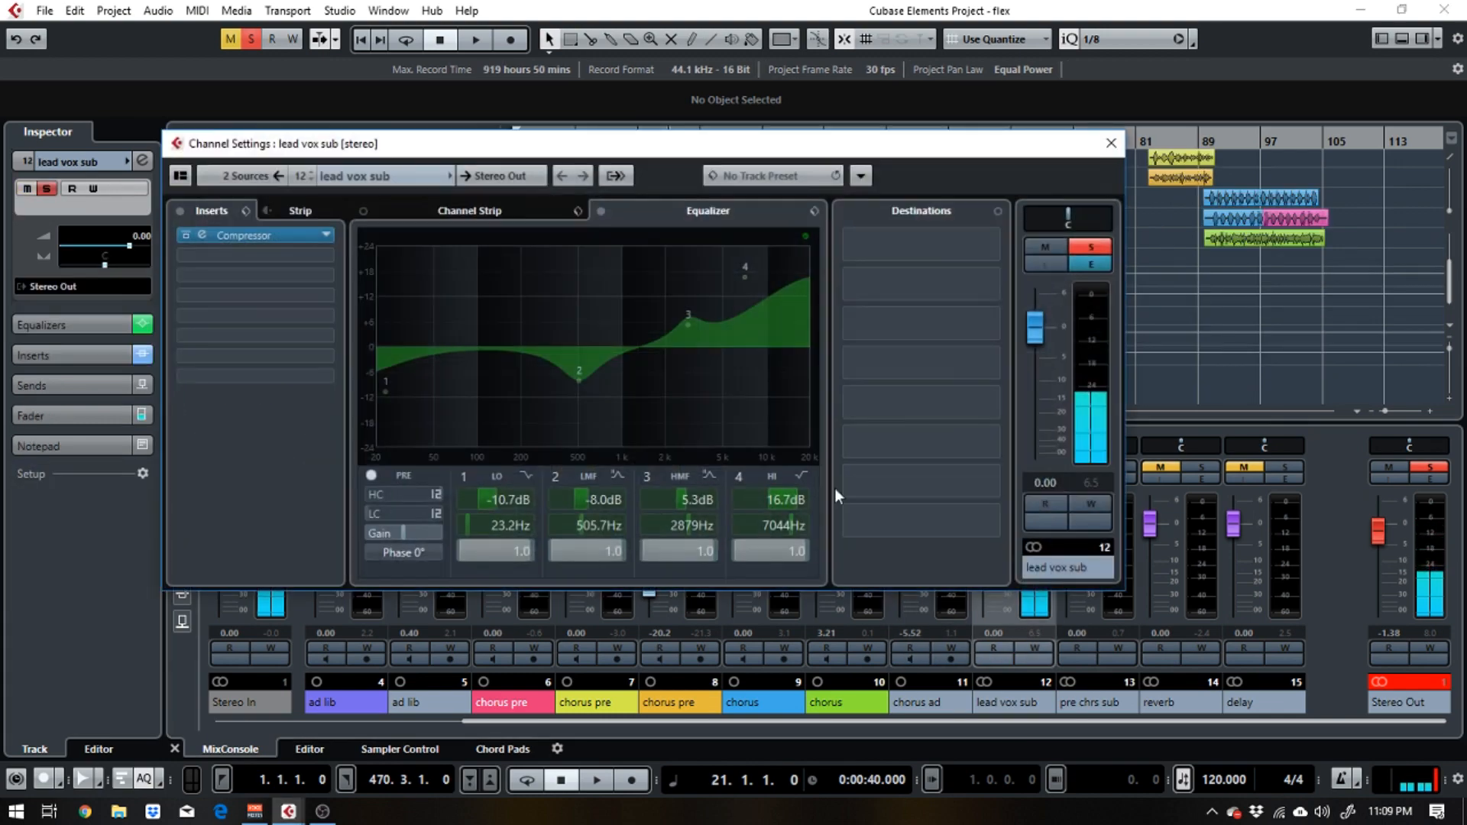
{"action": "left_click", "coordinate": [911, 254]}
{"action": "left_click", "coordinate": [910, 313]}
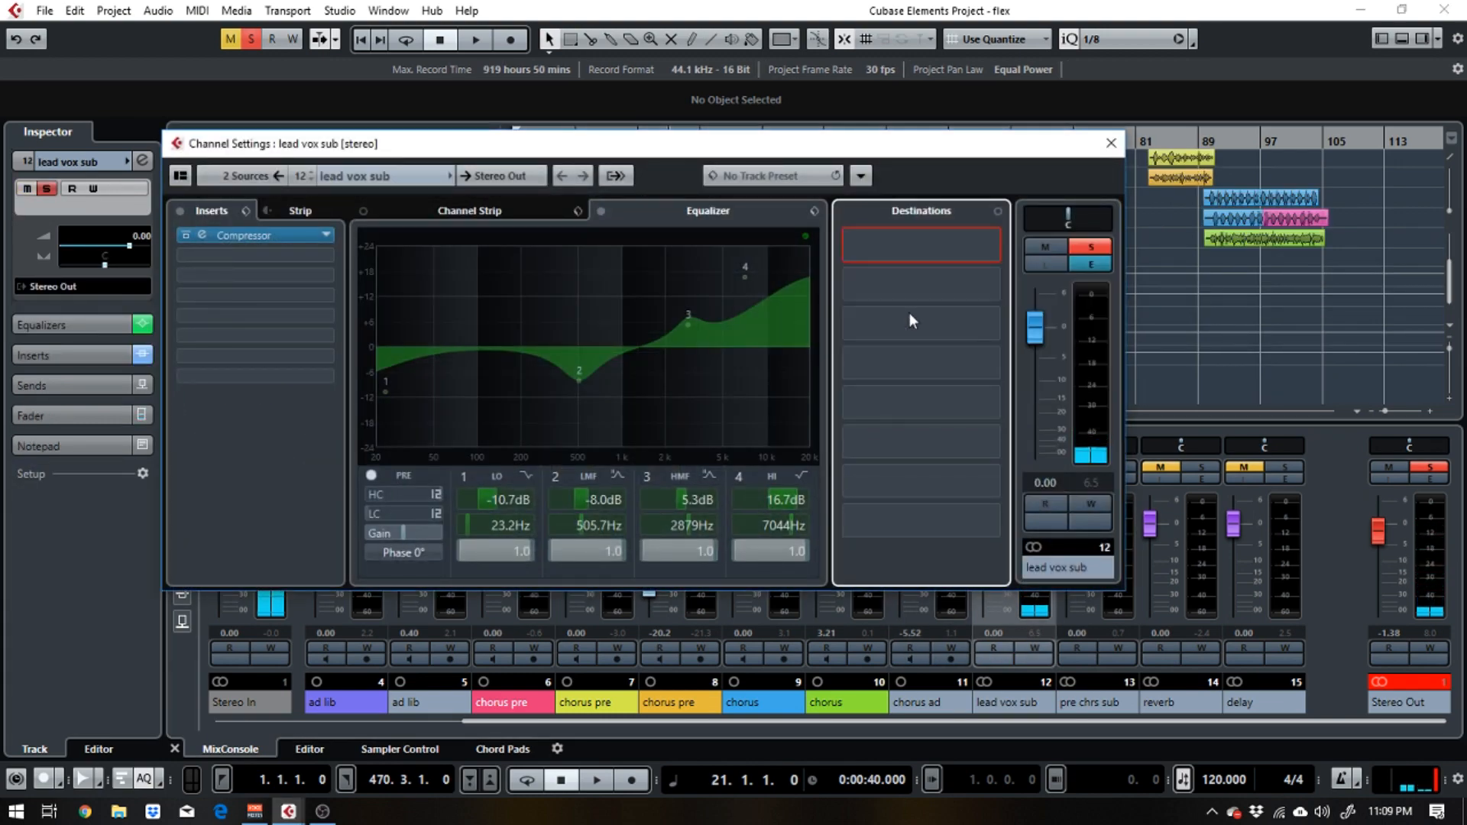
{"action": "left_click", "coordinate": [851, 235]}
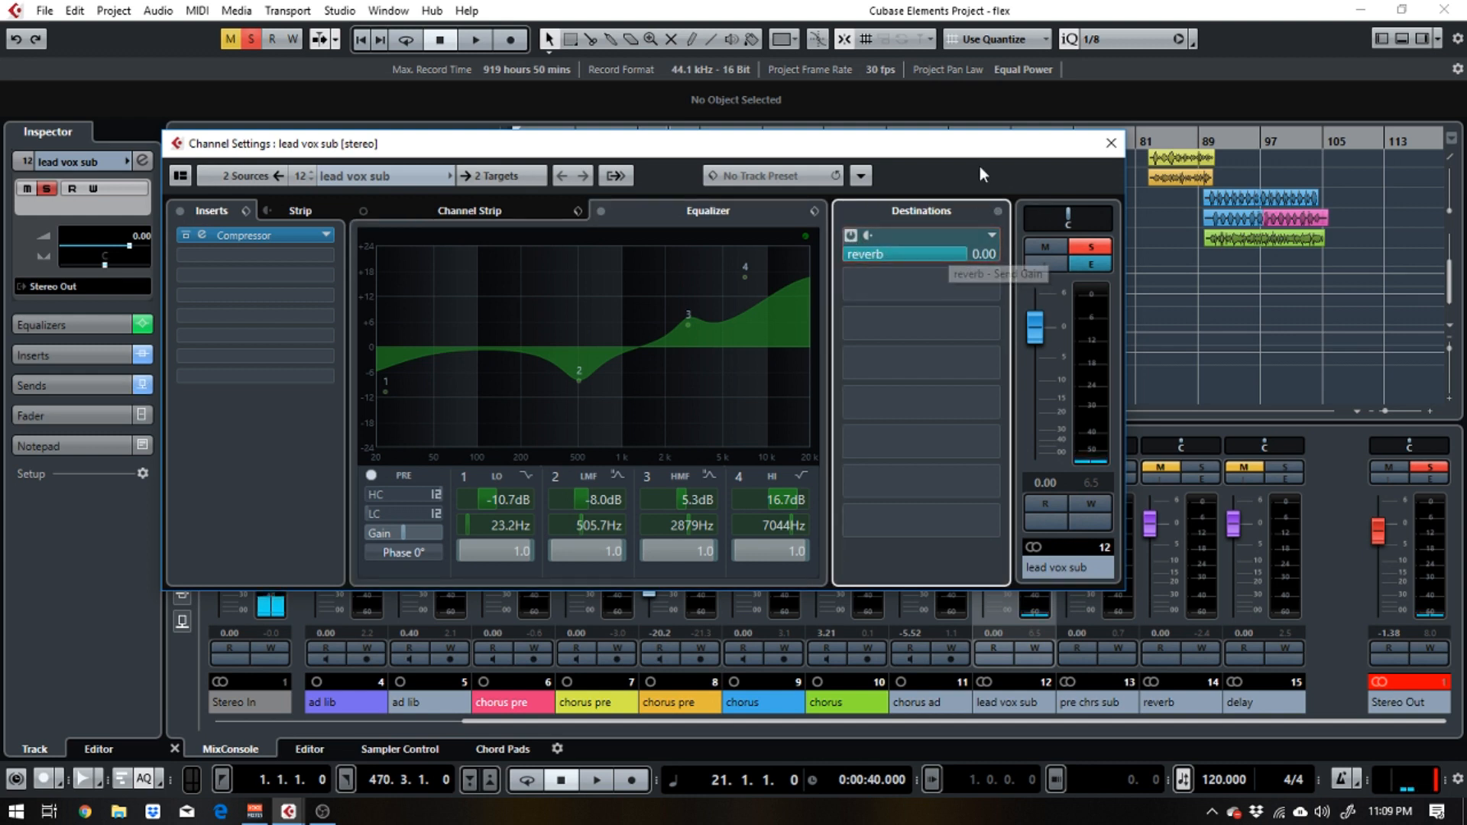
Set lead vox sub's reverb send to -10.7 dB and pre-fader while listening with the reverb channel soloed
{"action": "key", "text": "space"}
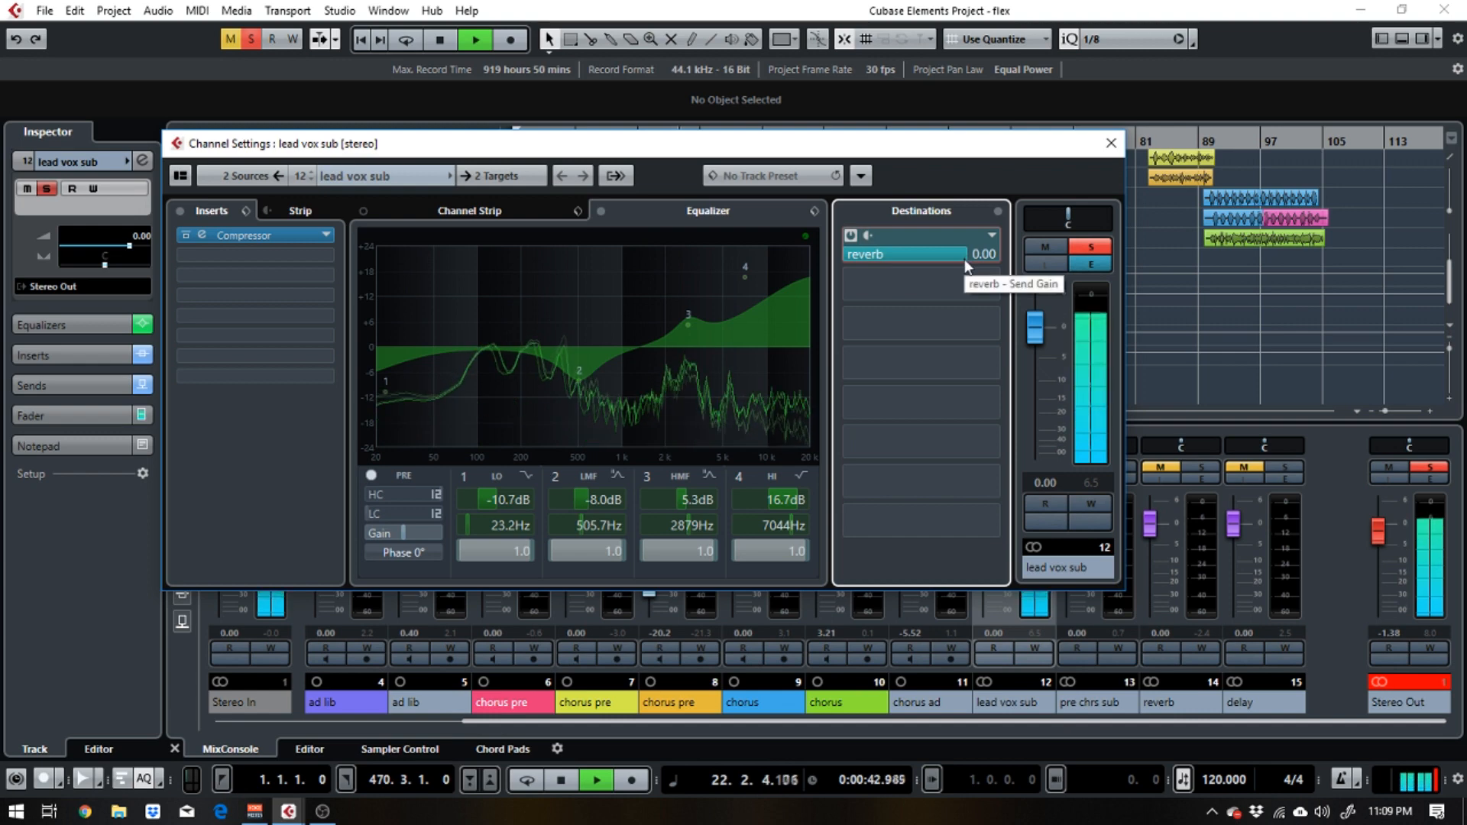
{"action": "left_click", "coordinate": [1195, 463]}
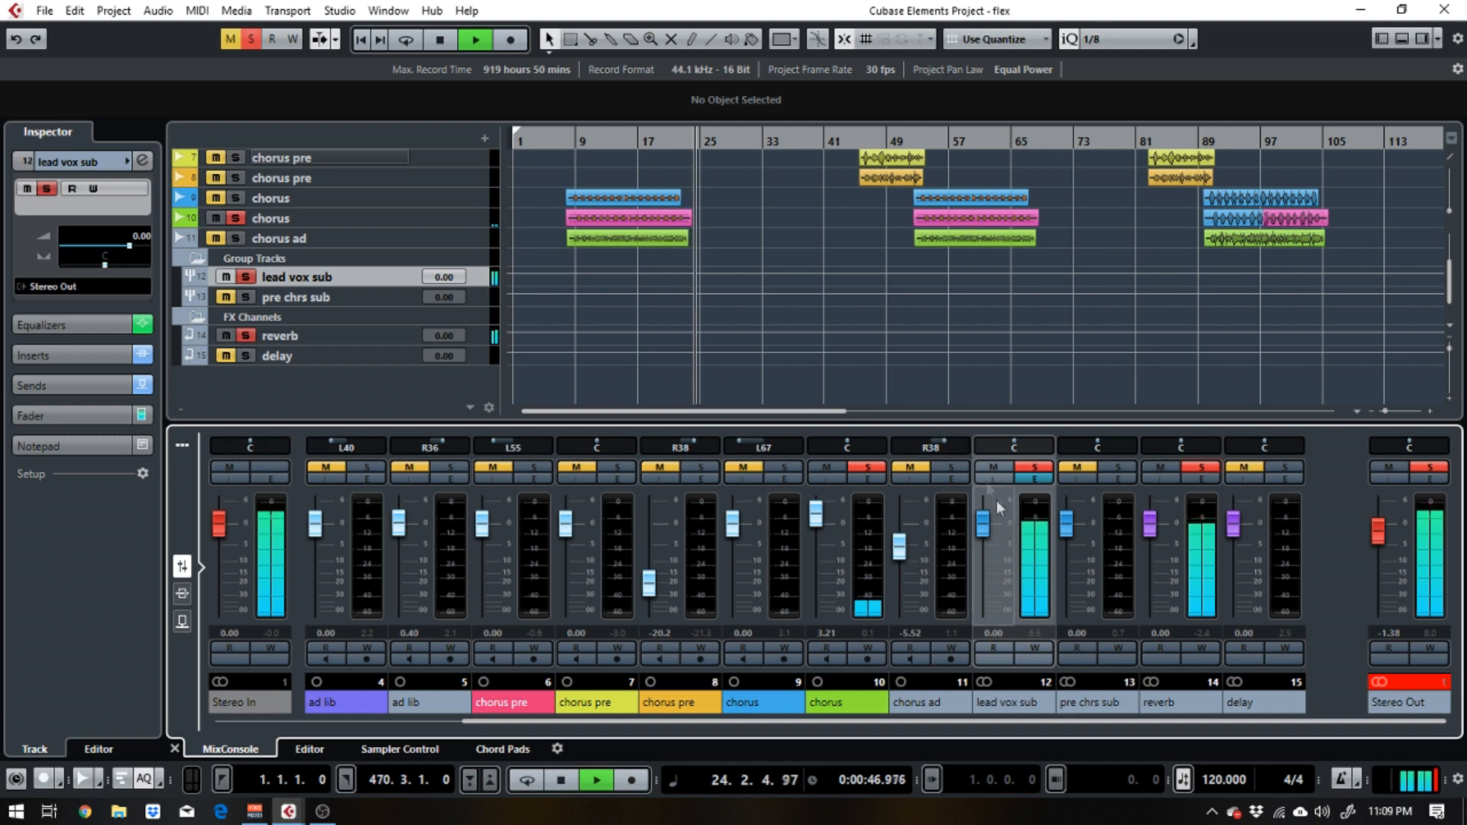
{"action": "left_click", "coordinate": [1043, 480]}
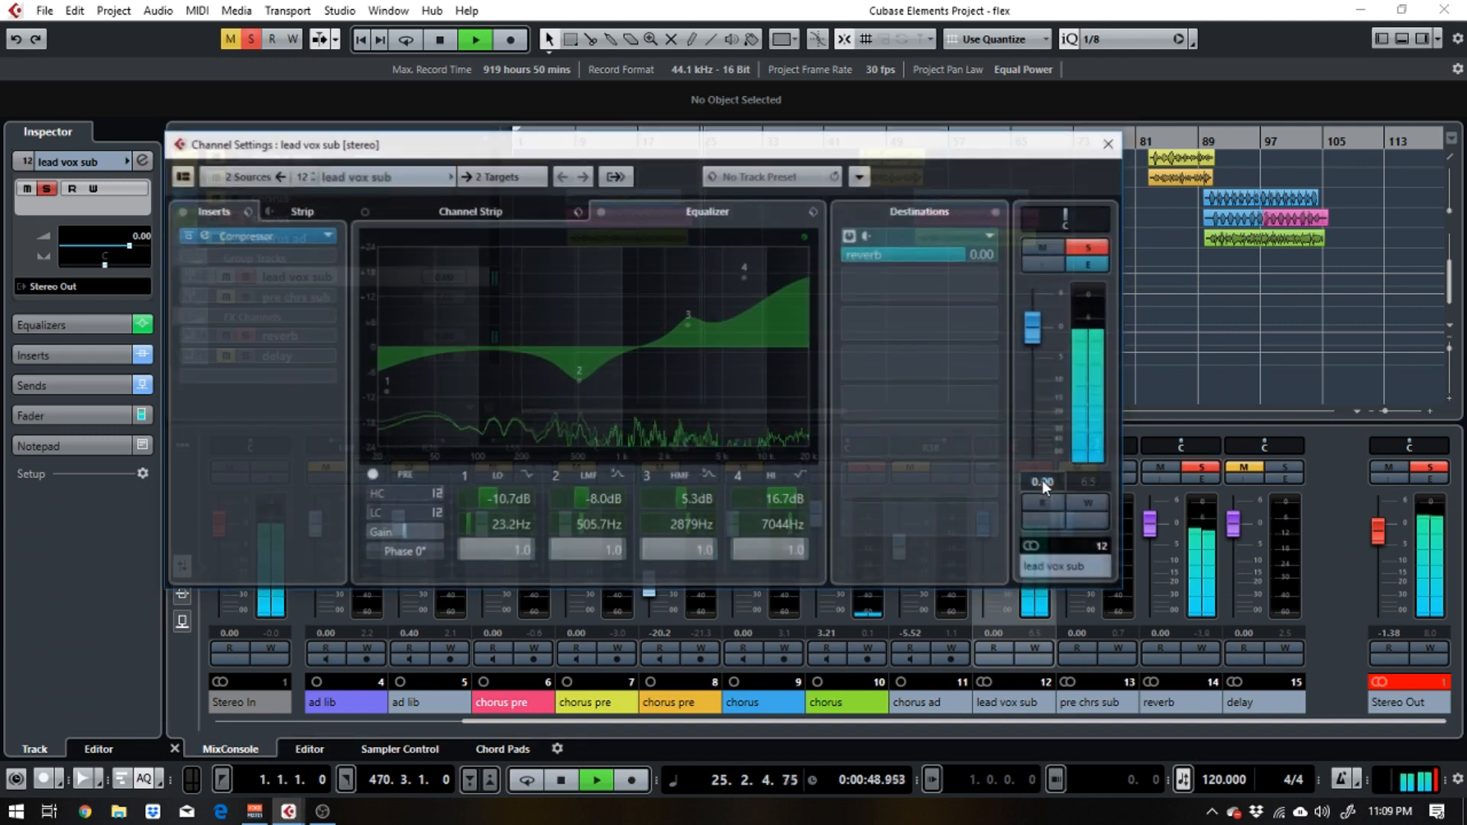
{"action": "left_click_drag", "start_coordinate": [966, 258], "coordinate": [910, 256]}
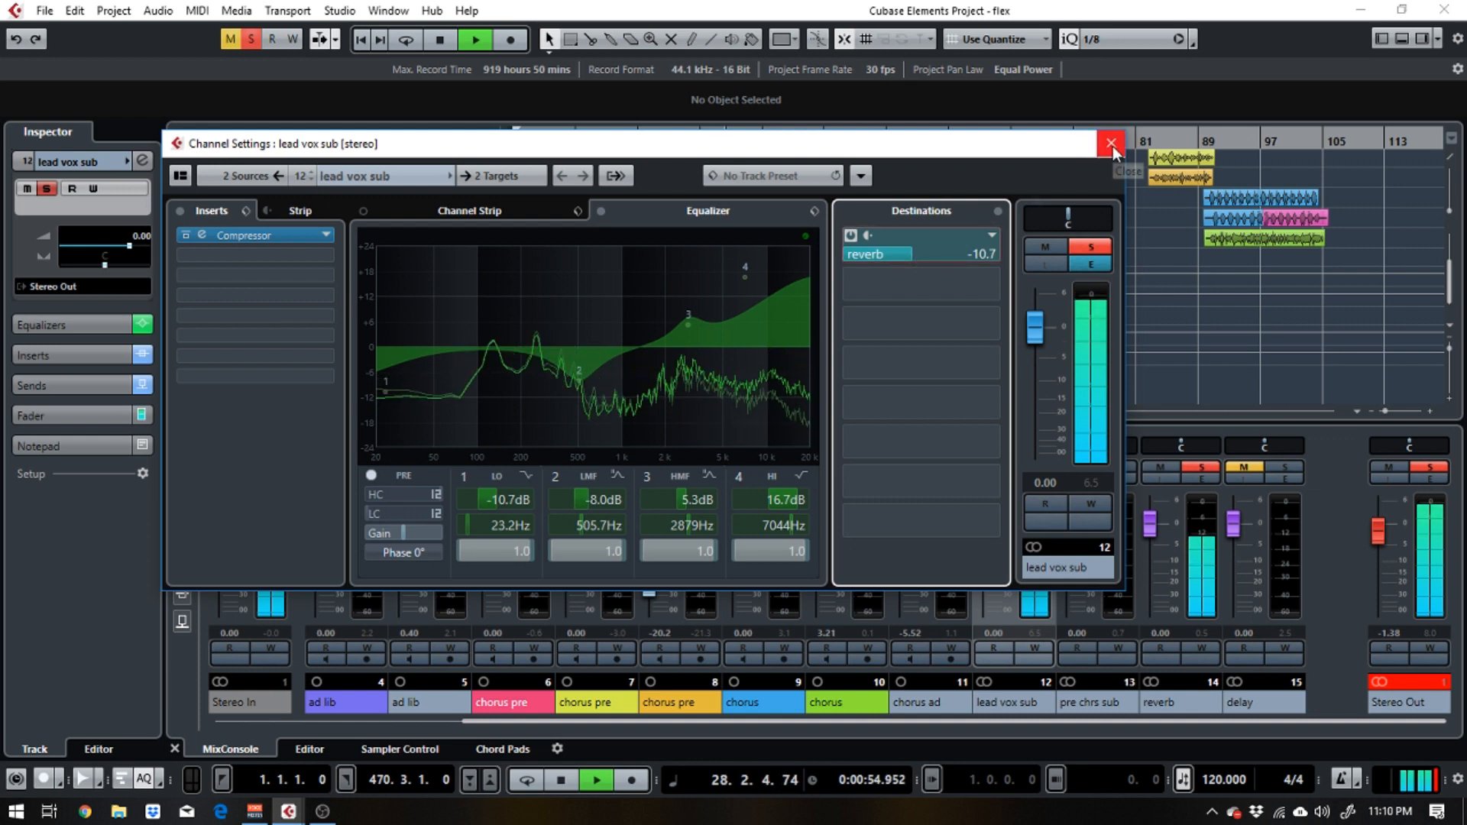
{"action": "left_click", "coordinate": [867, 236]}
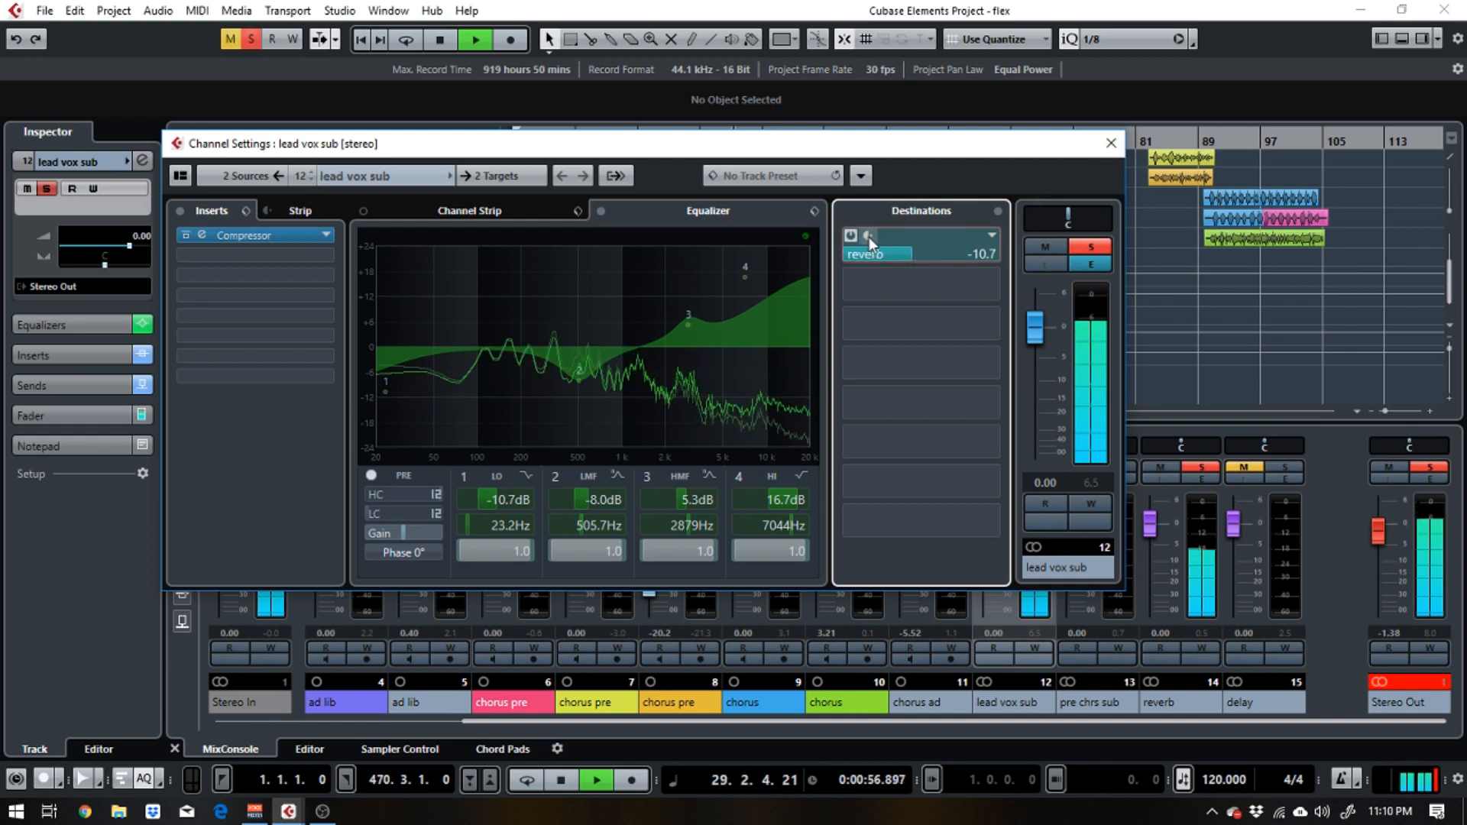
{"action": "left_click", "coordinate": [1107, 153]}
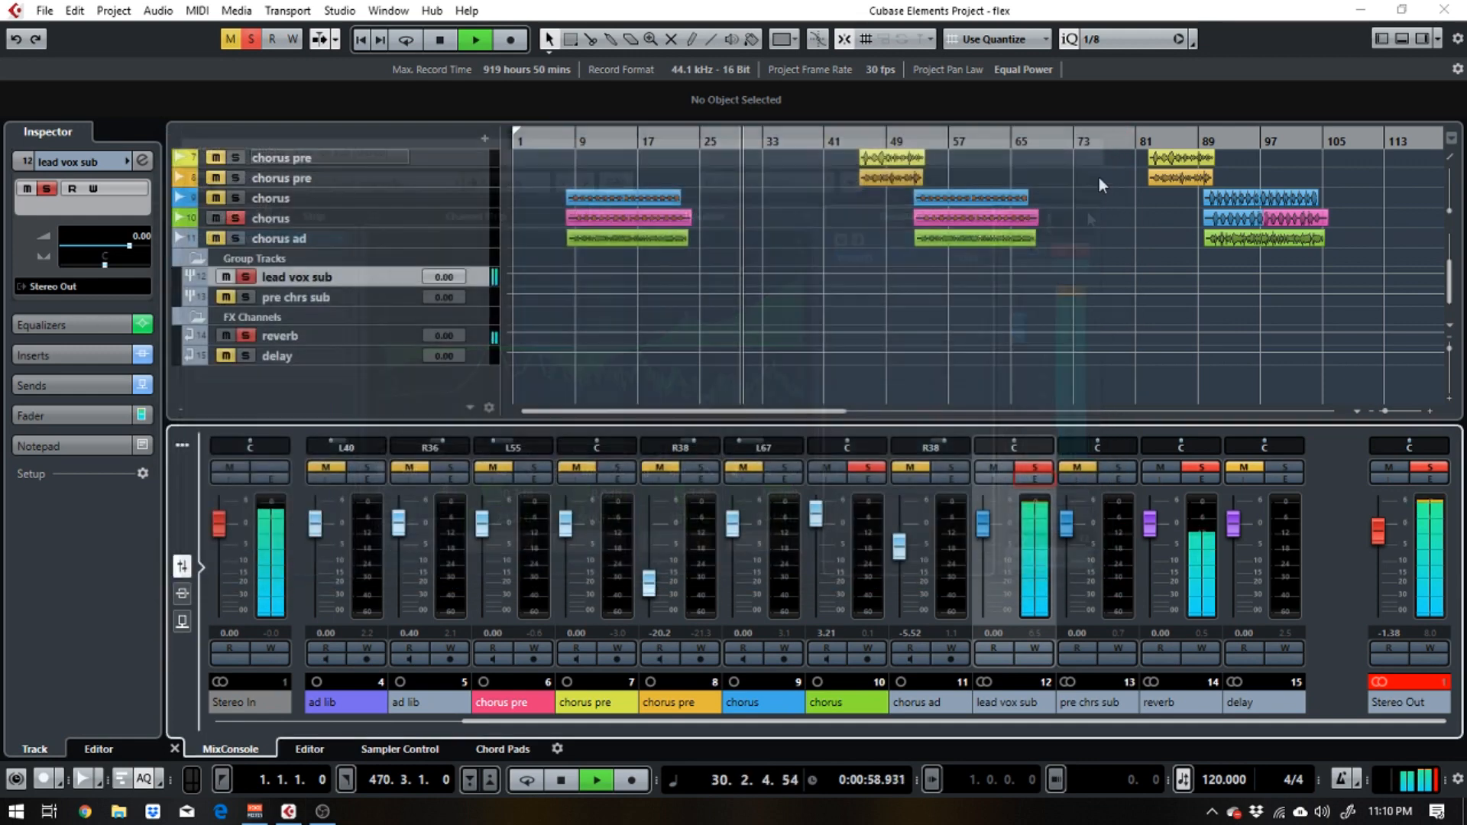
Clear the solos on lead vox sub, reverb and chorus channel 10 to hear the full mix
{"action": "left_click", "coordinate": [1039, 468]}
{"action": "left_click", "coordinate": [1202, 469]}
{"action": "left_click", "coordinate": [868, 467]}
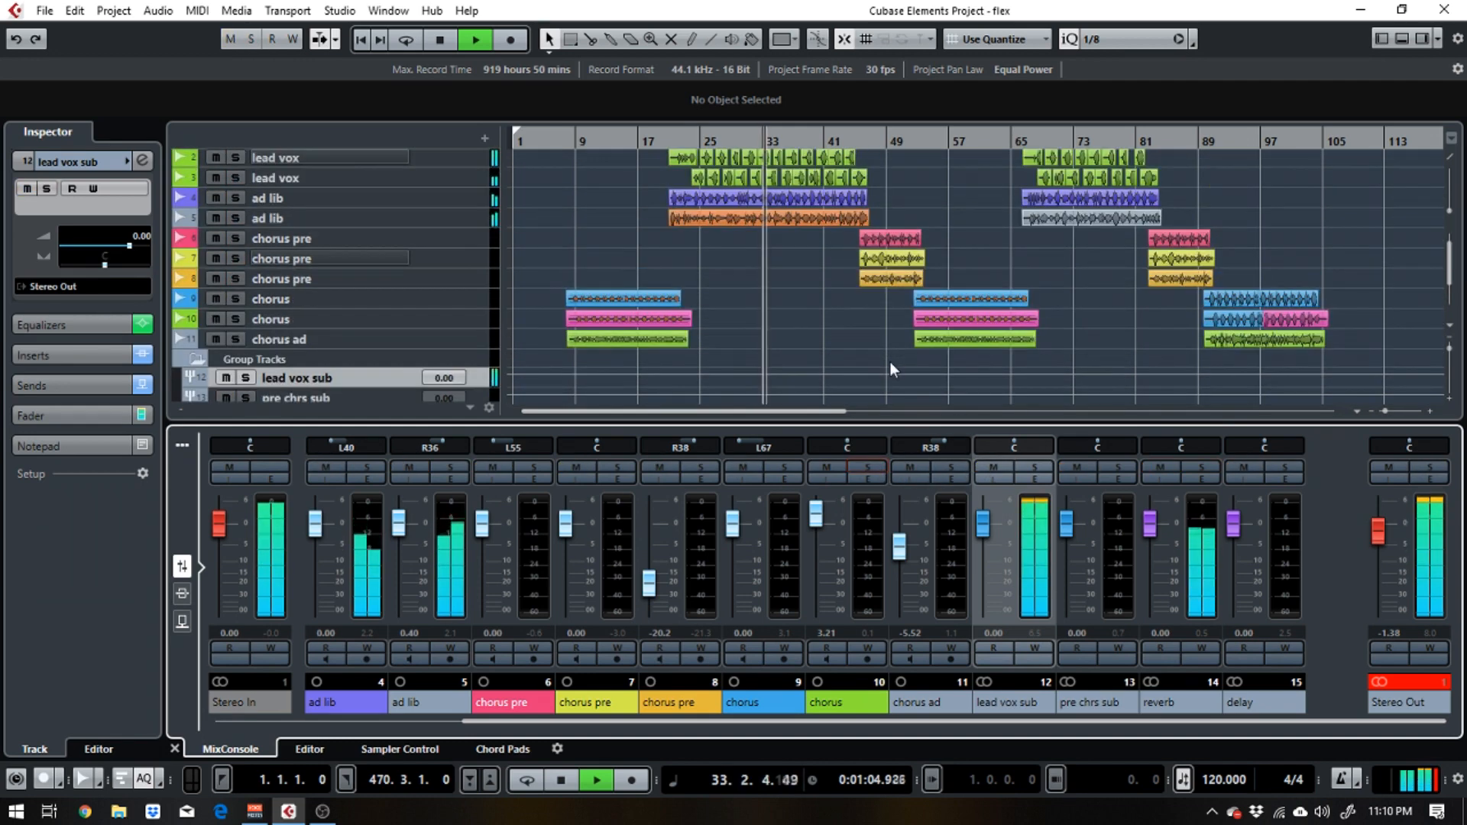
Fine-tune lead vox sub's reverb send to -11.2 dB in the full mix, close its settings, and stop playback
{"action": "left_click", "coordinate": [1036, 480]}
{"action": "left_click_drag", "start_coordinate": [914, 254], "coordinate": [912, 256]}
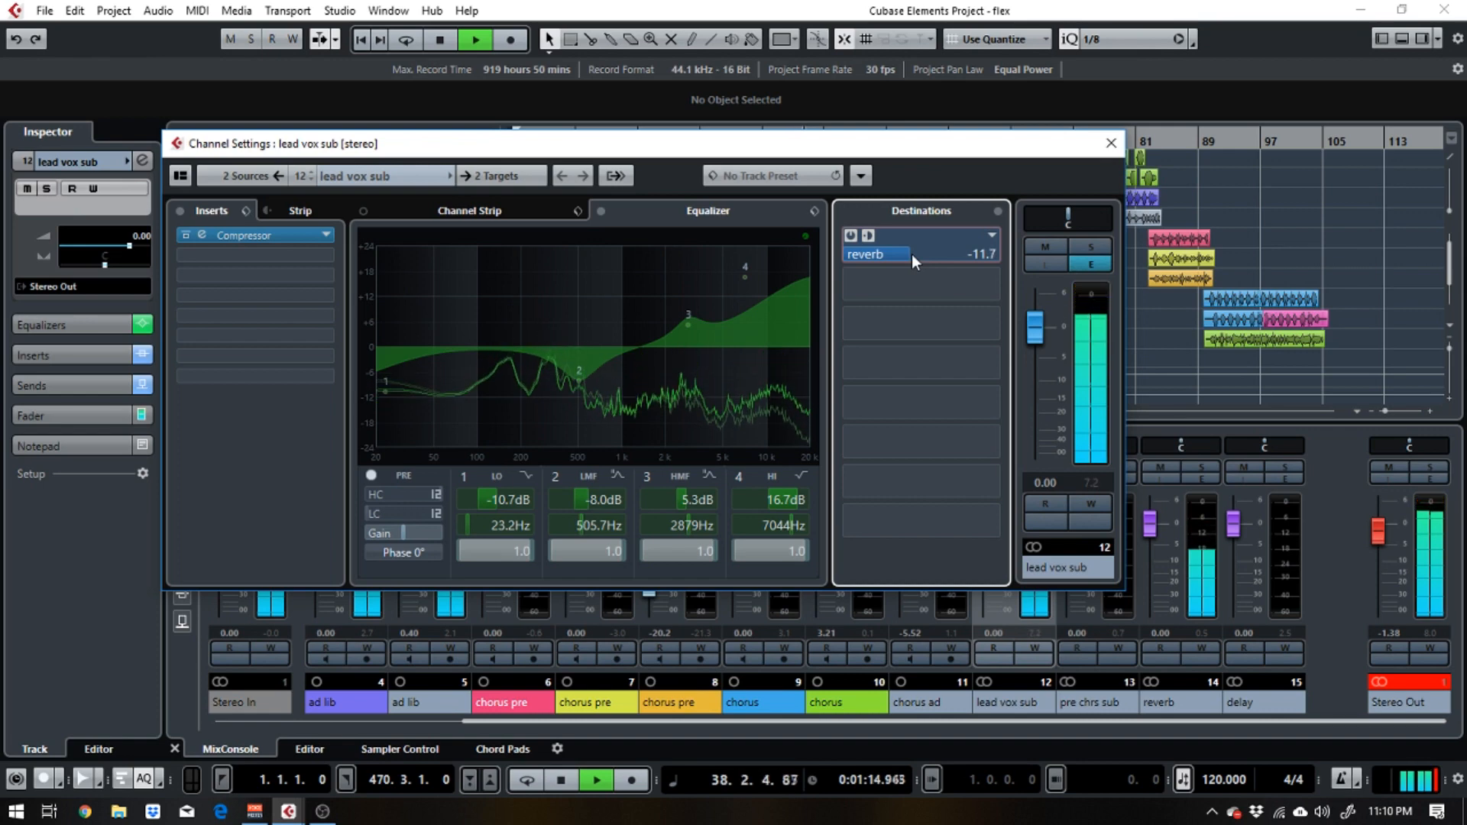
{"action": "left_click_drag", "start_coordinate": [911, 254], "coordinate": [914, 255]}
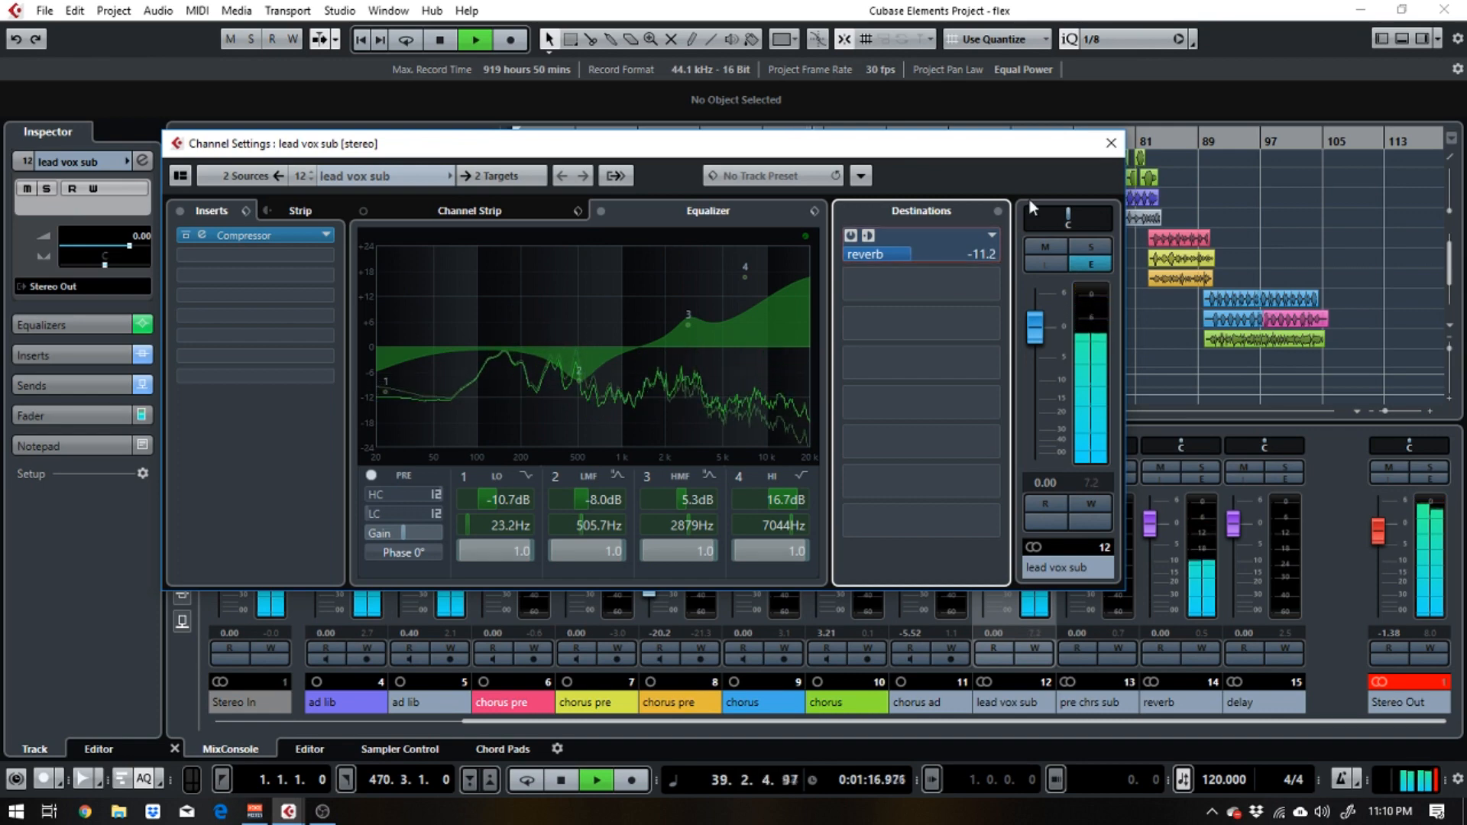
{"action": "left_click", "coordinate": [1117, 152]}
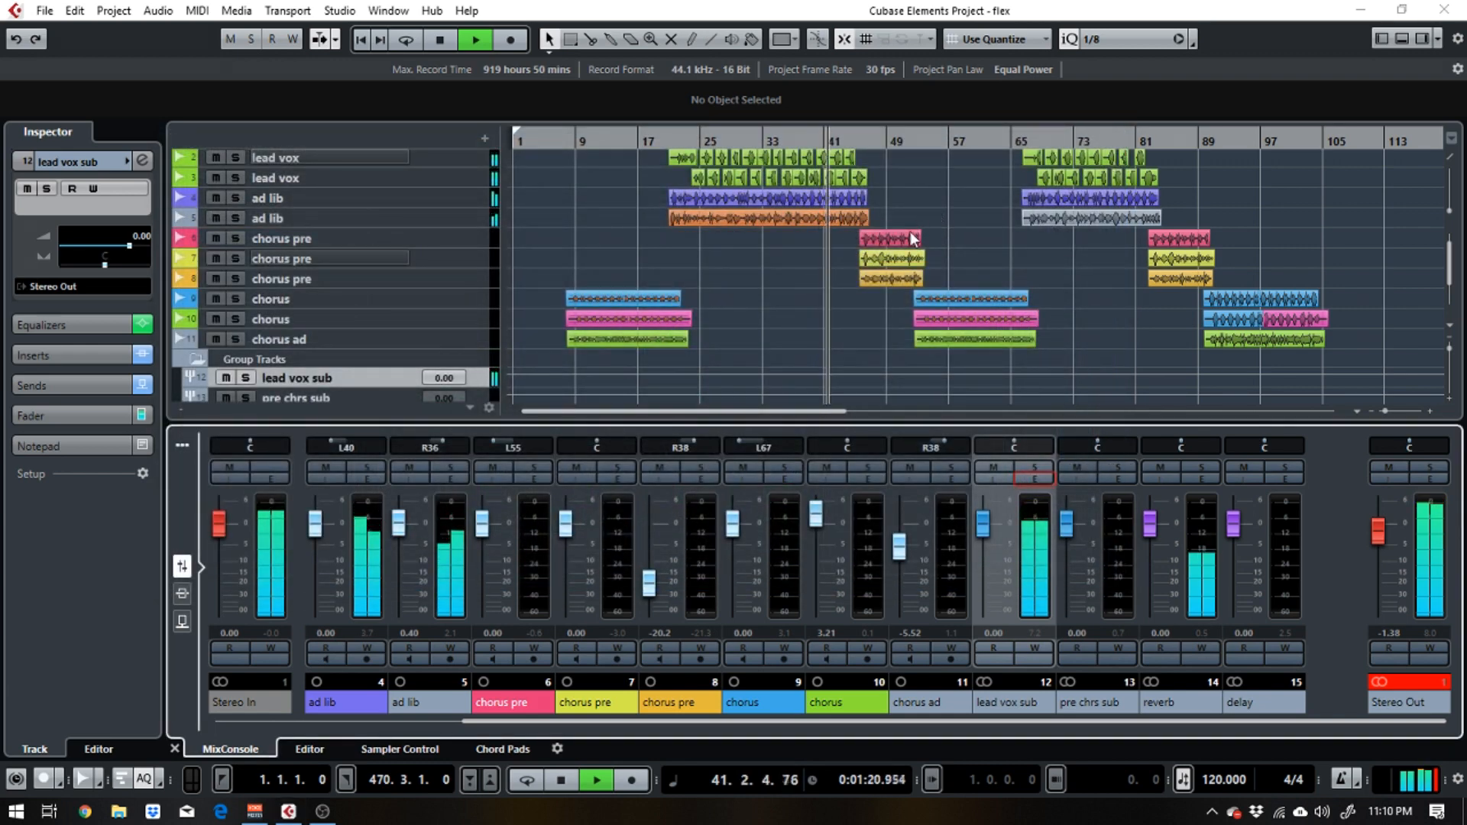
{"action": "key", "text": "space"}
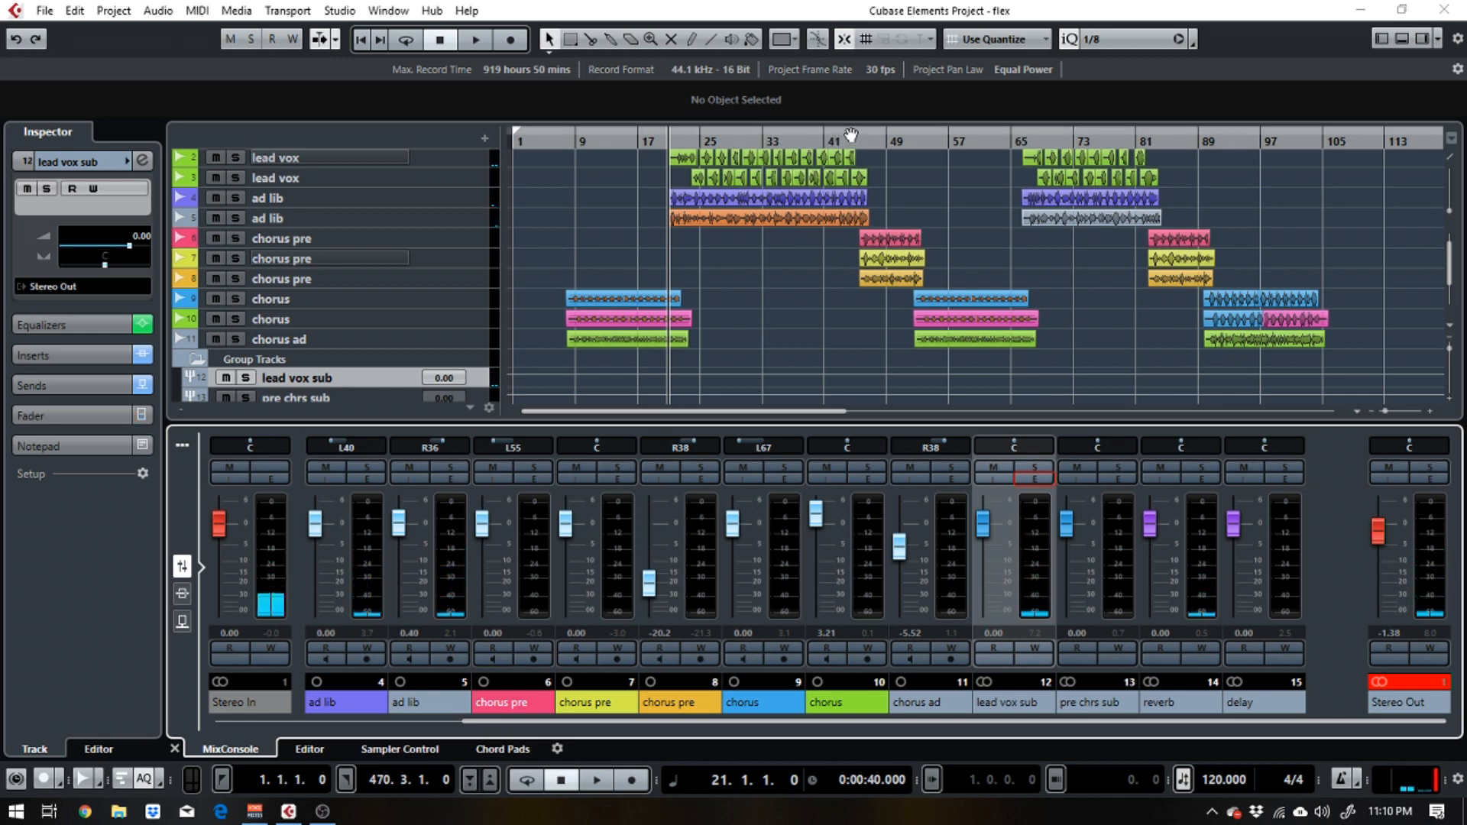
Turn on cycle mode, play the full mix from bar 21 while checking the lead vox channels, and stop playback
{"action": "key", "text": "slash"}
{"action": "key", "text": "space"}
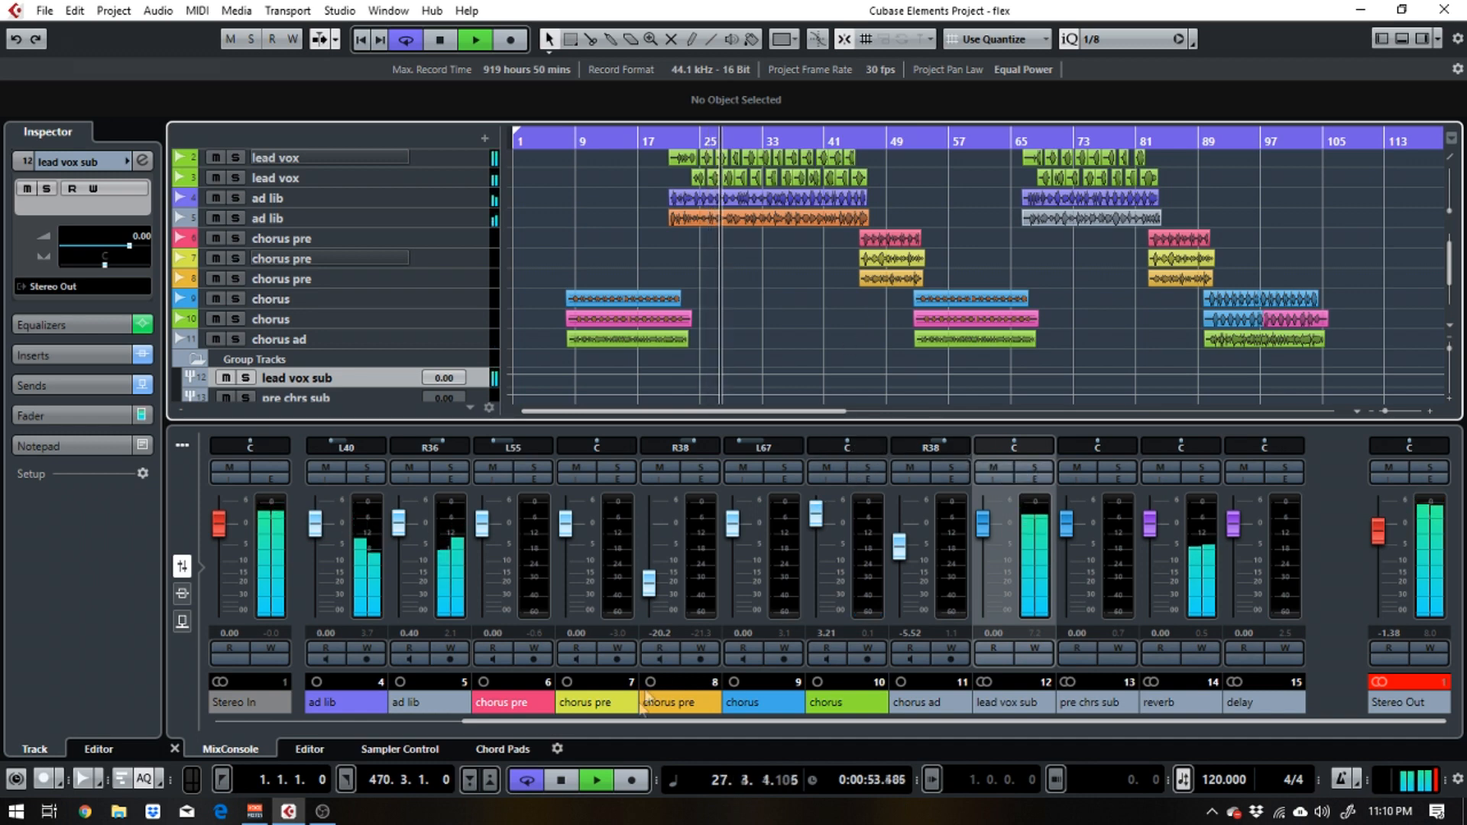
{"action": "left_click", "coordinate": [624, 723]}
{"action": "scroll", "coordinate": [581, 734], "scroll_direction": "left", "scroll_amount": 1}
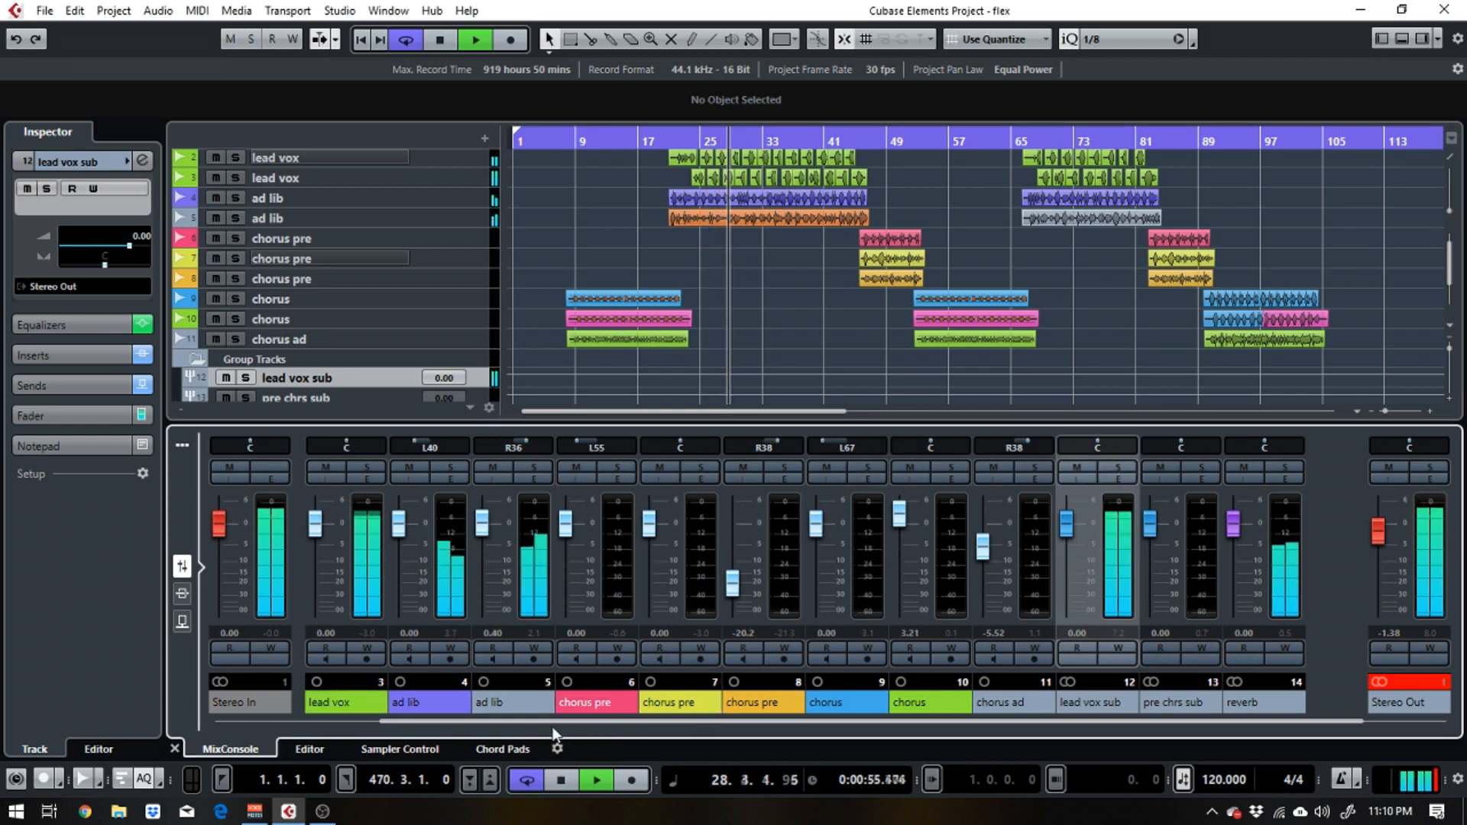
{"action": "scroll", "coordinate": [555, 728], "scroll_direction": "left", "scroll_amount": 1}
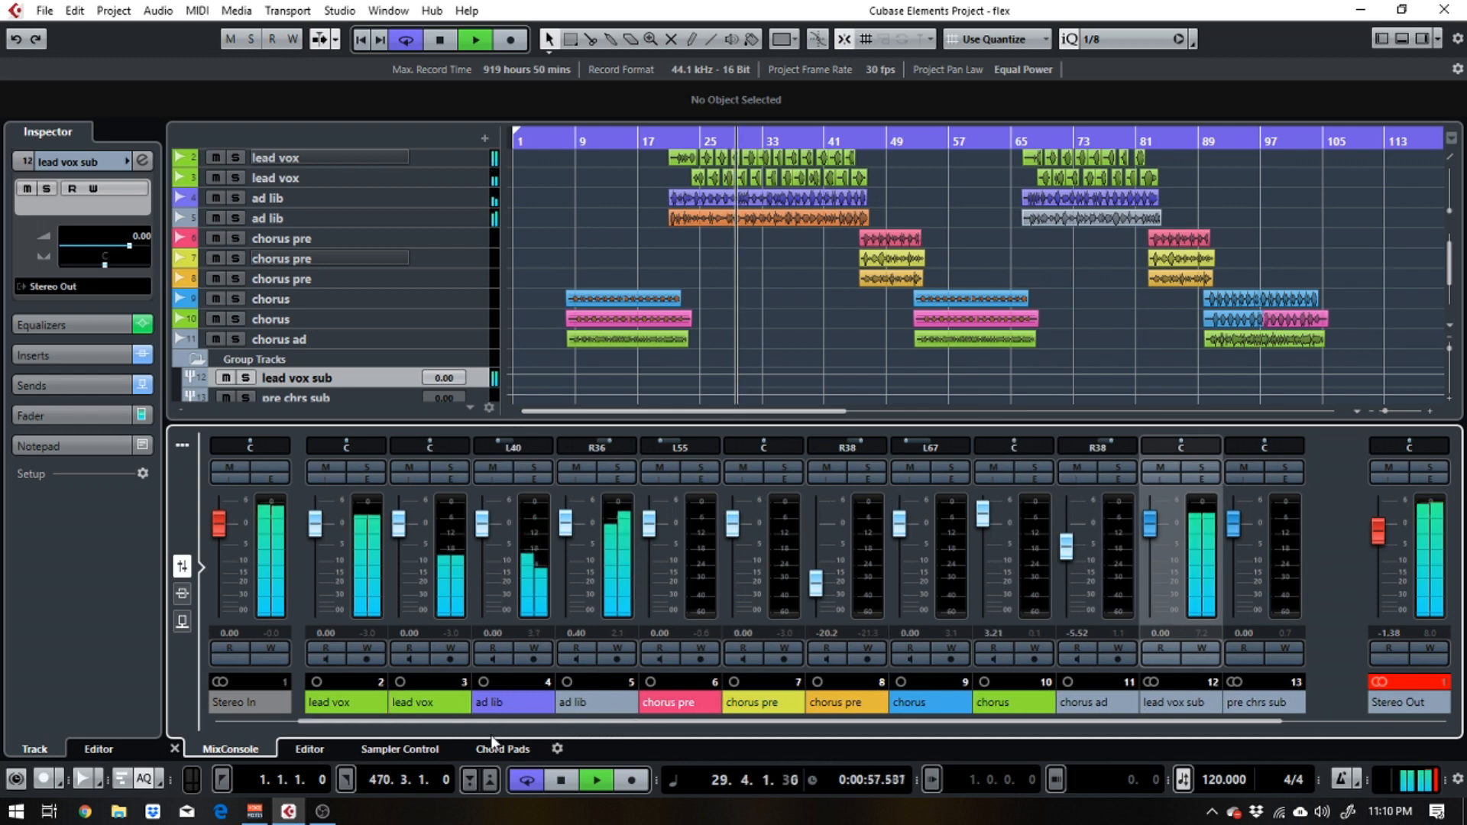
{"action": "key", "text": "space"}
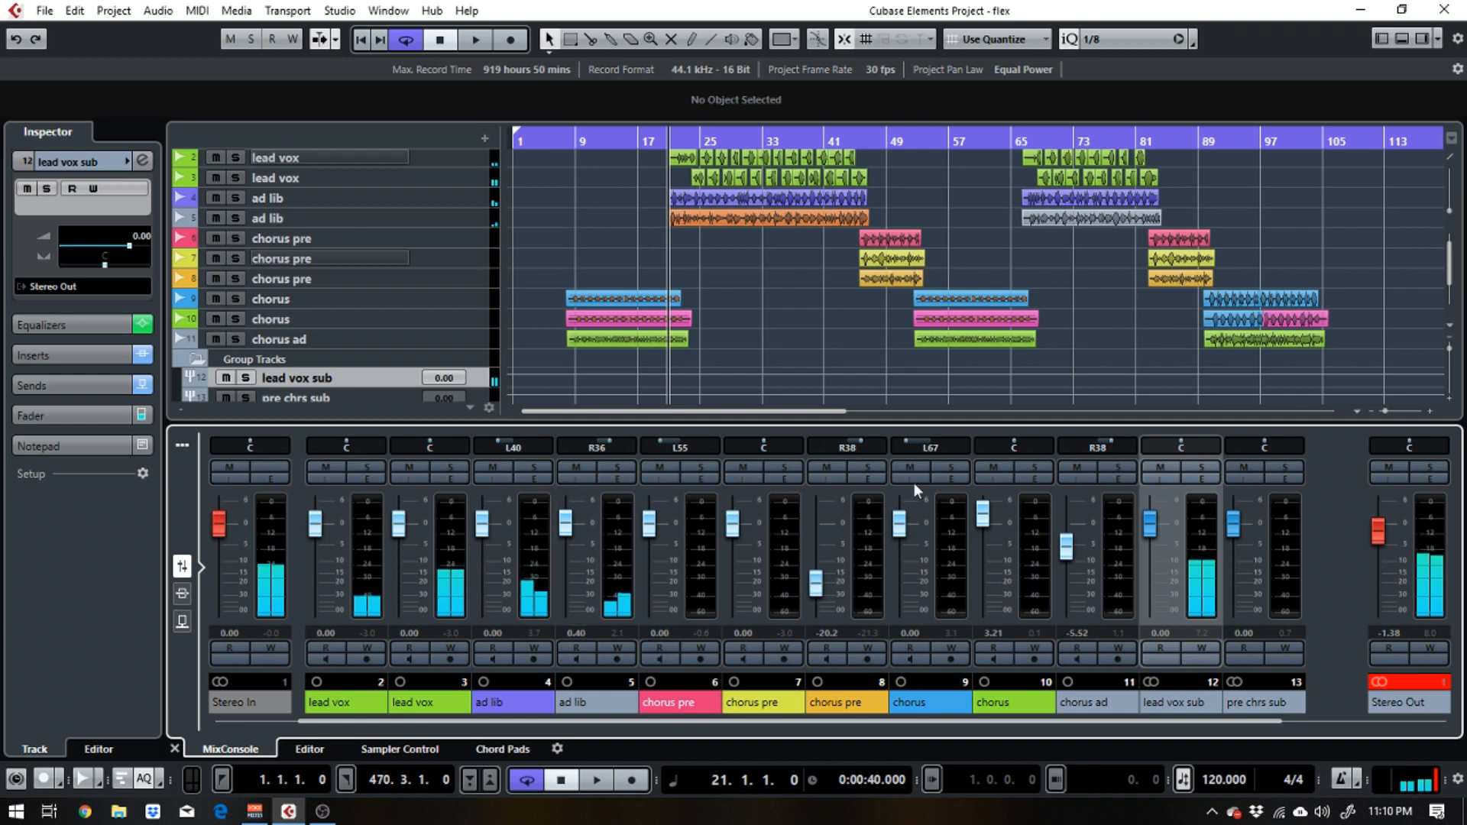
Solo pre chrs sub and ad lib channel 4, and add an active delay send to that ad lib during playback
{"action": "left_click", "coordinate": [1282, 466]}
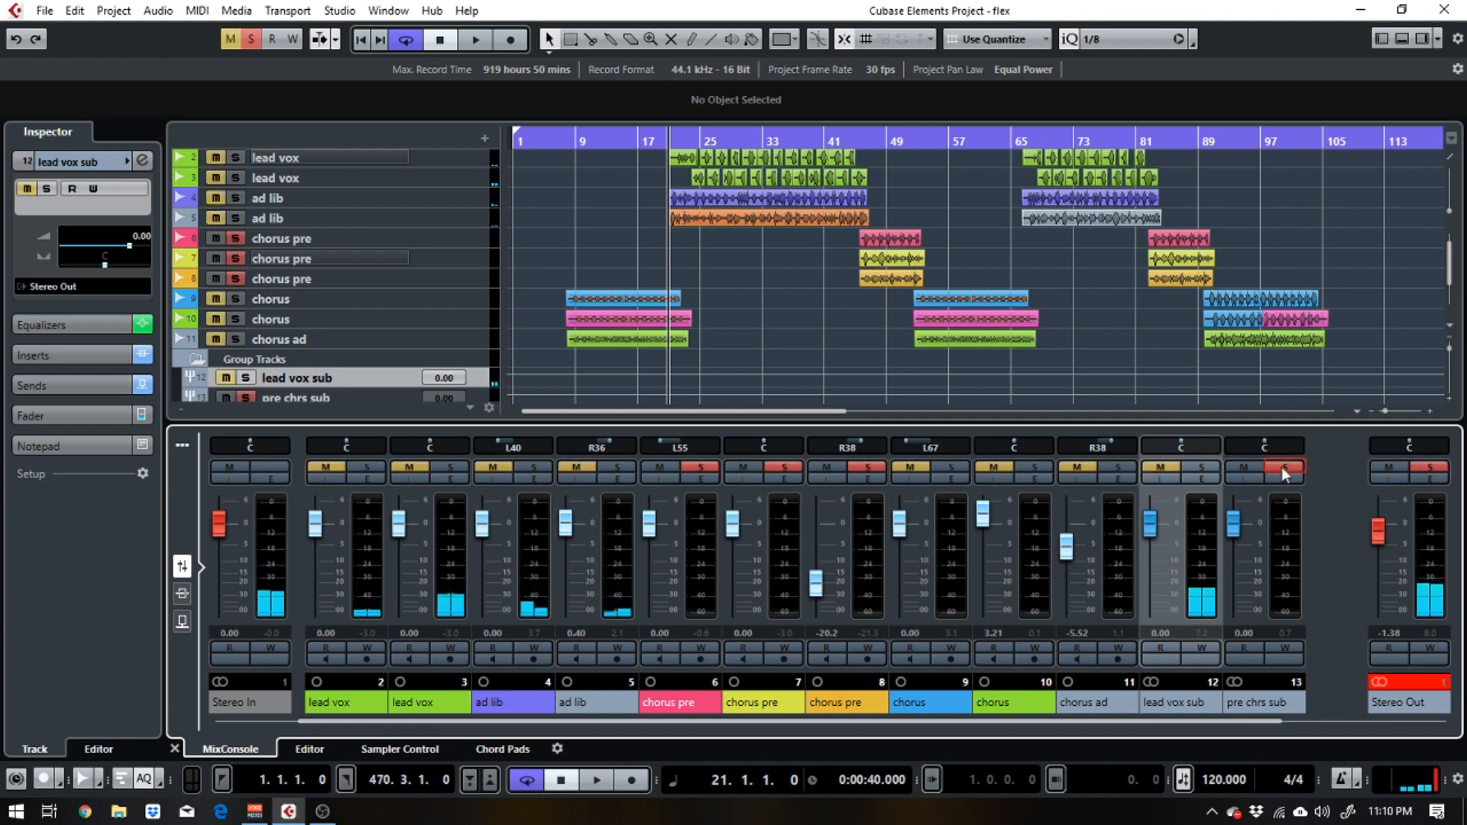
{"action": "left_click", "coordinate": [532, 480]}
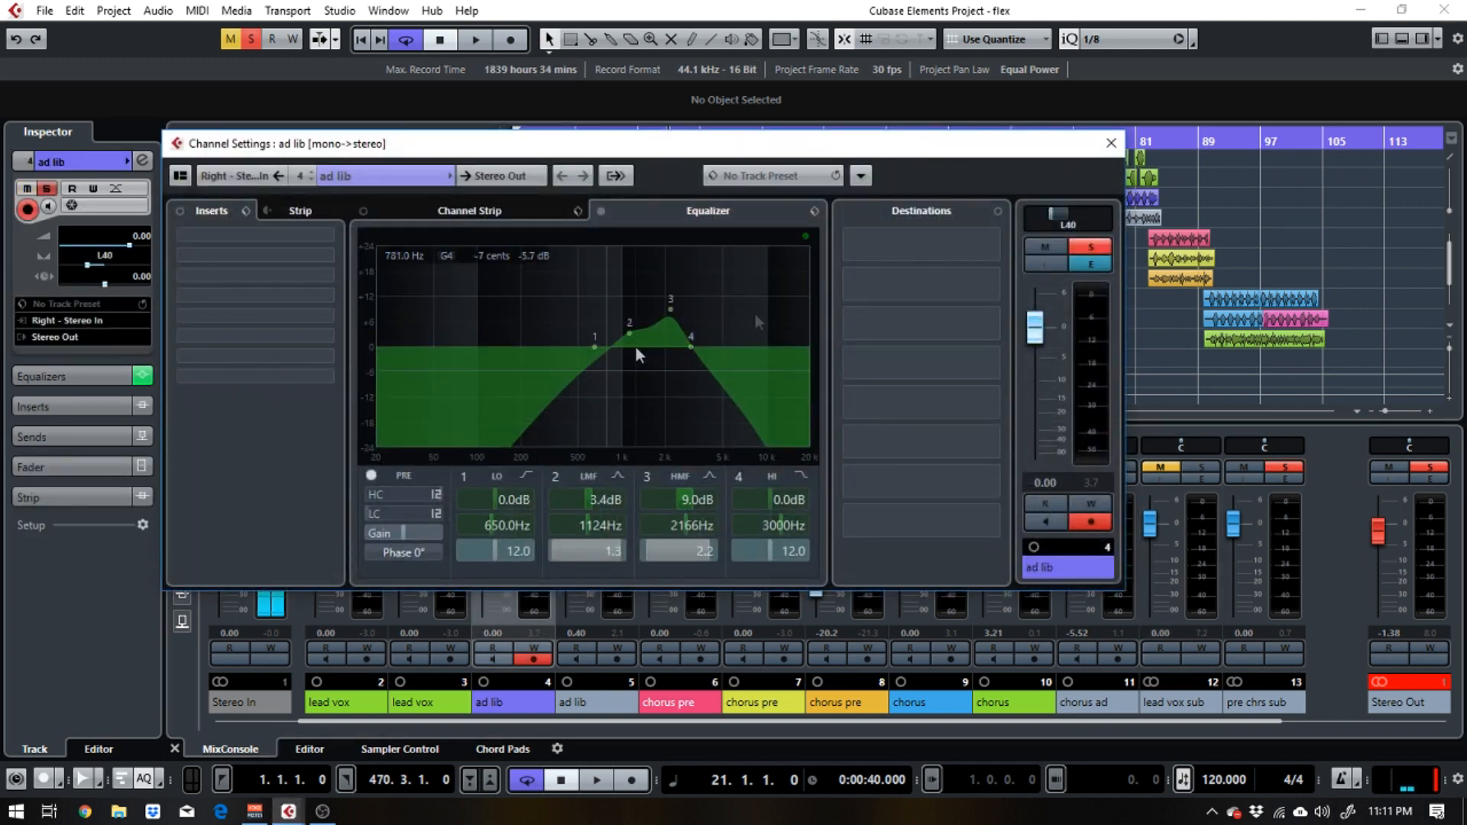
{"action": "left_click", "coordinate": [902, 243]}
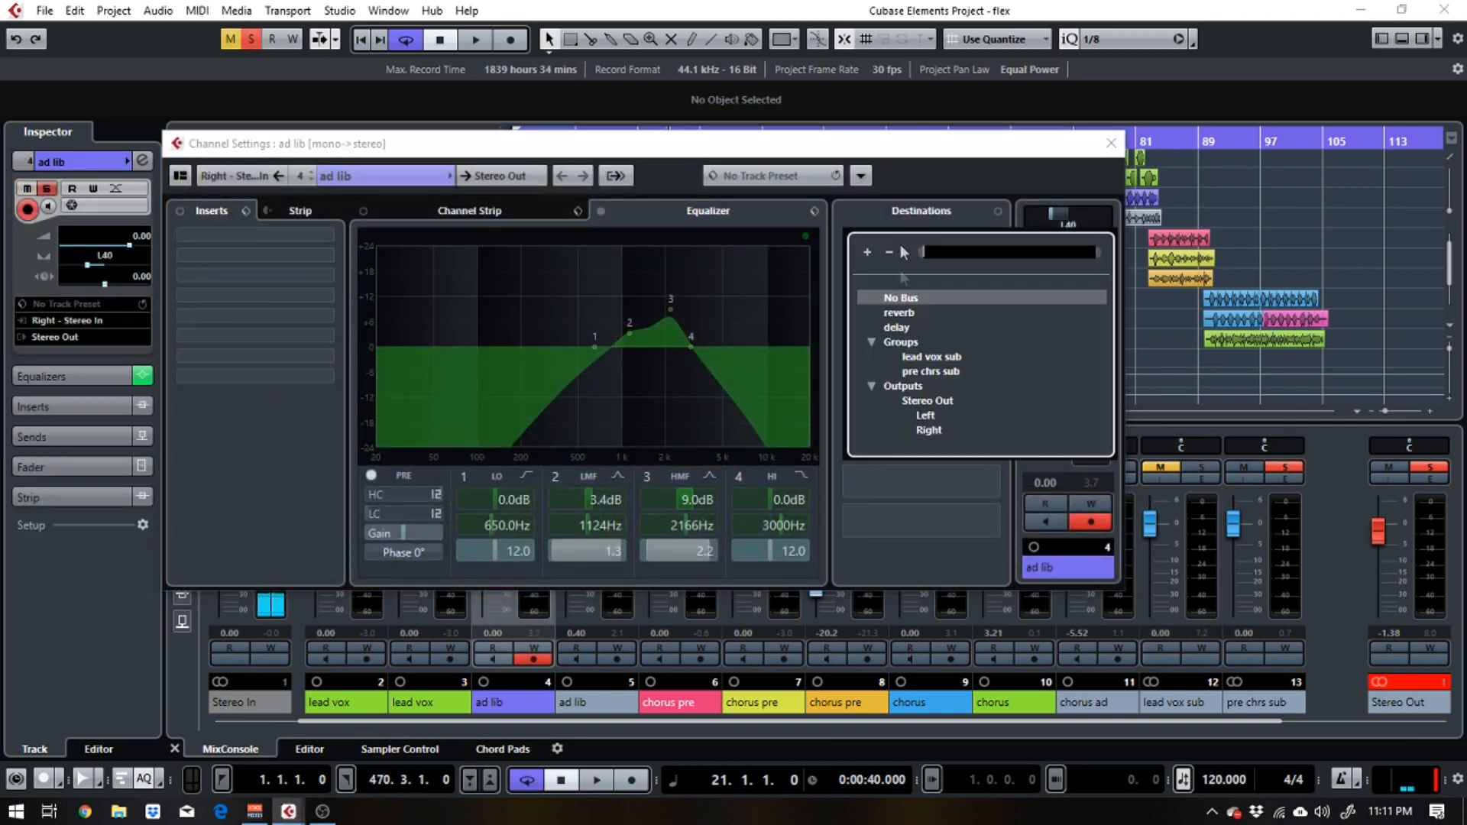
{"action": "left_click", "coordinate": [898, 326]}
{"action": "key", "text": "space"}
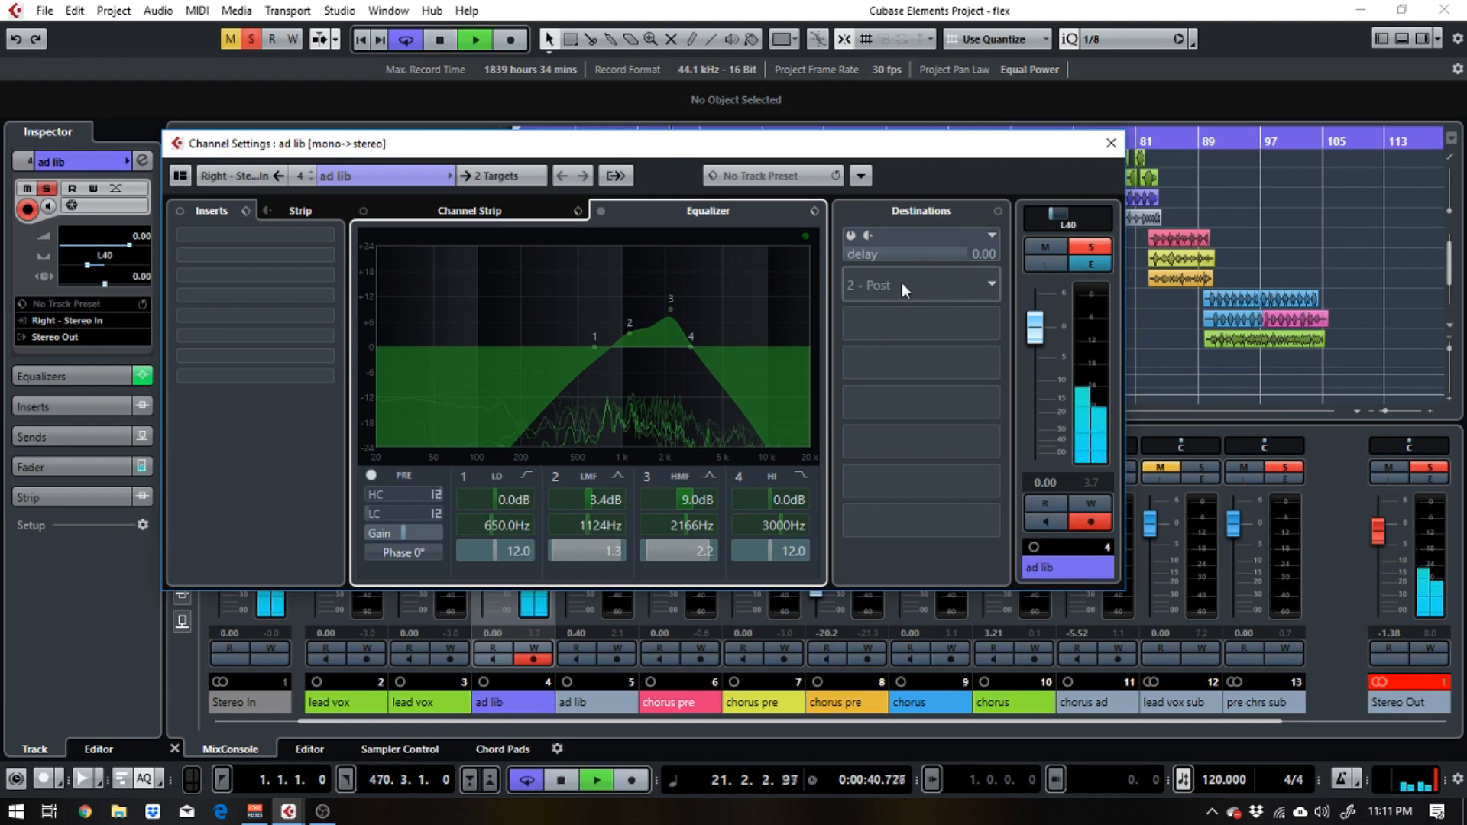
{"action": "left_click", "coordinate": [854, 235]}
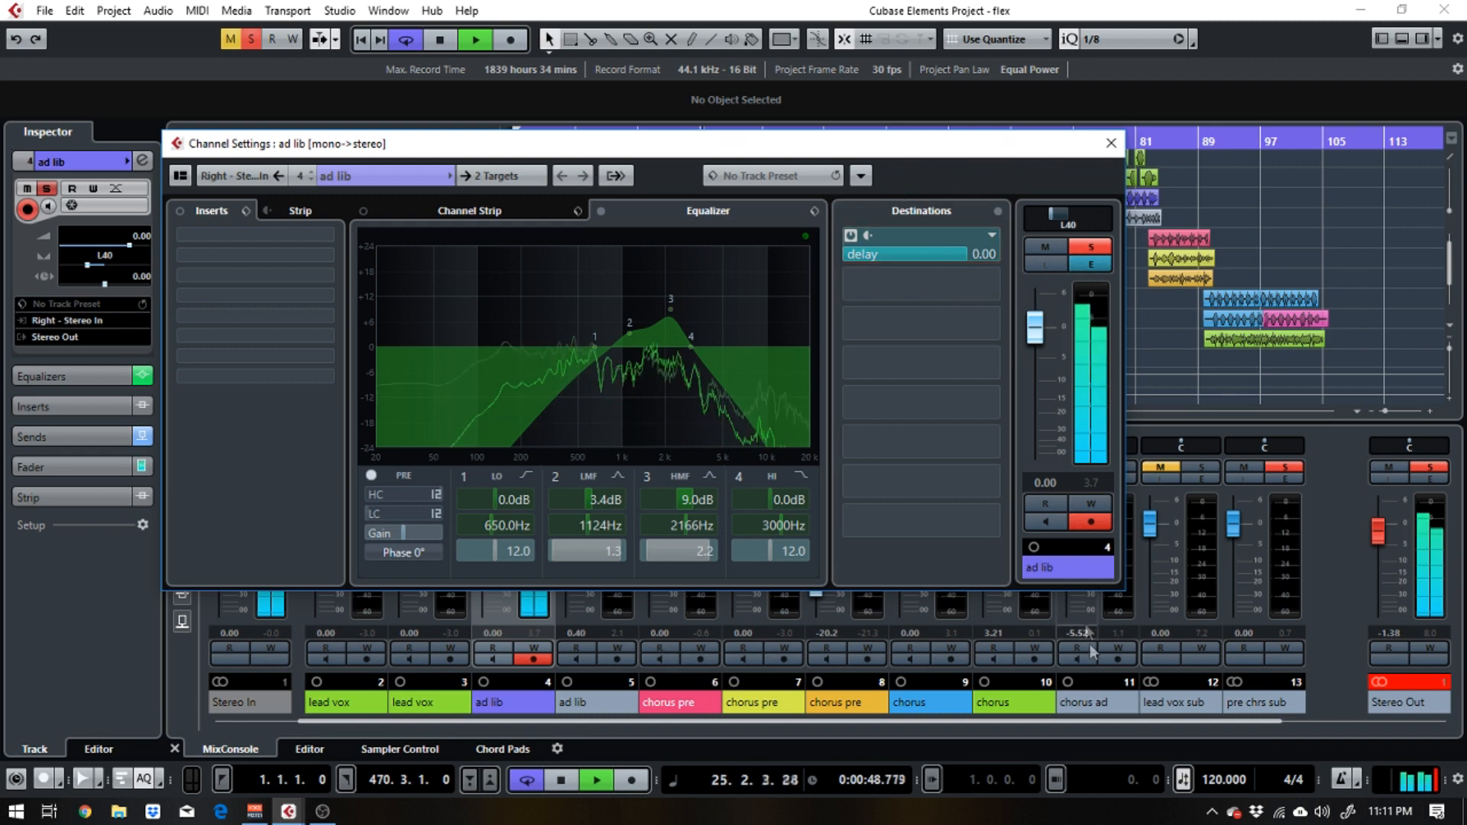
Clear the solo on pre chrs sub and solo the delay channel to hear it with the ad lib
{"action": "left_click_drag", "start_coordinate": [1103, 723], "coordinate": [1247, 723]}
{"action": "left_click", "coordinate": [1118, 467]}
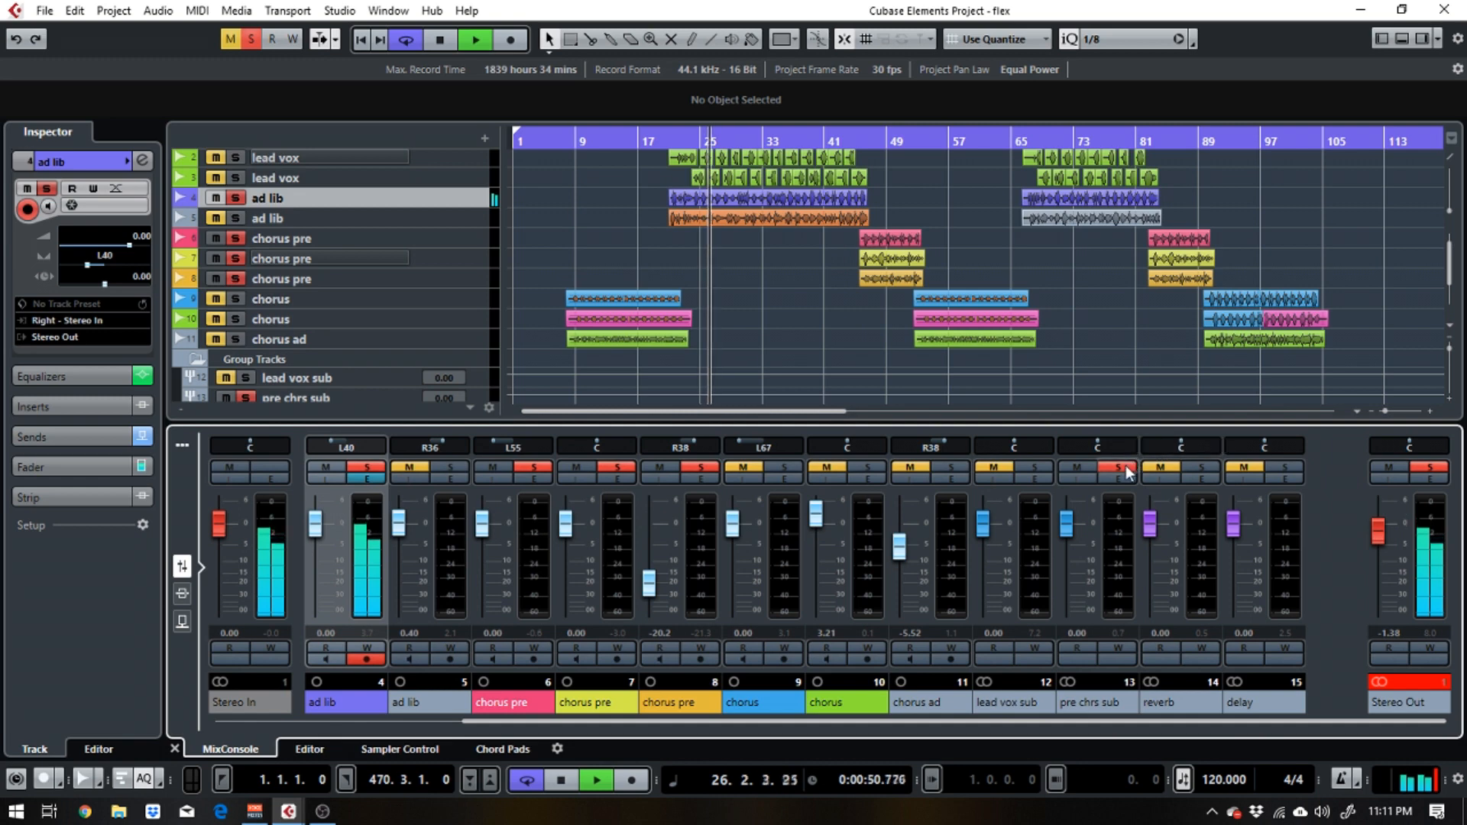
{"action": "left_click", "coordinate": [1284, 466]}
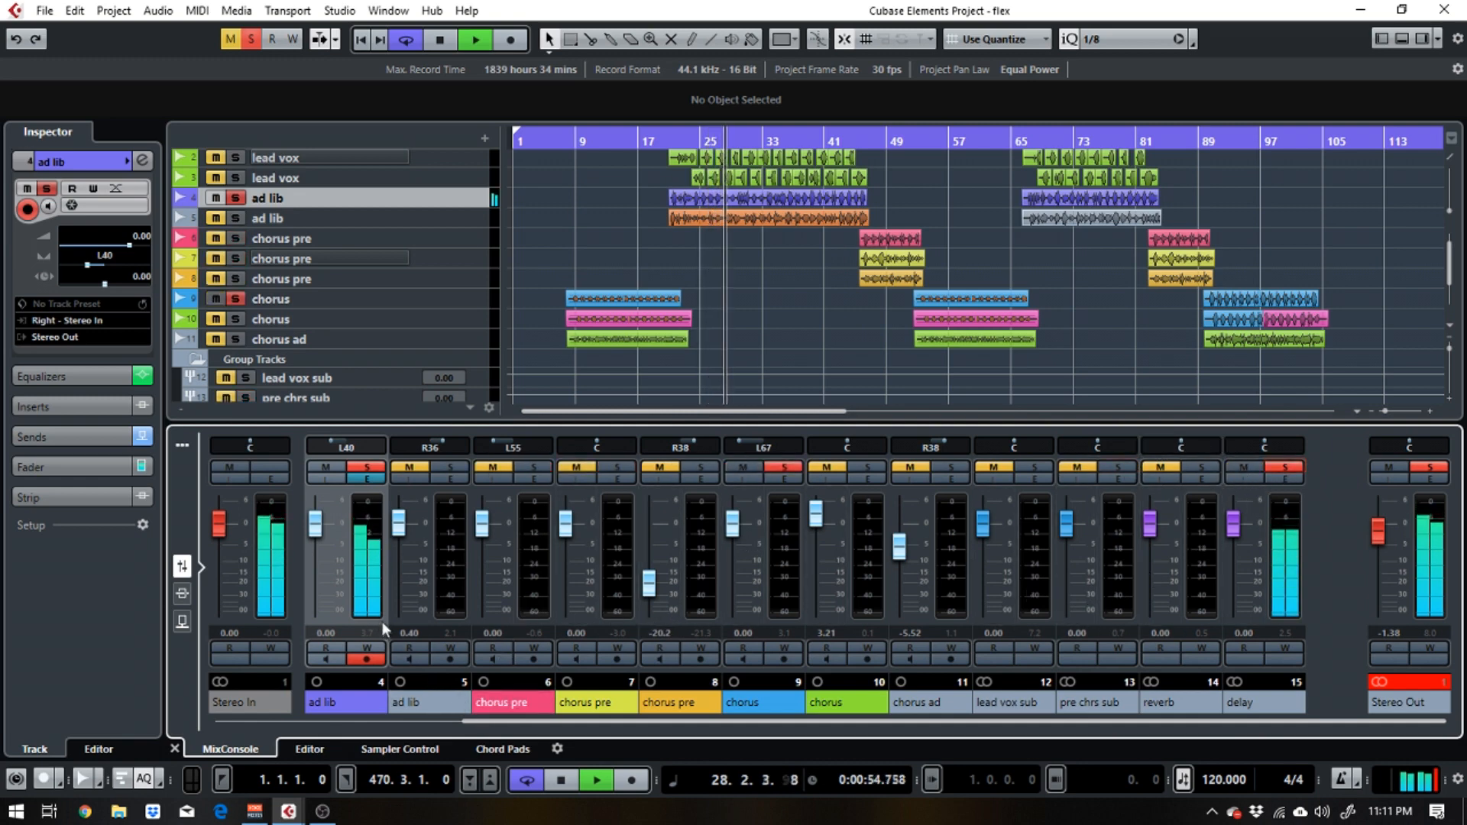
Compare ad lib channel 4 with its delay send bypassed and active in the channel settings
{"action": "left_click", "coordinate": [369, 480]}
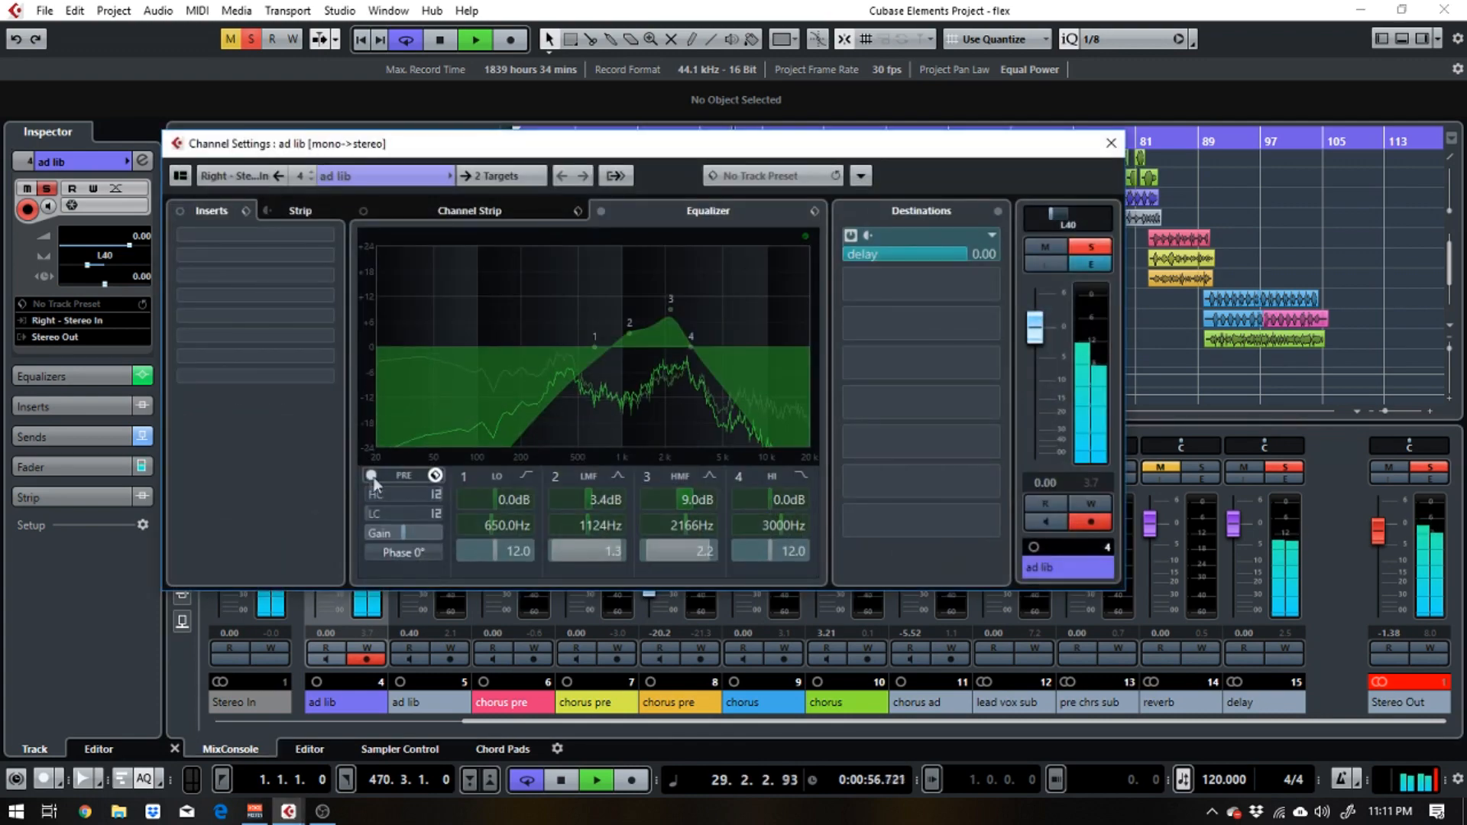
{"action": "left_click", "coordinate": [851, 237]}
{"action": "left_click", "coordinate": [848, 240]}
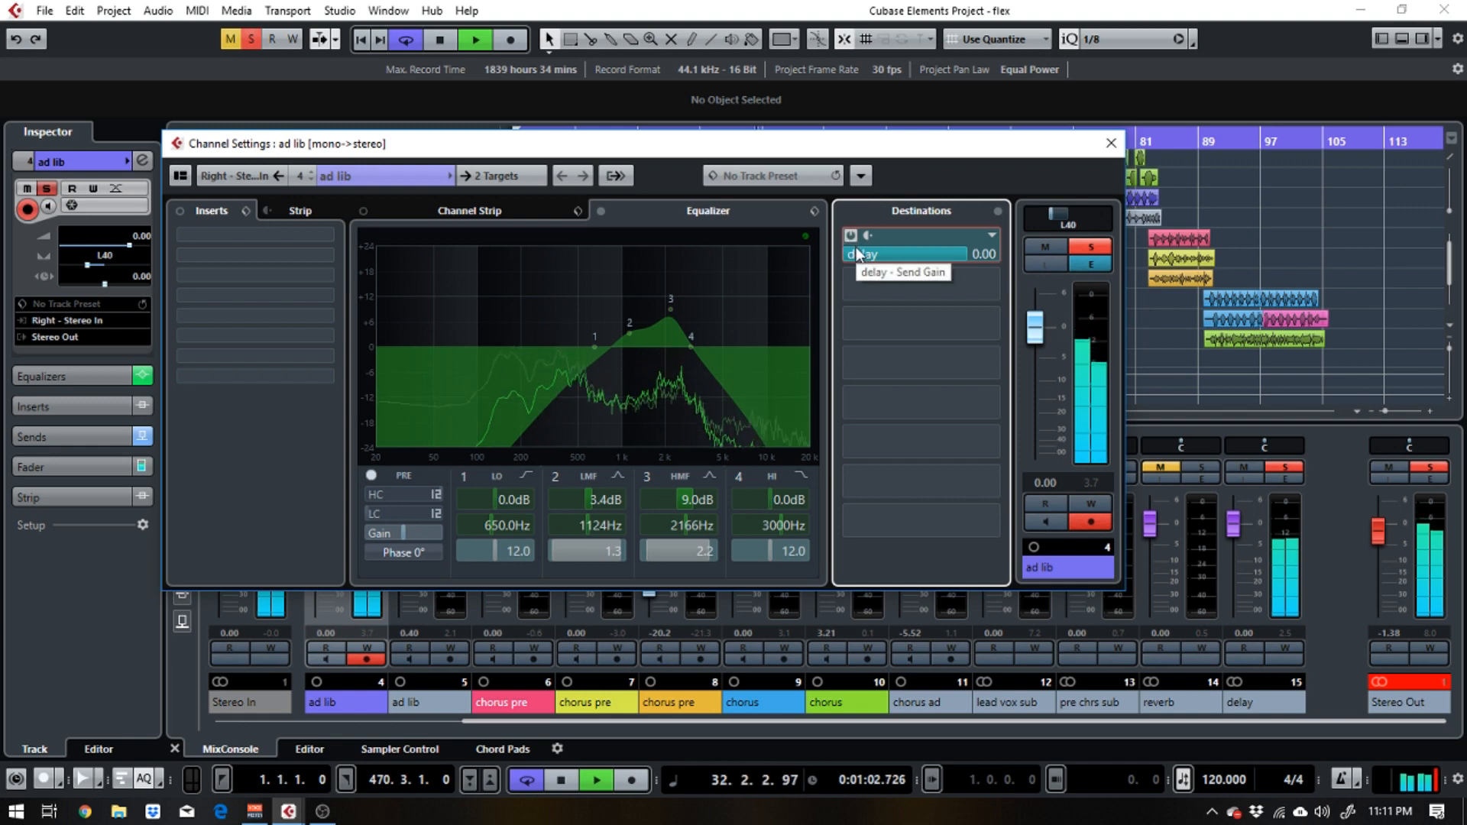
Clear the soloed chorus, ad lib and delay channels and play the full mix from bar 21
{"action": "left_click", "coordinate": [1110, 153]}
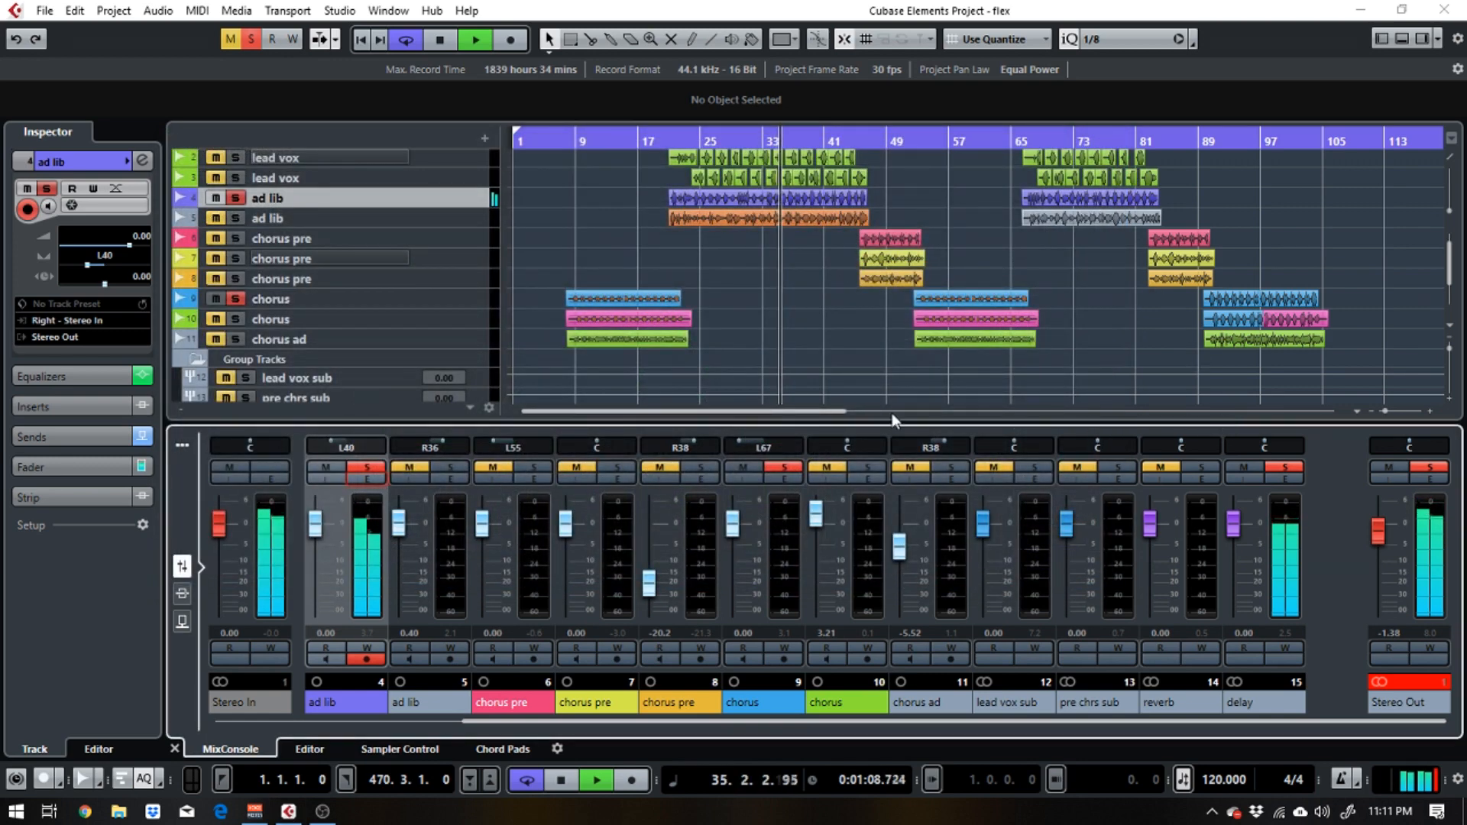
{"action": "left_click", "coordinate": [777, 466]}
{"action": "key", "text": "space"}
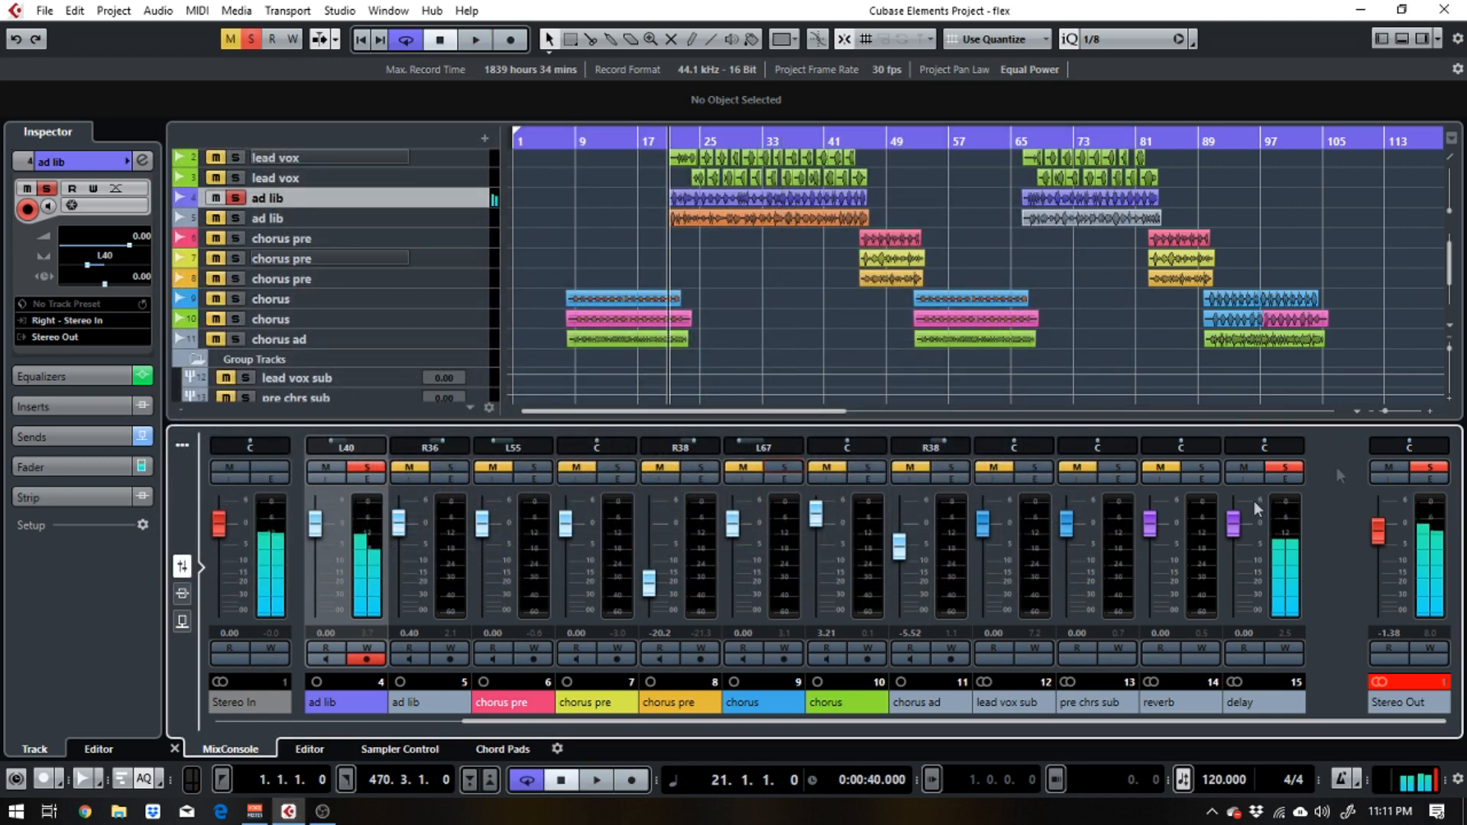
{"action": "left_click", "coordinate": [369, 469]}
{"action": "key", "text": "space"}
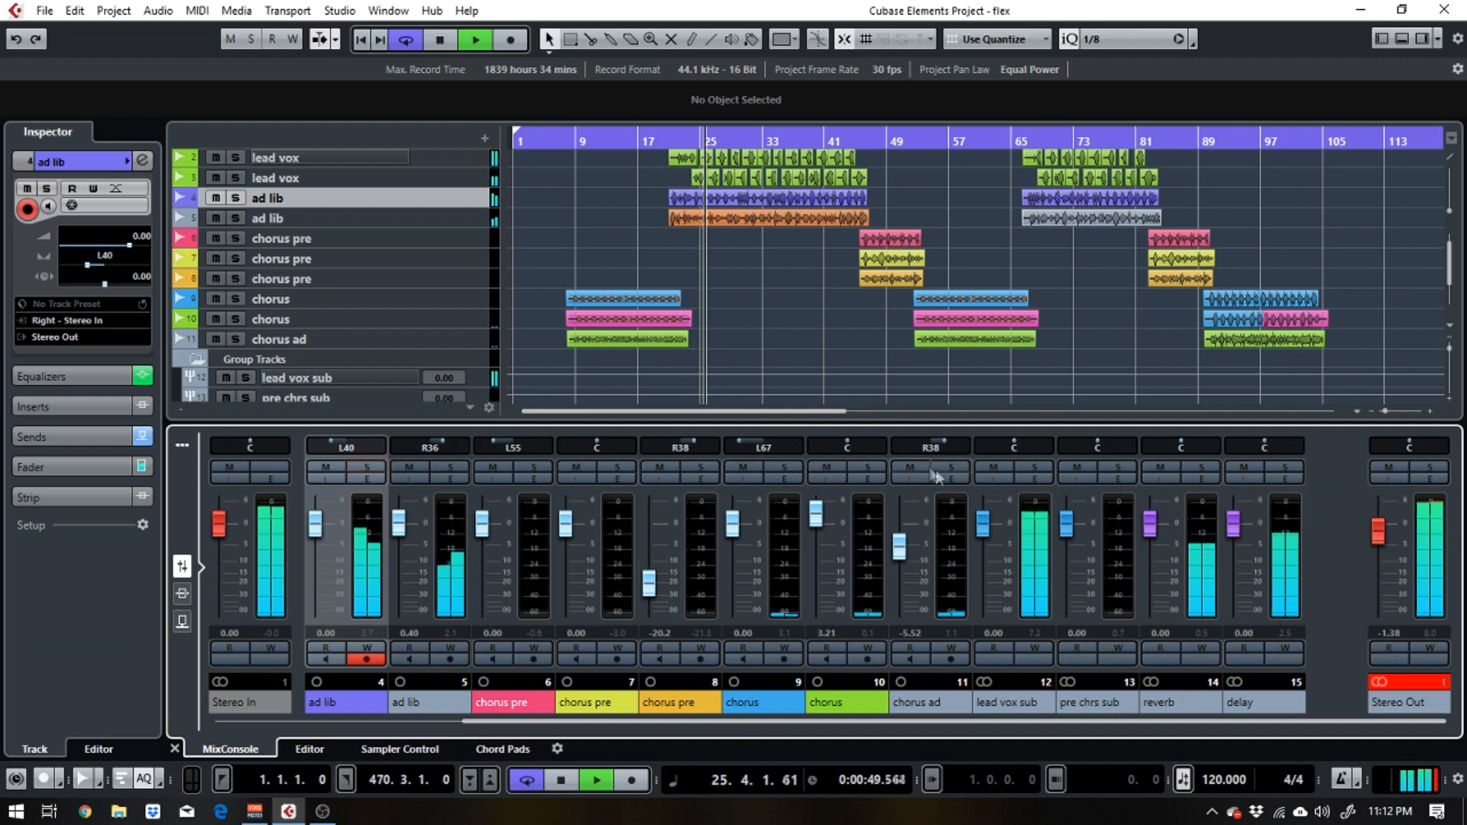
Solo lead vox sub and both ad lib channels during playback to hear them together with their effects
{"action": "left_click", "coordinate": [1031, 467]}
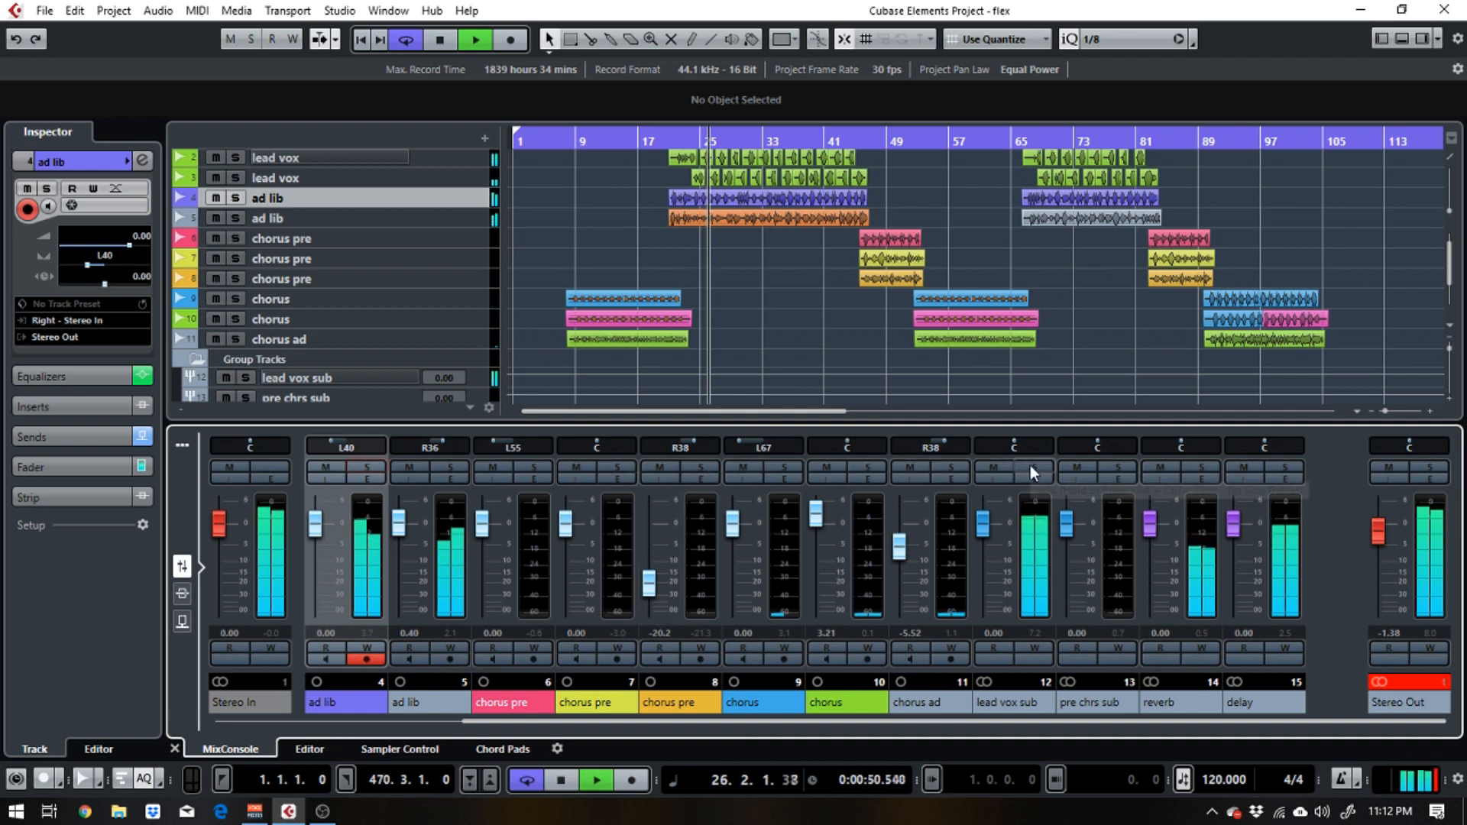
{"action": "left_click", "coordinate": [450, 467]}
{"action": "left_click", "coordinate": [367, 467]}
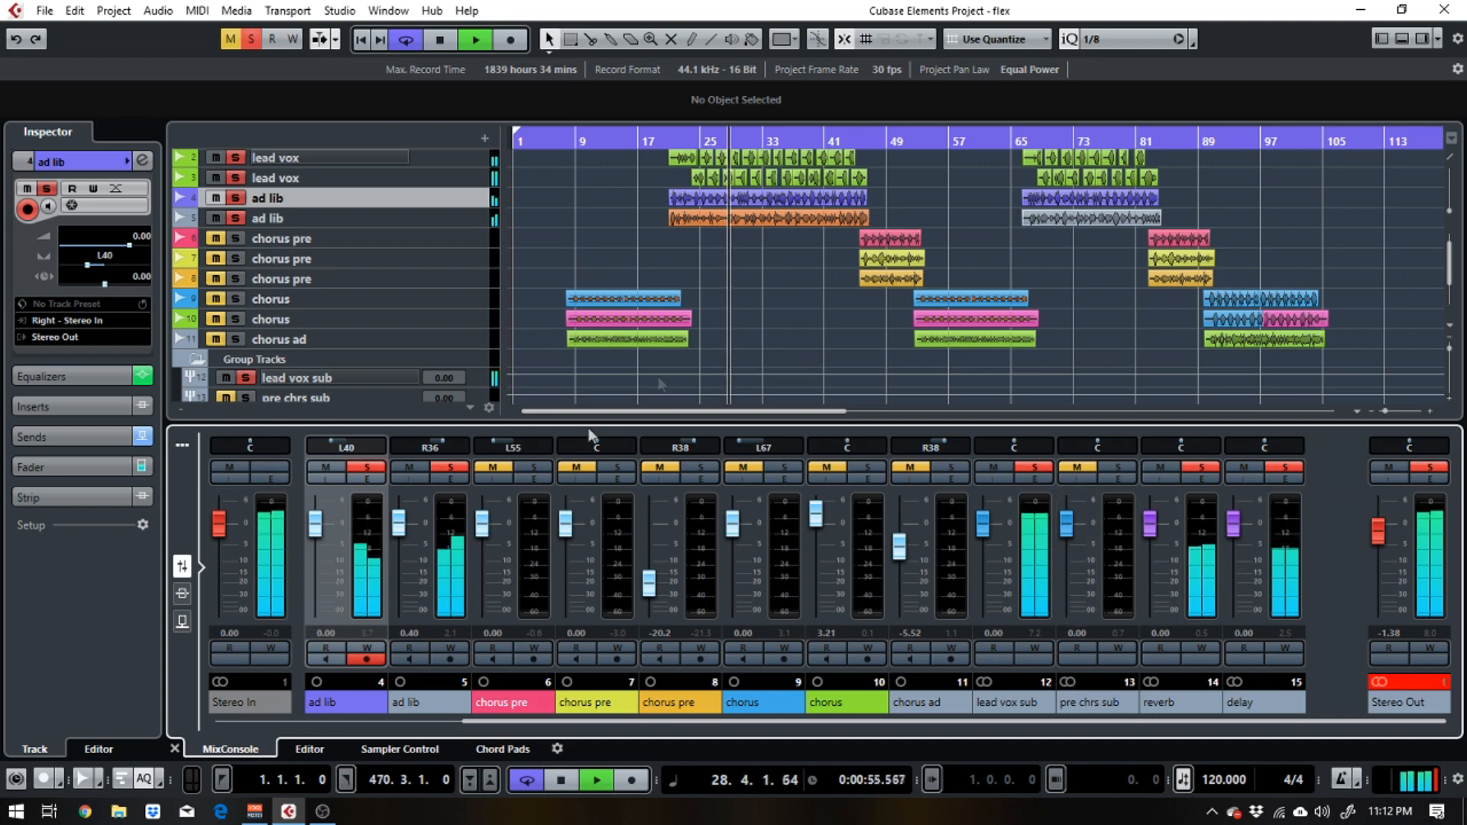
Insert PingPongDelay on ad lib channel 5, load the Slap Back Delay Stereo preset, and stop playback
{"action": "left_click", "coordinate": [447, 478]}
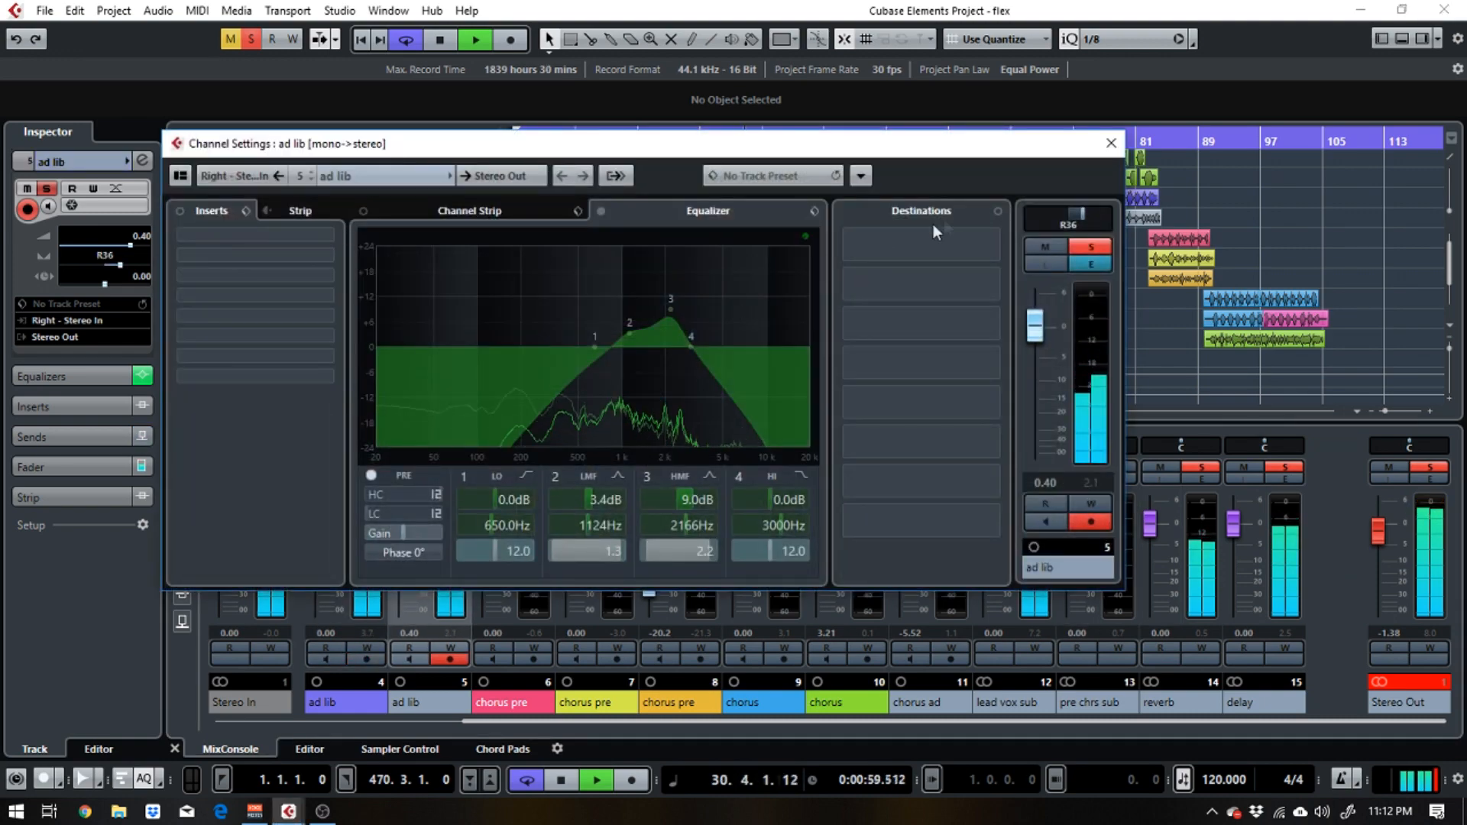
{"action": "left_click", "coordinate": [245, 232]}
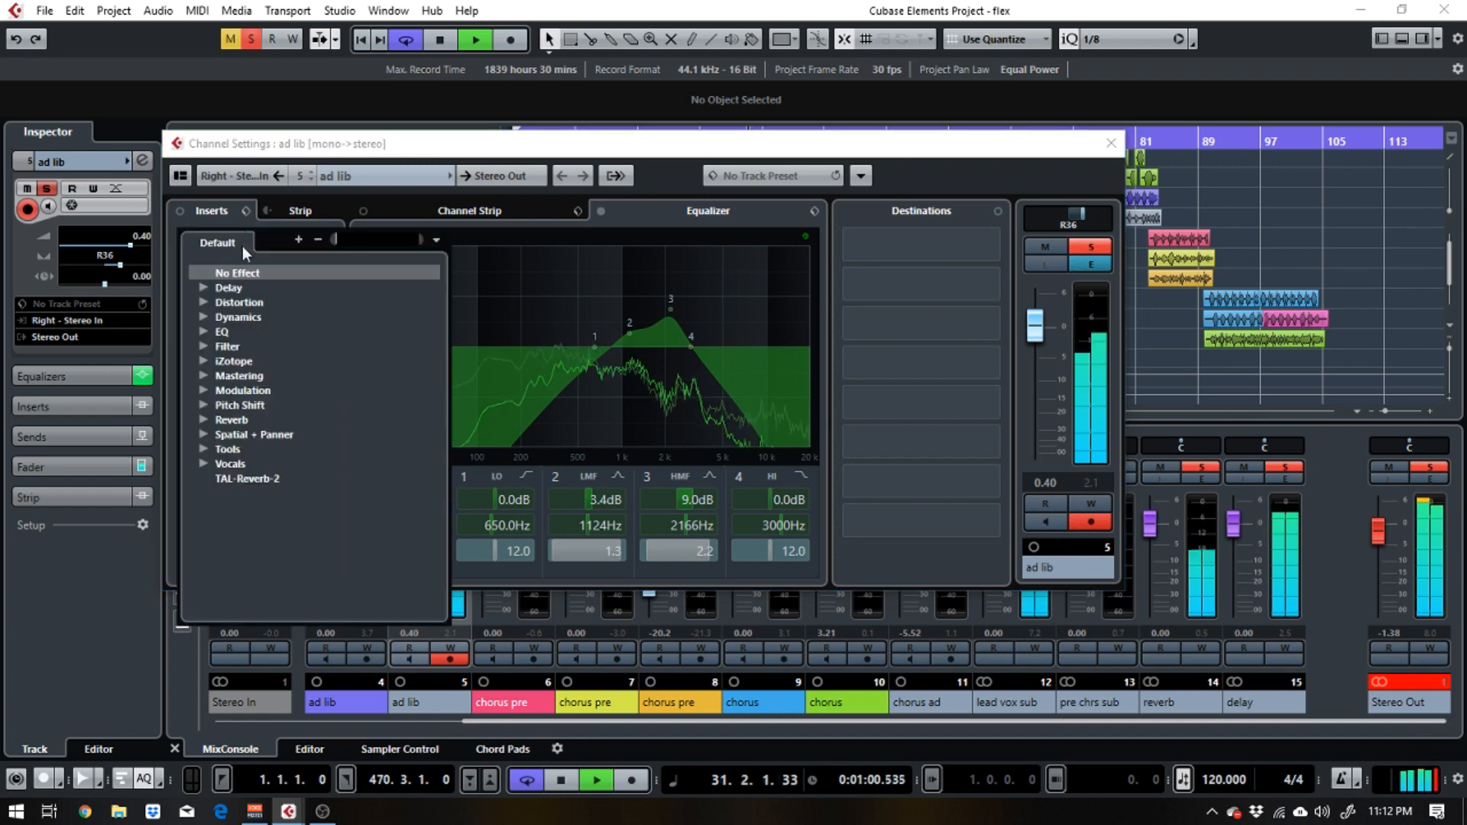
{"action": "left_click", "coordinate": [203, 287]}
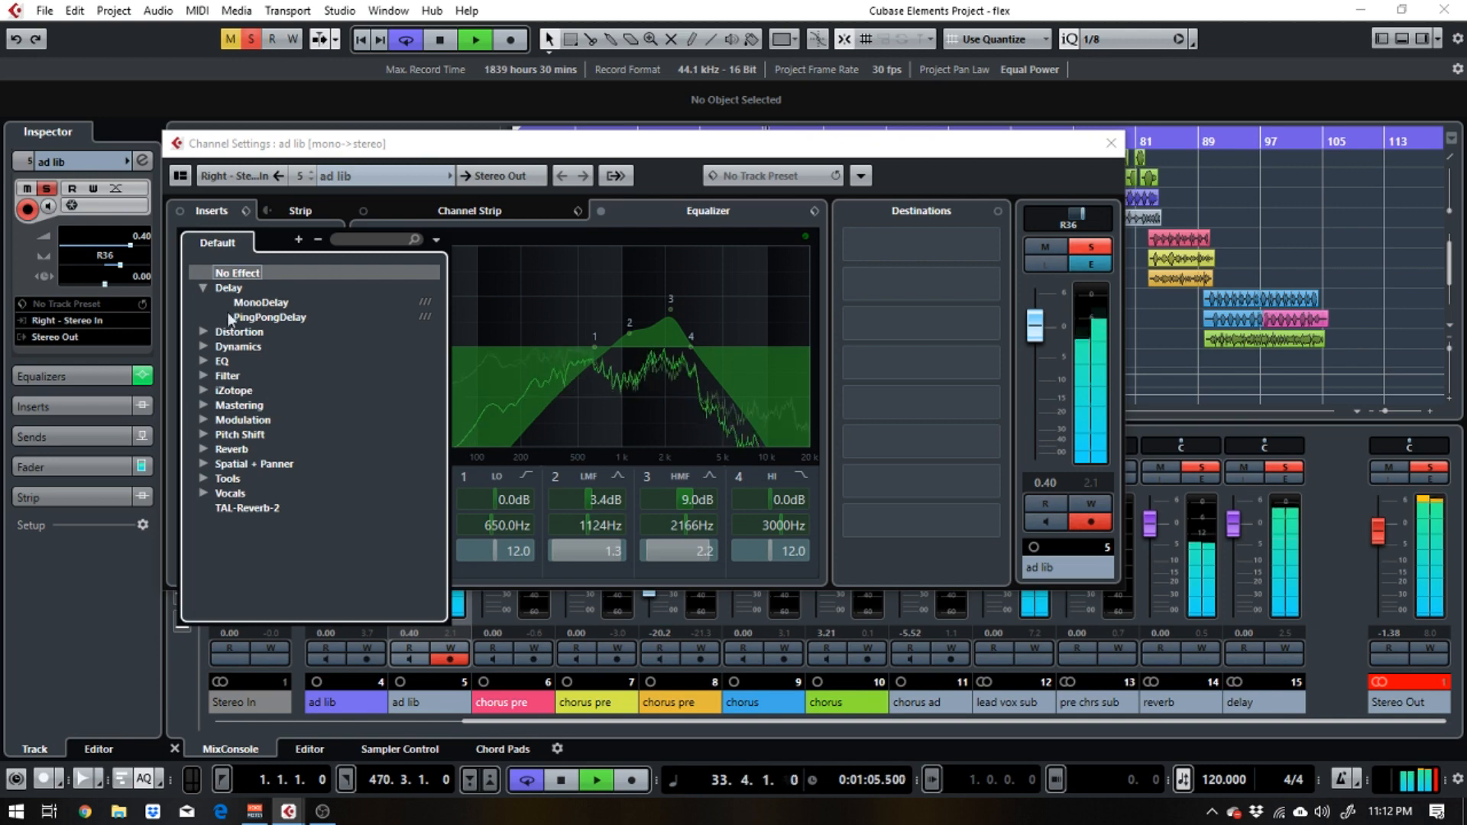
{"action": "left_click", "coordinate": [254, 317]}
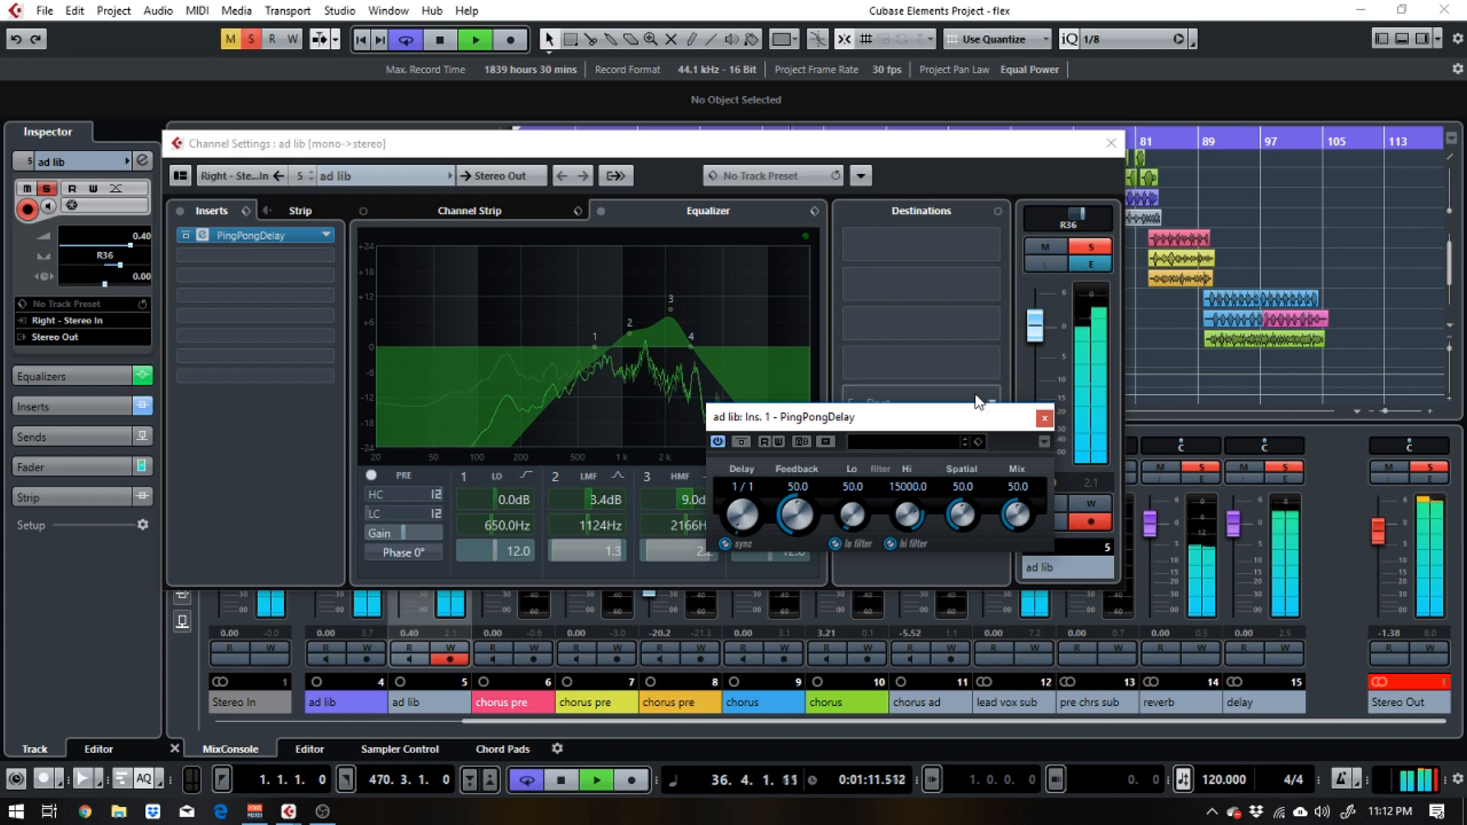
{"action": "left_click", "coordinate": [940, 442]}
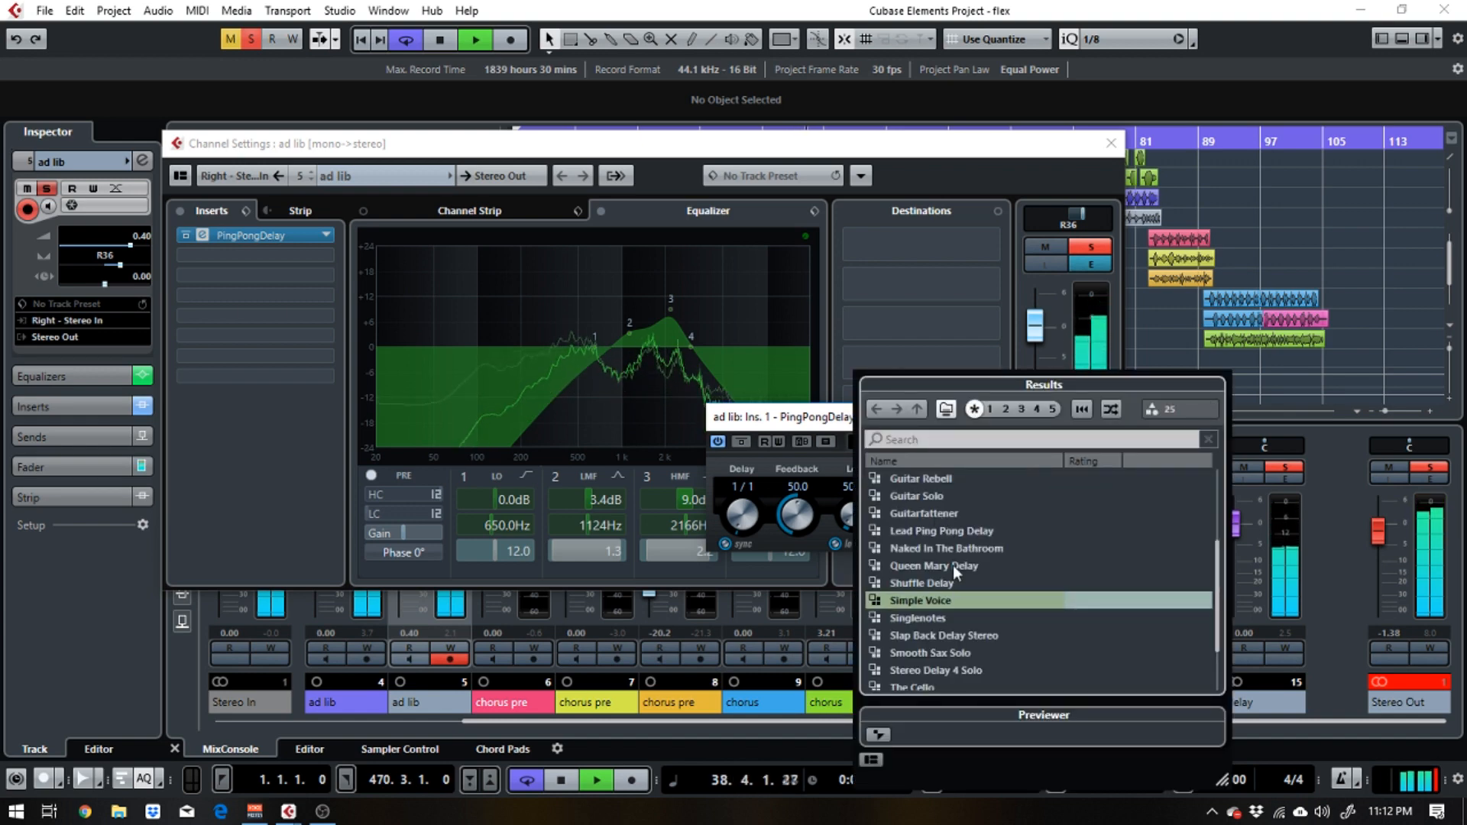
{"action": "double_click", "coordinate": [944, 635]}
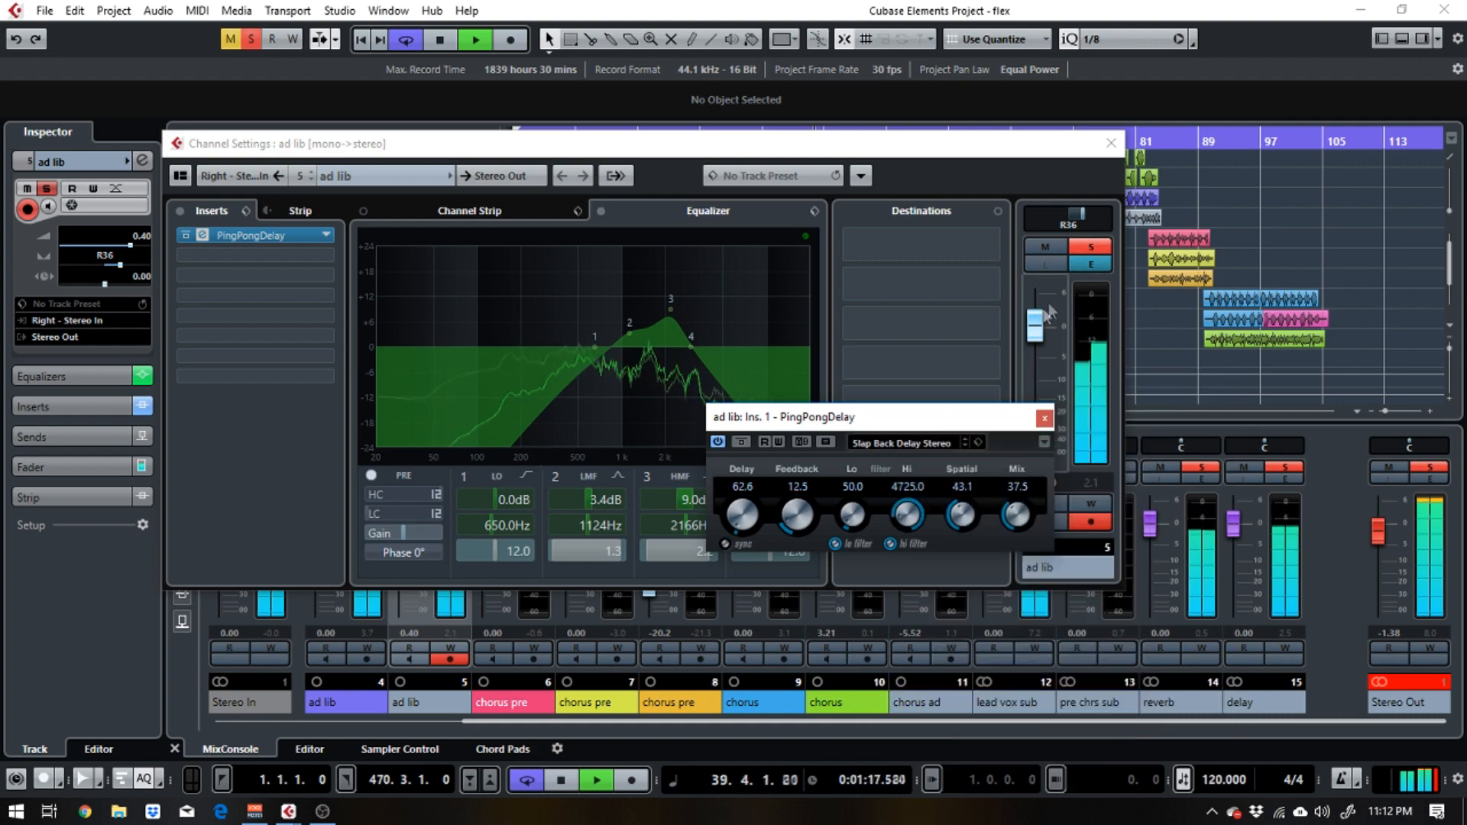
{"action": "left_click", "coordinate": [1111, 144]}
{"action": "left_click_drag", "start_coordinate": [955, 169], "coordinate": [1191, 373]}
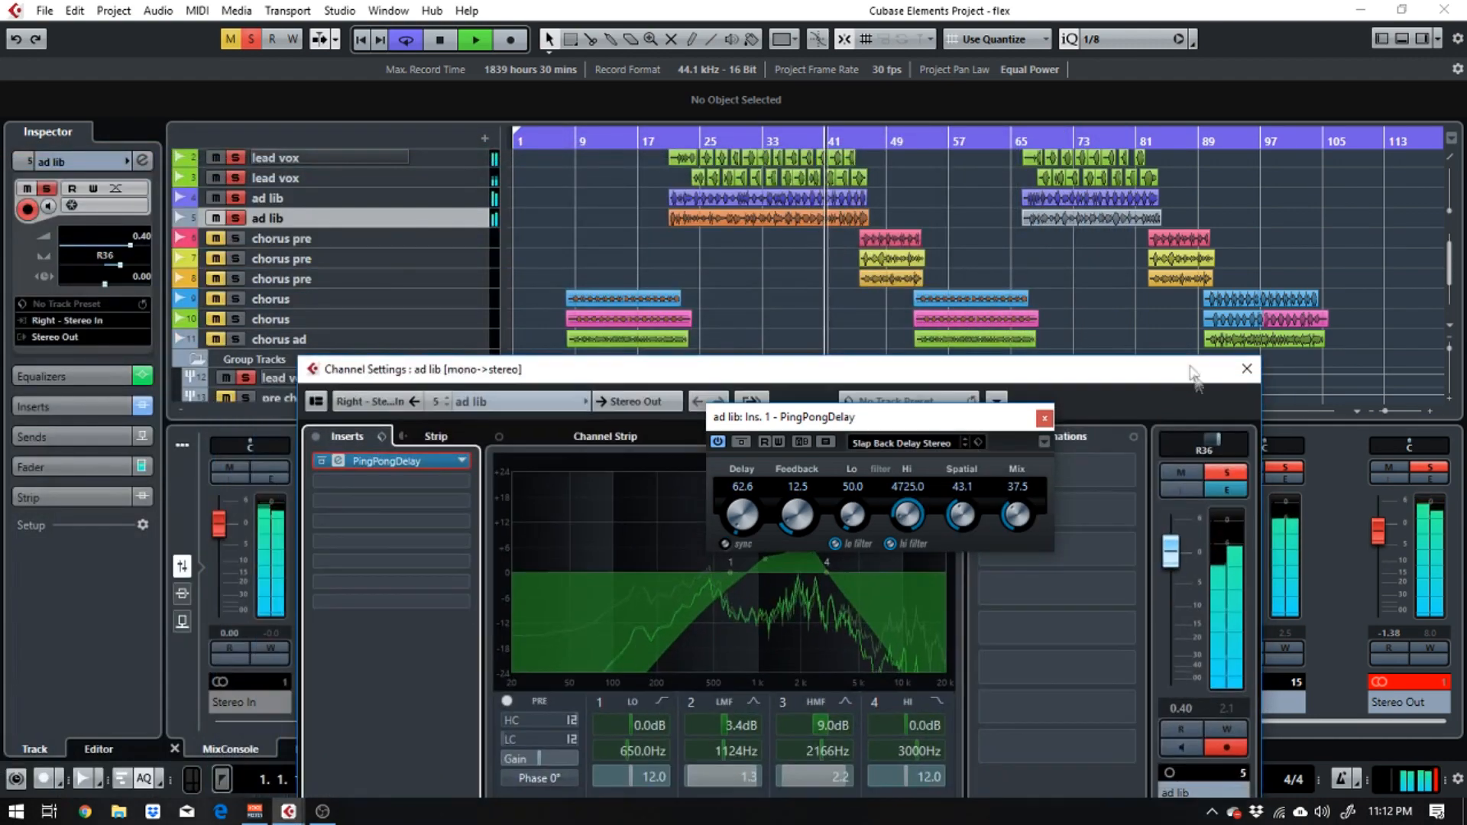
{"action": "left_click", "coordinate": [1044, 420]}
{"action": "left_click", "coordinate": [1246, 369]}
{"action": "key", "text": "space"}
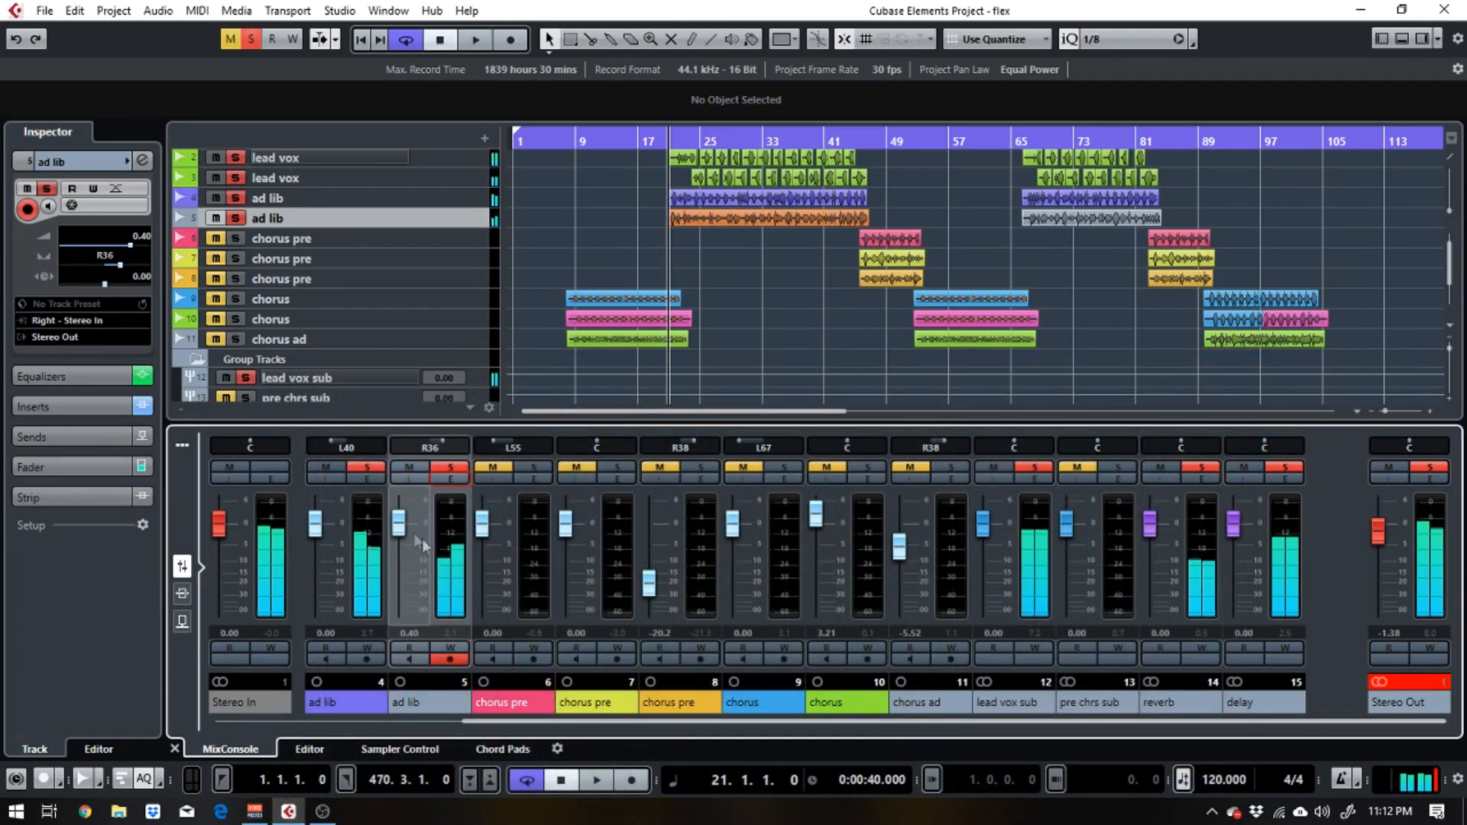
Play from bar 21 and clear the solos on ad lib channel 4 and lead vox sub to isolate ad lib channel 5
{"action": "left_click", "coordinate": [366, 470]}
{"action": "key", "text": "space"}
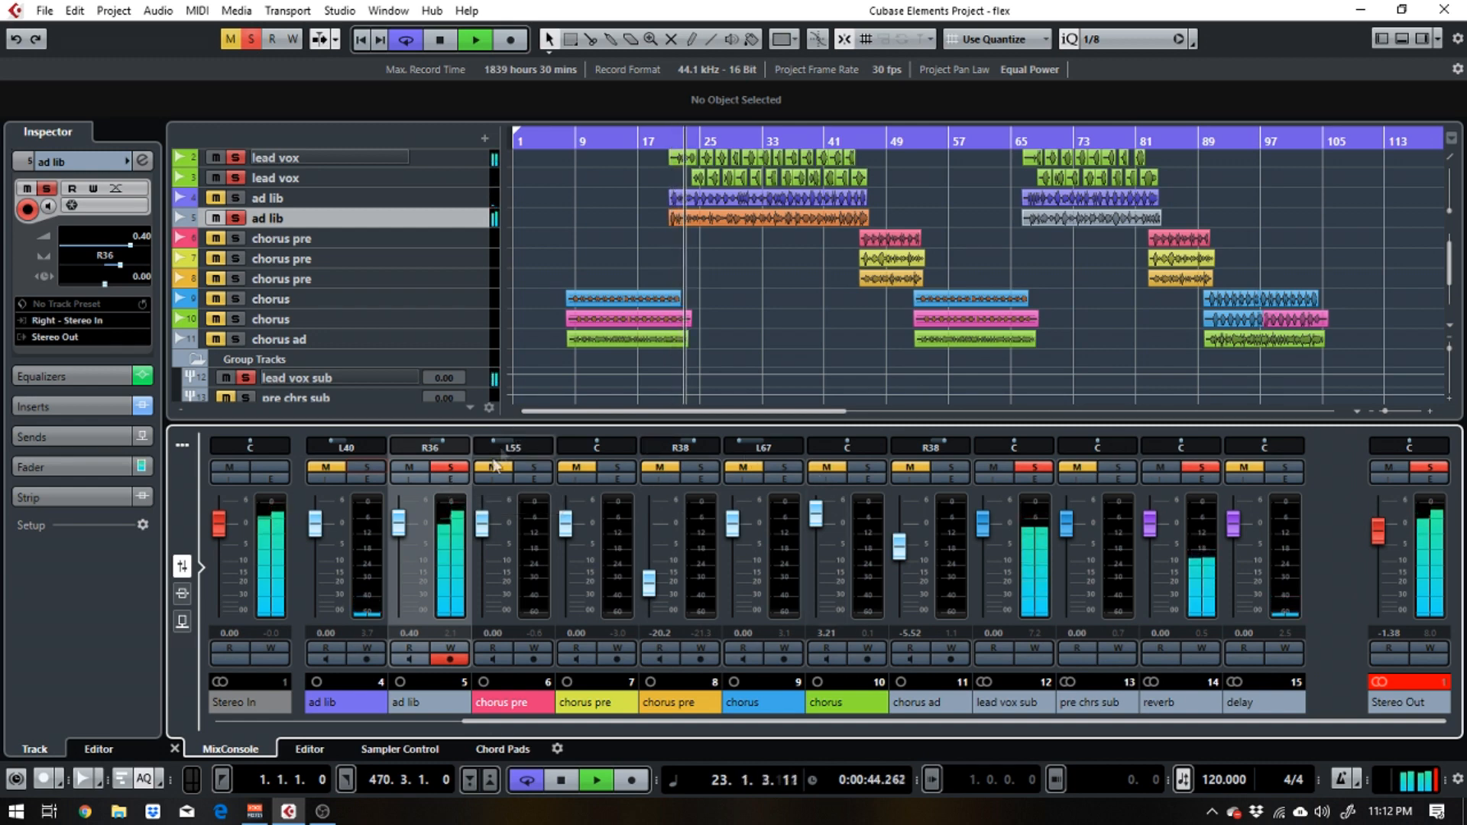
{"action": "left_click", "coordinate": [448, 480]}
{"action": "left_click_drag", "start_coordinate": [650, 366], "coordinate": [829, 267]}
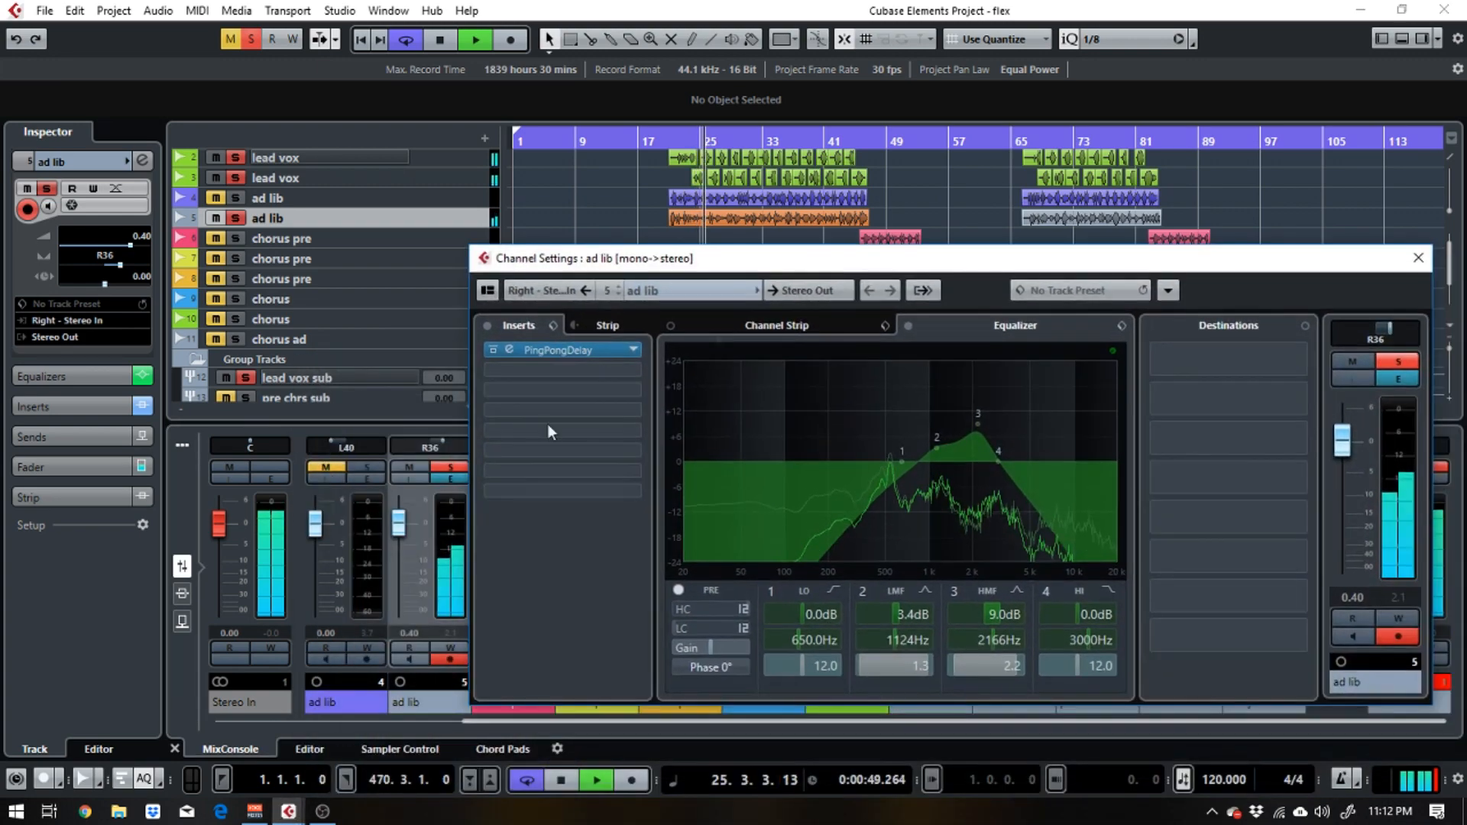
{"action": "left_click", "coordinate": [479, 723]}
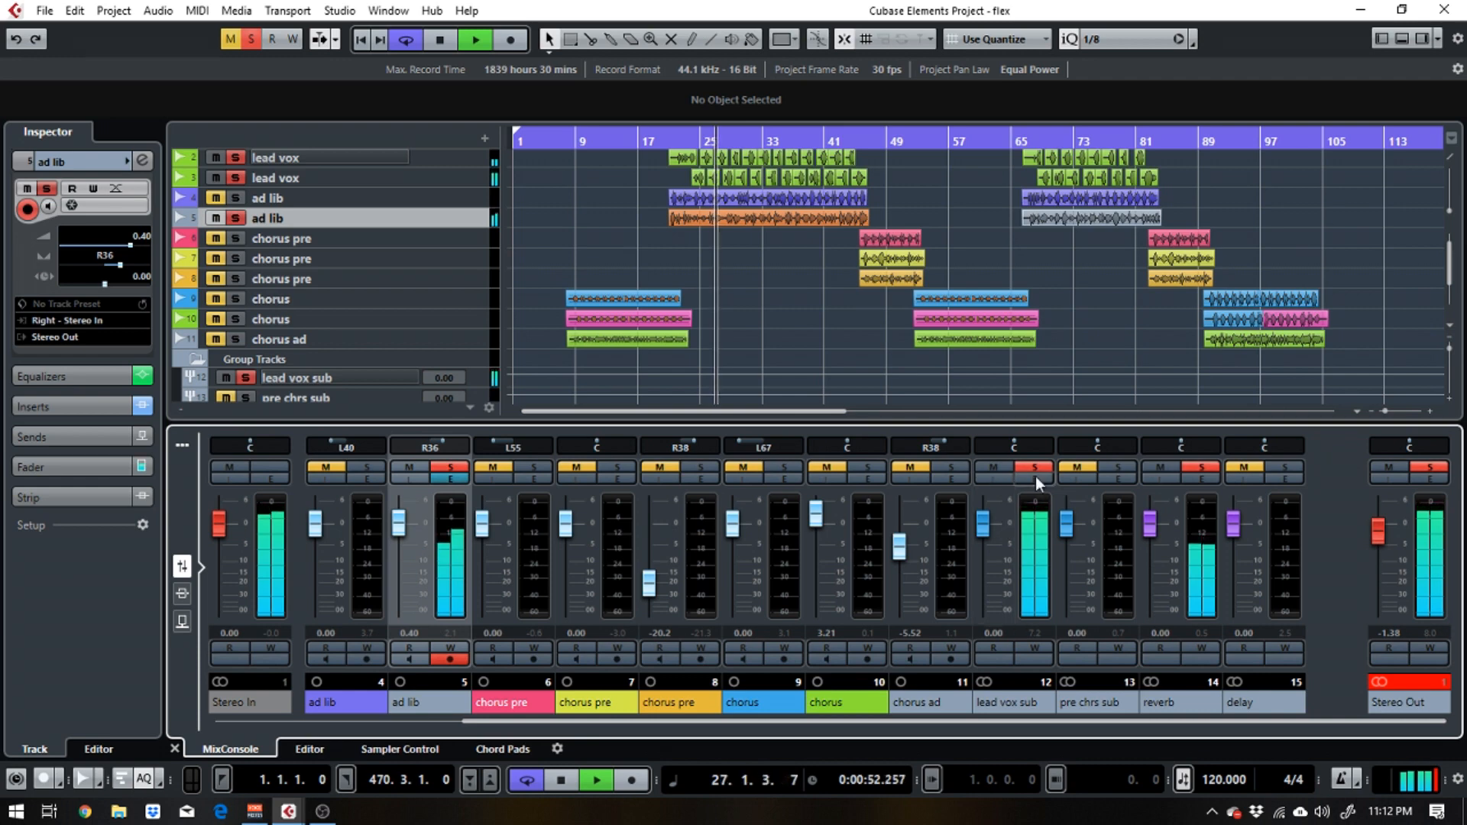
Load the Vocal Delay preset in ad lib channel 5's PingPongDelay and set its mix to 62.5
{"action": "left_click", "coordinate": [449, 480]}
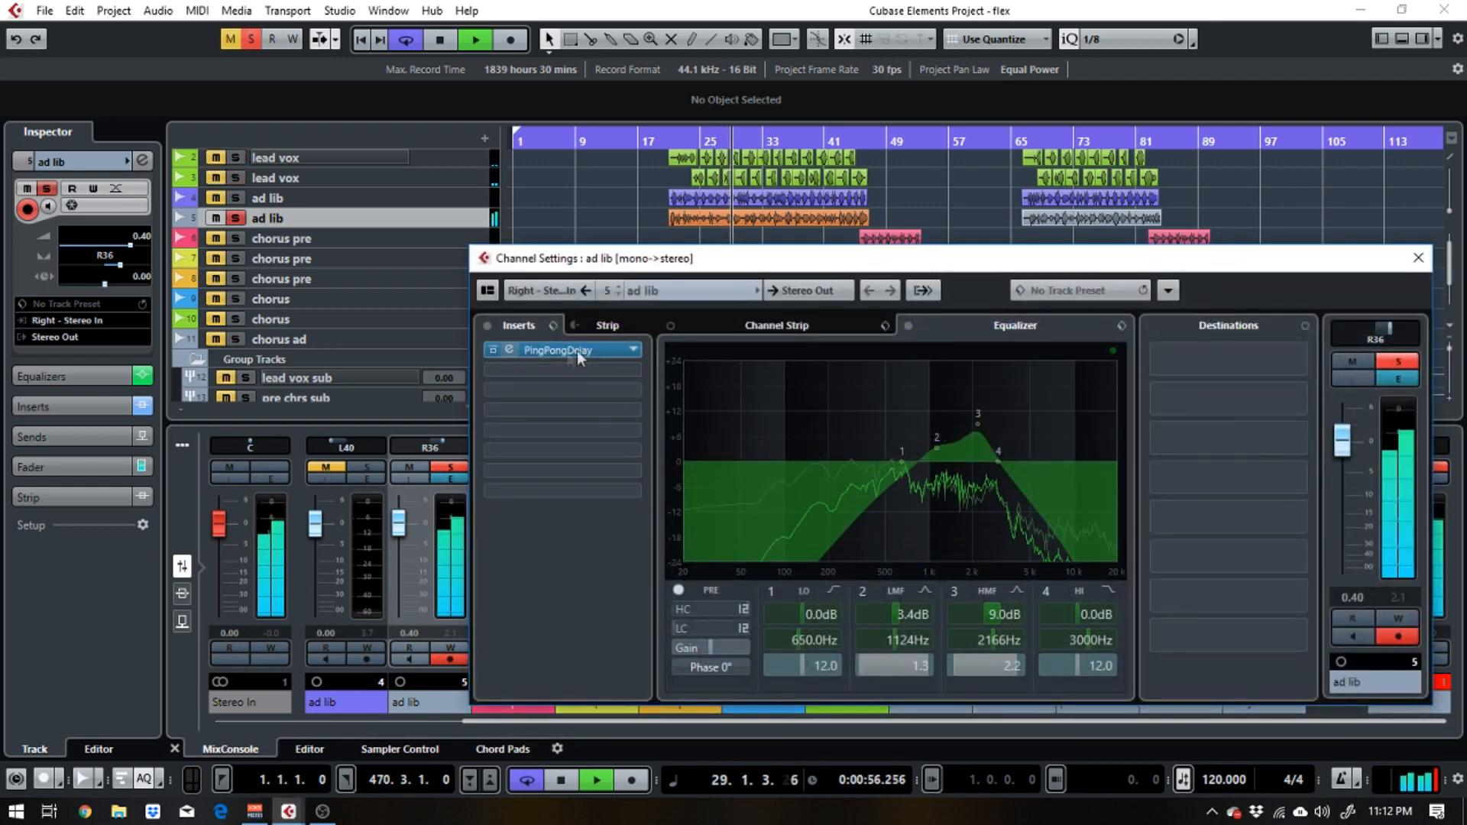
{"action": "left_click", "coordinate": [564, 353]}
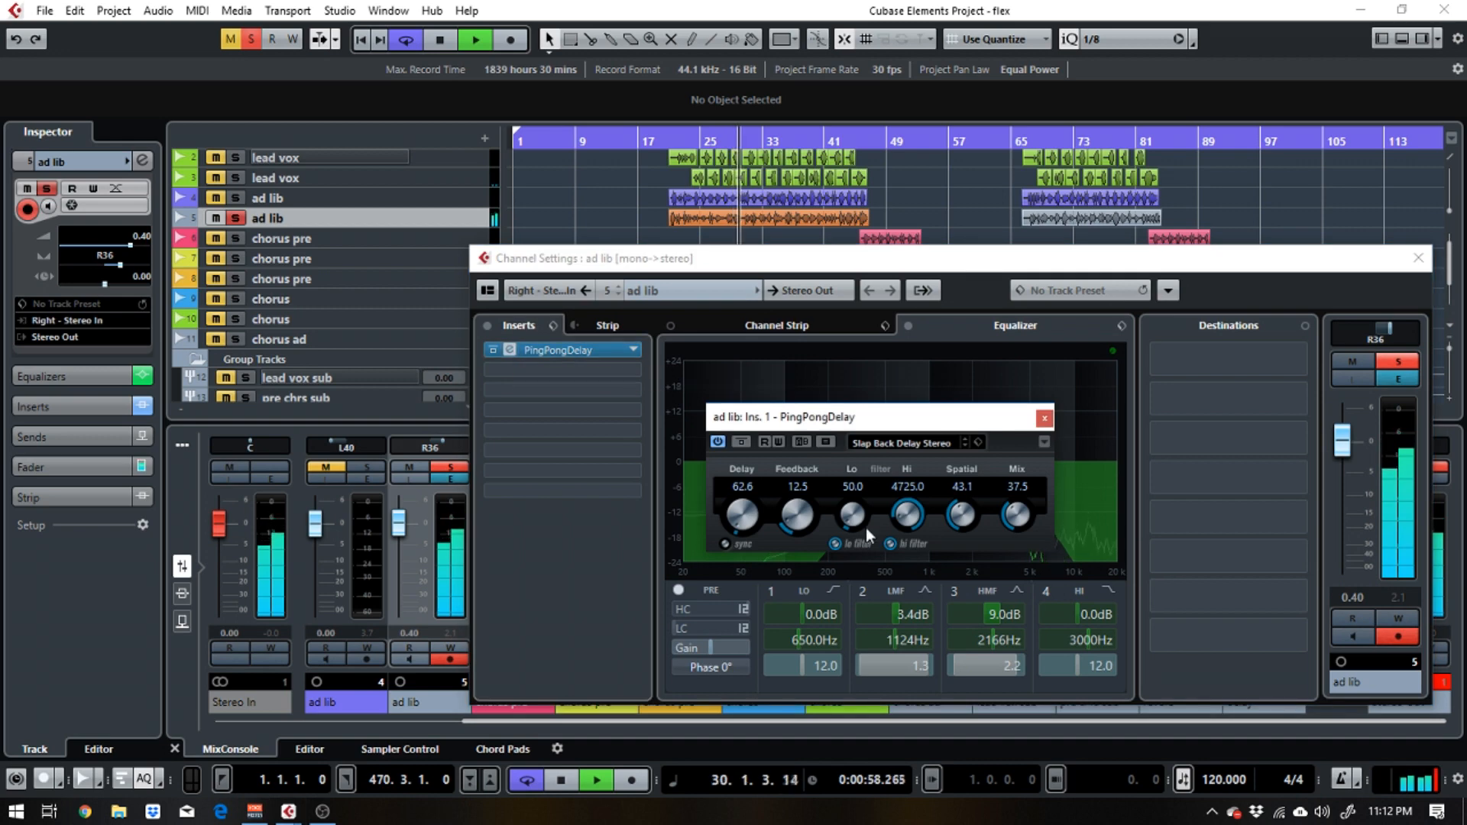
{"action": "left_click", "coordinate": [947, 448]}
{"action": "scroll", "coordinate": [956, 576], "scroll_direction": "down", "scroll_amount": 1}
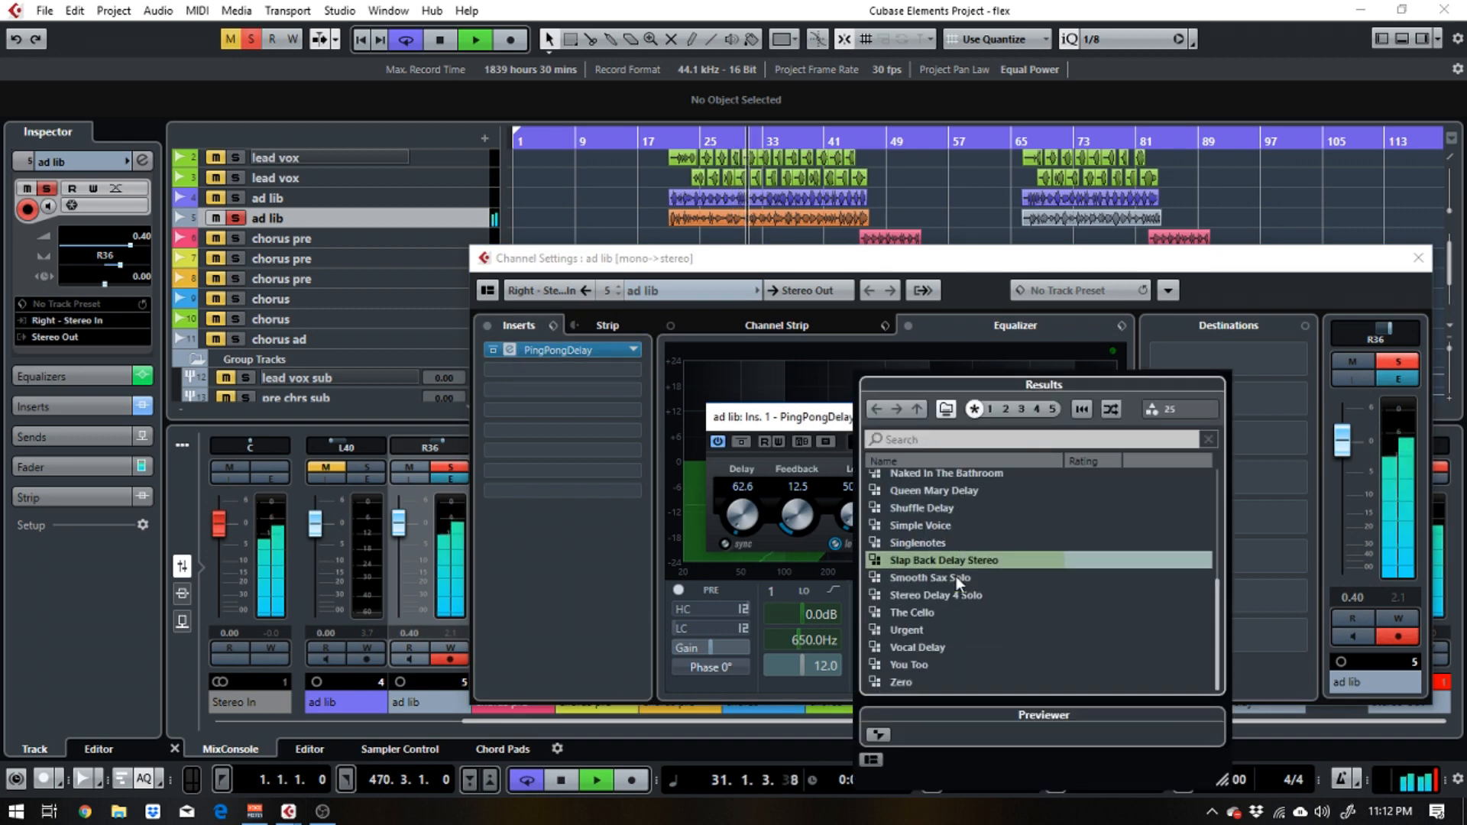
{"action": "double_click", "coordinate": [933, 646]}
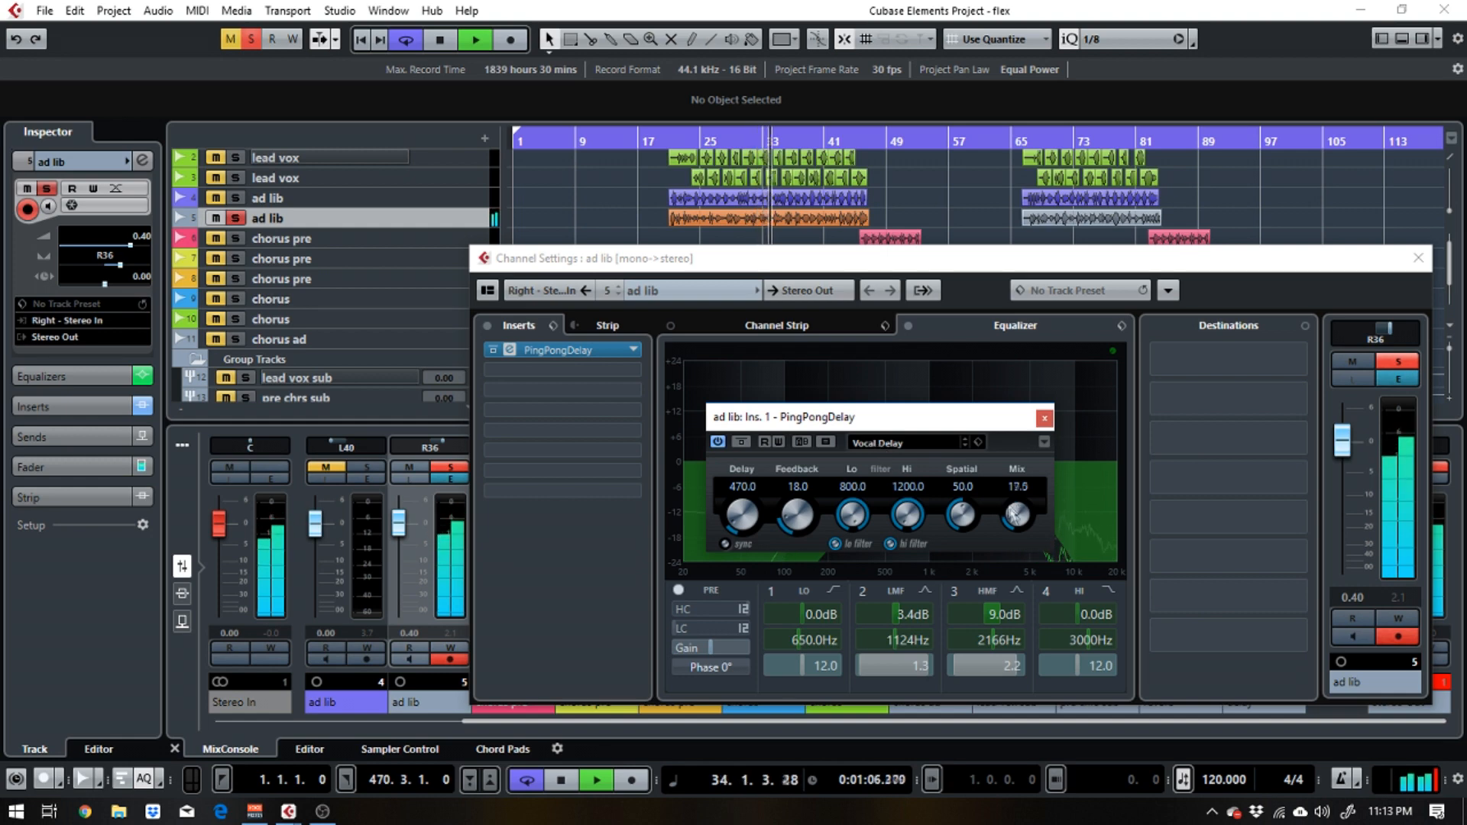
{"action": "left_click_drag", "start_coordinate": [1009, 492], "coordinate": [1013, 434]}
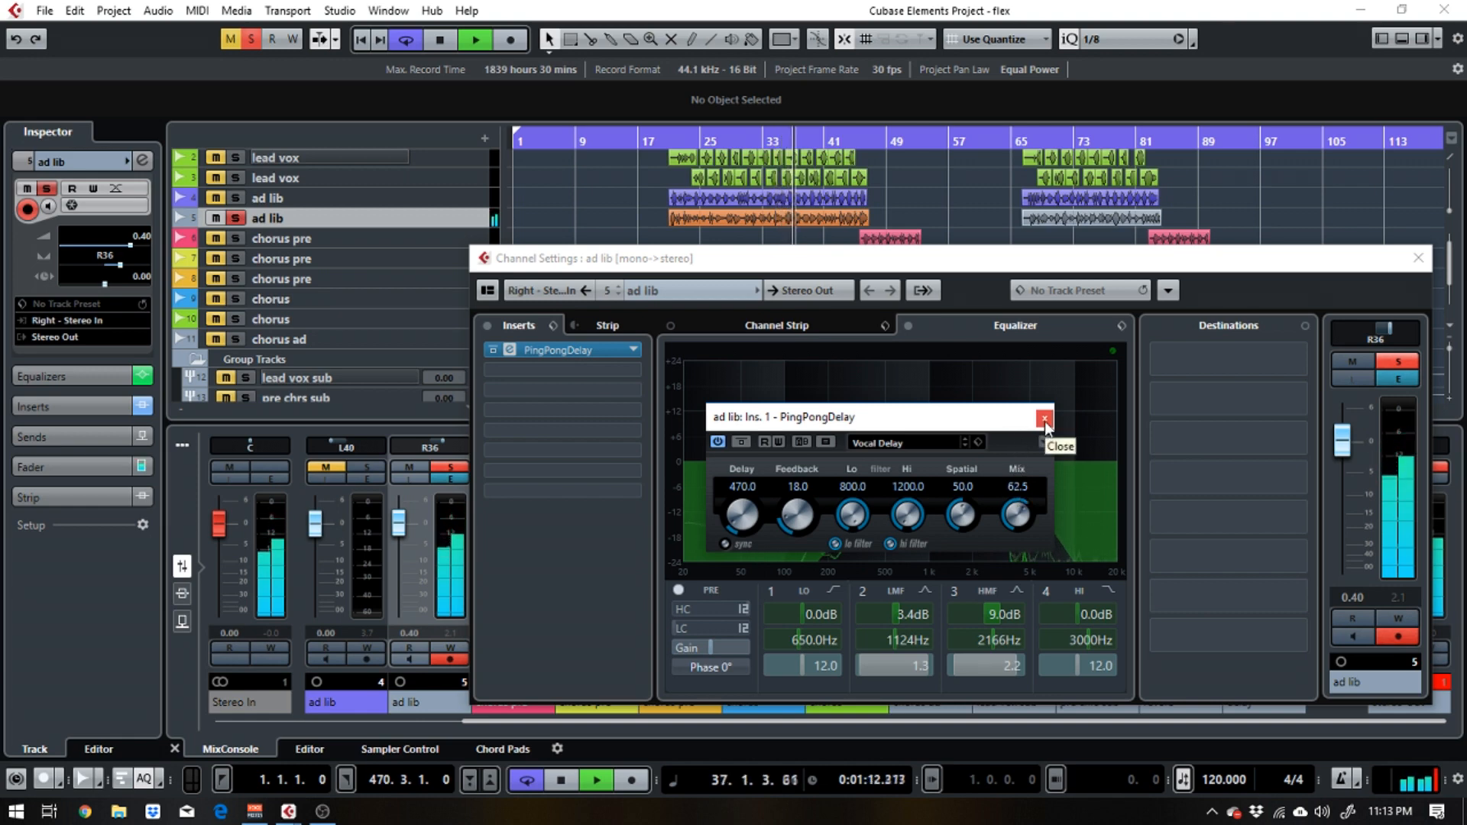
{"action": "left_click", "coordinate": [1044, 419]}
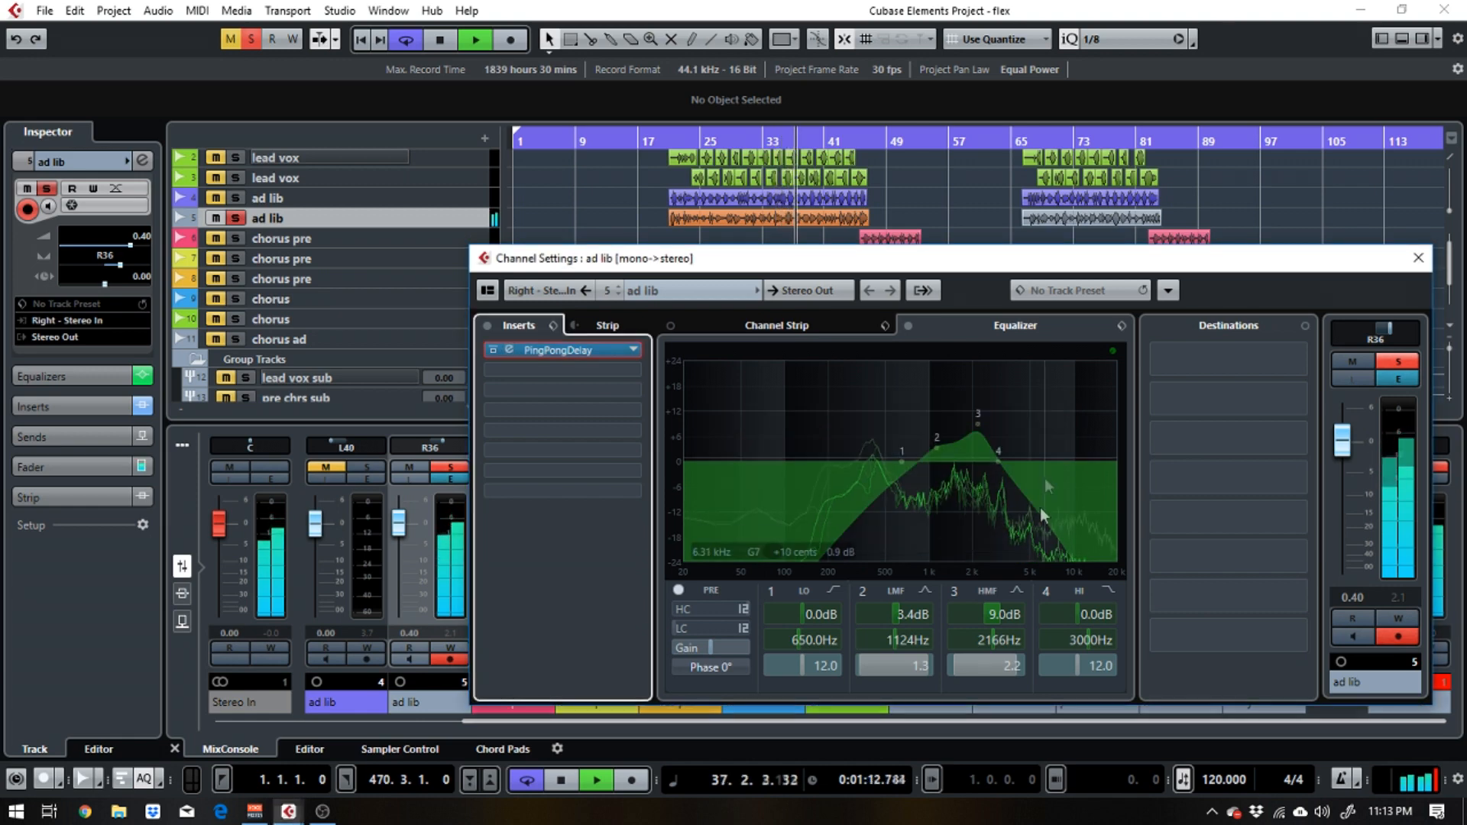
Clear the solo on ad lib channel 5, hear its delay in the full mix, and stop playback
{"action": "left_click", "coordinate": [1397, 362]}
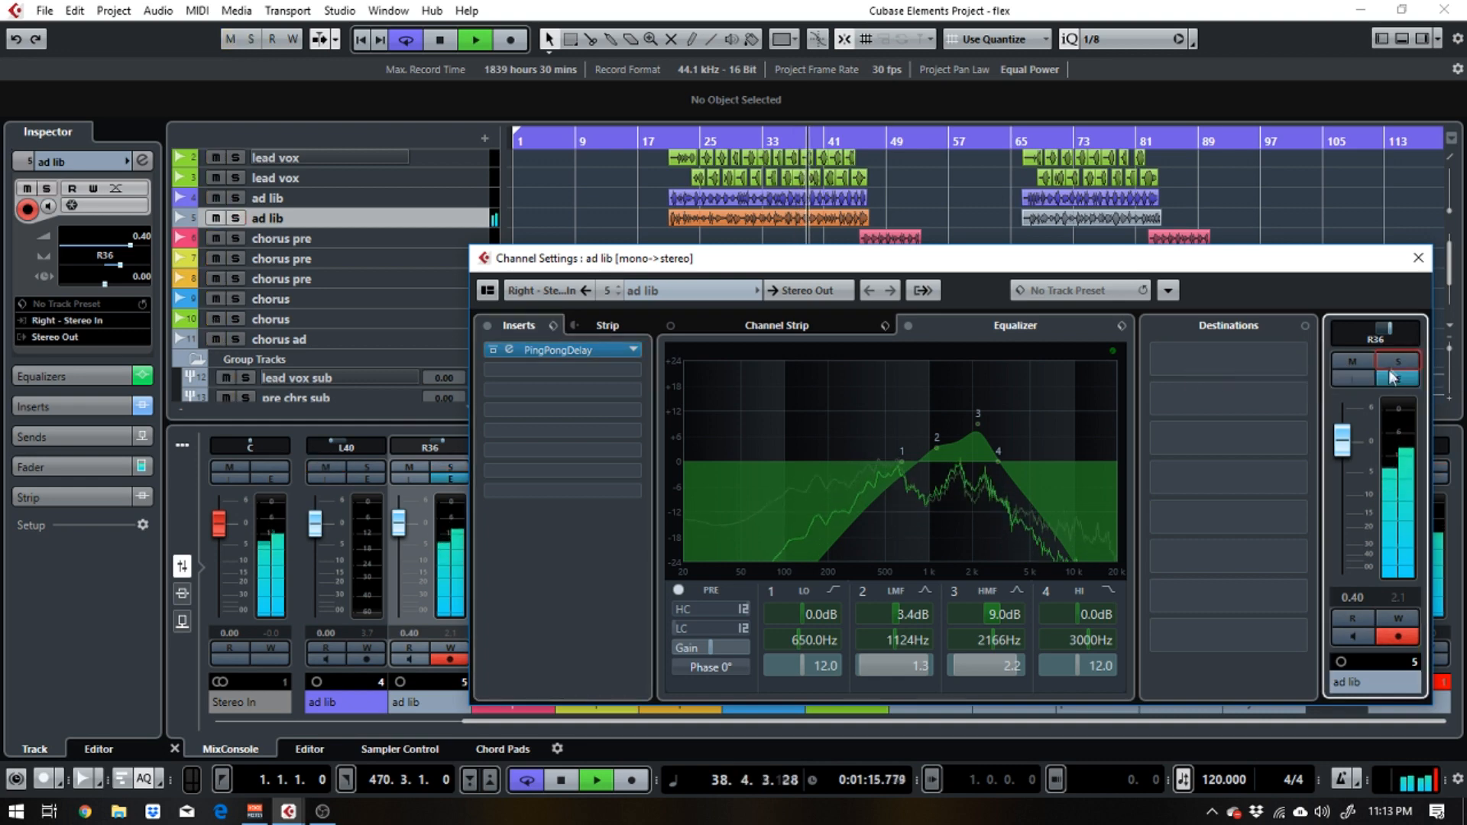
{"action": "left_click", "coordinate": [1417, 260]}
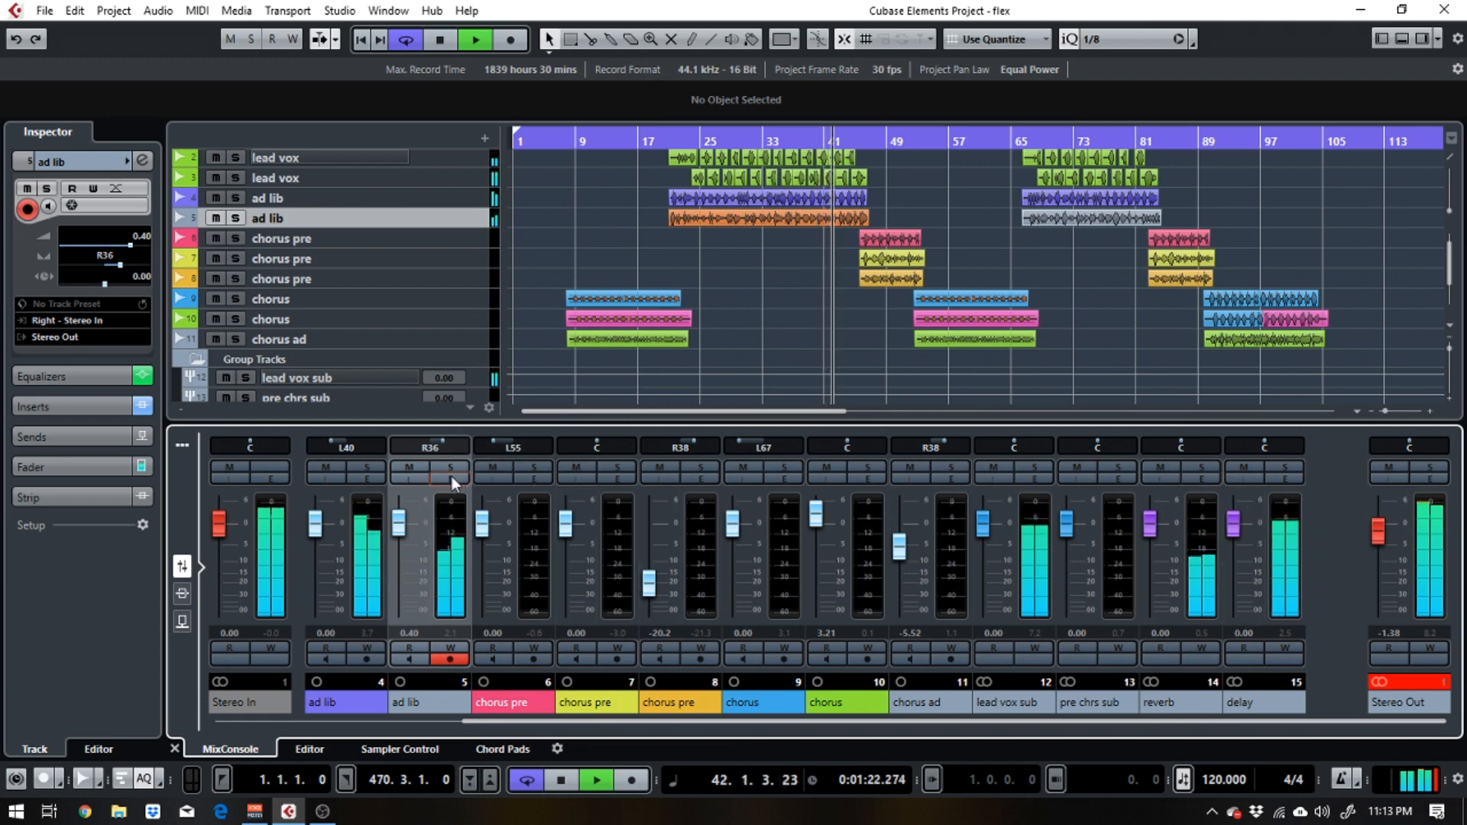
{"action": "key", "text": "space"}
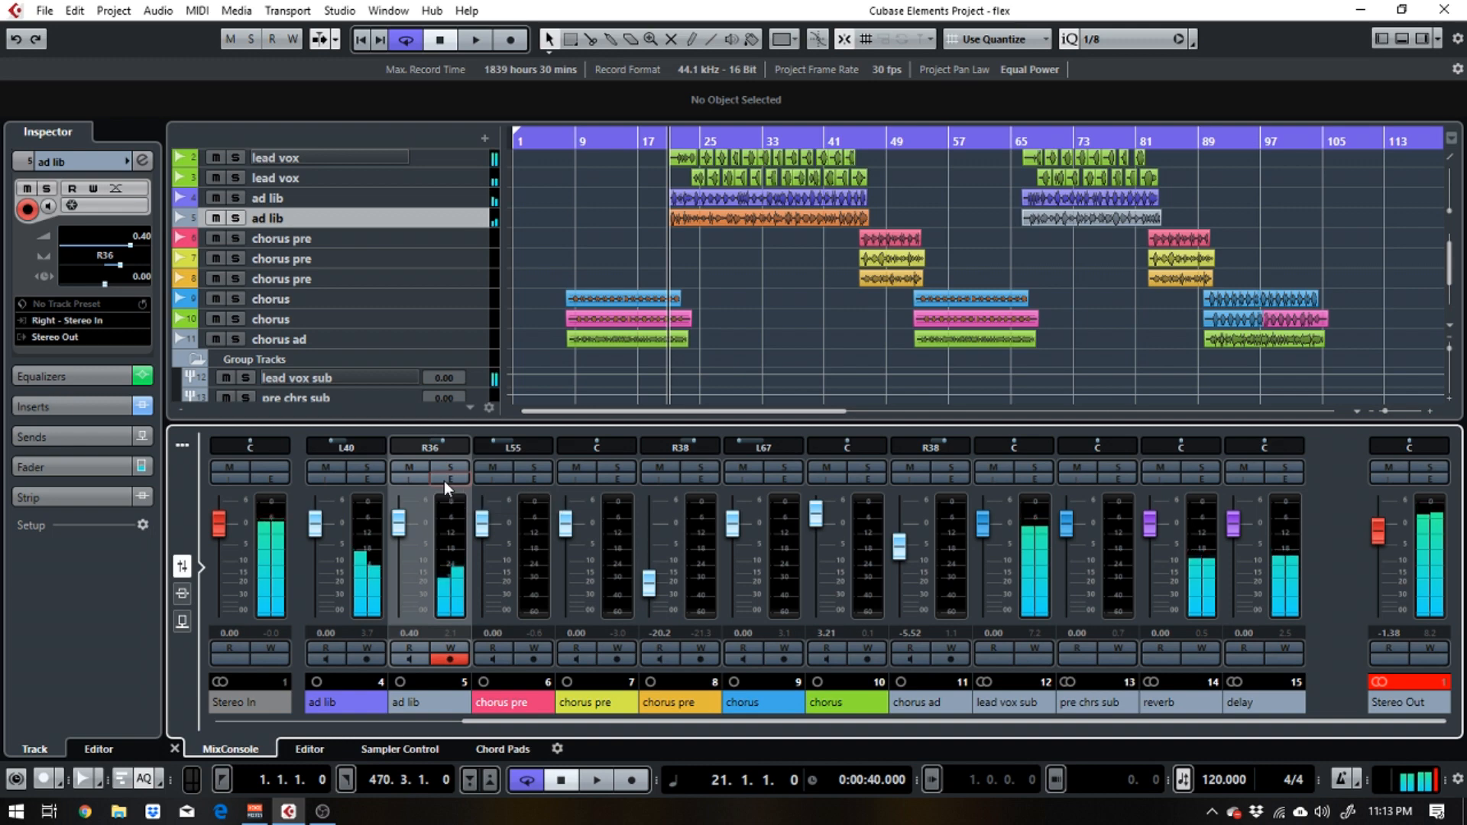
Add an active reverb send to ad lib channel 5 and start playback from bar 21
{"action": "left_click", "coordinate": [445, 479]}
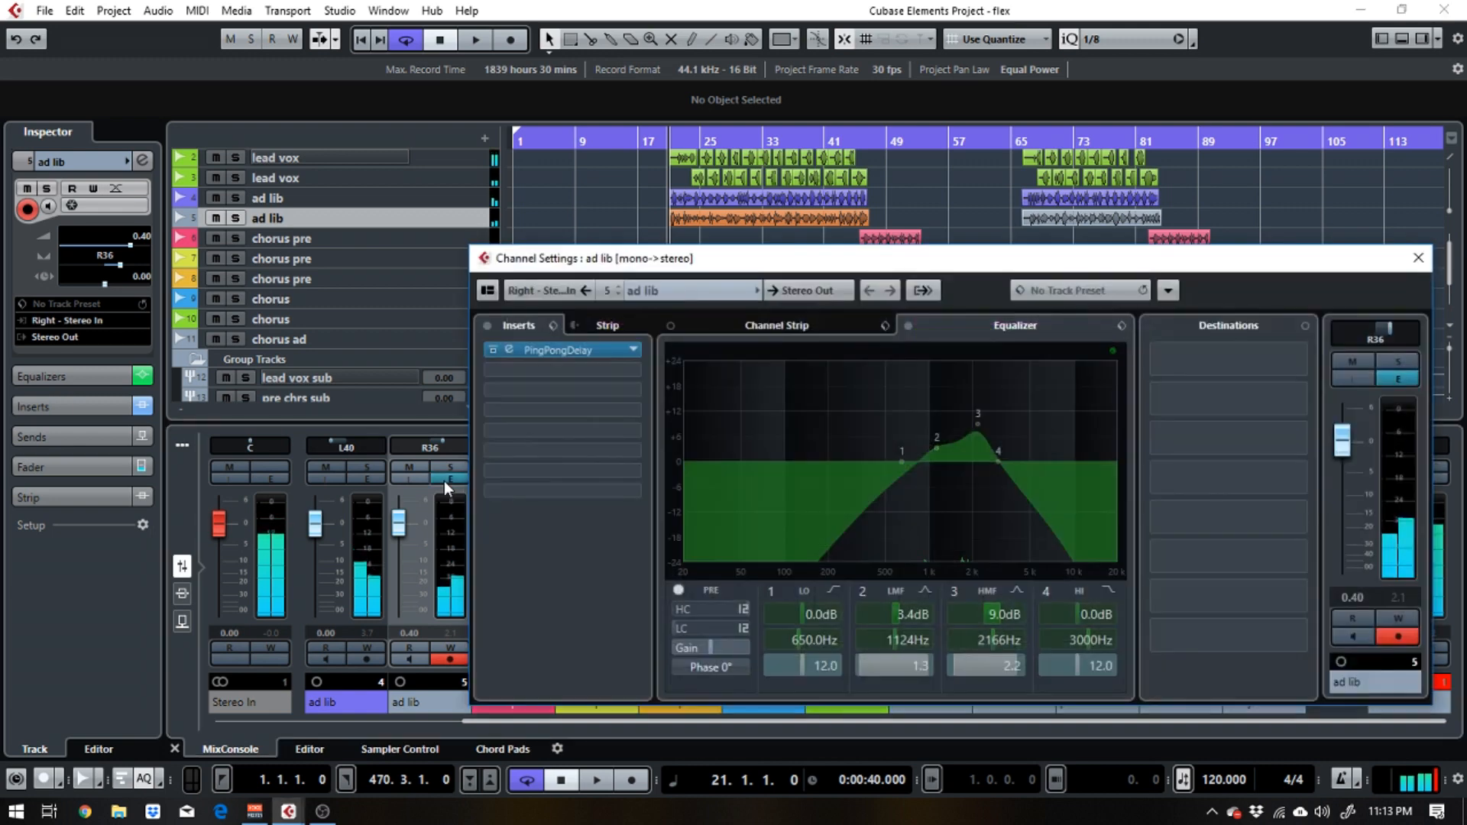
{"action": "left_click", "coordinate": [1186, 356]}
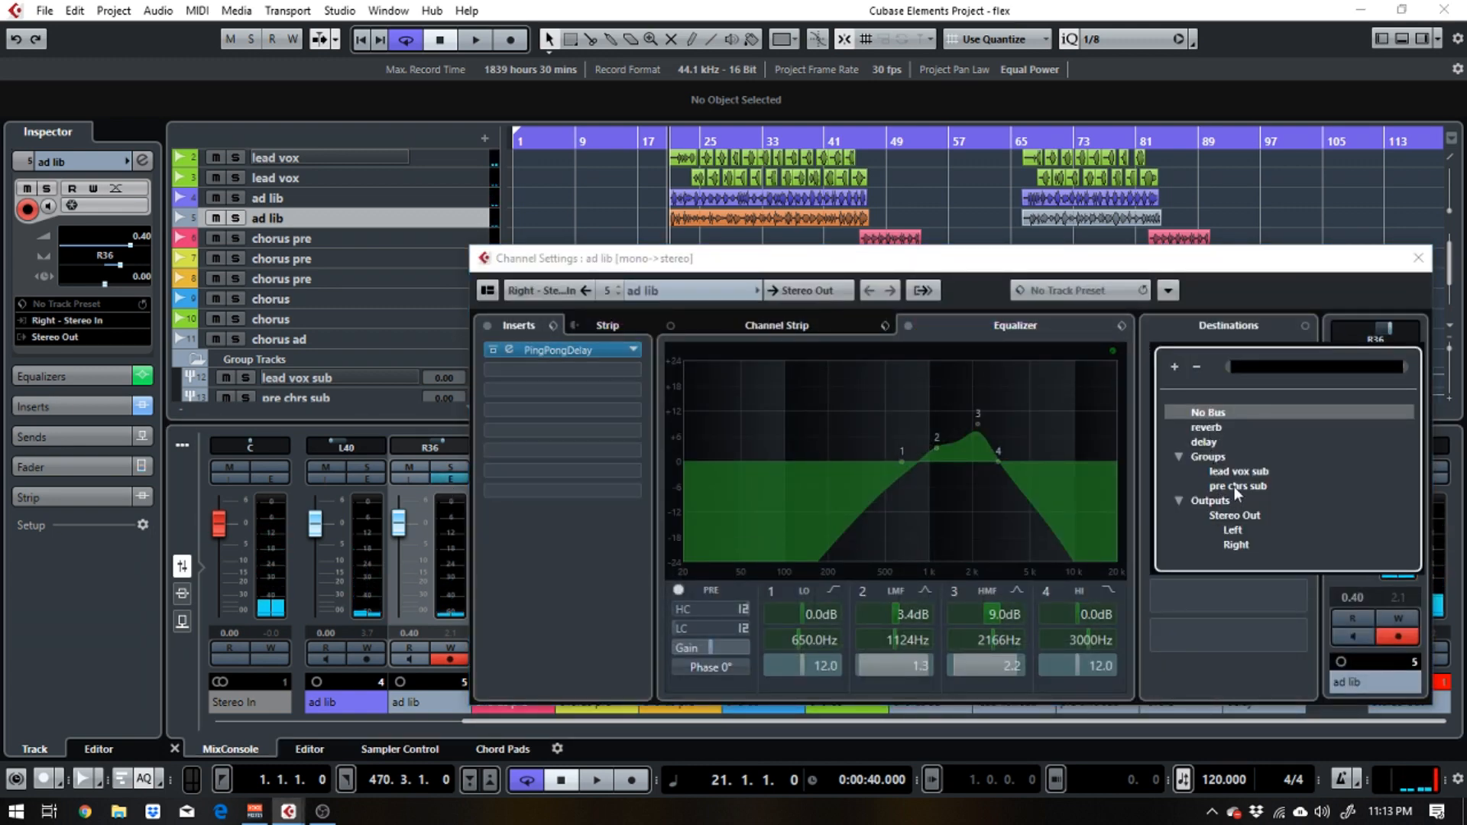
{"action": "left_click", "coordinate": [1215, 429]}
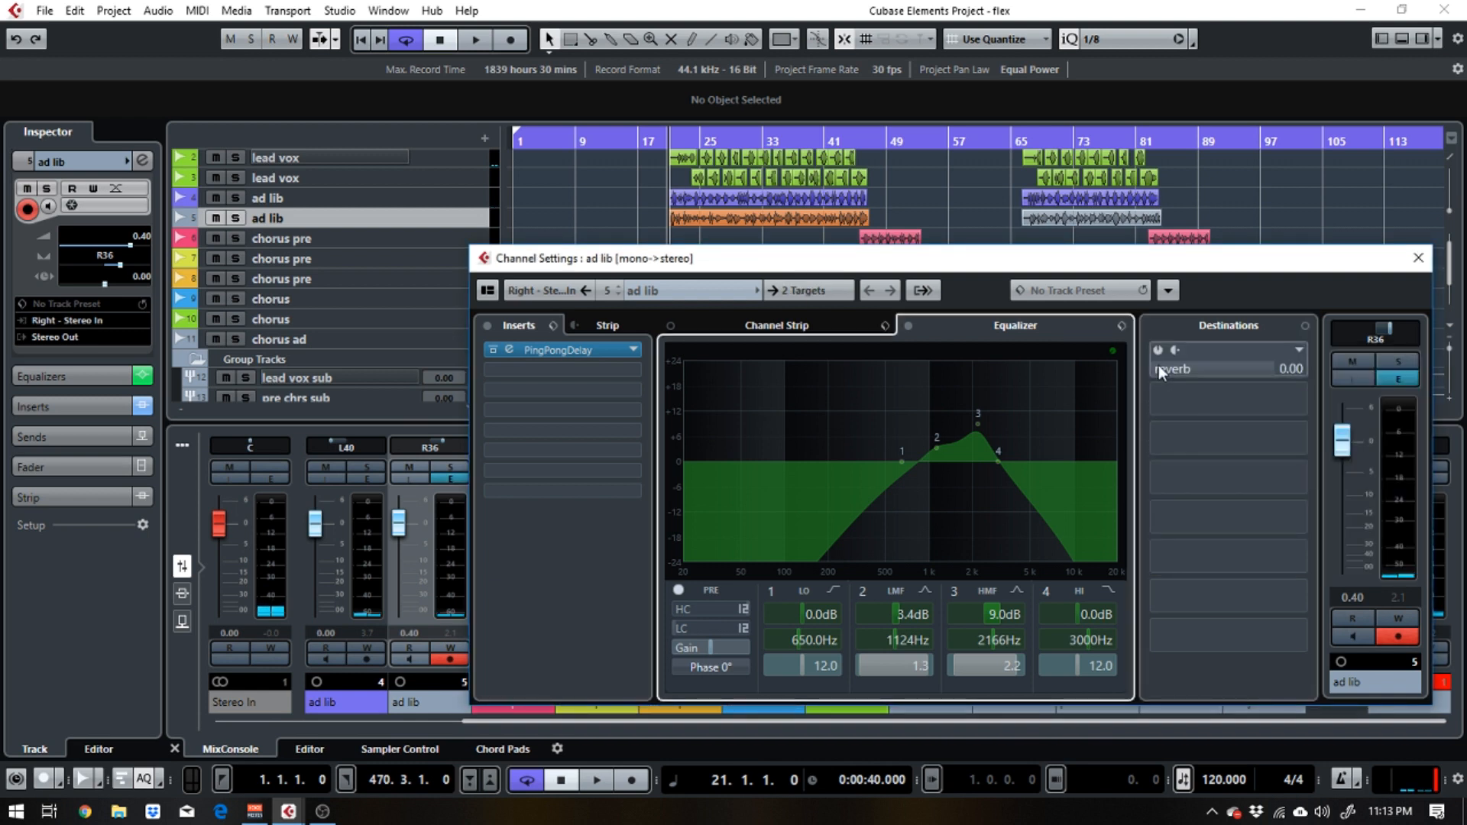
{"action": "key", "text": "space"}
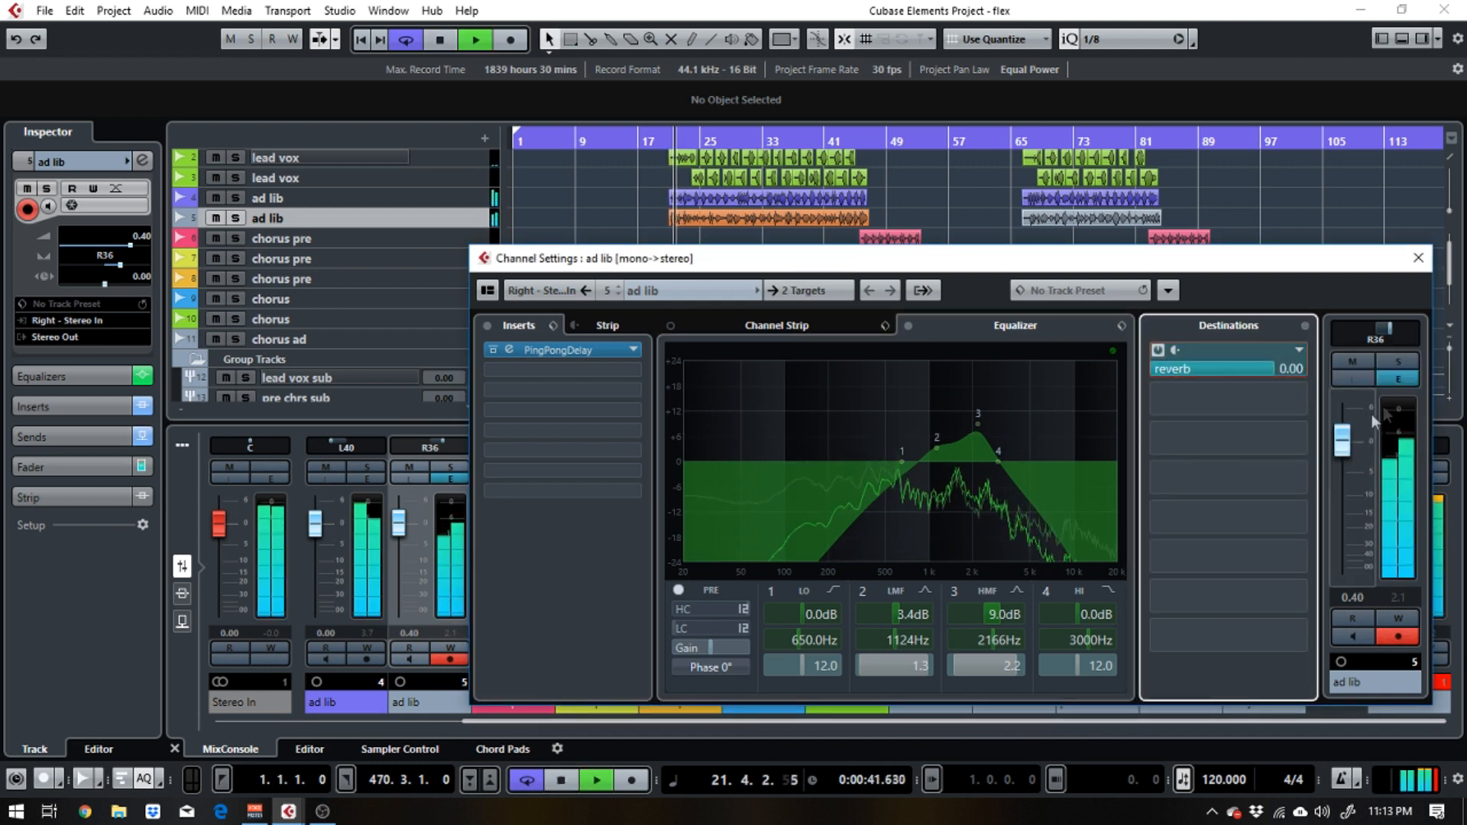
Compare ad lib channel 5 with its reverb send in solo and in the full mix
{"action": "left_click", "coordinate": [1398, 361]}
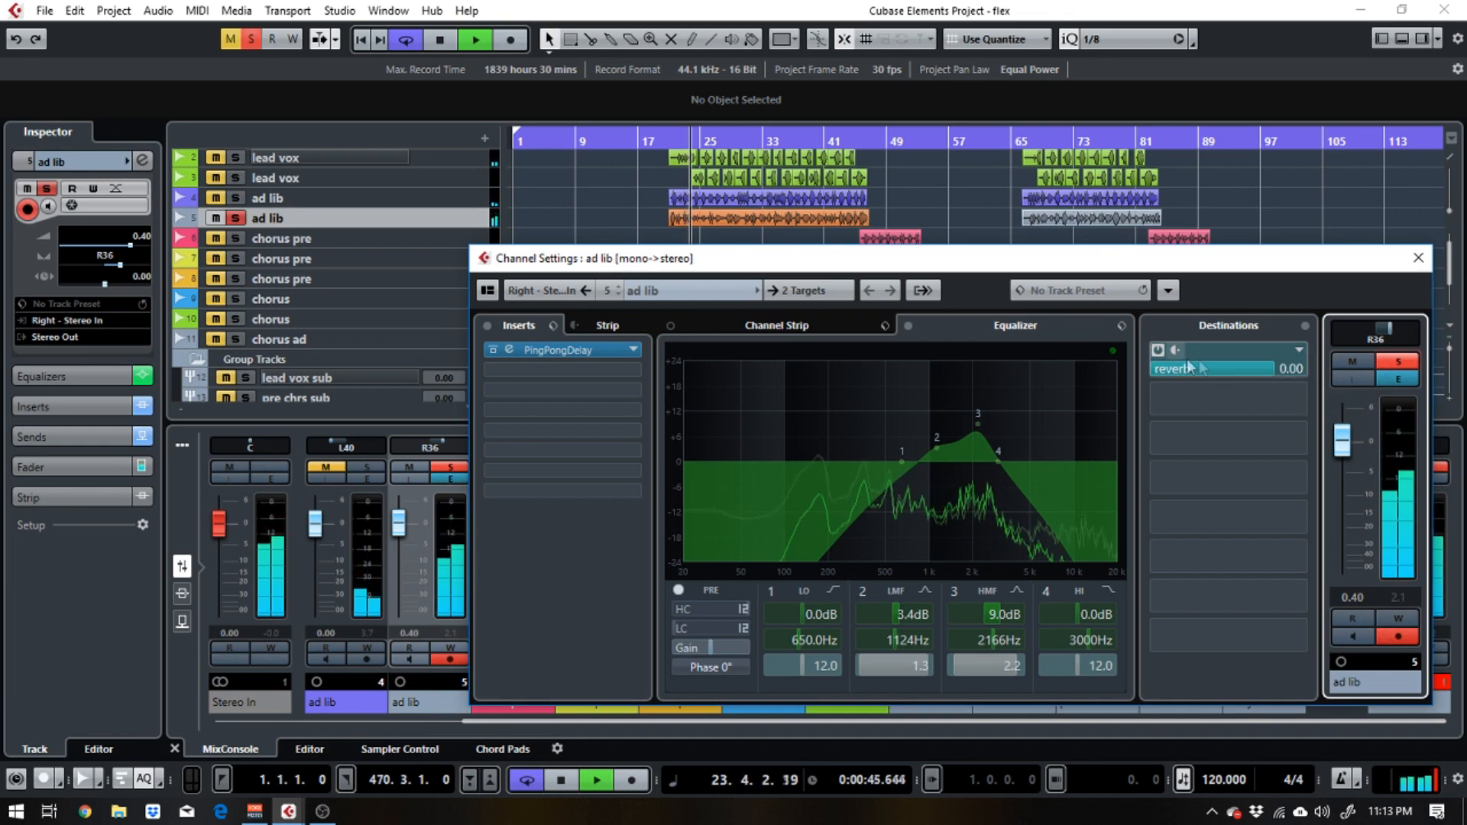
{"action": "left_click", "coordinate": [1400, 363]}
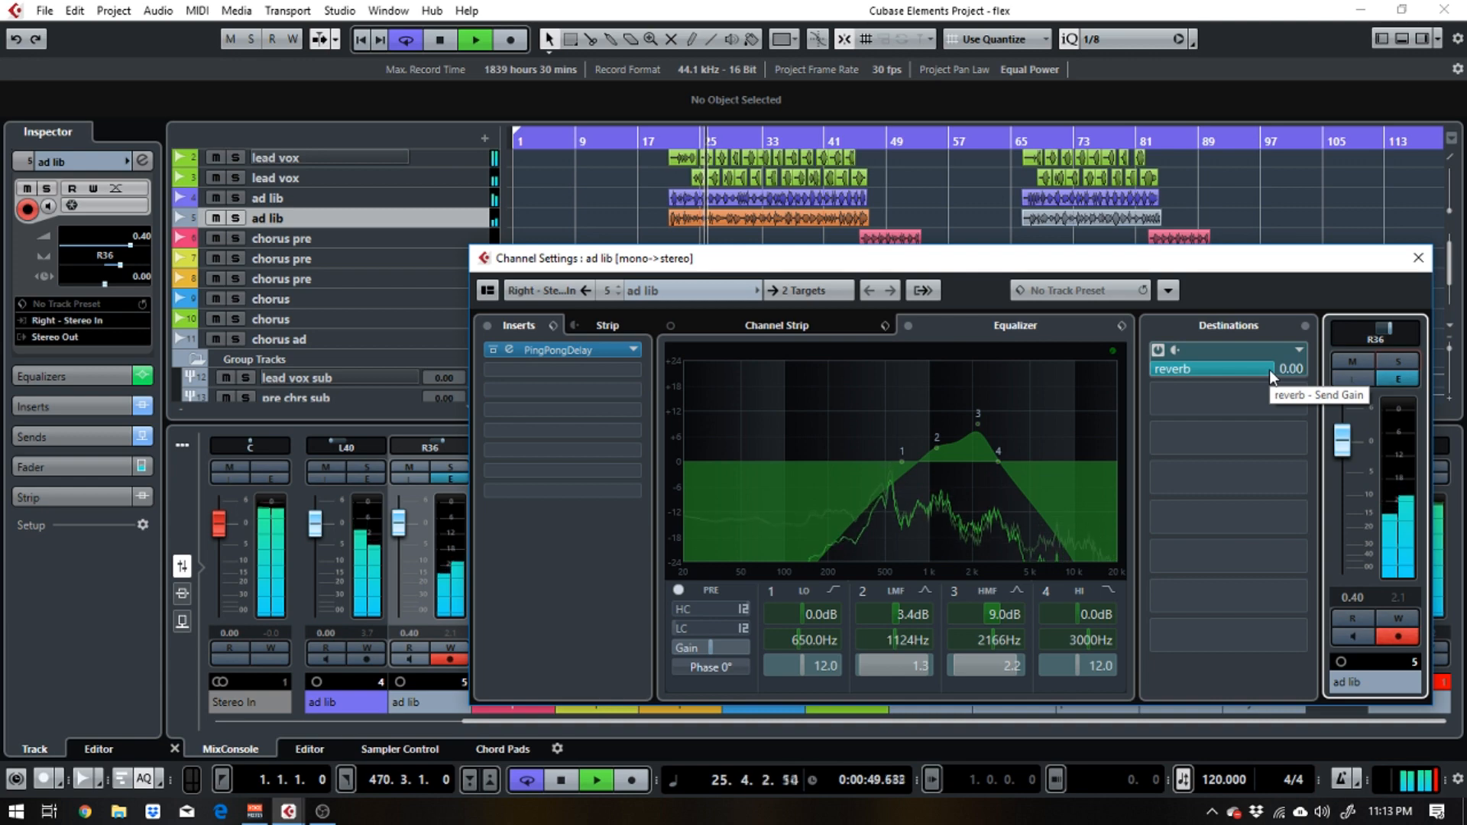
{"action": "left_click", "coordinate": [1412, 268]}
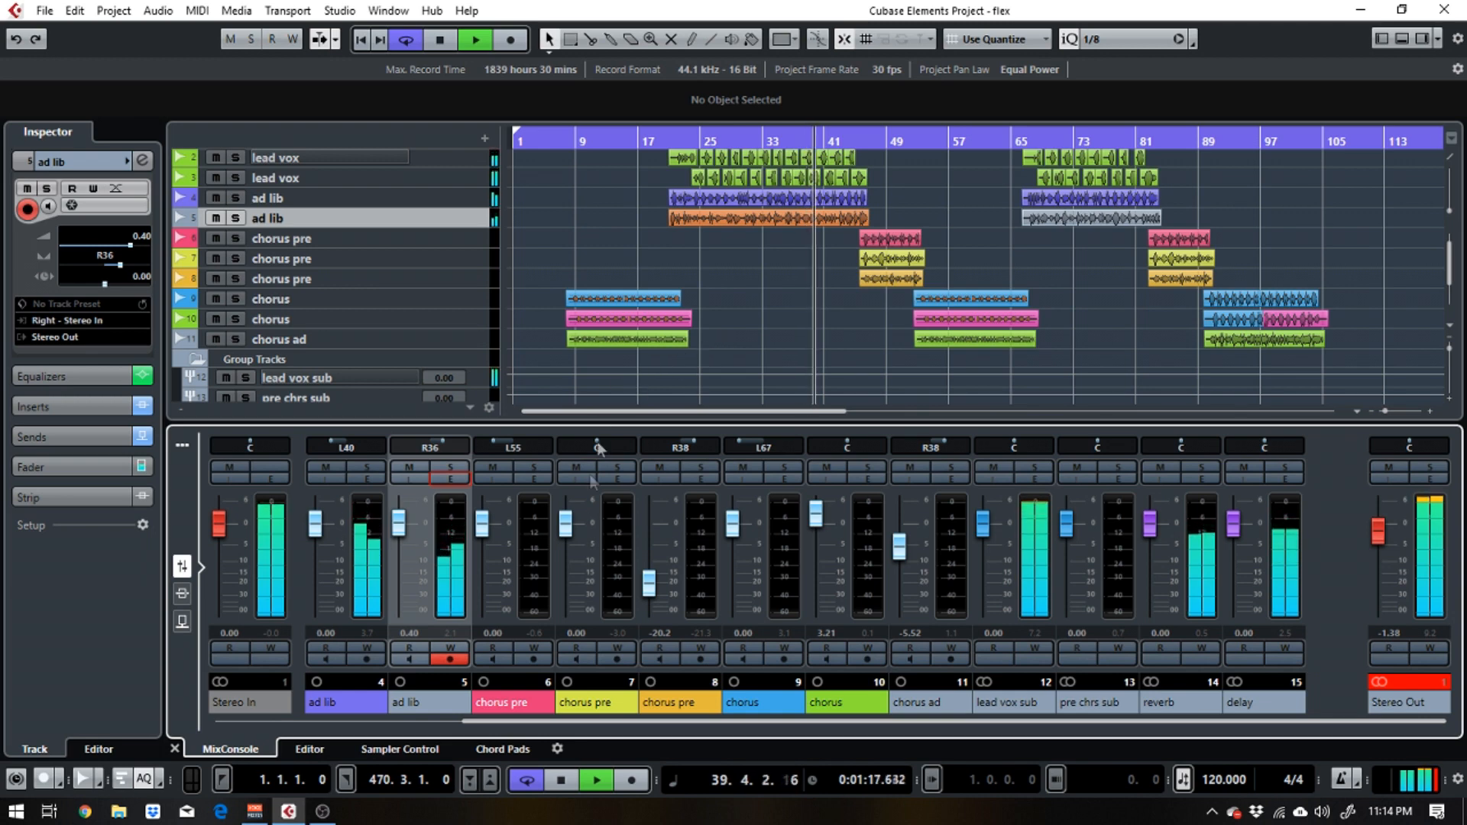
Lower the faders of ad lib channel 5 to -10.8 and channel 4 to -11.1, then replay the mix from bar 21
{"action": "key", "text": "space"}
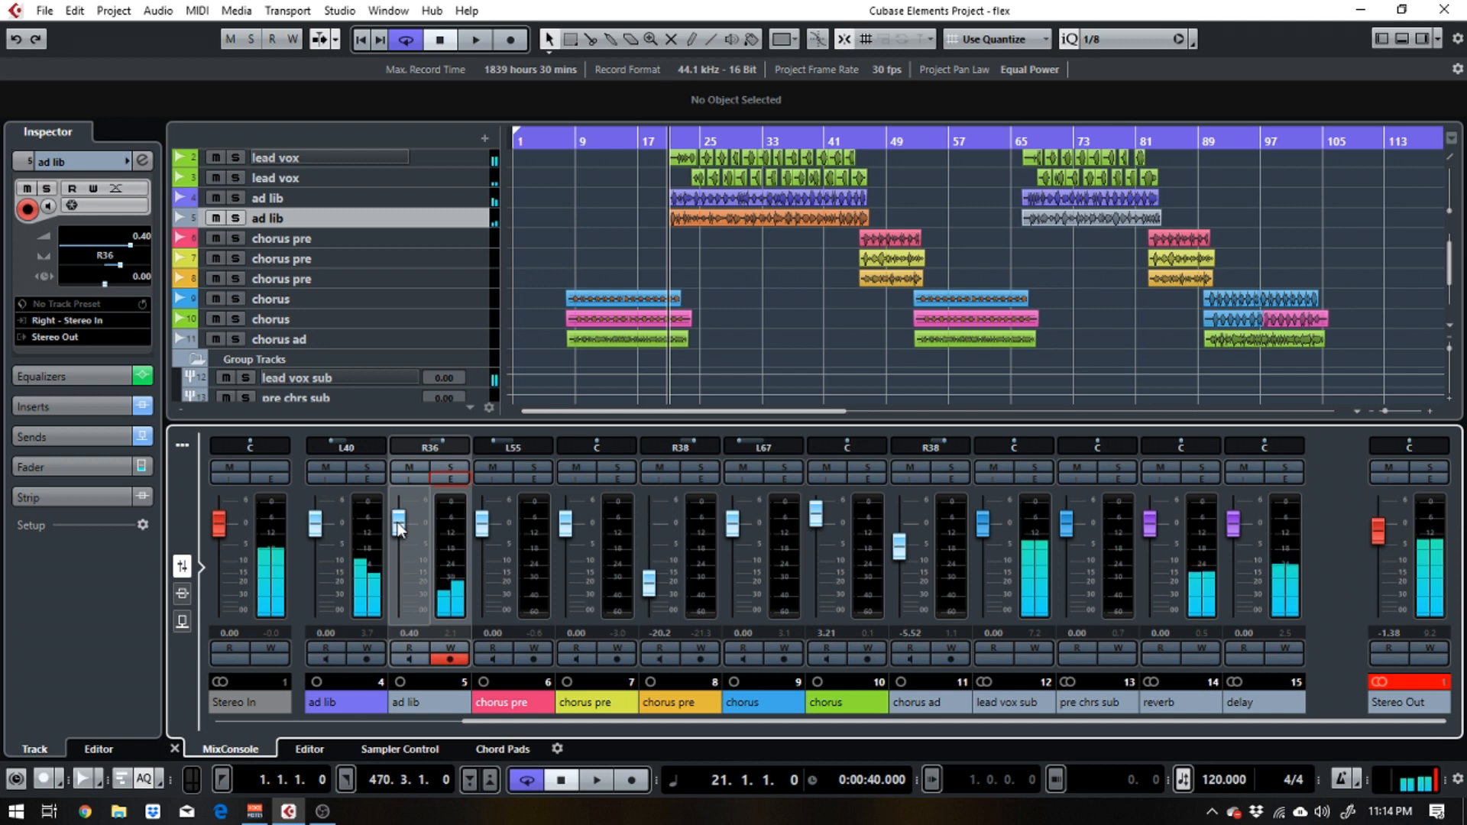
{"action": "left_click_drag", "start_coordinate": [398, 528], "coordinate": [398, 557]}
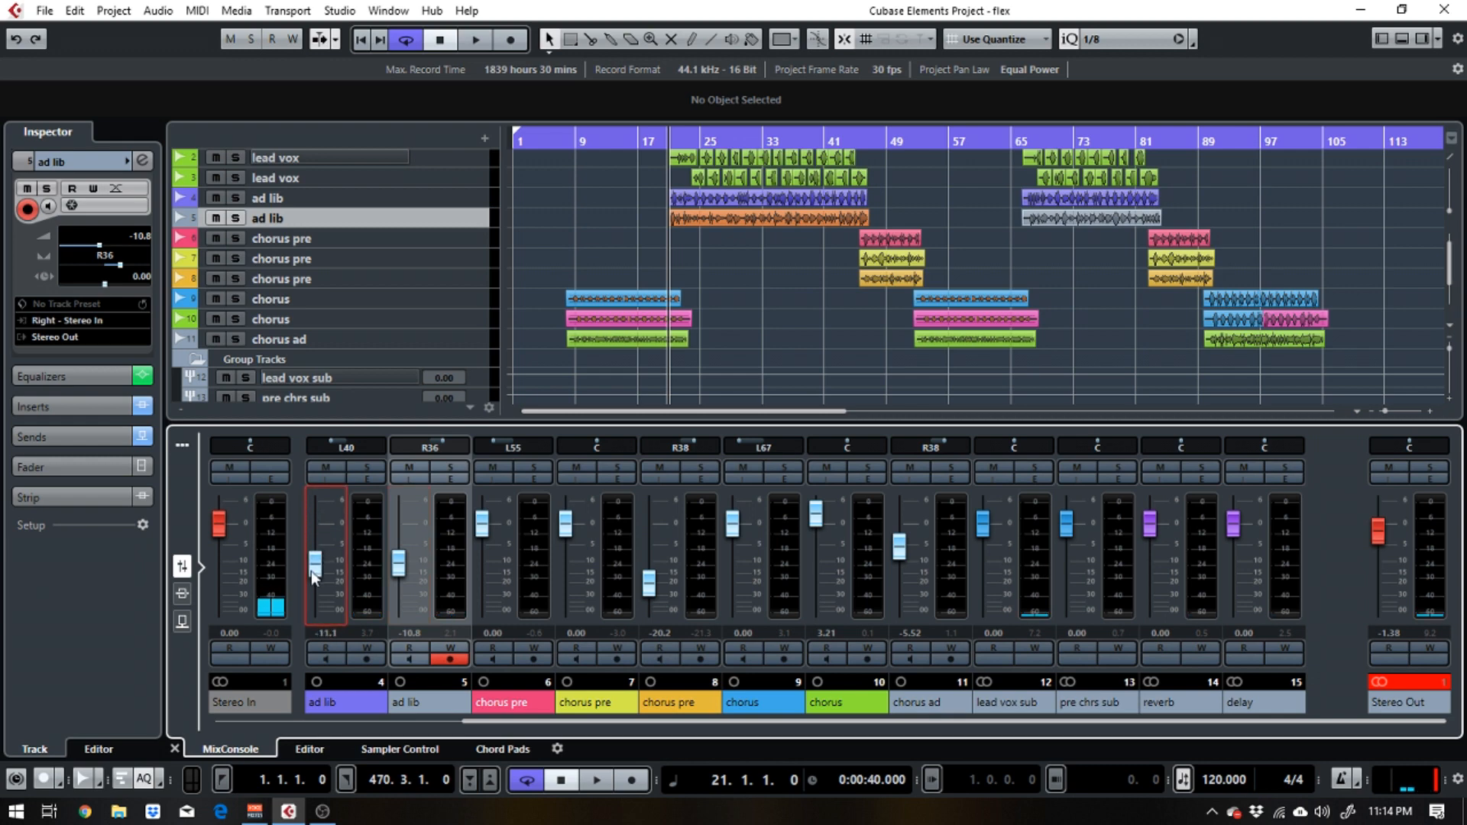
{"action": "key", "text": "space"}
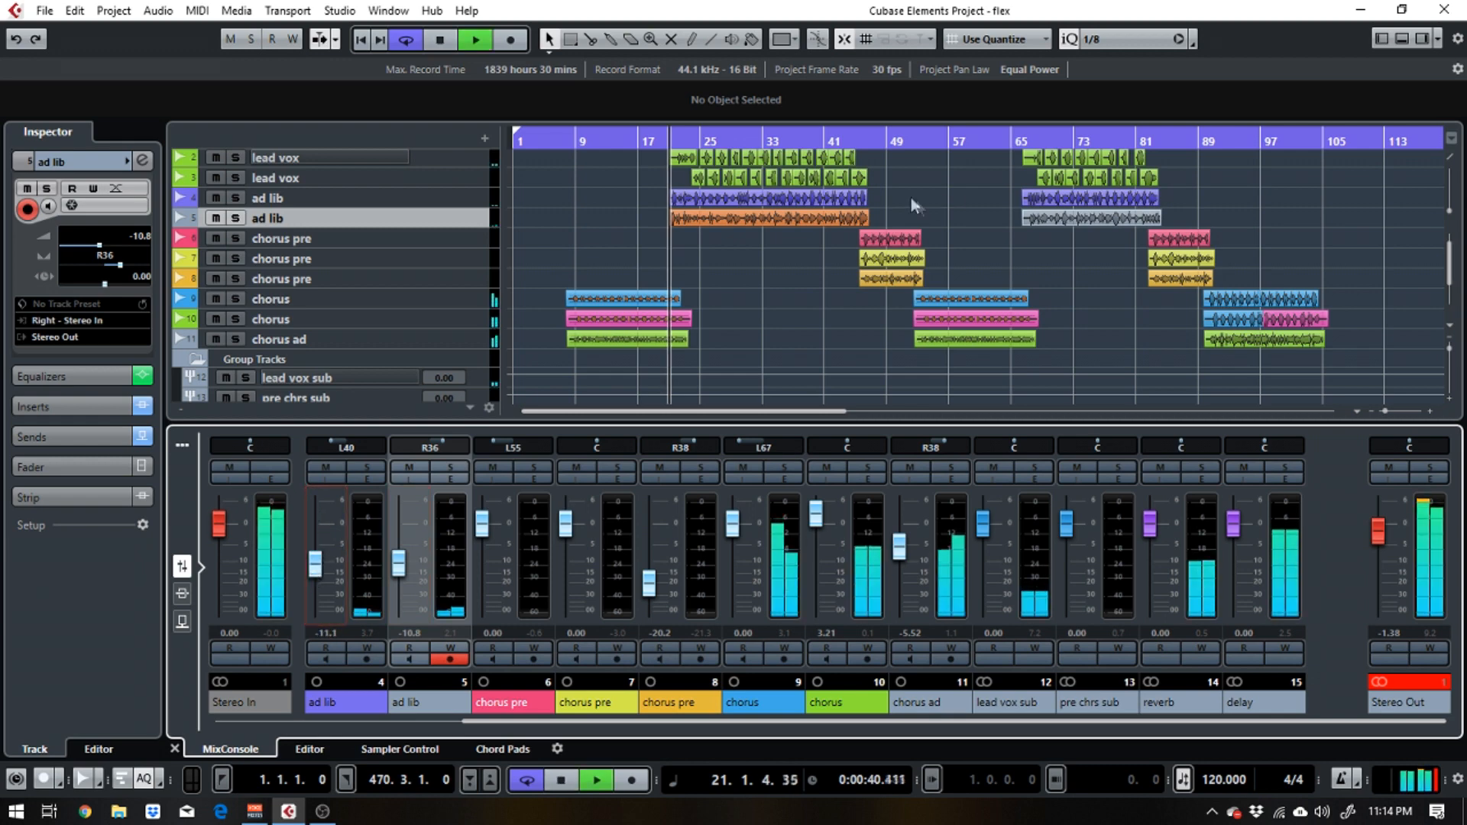
Raise the ad lib faders to -9.20 on channel 4 and -8.90 on channel 5, replaying the mix from bar 26
{"action": "left_click", "coordinate": [709, 137]}
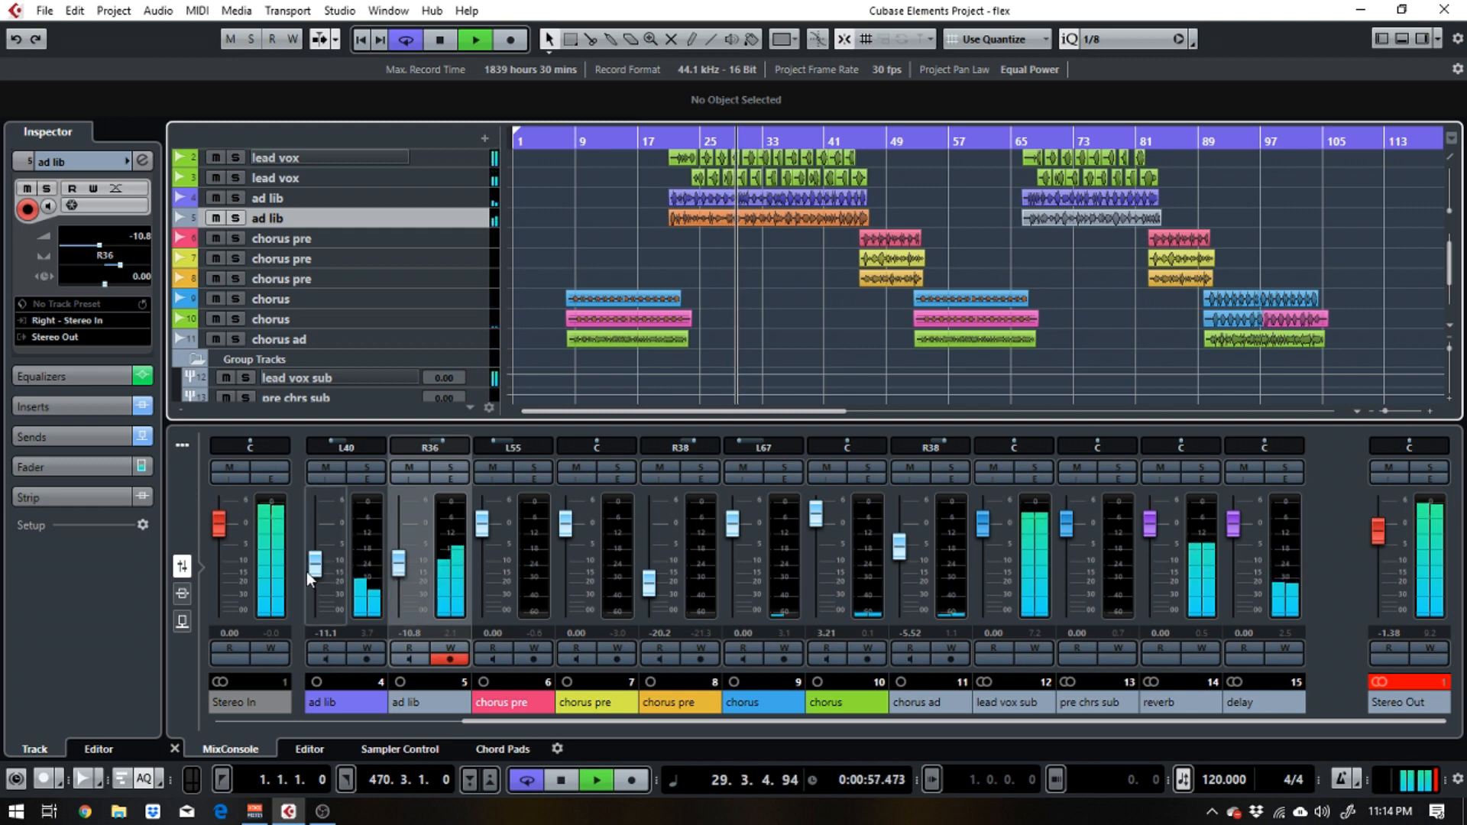
{"action": "left_click_drag", "start_coordinate": [312, 566], "coordinate": [400, 560]}
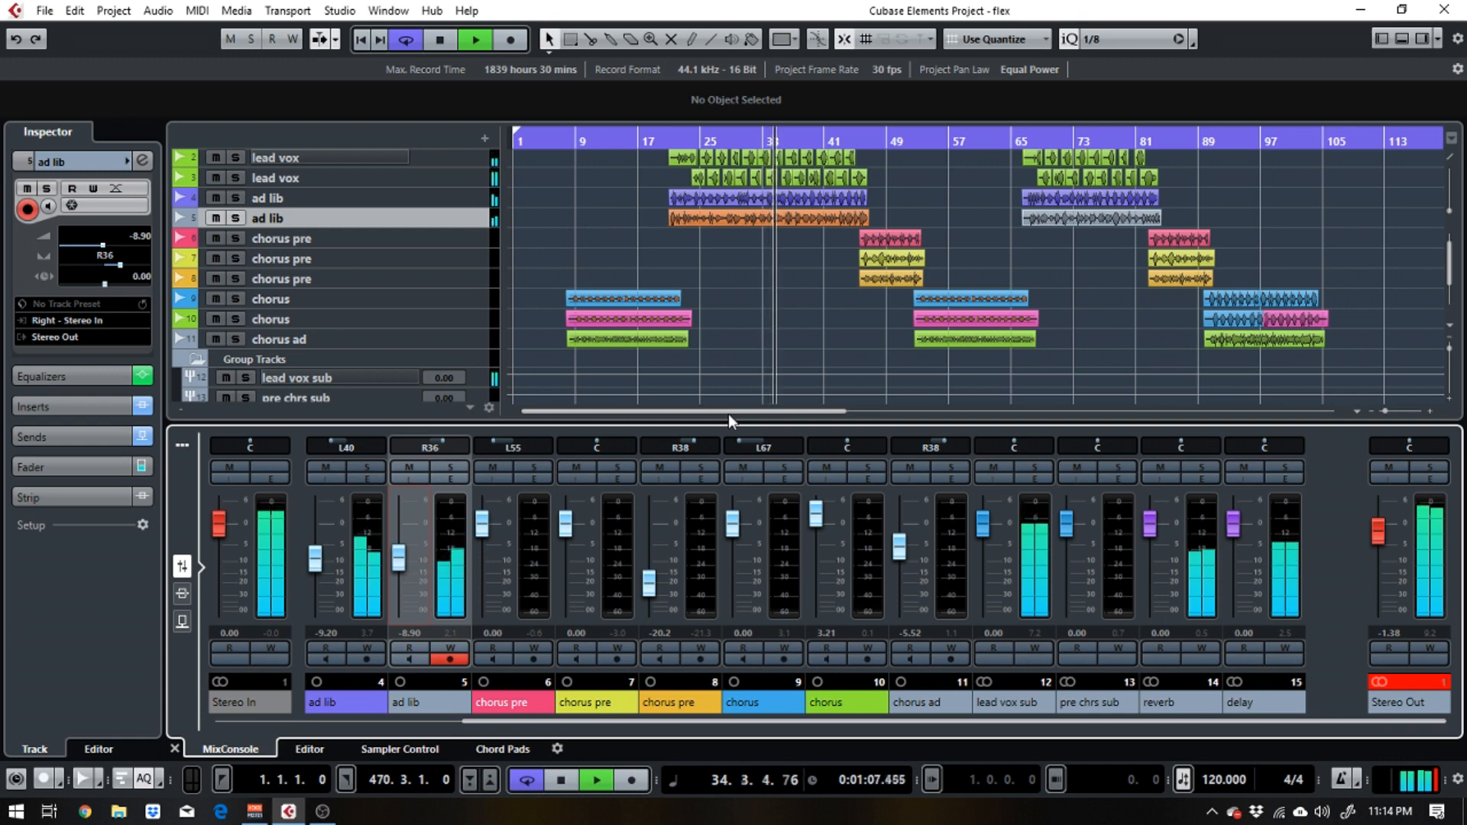
{"action": "key", "text": "space"}
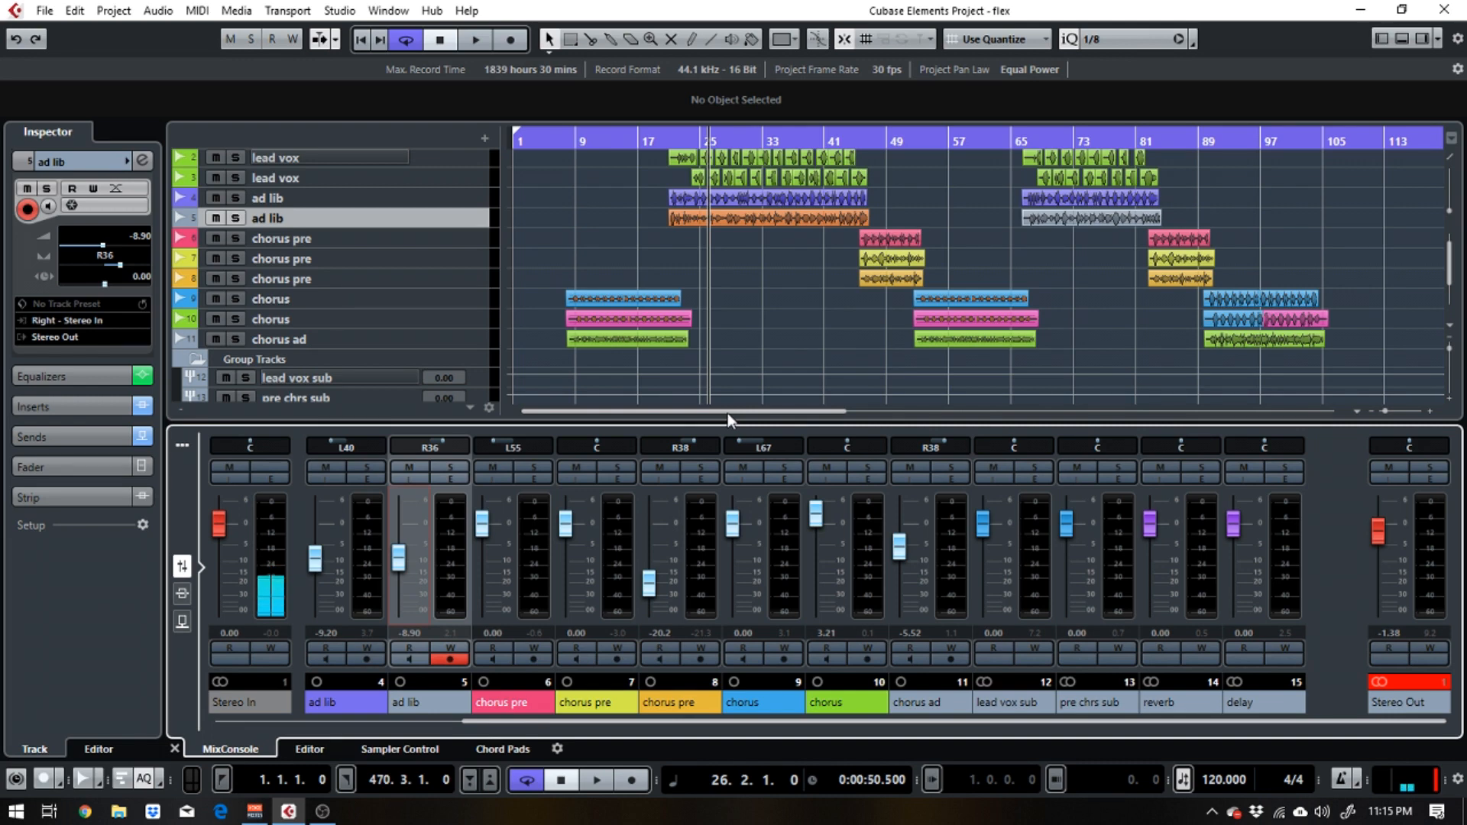
{"action": "key", "text": "space"}
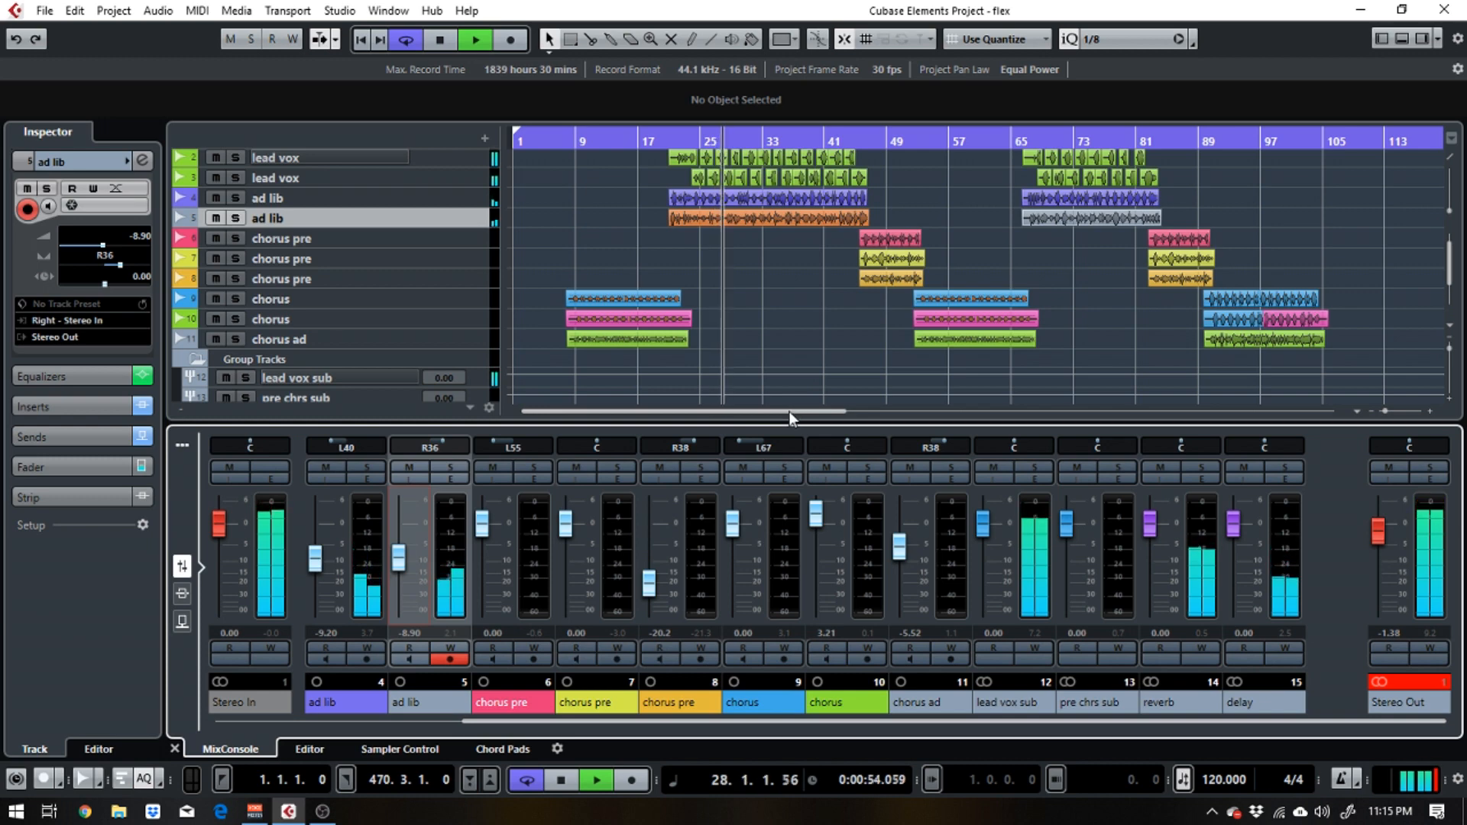
{"action": "key", "text": "space"}
Compare the mix from bar 26 with both ad lib channels muted and unmuted
{"action": "left_click", "coordinate": [409, 470]}
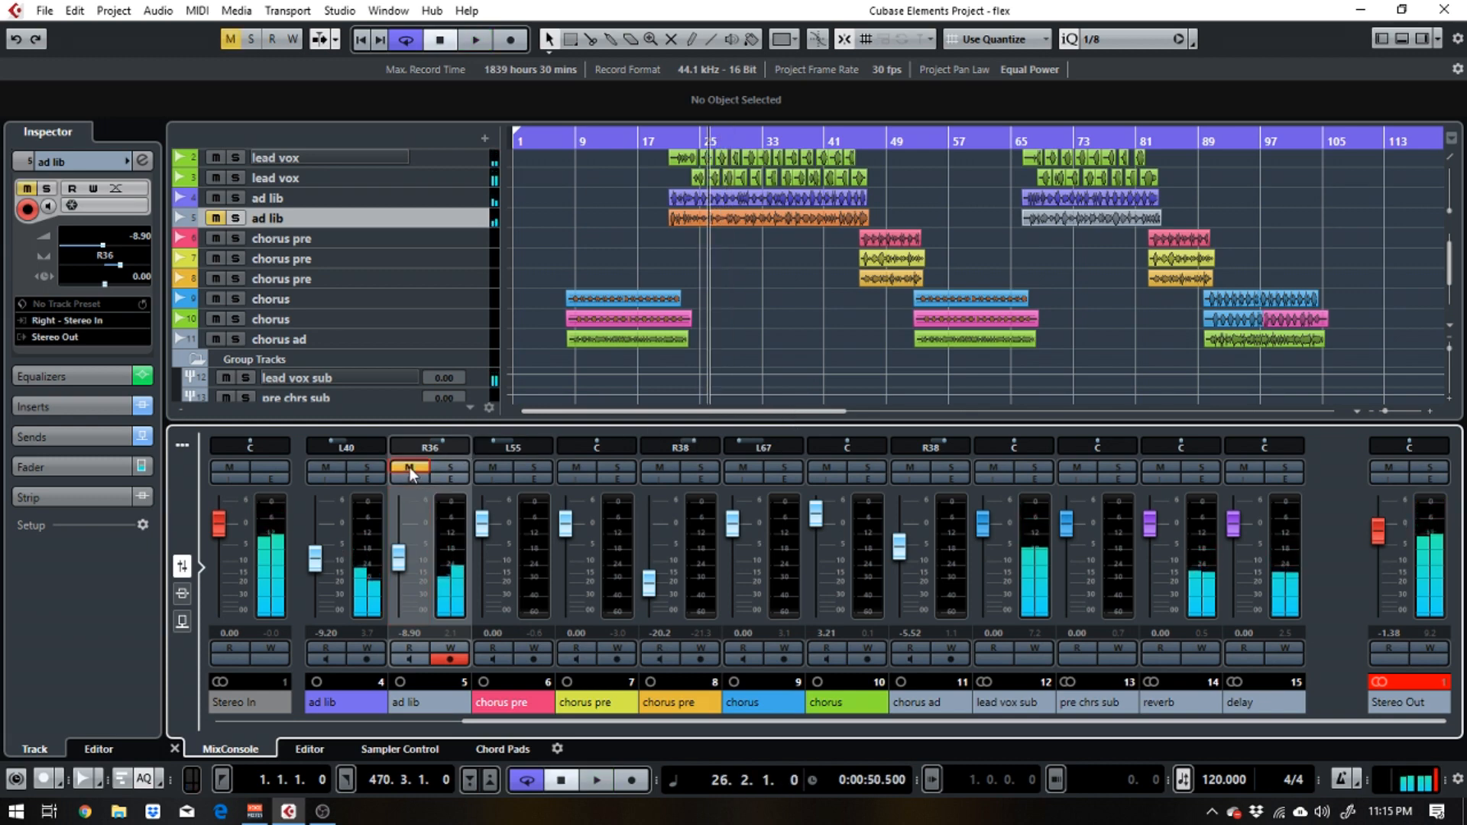
{"action": "left_click", "coordinate": [324, 469]}
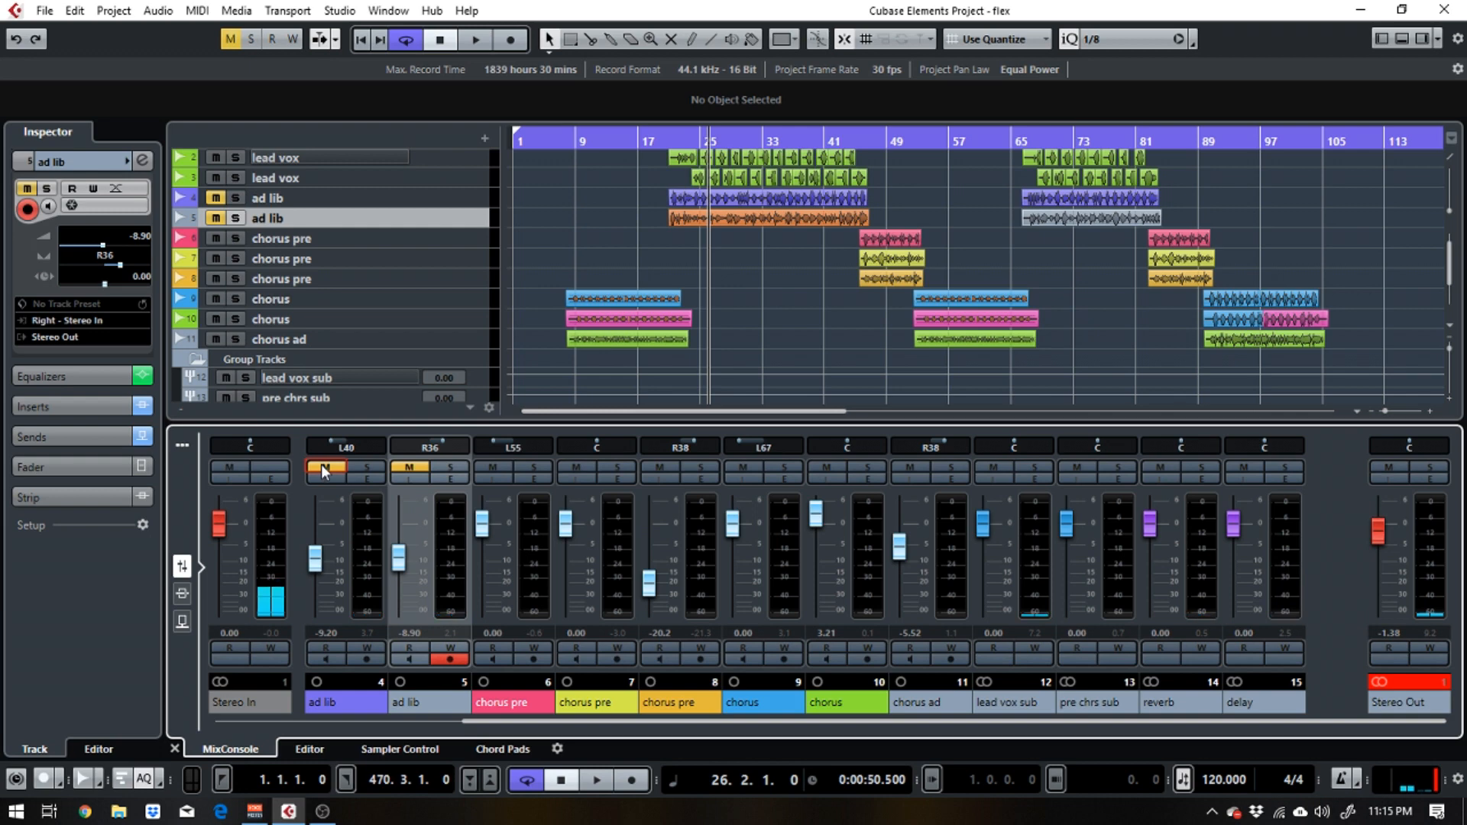
{"action": "key", "text": "space"}
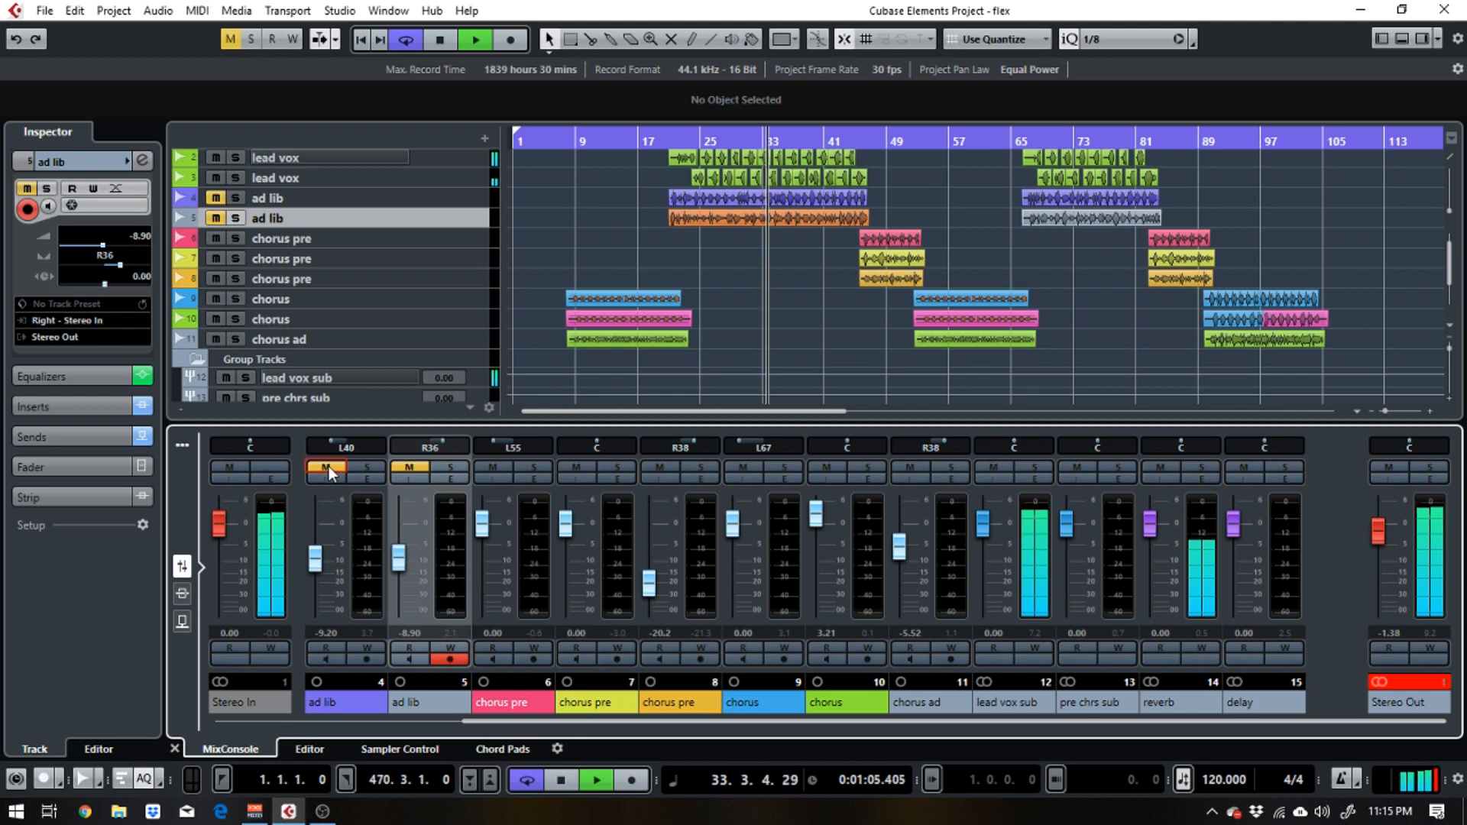
{"action": "key", "text": "space"}
{"action": "left_click", "coordinate": [328, 467]}
{"action": "left_click", "coordinate": [413, 466]}
{"action": "key", "text": "space"}
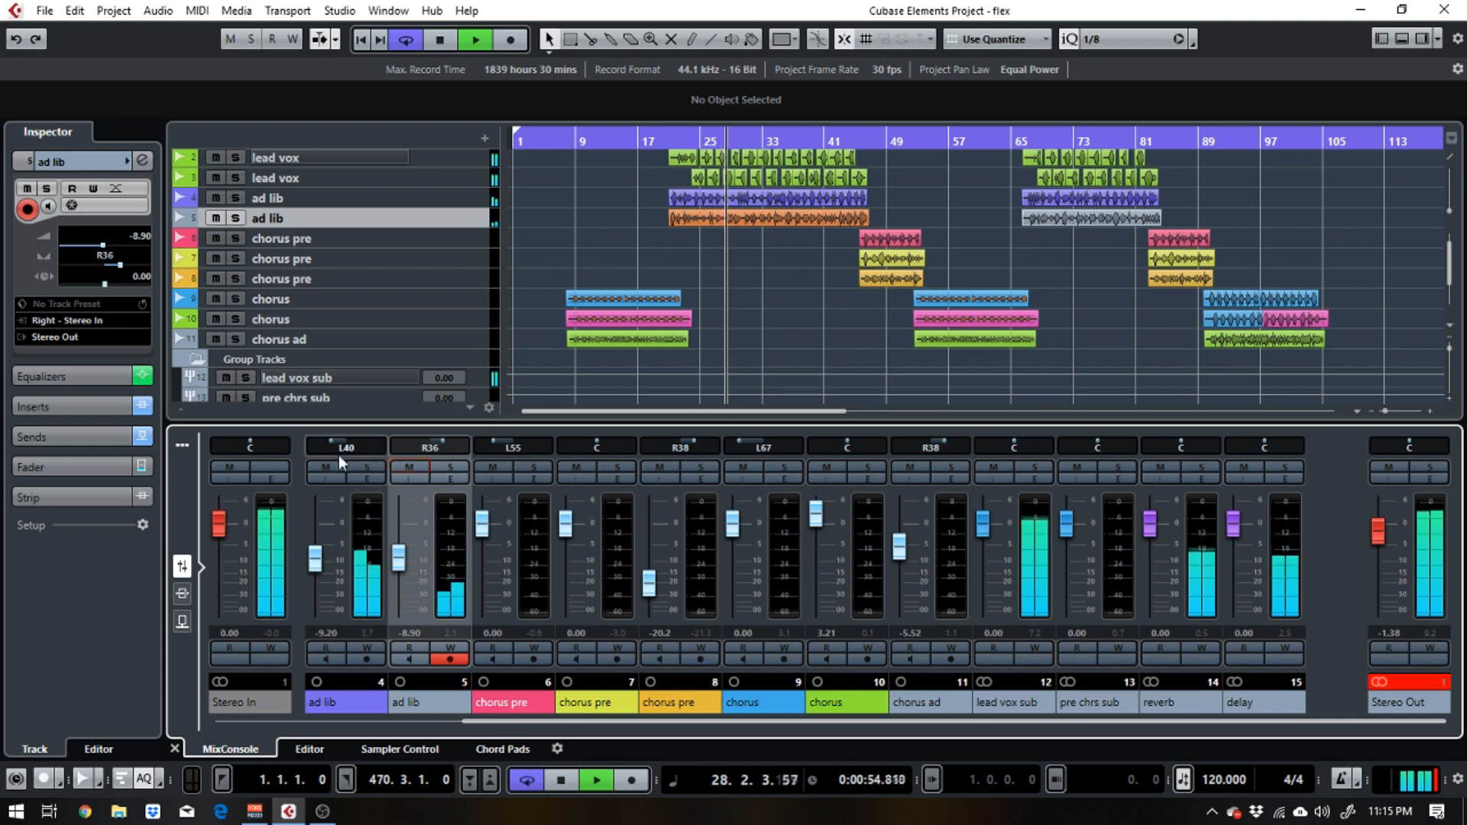
{"action": "key", "text": "space"}
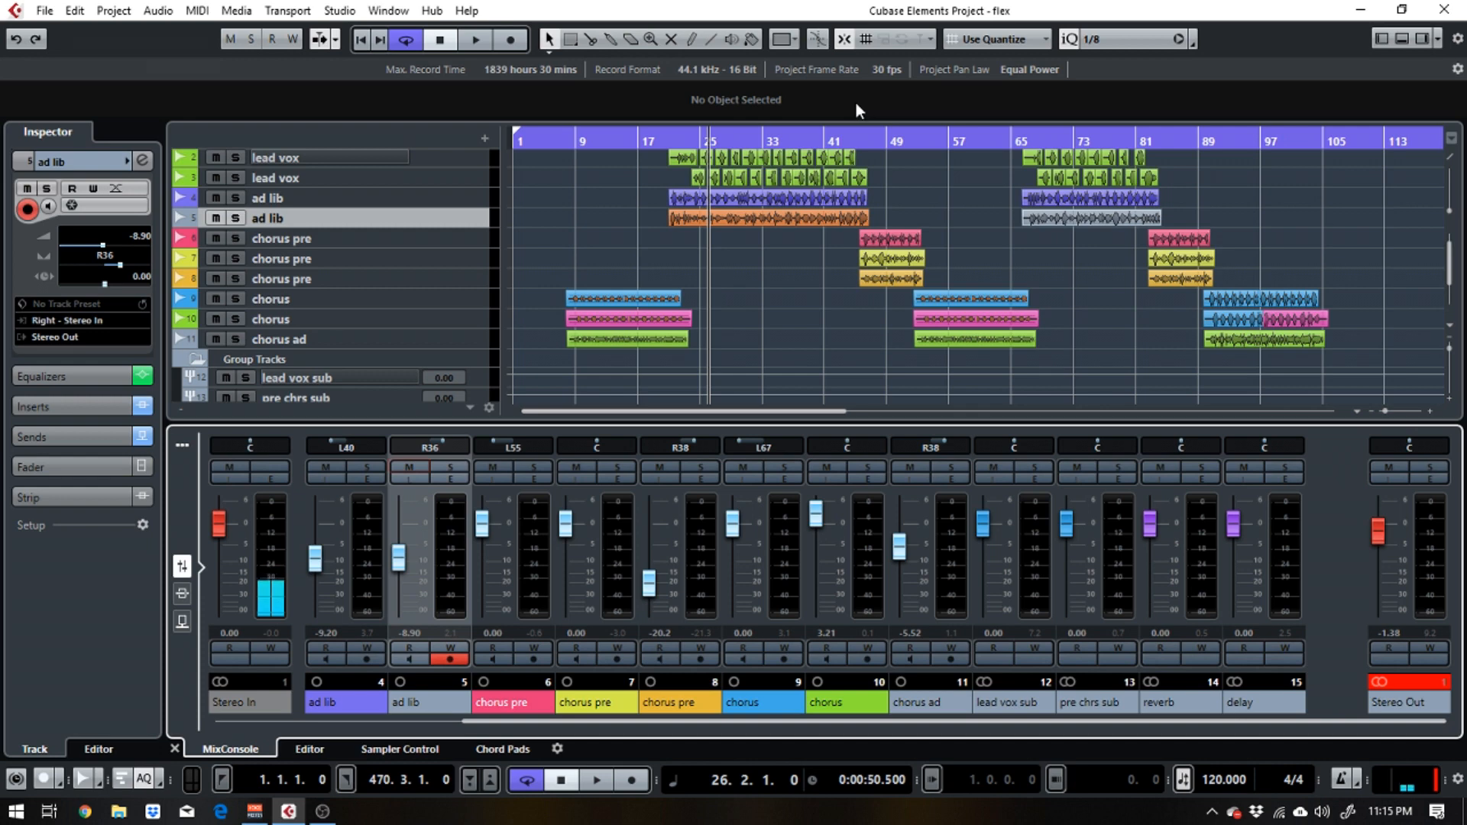
Move the playback position to bar 46 and listen to the pre-chorus vocals in the full mix
{"action": "left_click", "coordinate": [857, 138]}
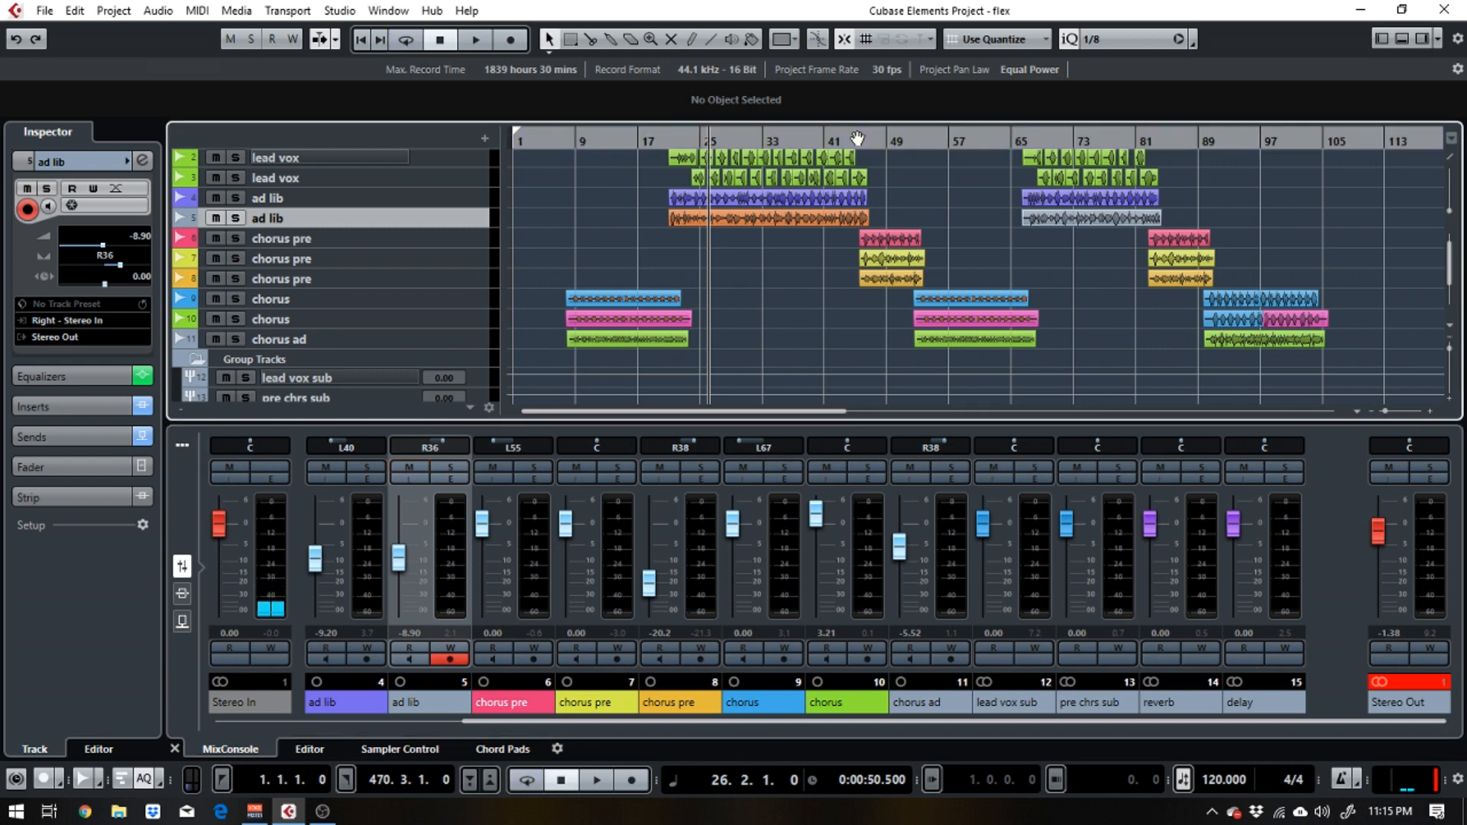
{"action": "left_click", "coordinate": [855, 137]}
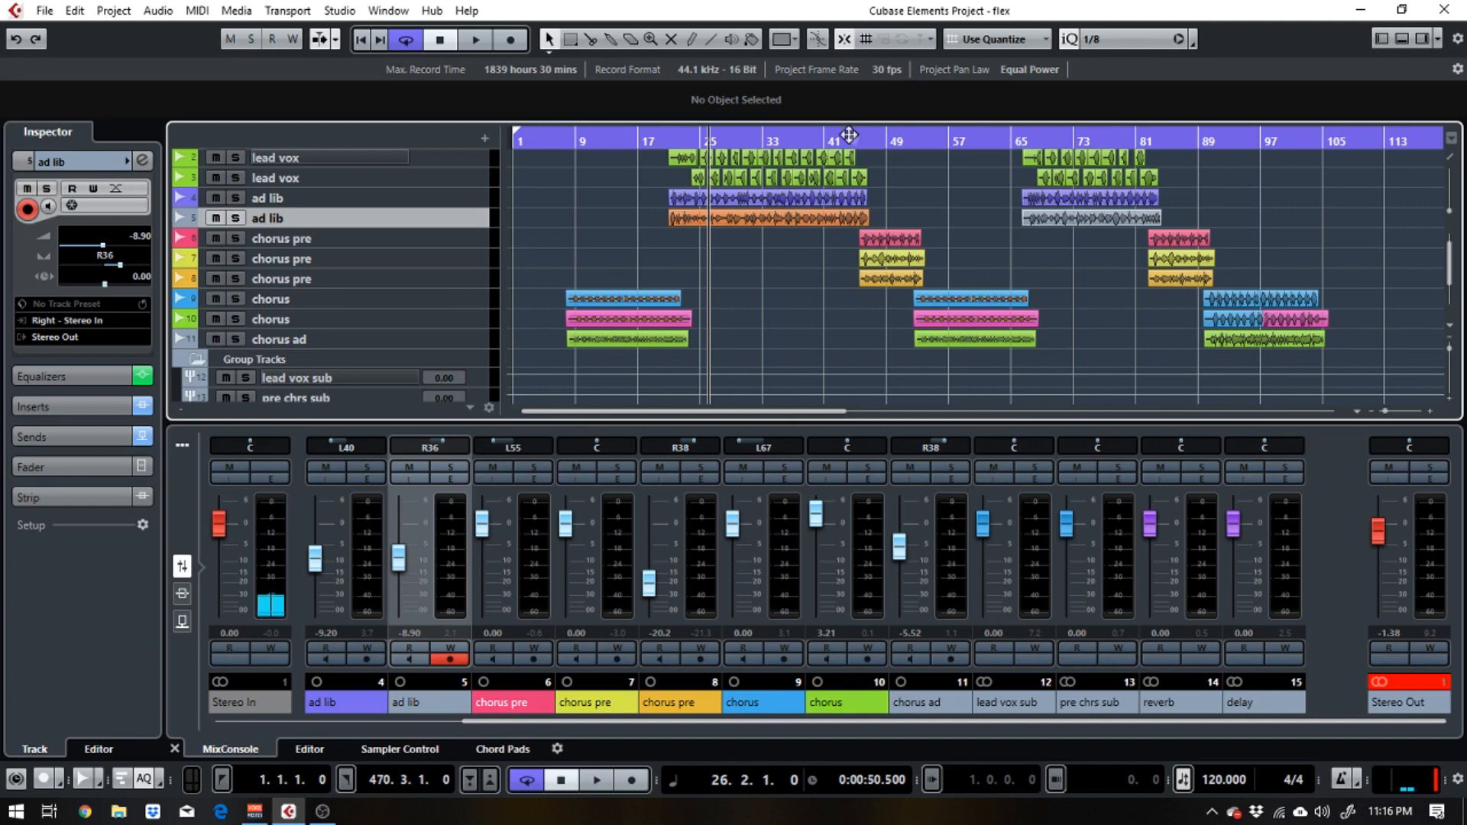
{"action": "left_click", "coordinate": [849, 136]}
{"action": "left_click", "coordinate": [869, 138]}
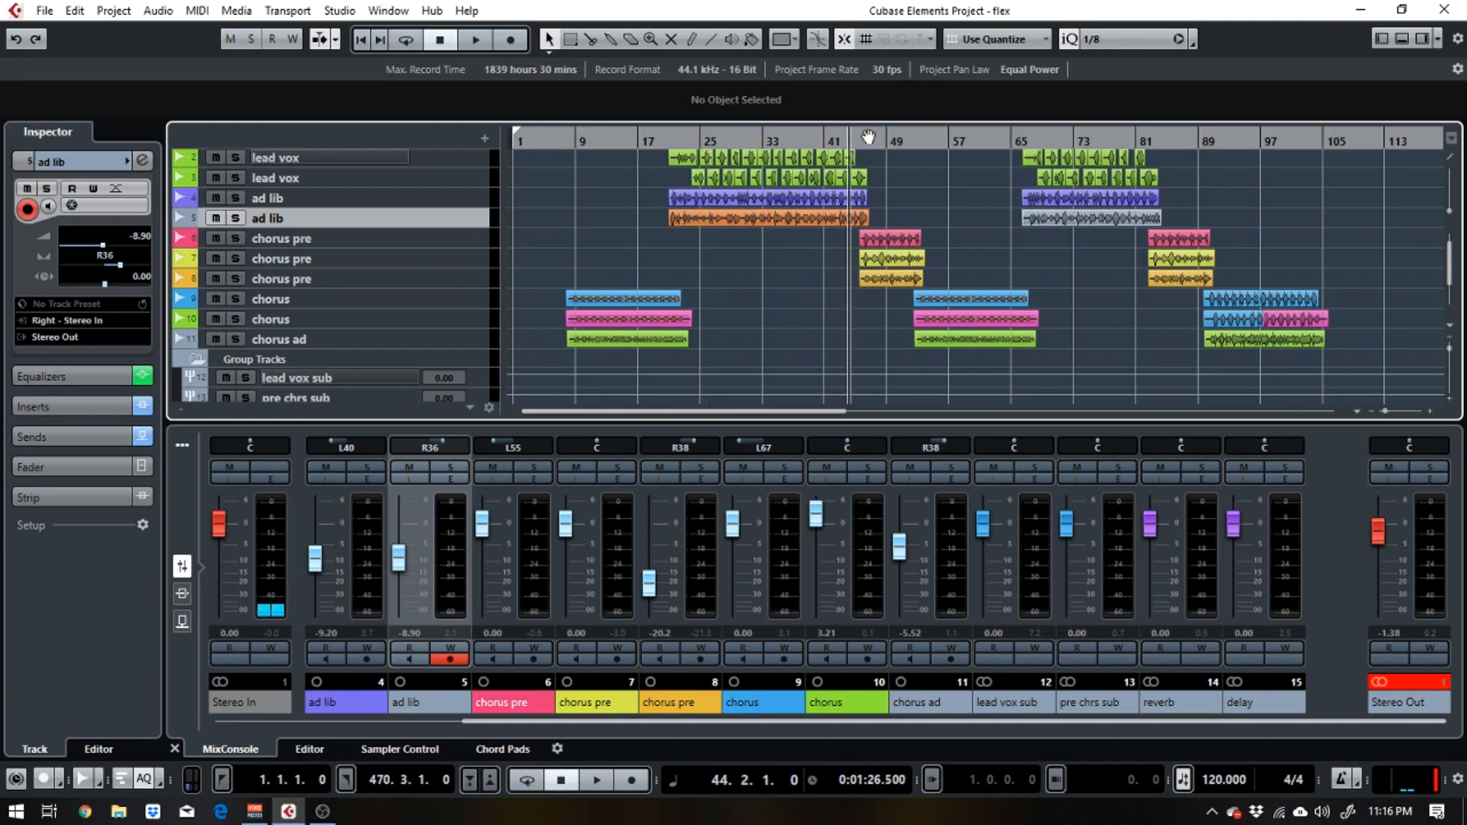
{"action": "left_click", "coordinate": [862, 138]}
{"action": "key", "text": "space"}
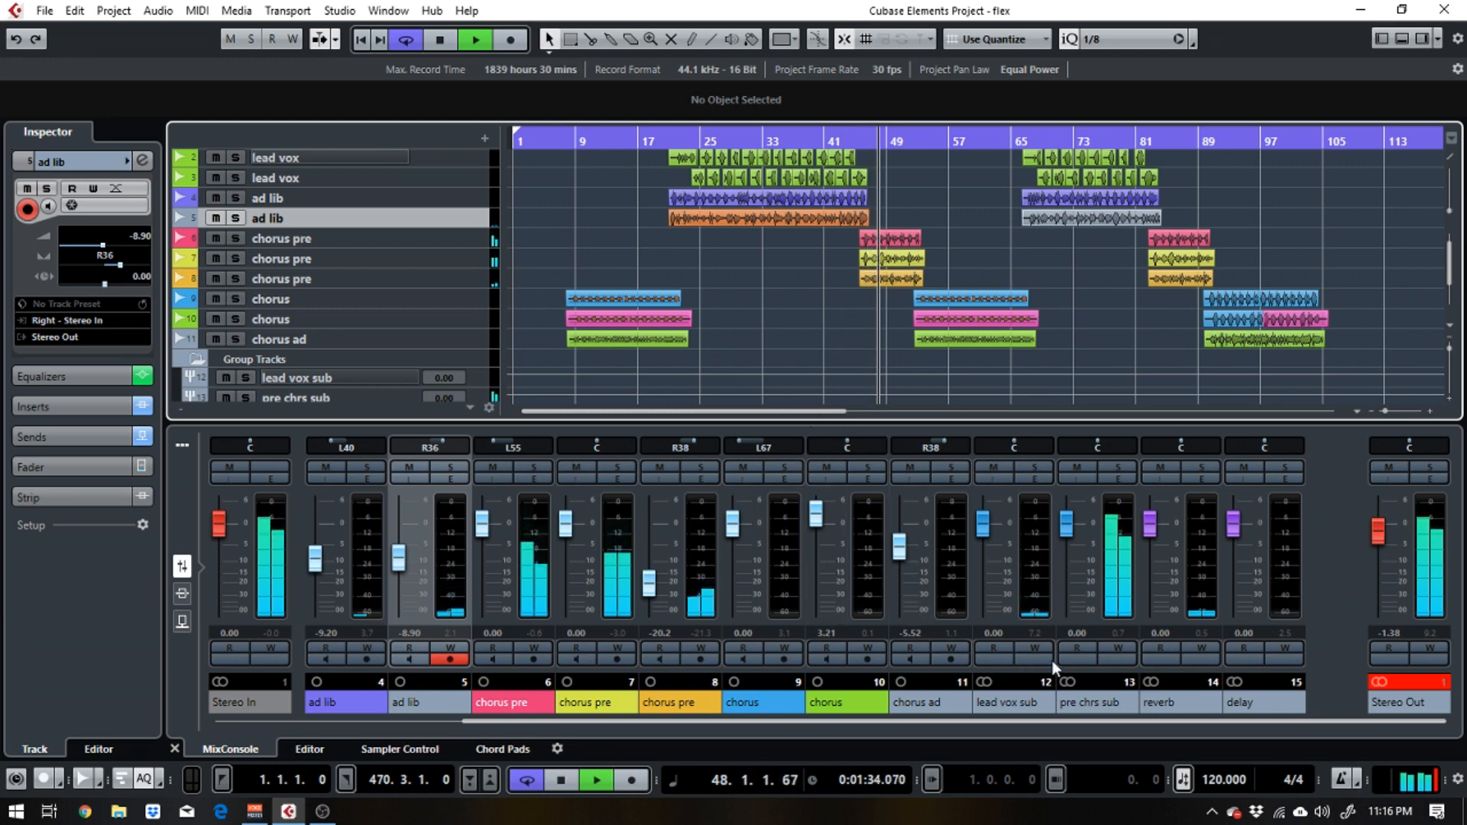
{"action": "key", "text": "space"}
Solo the pre chrs sub group and add PingPongDelay to its second insert slot
{"action": "left_click", "coordinate": [1116, 468]}
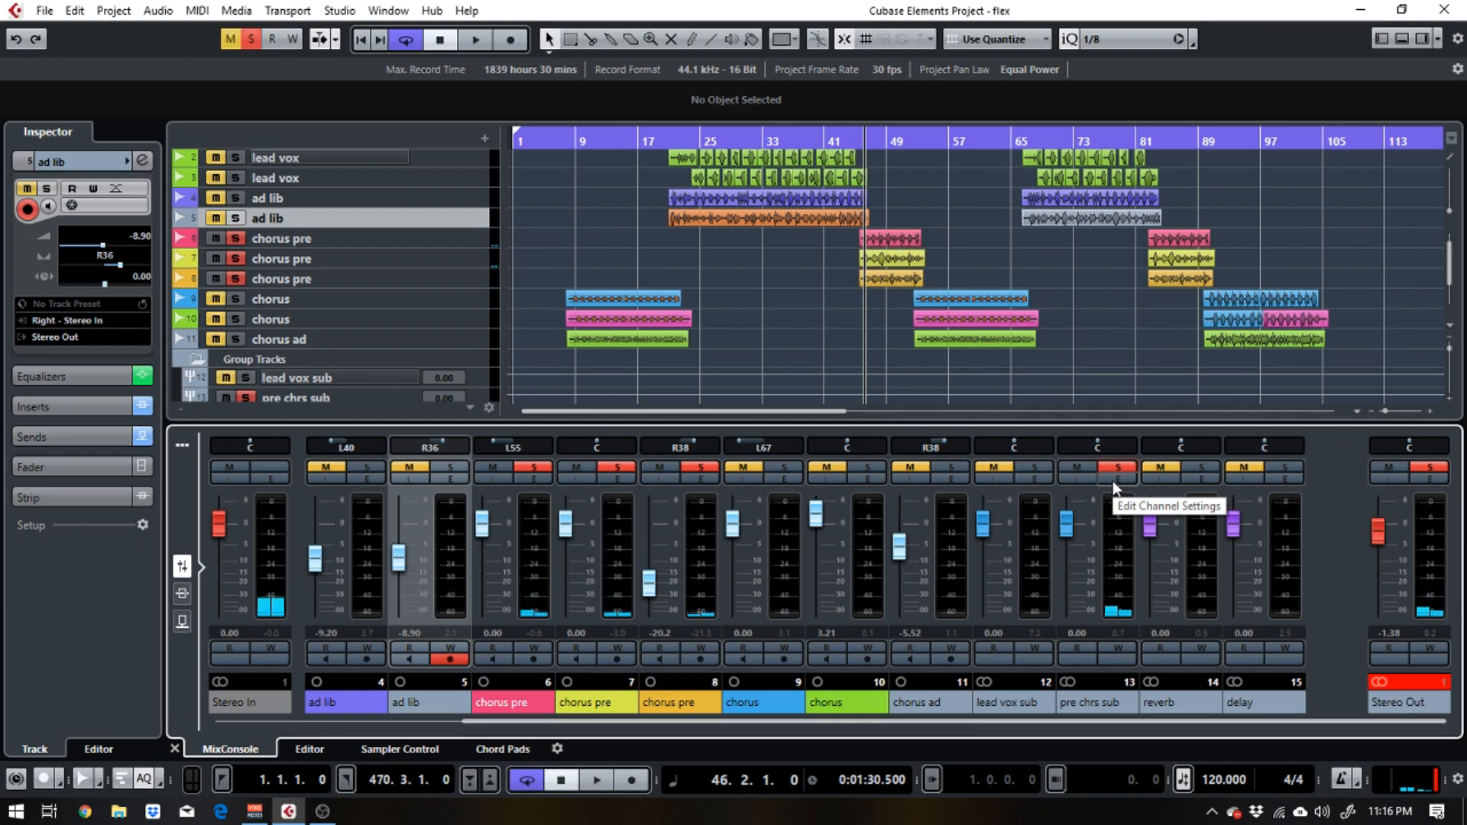
{"action": "left_click", "coordinate": [1116, 479]}
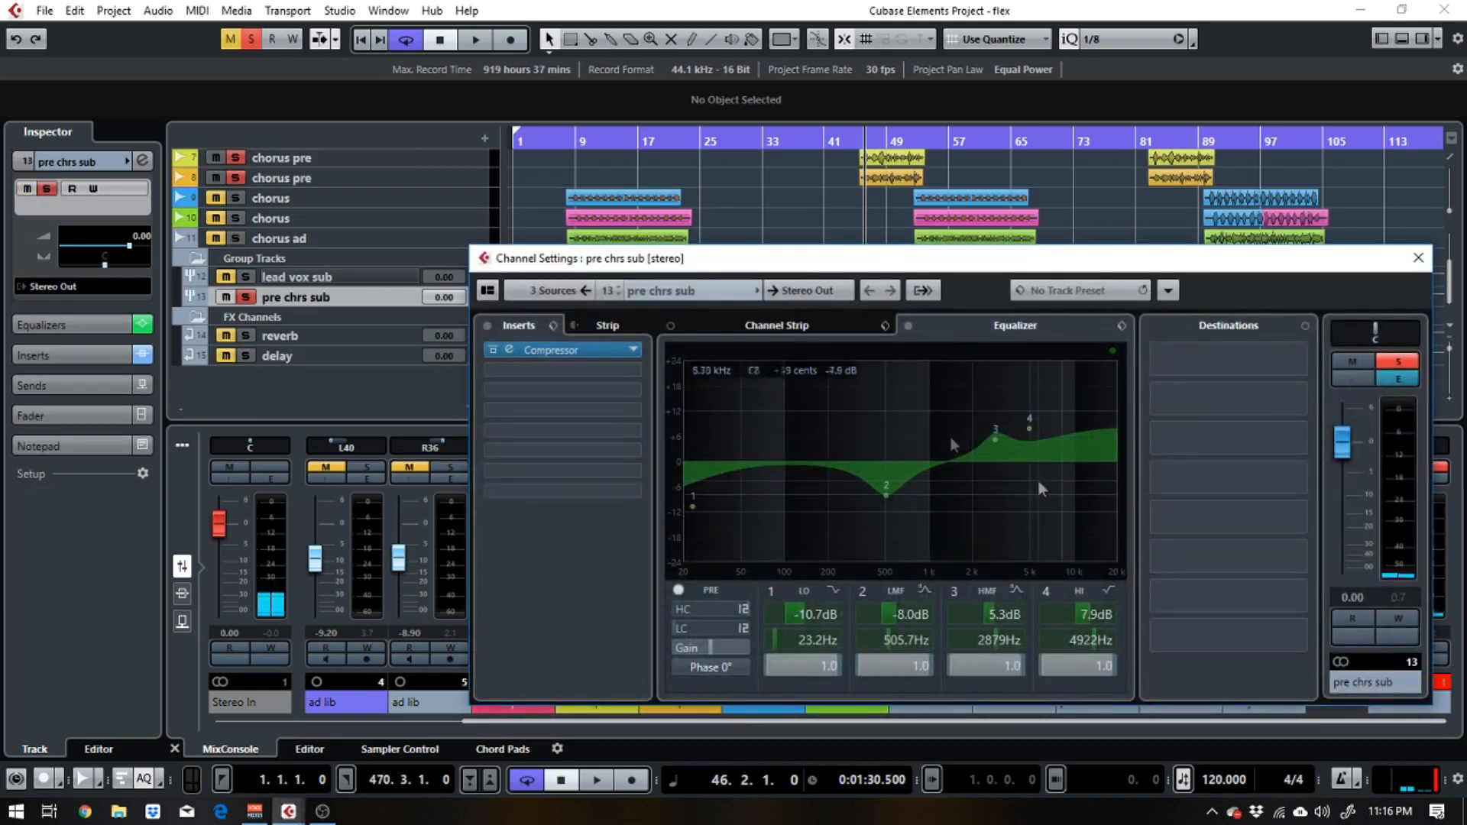
{"action": "left_click", "coordinate": [619, 368]}
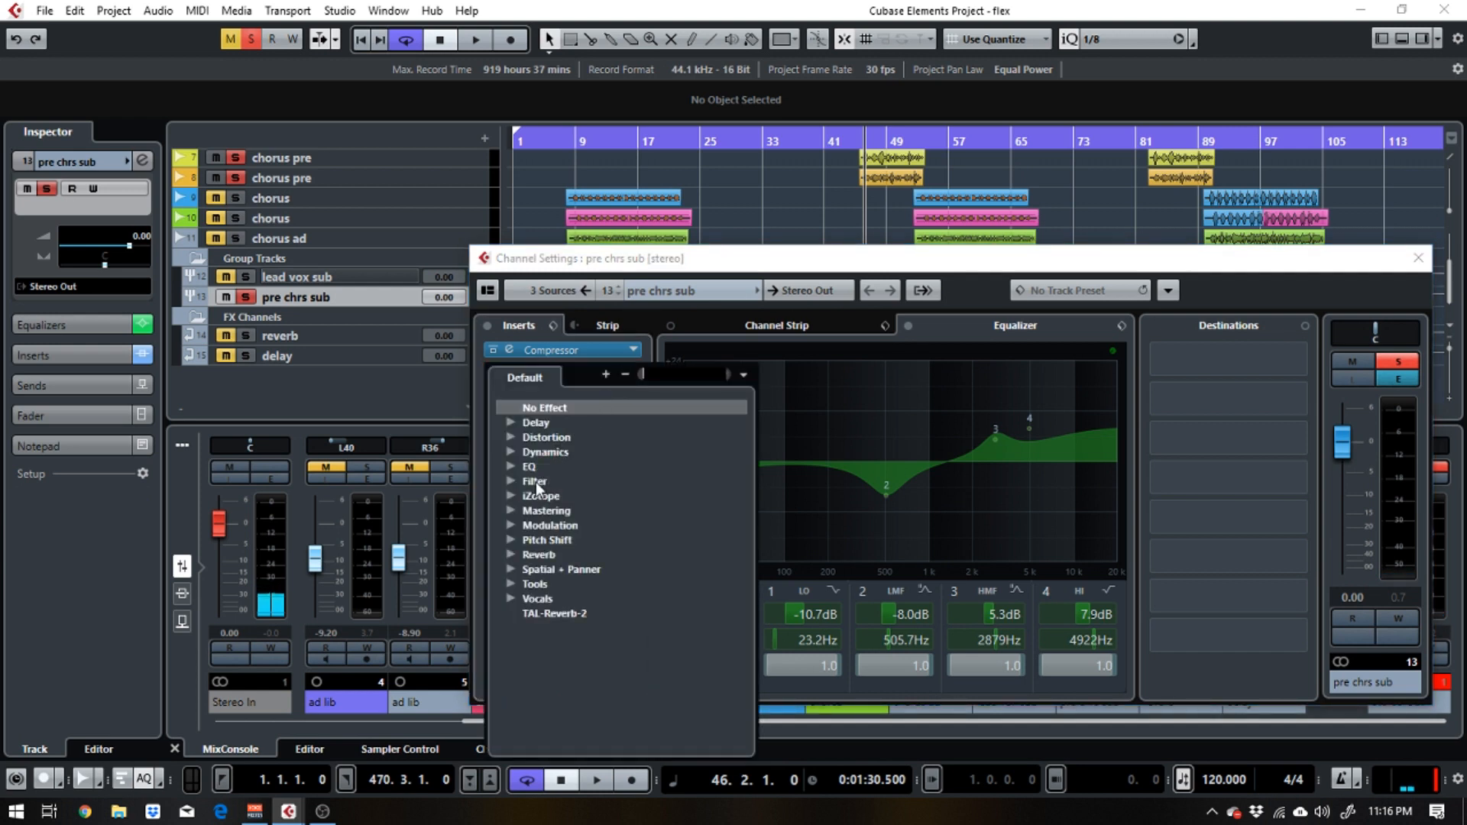
{"action": "left_click", "coordinate": [540, 423]}
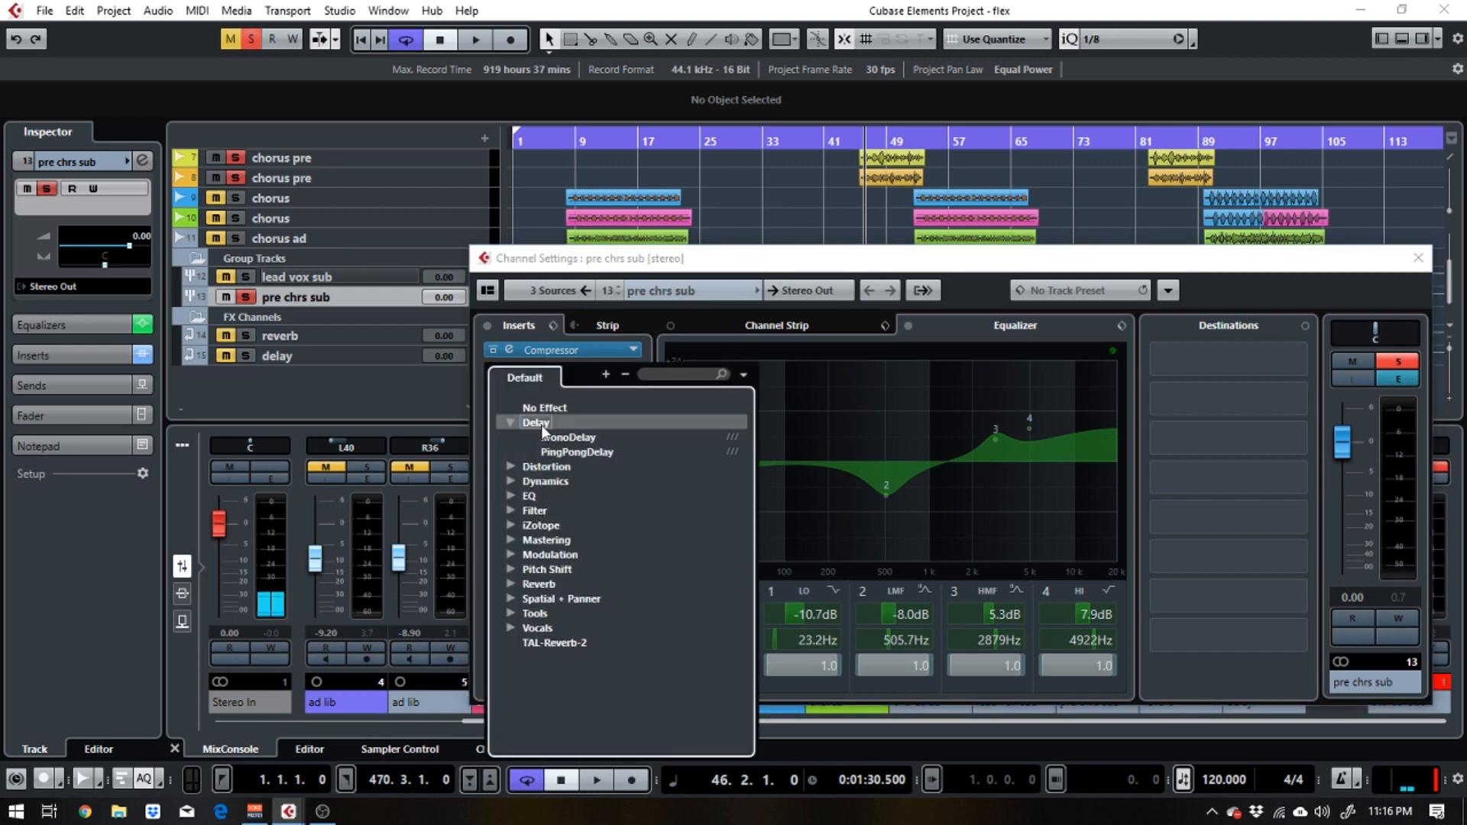
{"action": "left_click", "coordinate": [573, 452]}
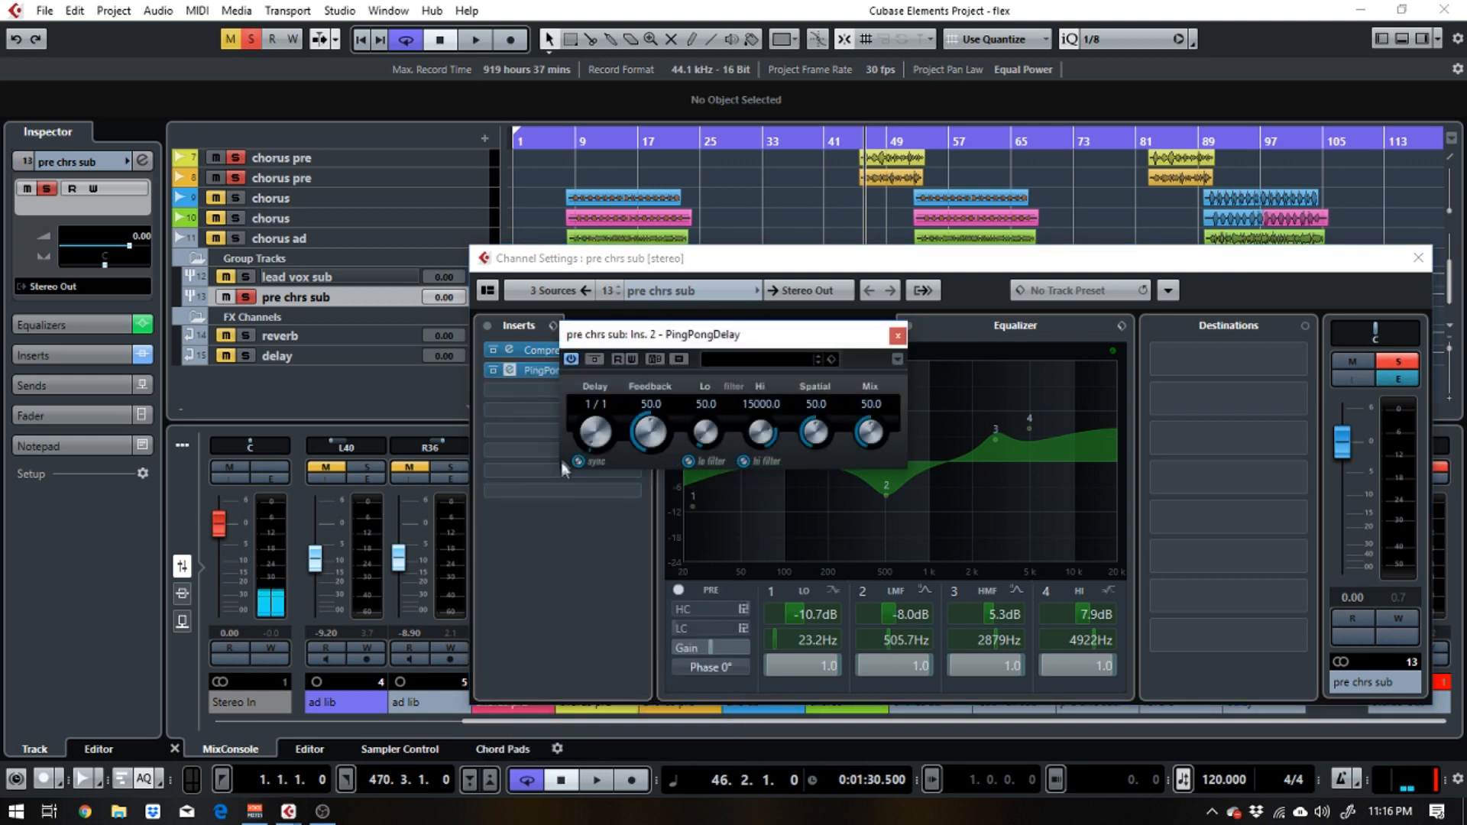
{"action": "left_click_drag", "start_coordinate": [786, 336], "coordinate": [741, 361]}
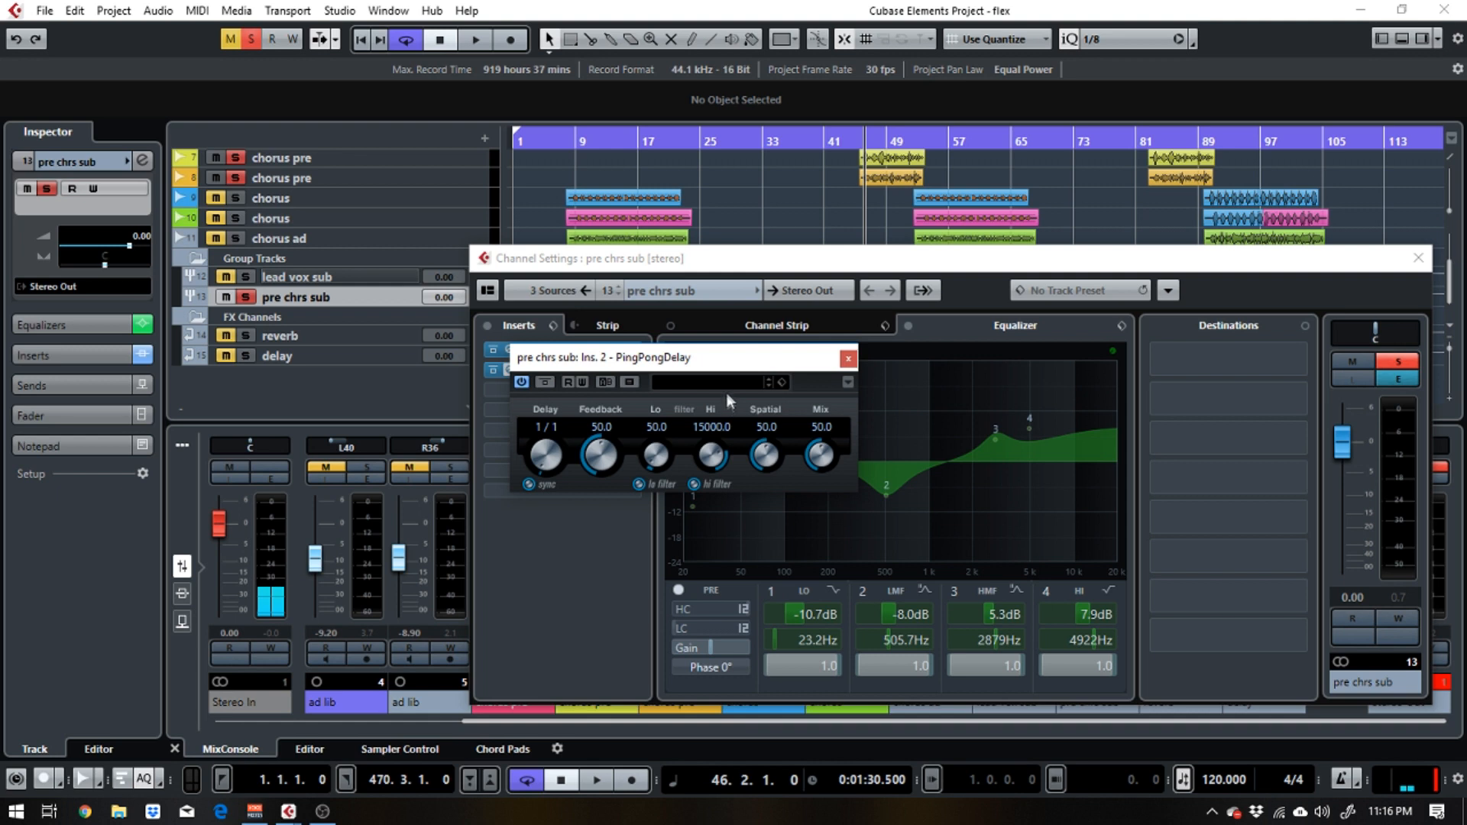
Load the Stereo Delay 4 Solo preset in PingPongDelay while playing the soloed pre-chorus group from bar 46
{"action": "key", "text": "space"}
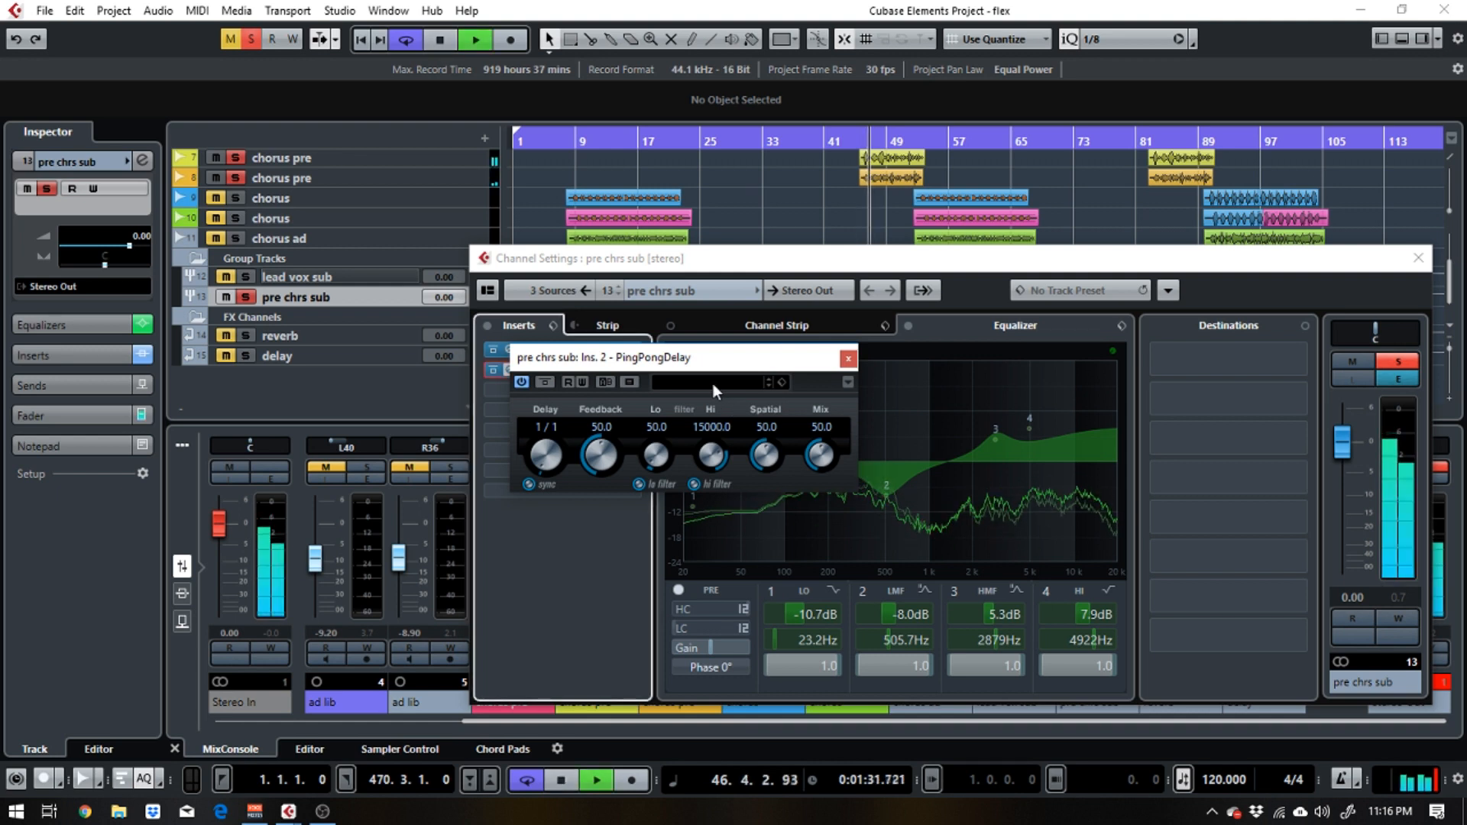
{"action": "left_click", "coordinate": [713, 384]}
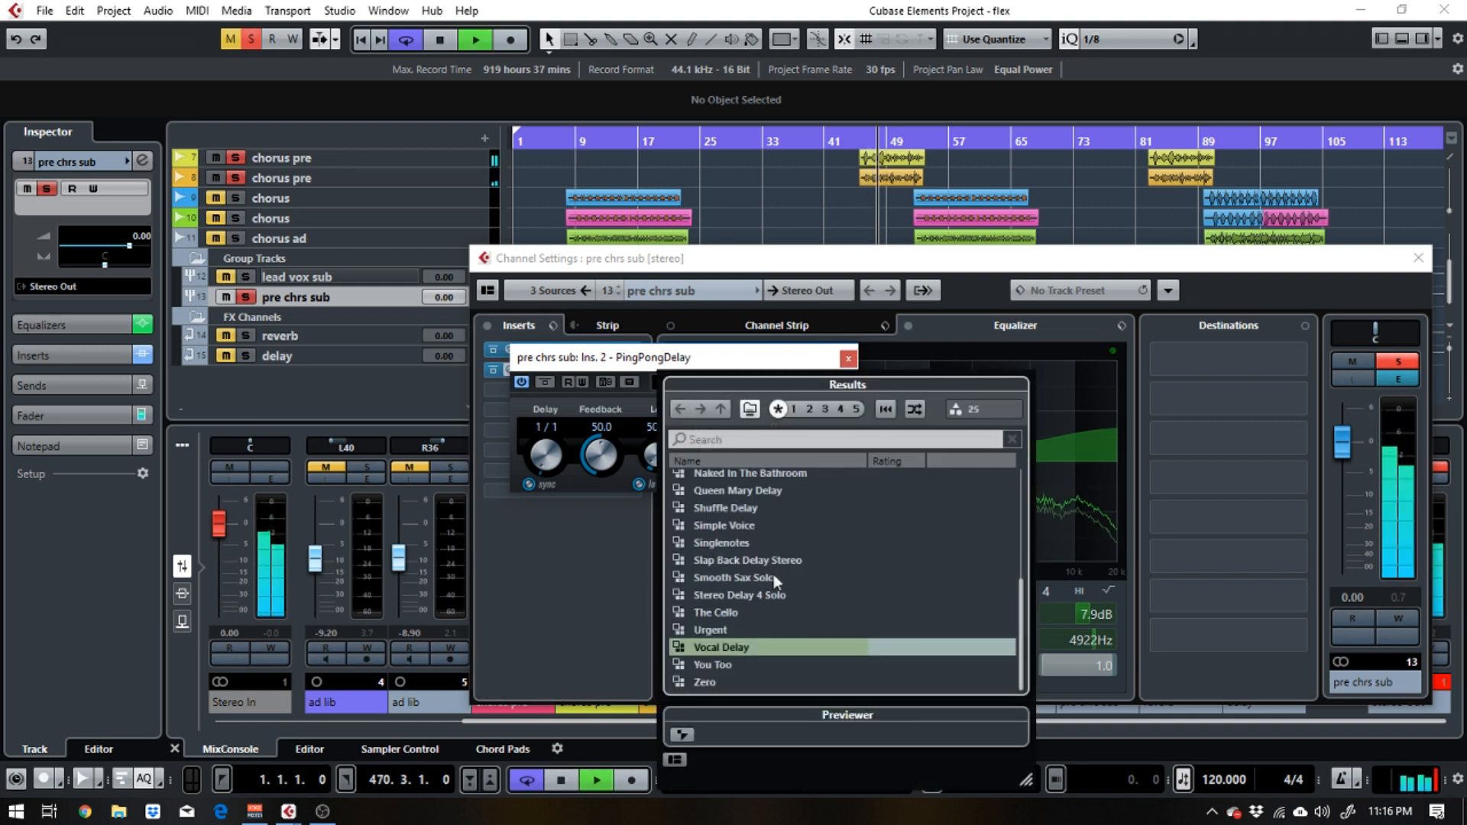
{"action": "left_click", "coordinate": [769, 595]}
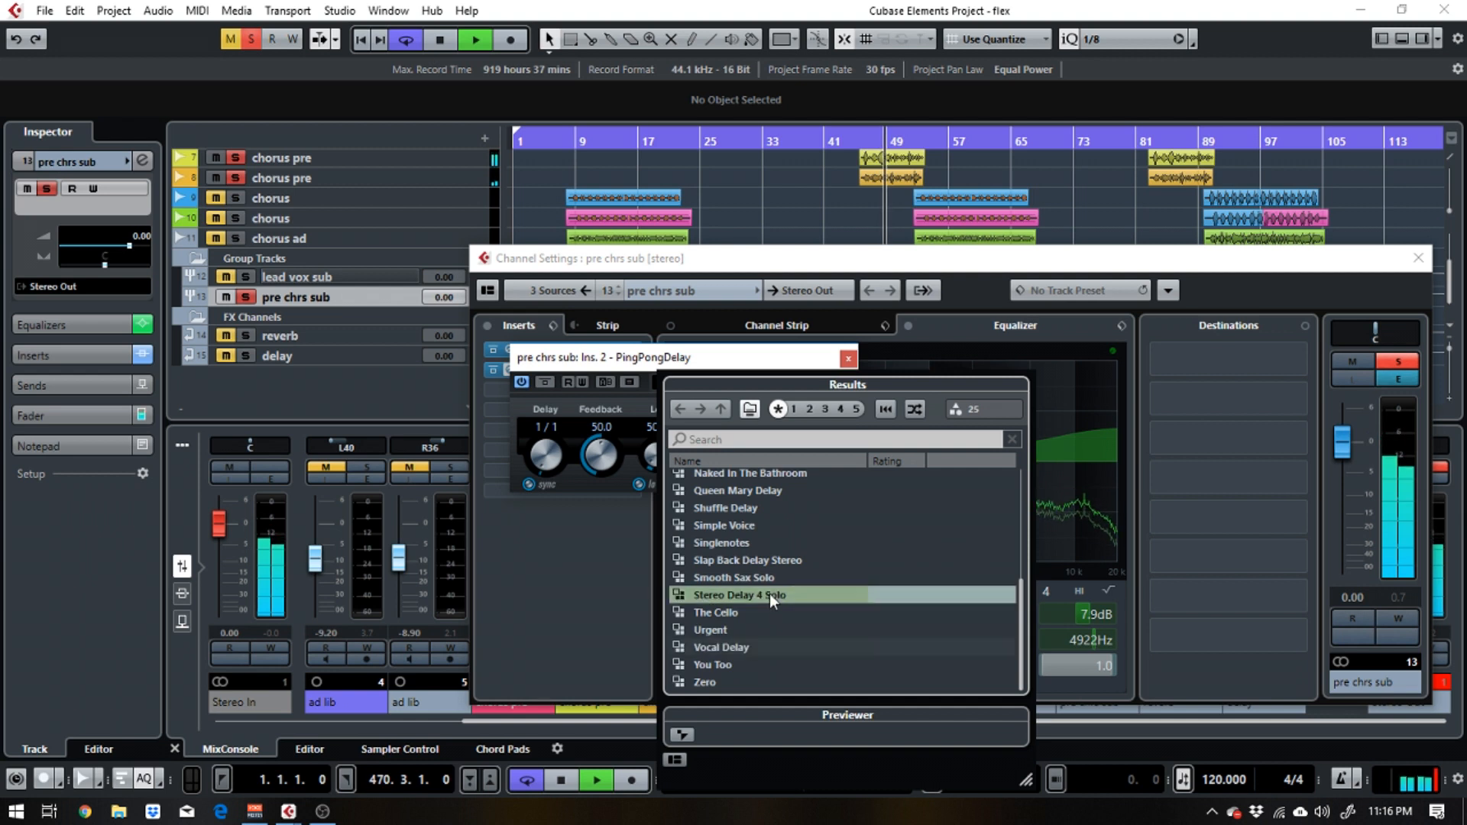
{"action": "double_click", "coordinate": [768, 595]}
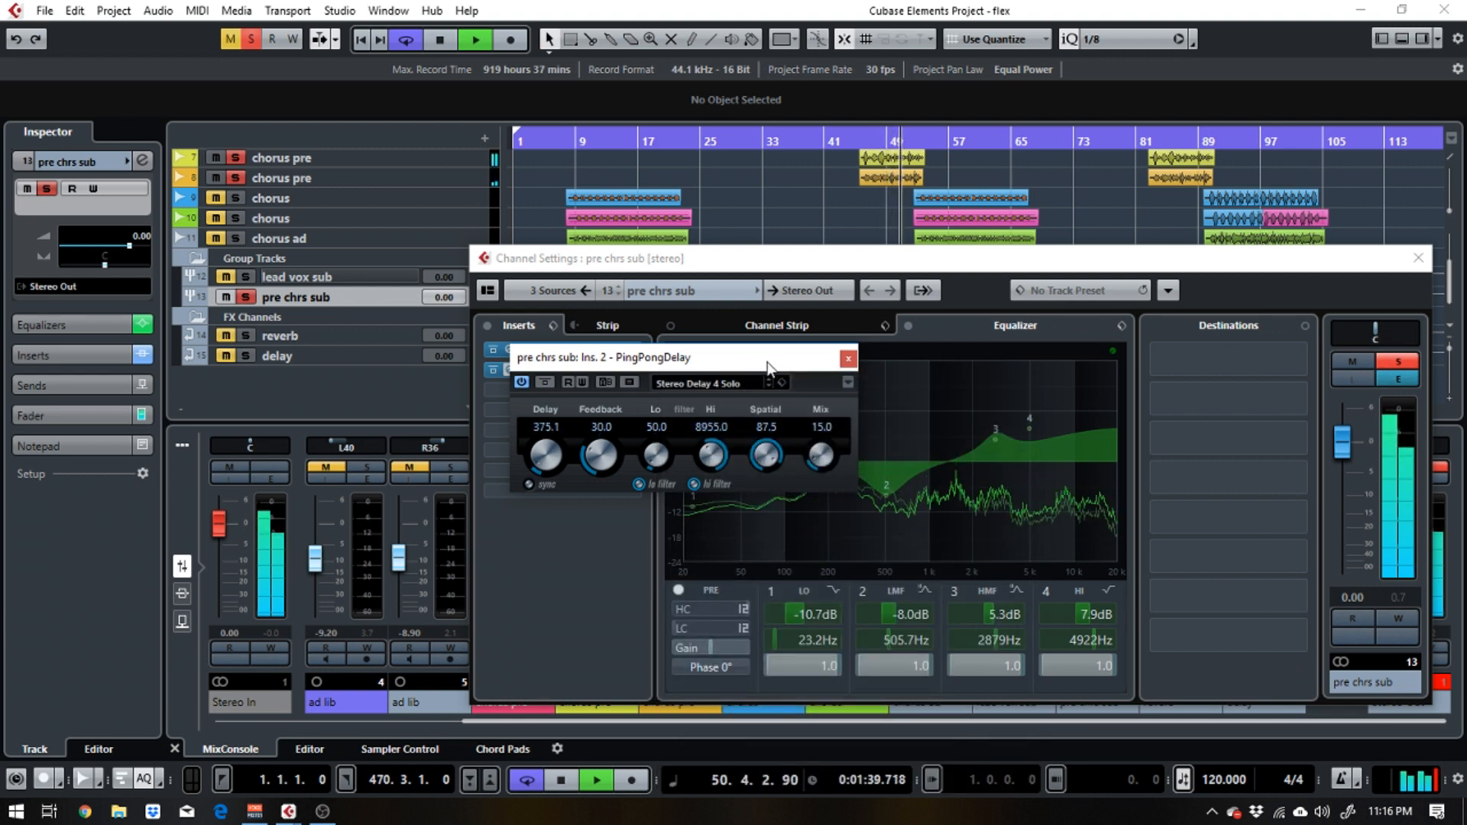
{"action": "key", "text": "space"}
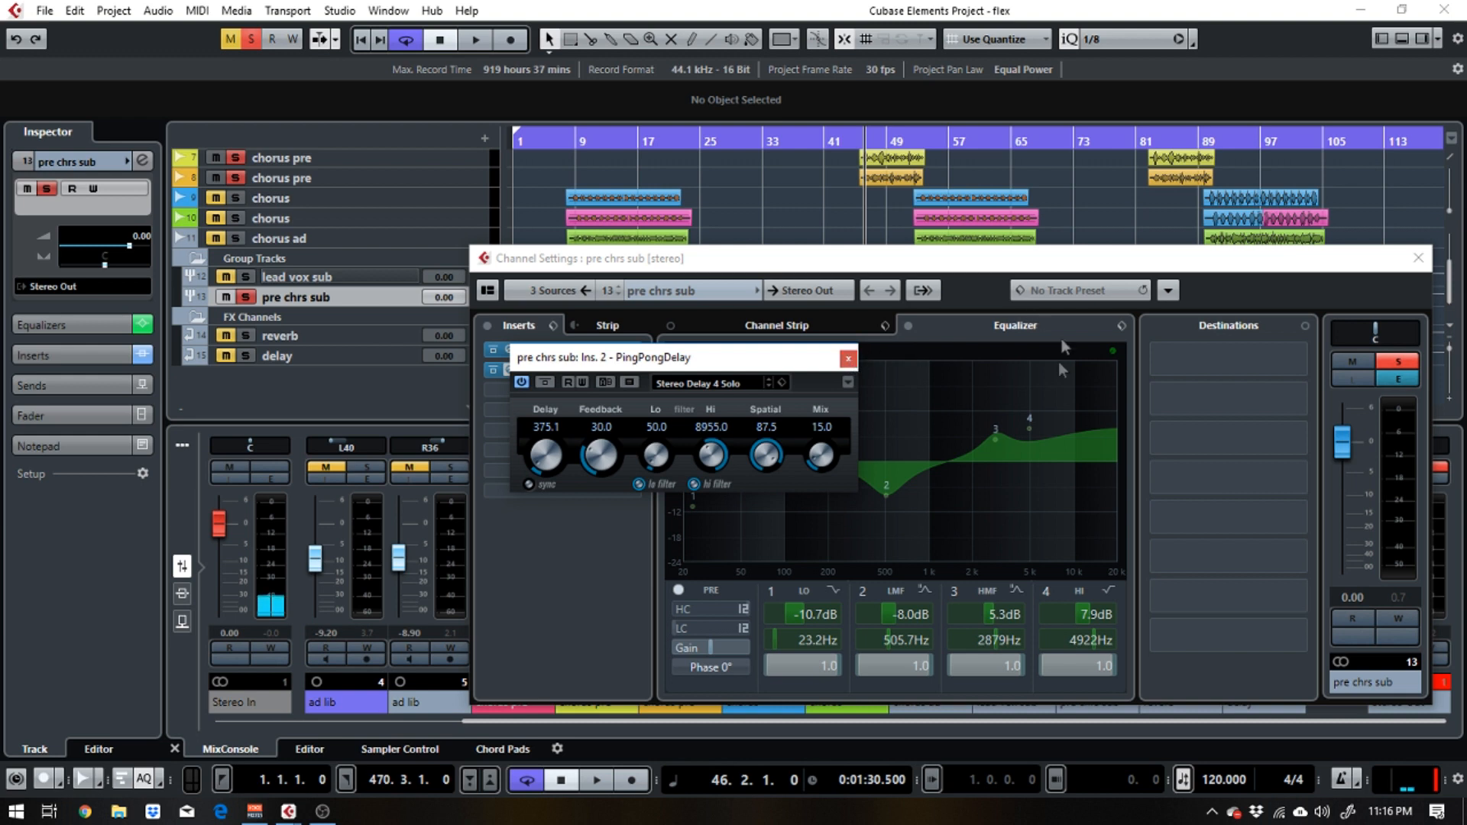
Clear the solo on pre chrs sub, hear its delay in the full mix, and close its plug-in and channel settings
{"action": "left_click", "coordinate": [1397, 361]}
{"action": "key", "text": "space"}
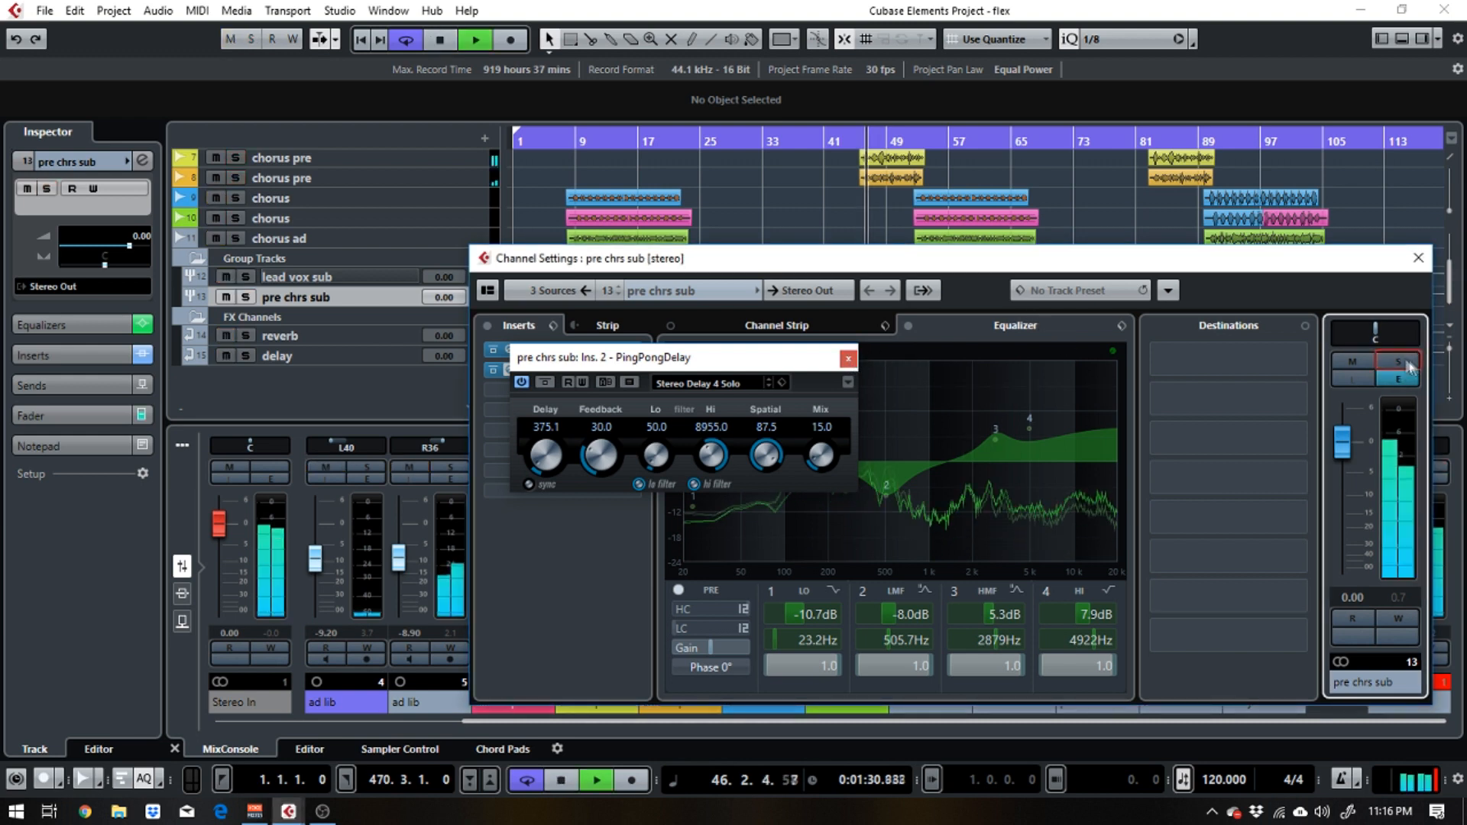
{"action": "left_click", "coordinate": [848, 360]}
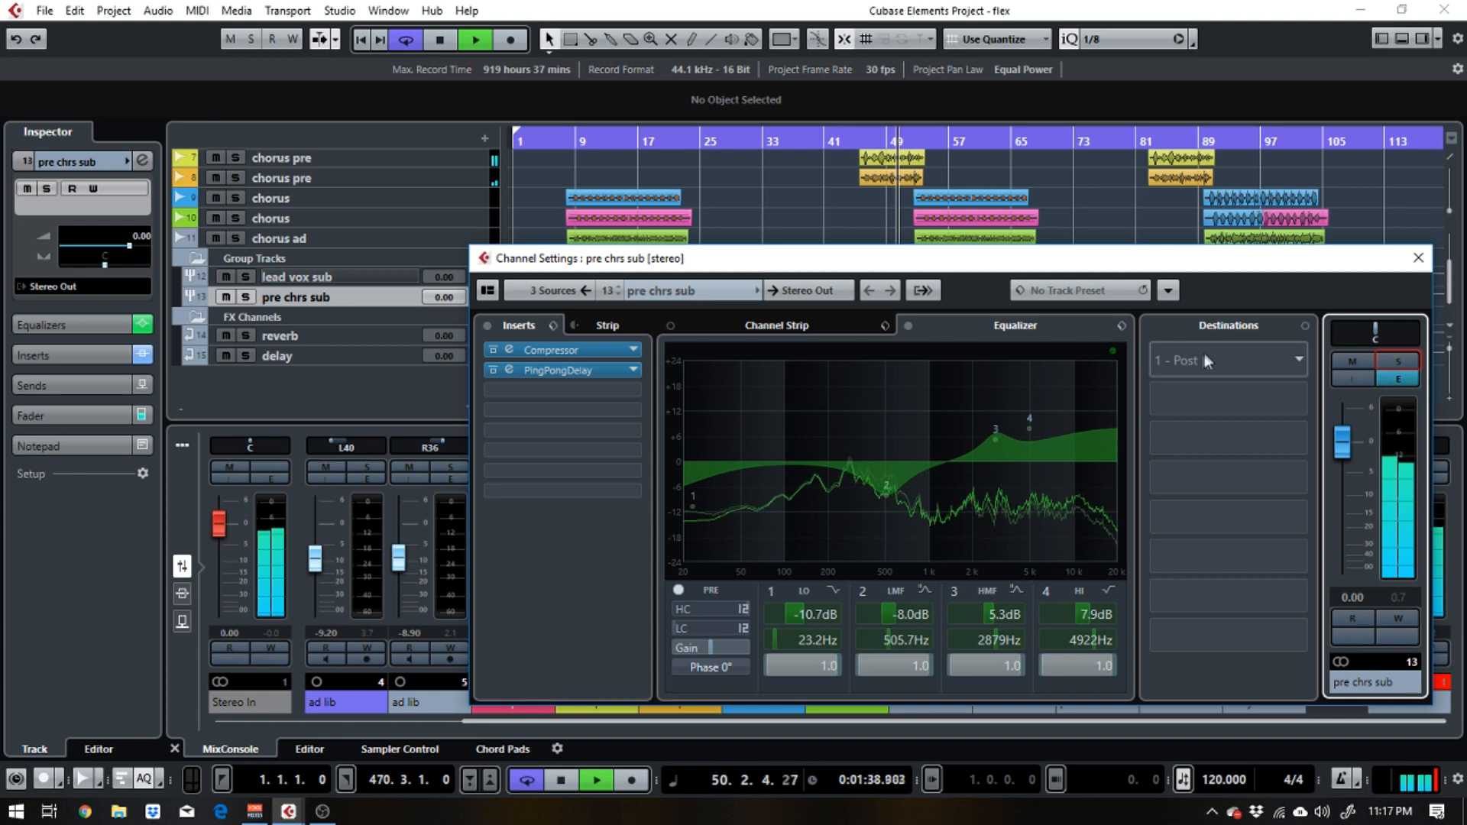
{"action": "left_click", "coordinate": [1416, 261]}
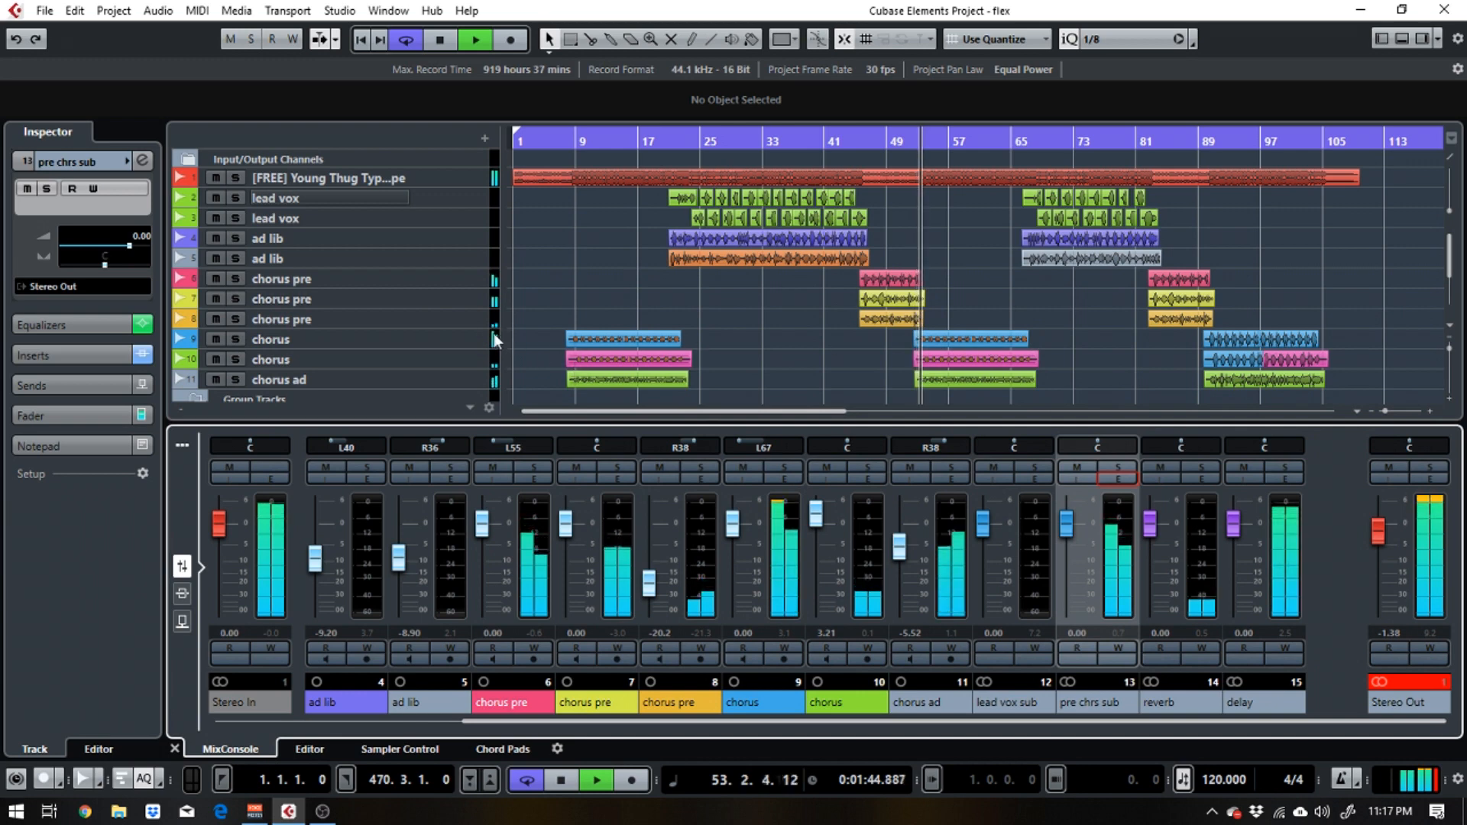
Stop playback and add an active reverb send to chorus pre channel 7
{"action": "left_click", "coordinate": [453, 302]}
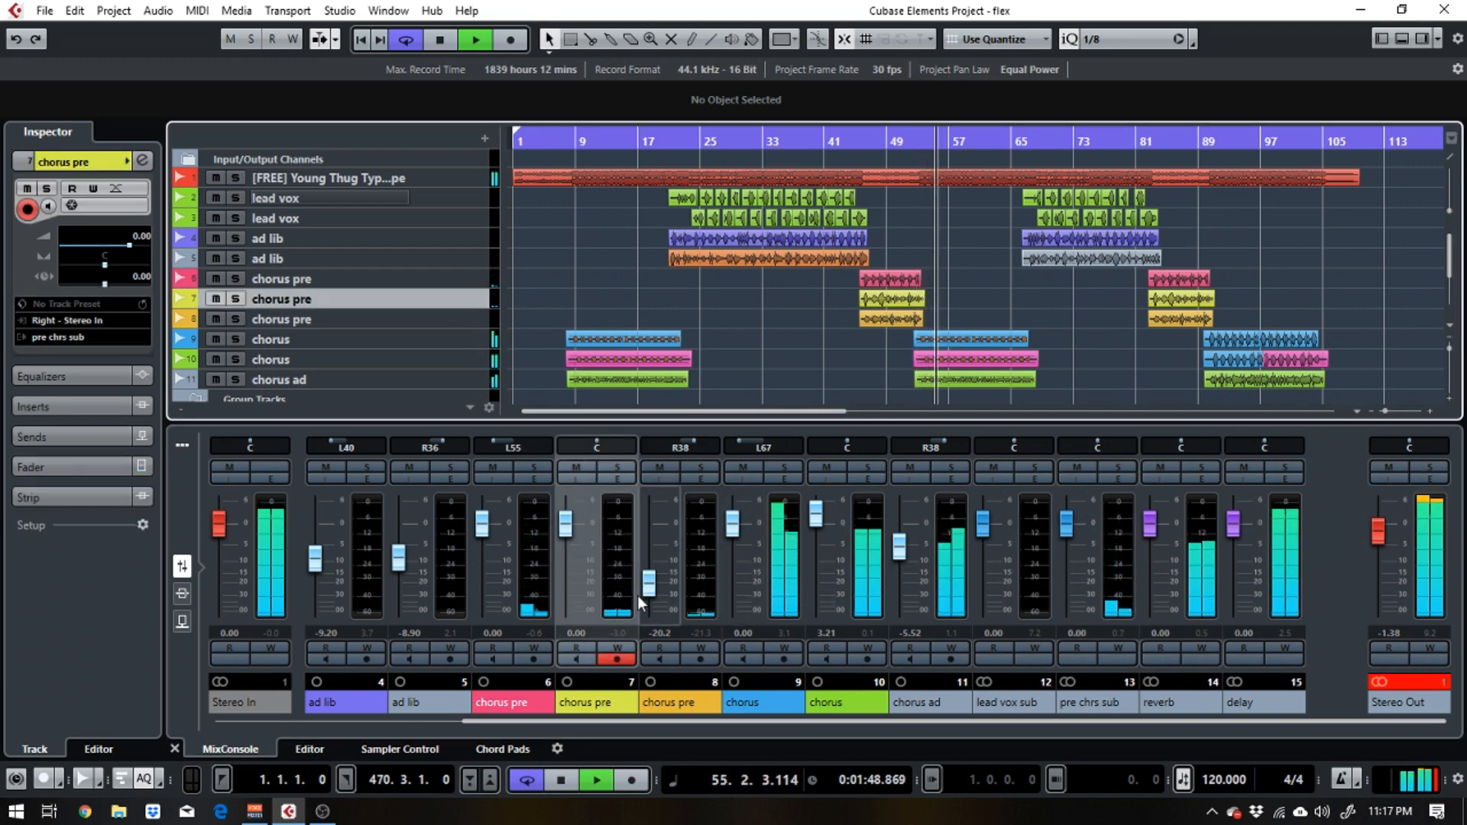
{"action": "key", "text": "space"}
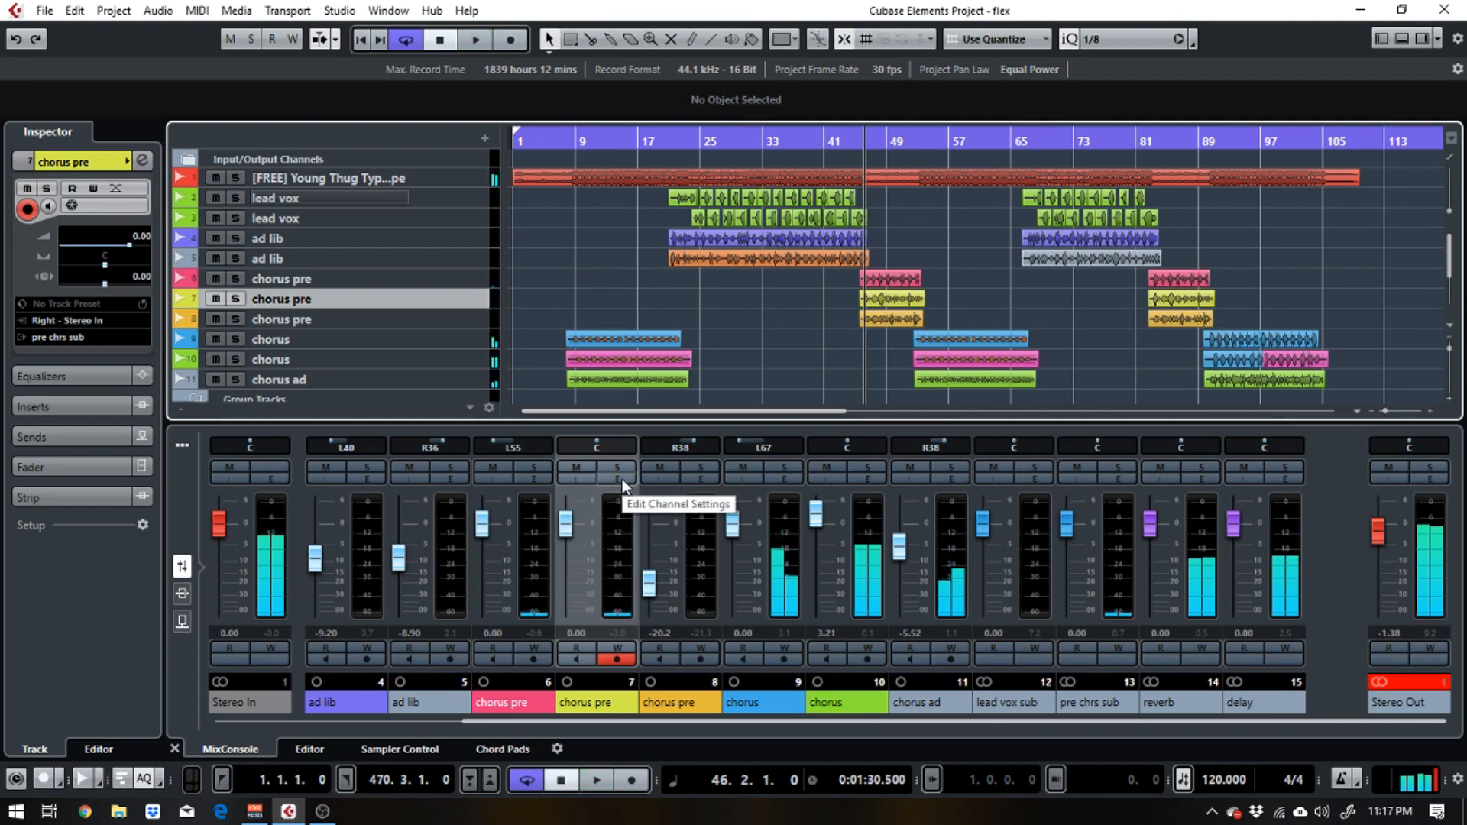
{"action": "left_click", "coordinate": [621, 481]}
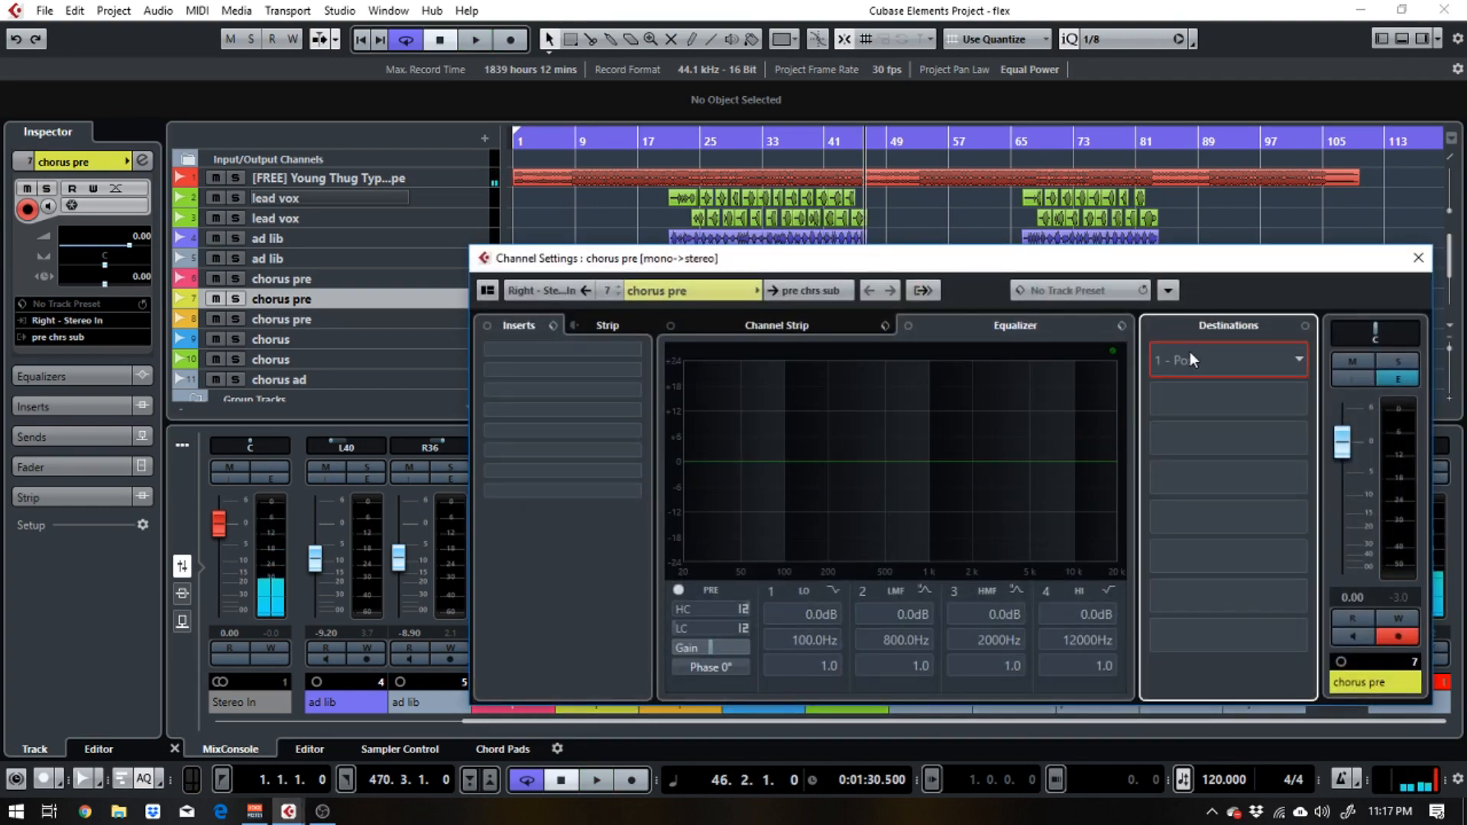
{"action": "left_click", "coordinate": [1190, 352]}
{"action": "left_click", "coordinate": [1197, 428]}
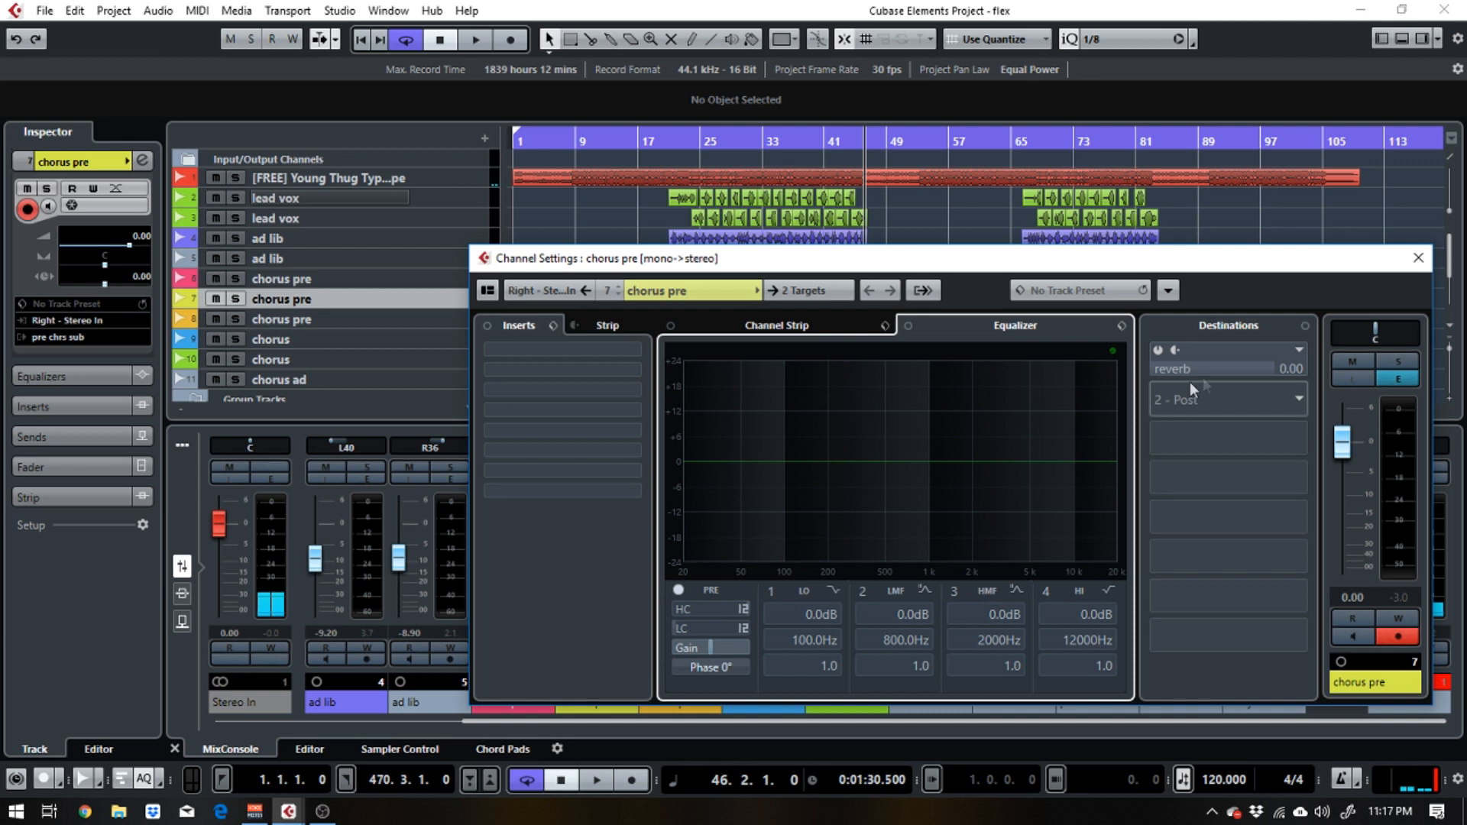
{"action": "left_click", "coordinate": [1154, 352]}
Lower the reverb send of chorus pre channel 7 to -7.00 during playback and close its channel settings
{"action": "key", "text": "space"}
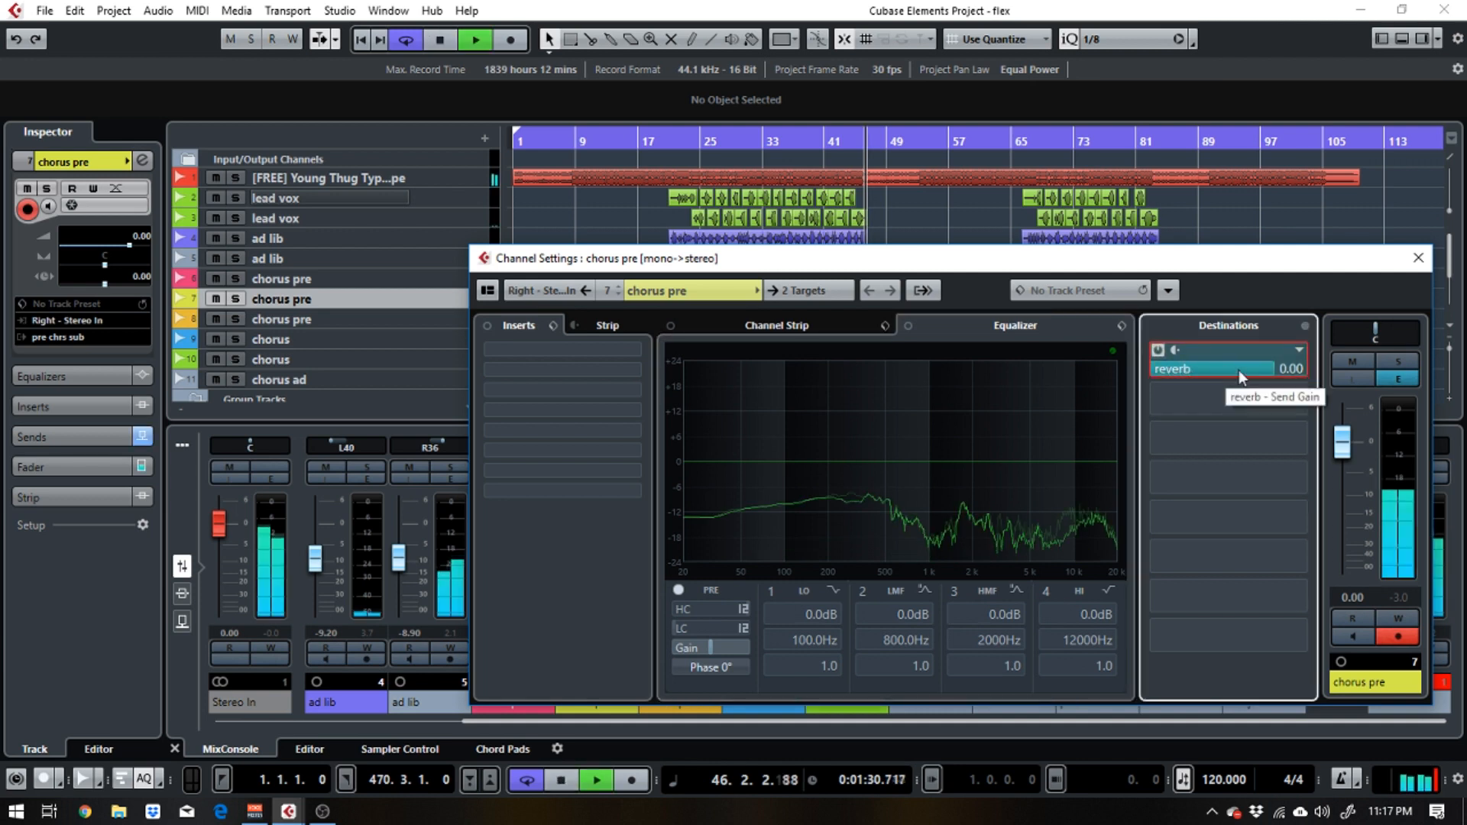
{"action": "left_click_drag", "start_coordinate": [1249, 373], "coordinate": [1209, 373]}
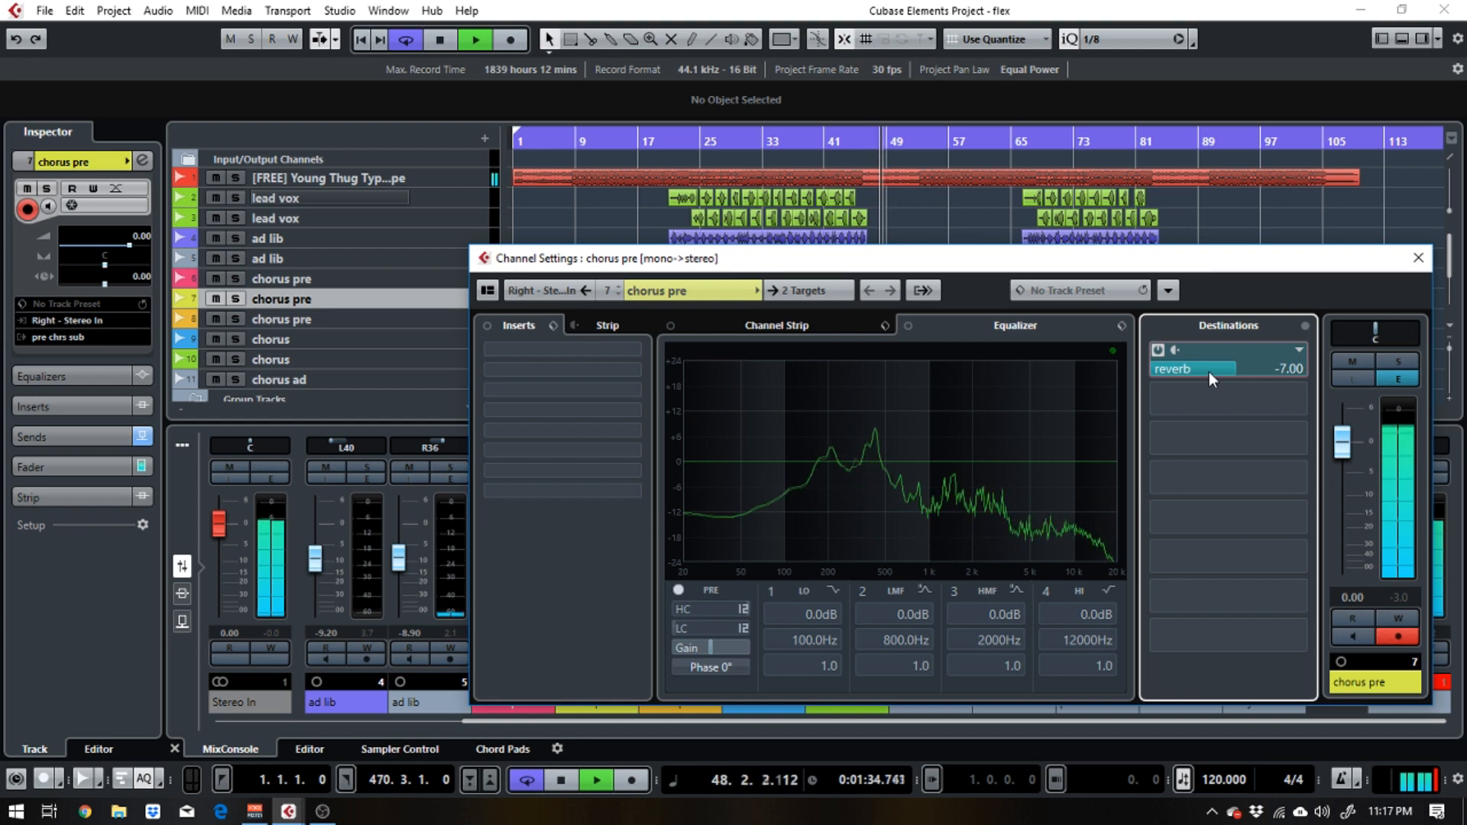
{"action": "left_click", "coordinate": [1420, 263]}
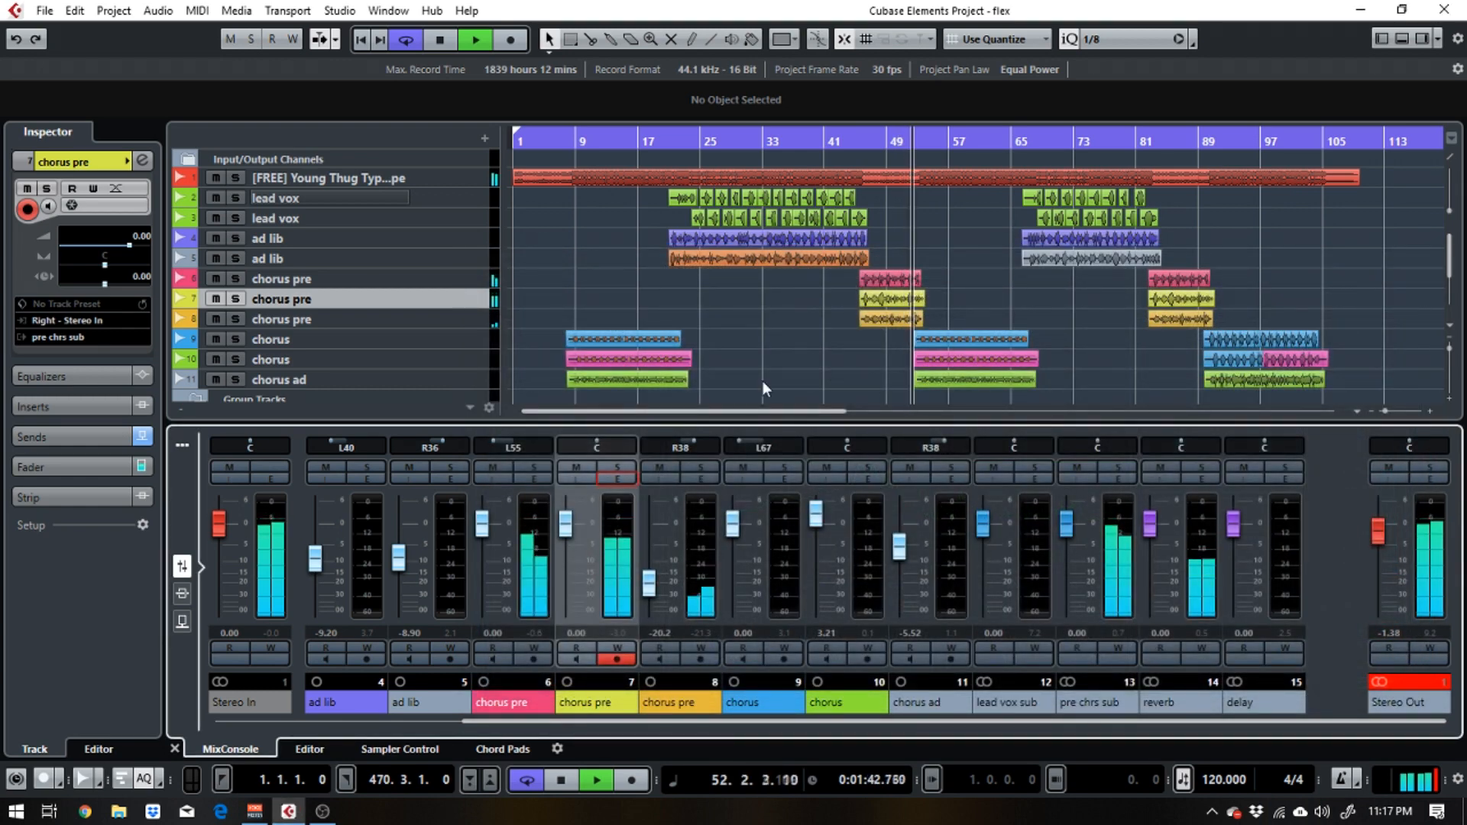
Solo the three chorus pre tracks (channels 6, 7 and 8) and listen to them together from bar 46
{"action": "key", "text": "space"}
{"action": "left_click", "coordinate": [235, 278]}
{"action": "left_click", "coordinate": [236, 299]}
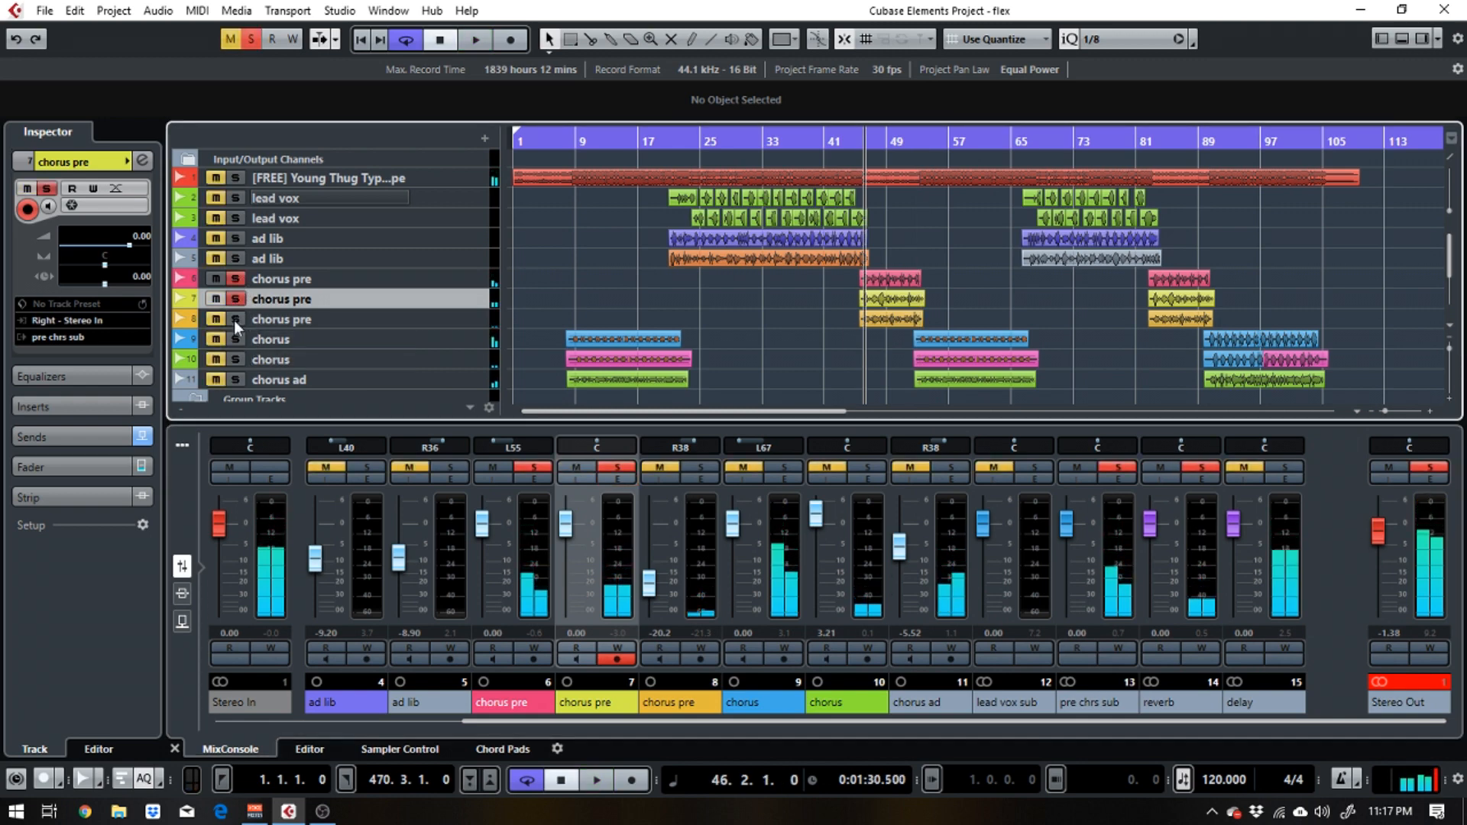
{"action": "left_click", "coordinate": [234, 319]}
{"action": "key", "text": "space"}
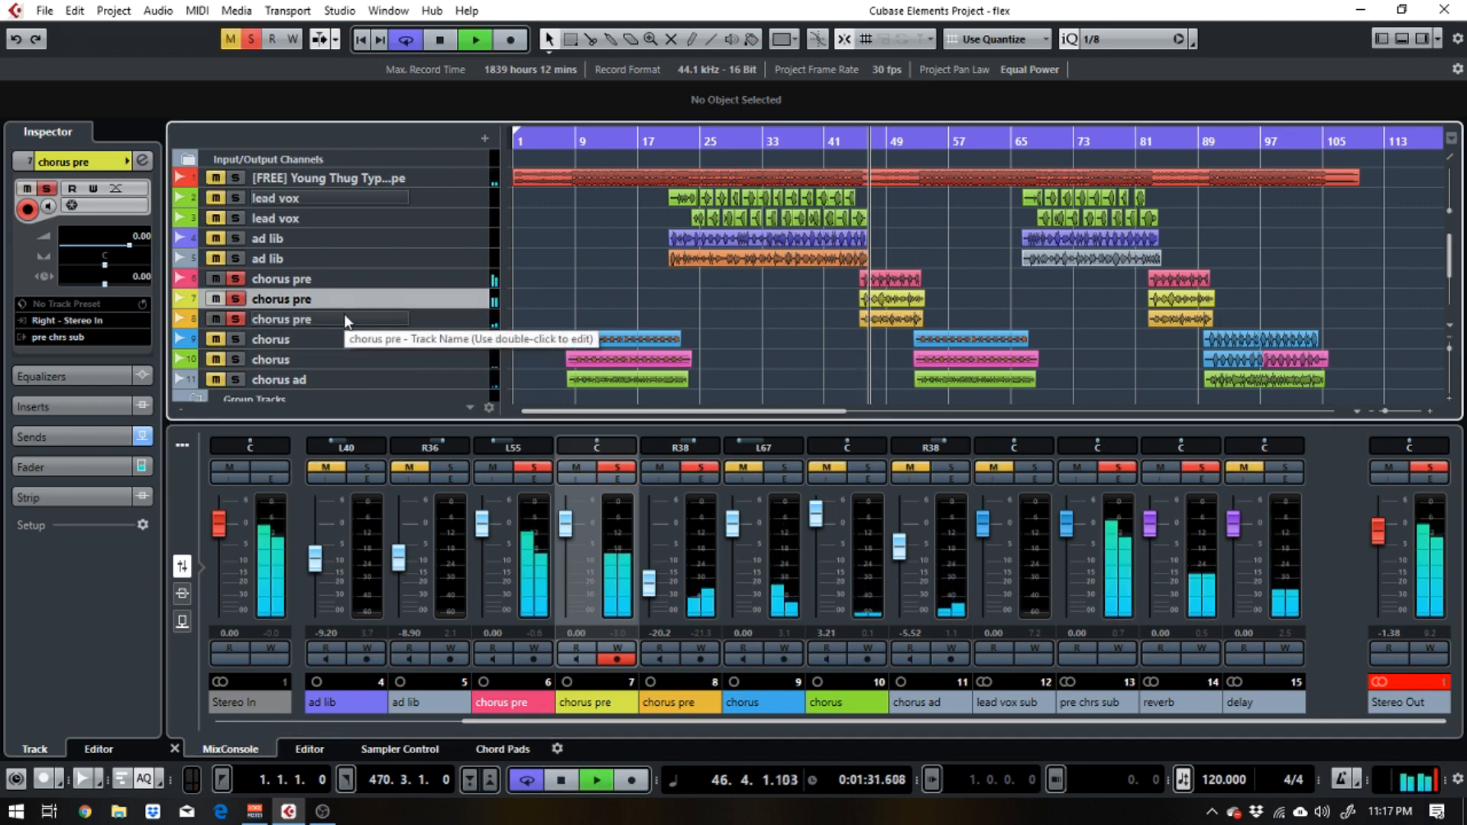
{"action": "key", "text": "space"}
Clear the solos on the three chorus pre tracks and play the full mix from bar 46
{"action": "left_click", "coordinate": [234, 321]}
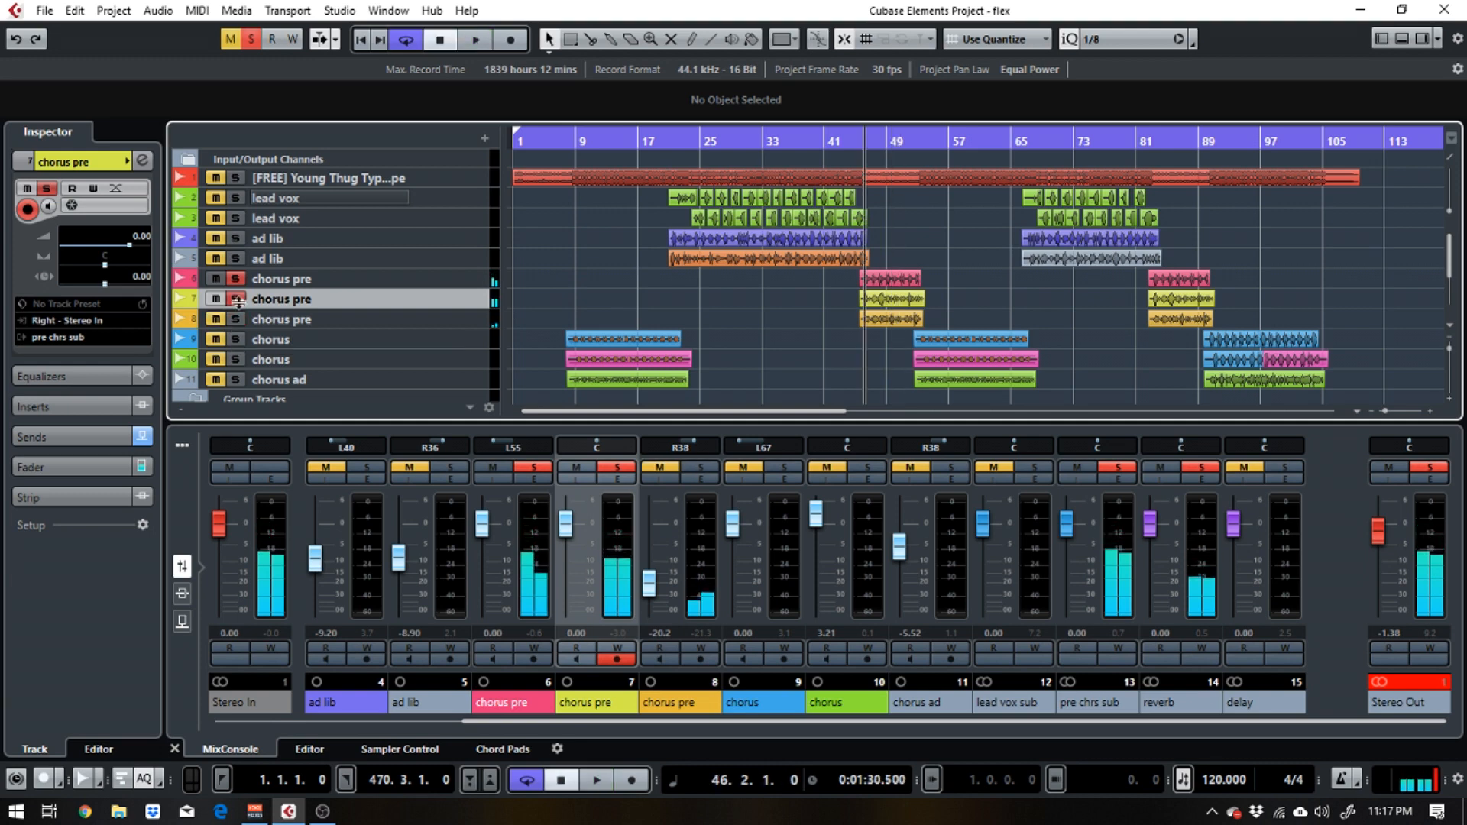
{"action": "left_click", "coordinate": [236, 300]}
{"action": "left_click", "coordinate": [240, 285]}
{"action": "left_click", "coordinate": [238, 280]}
{"action": "key", "text": "space"}
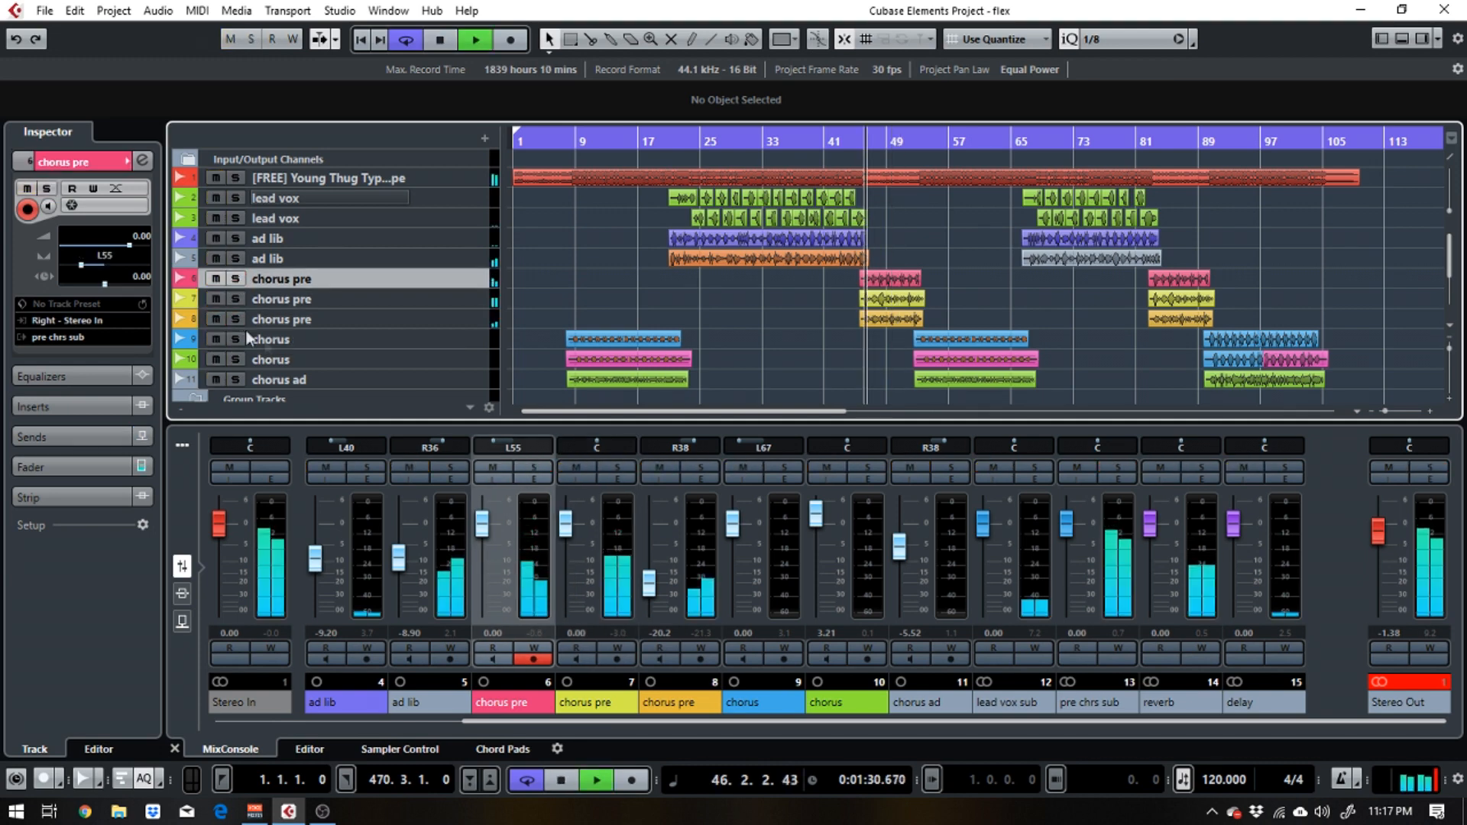
Save the project while the full mix plays, and save it again after stopping playback
{"action": "left_click", "coordinate": [45, 10]}
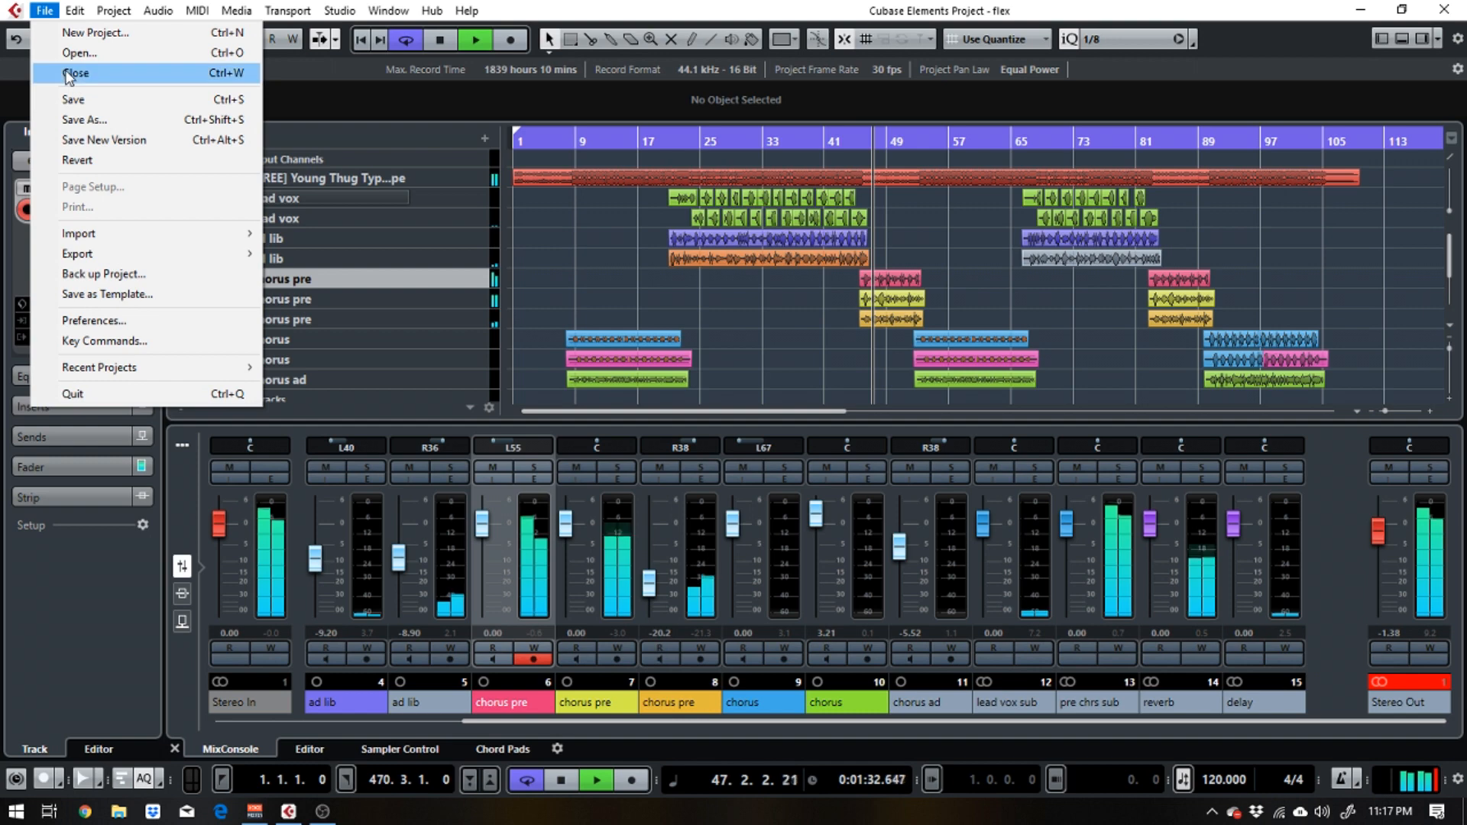
{"action": "left_click", "coordinate": [241, 102]}
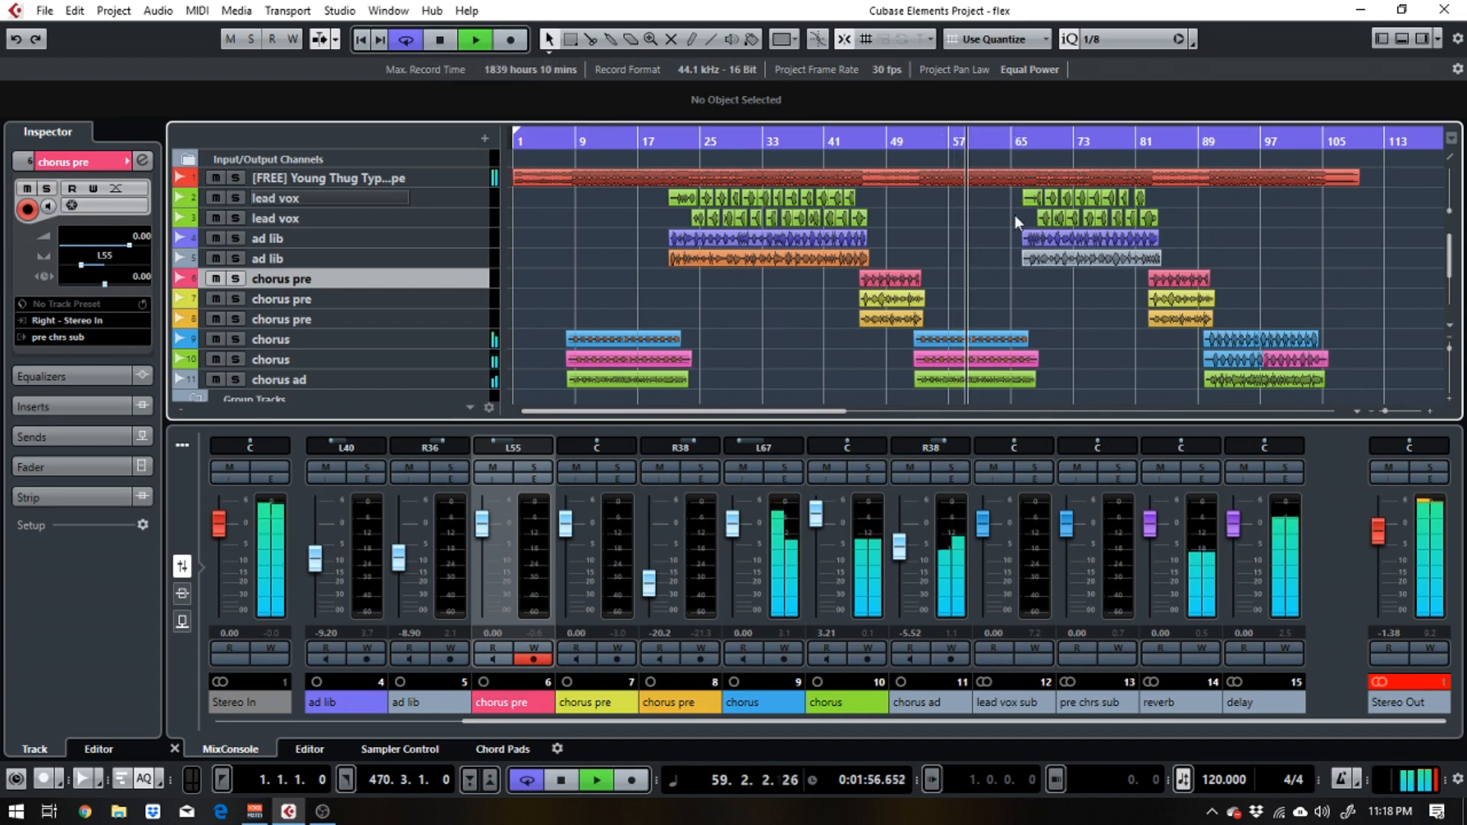
{"action": "left_click", "coordinate": [443, 42]}
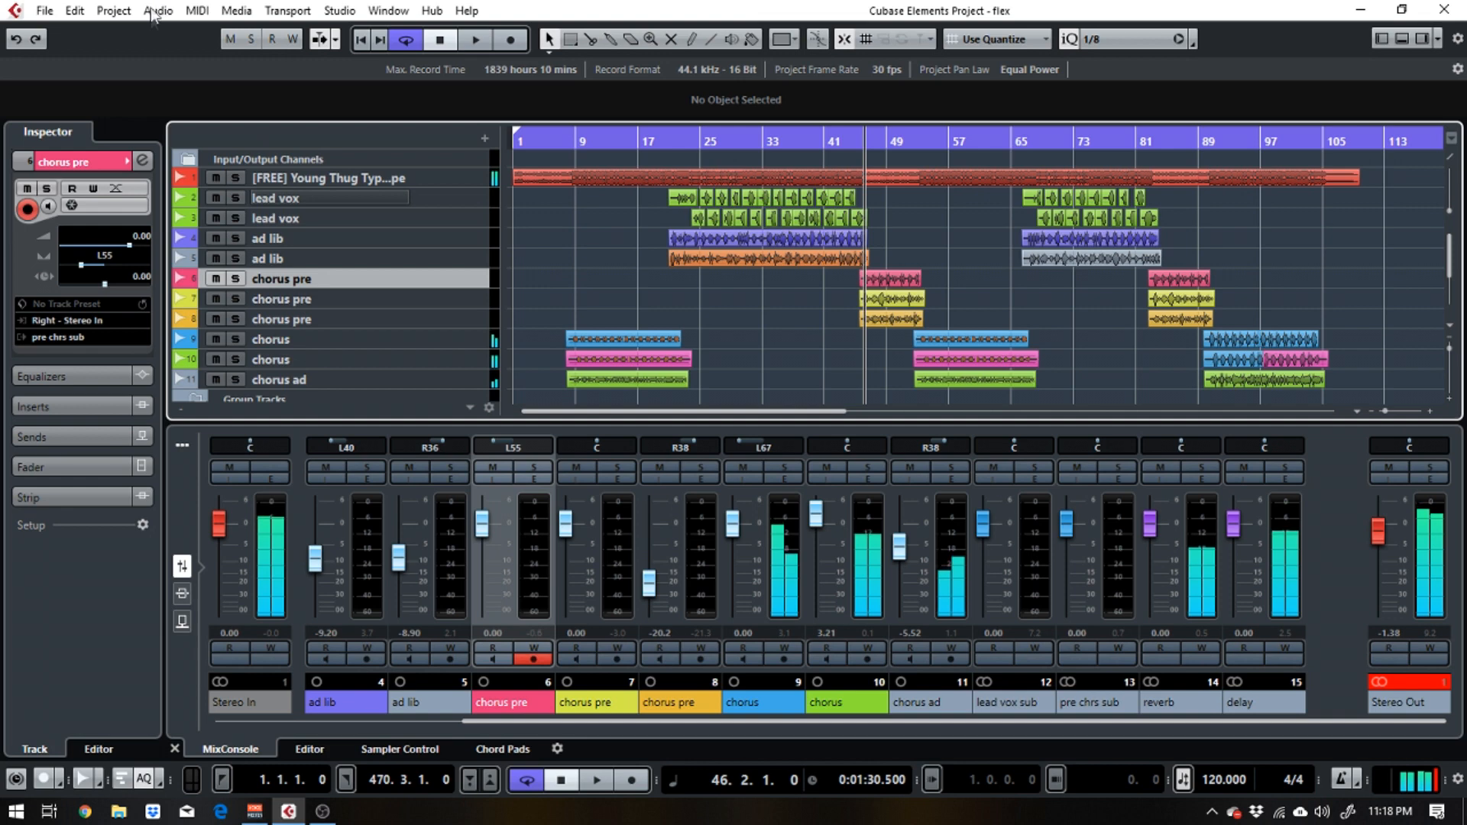
{"action": "left_click", "coordinate": [44, 11]}
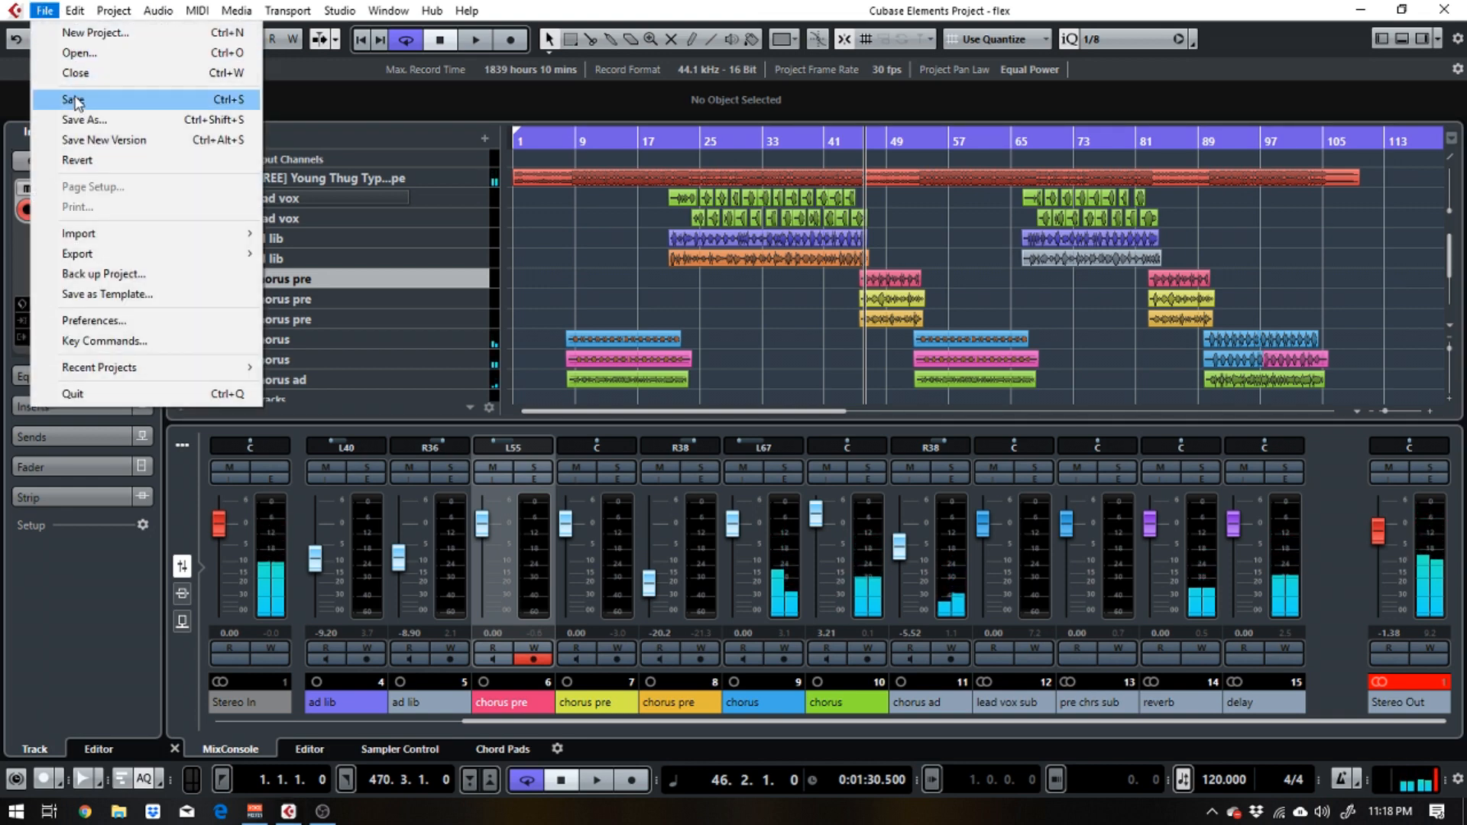
{"action": "left_click", "coordinate": [74, 99]}
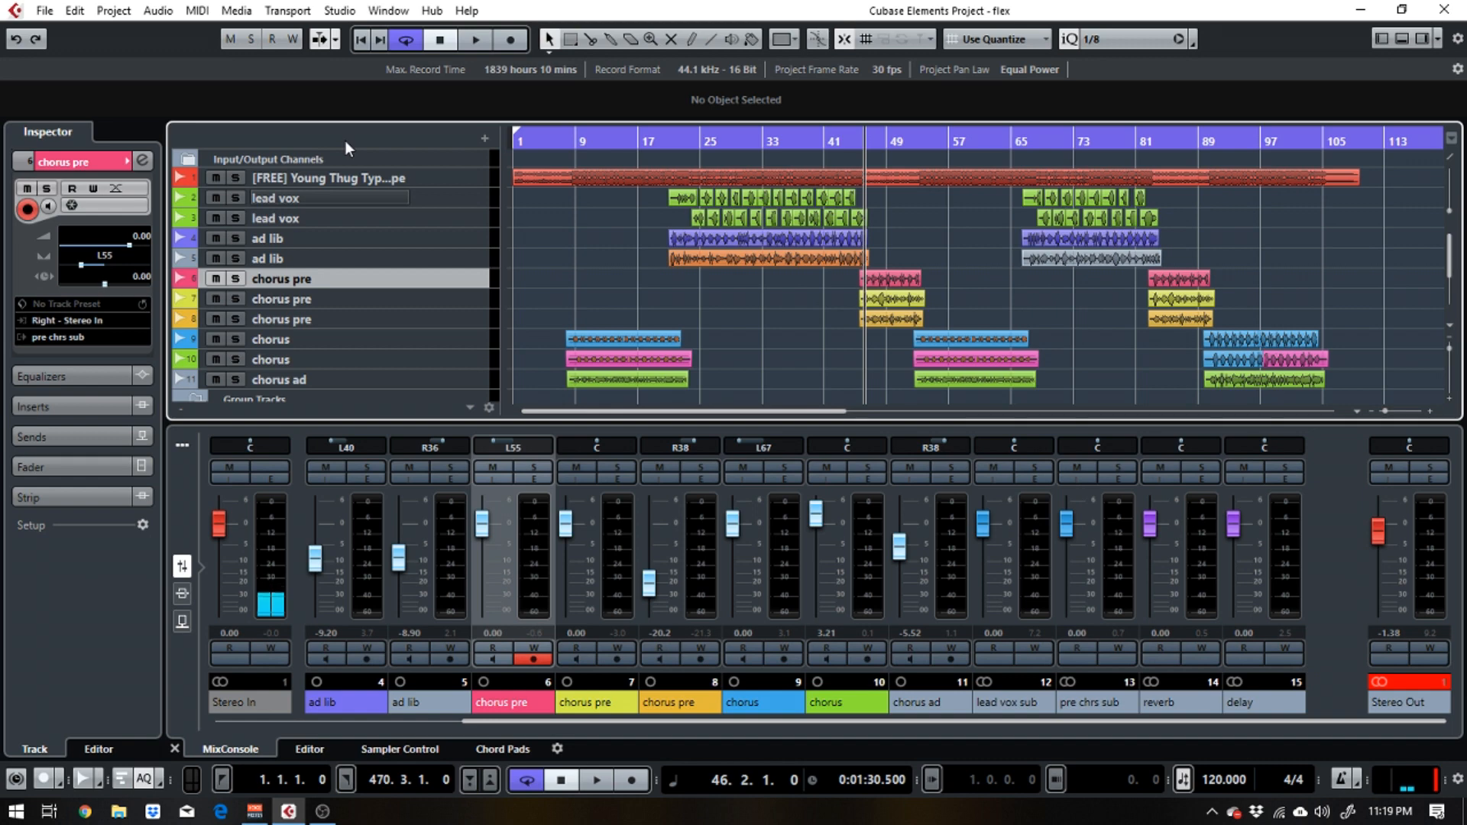
Replay the full mix from bar 46 and save the project during playback
{"action": "key", "text": "space"}
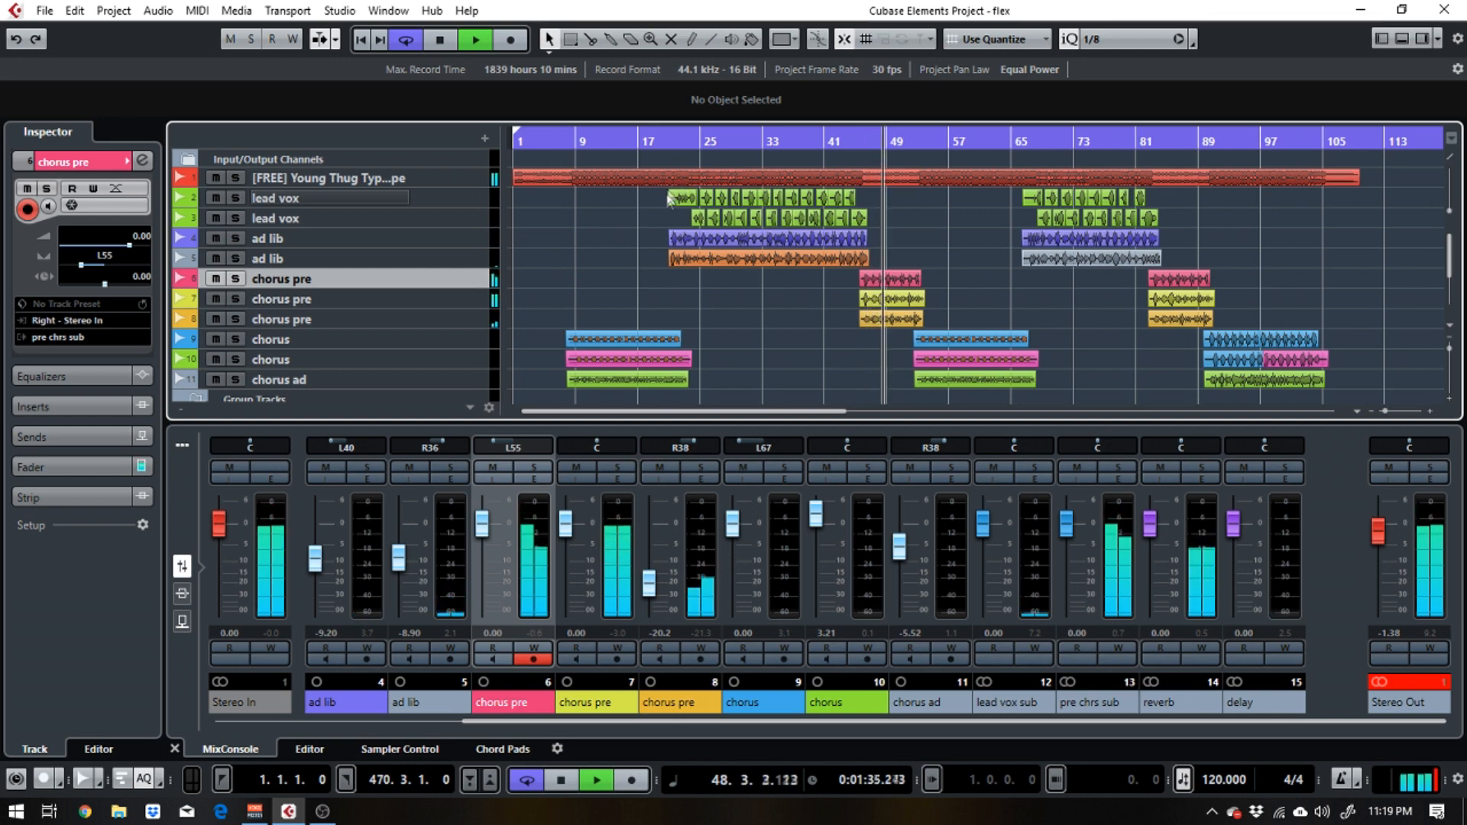
{"action": "left_click", "coordinate": [45, 9]}
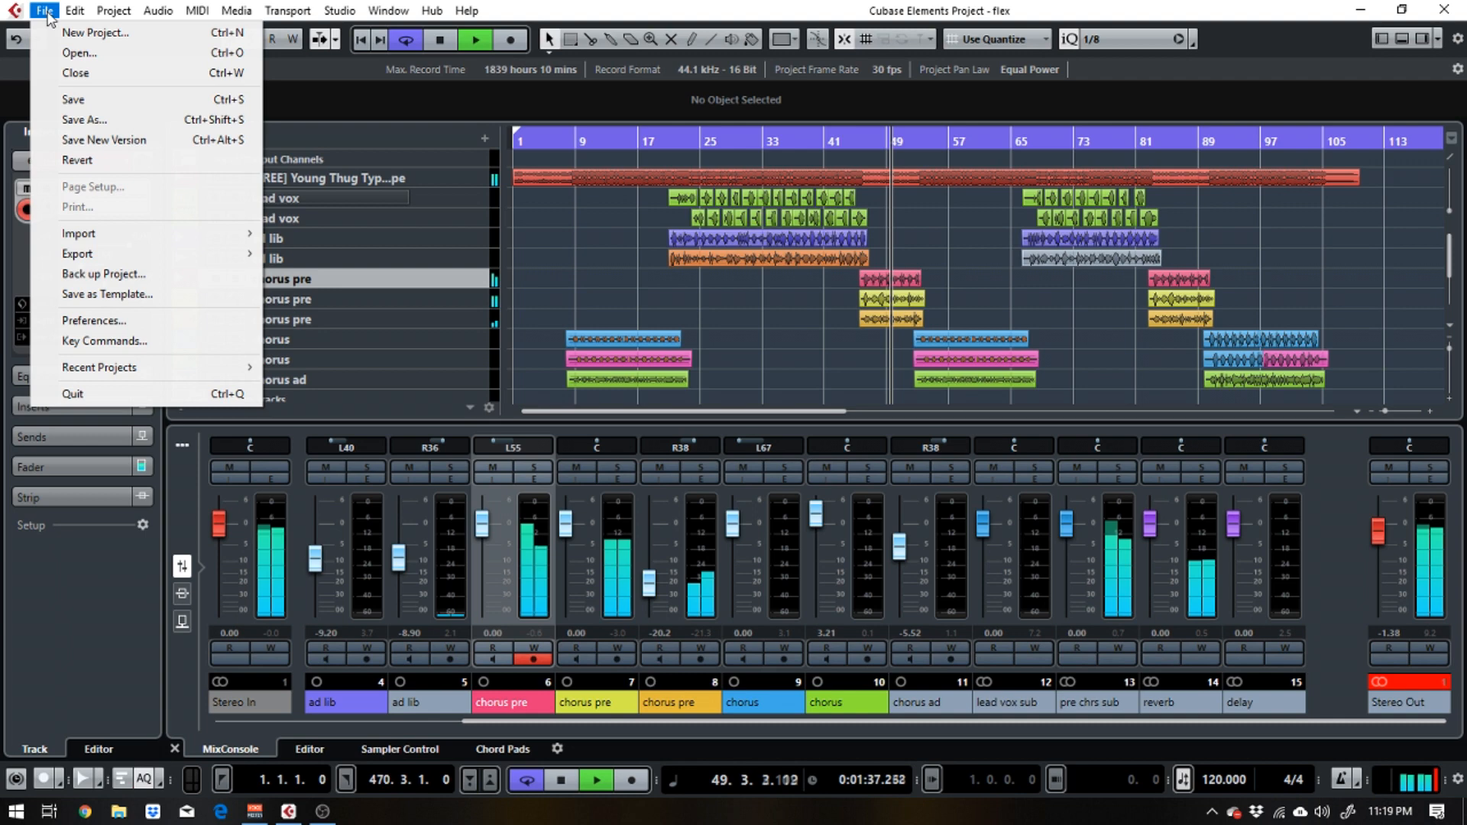
{"action": "left_click", "coordinate": [87, 100]}
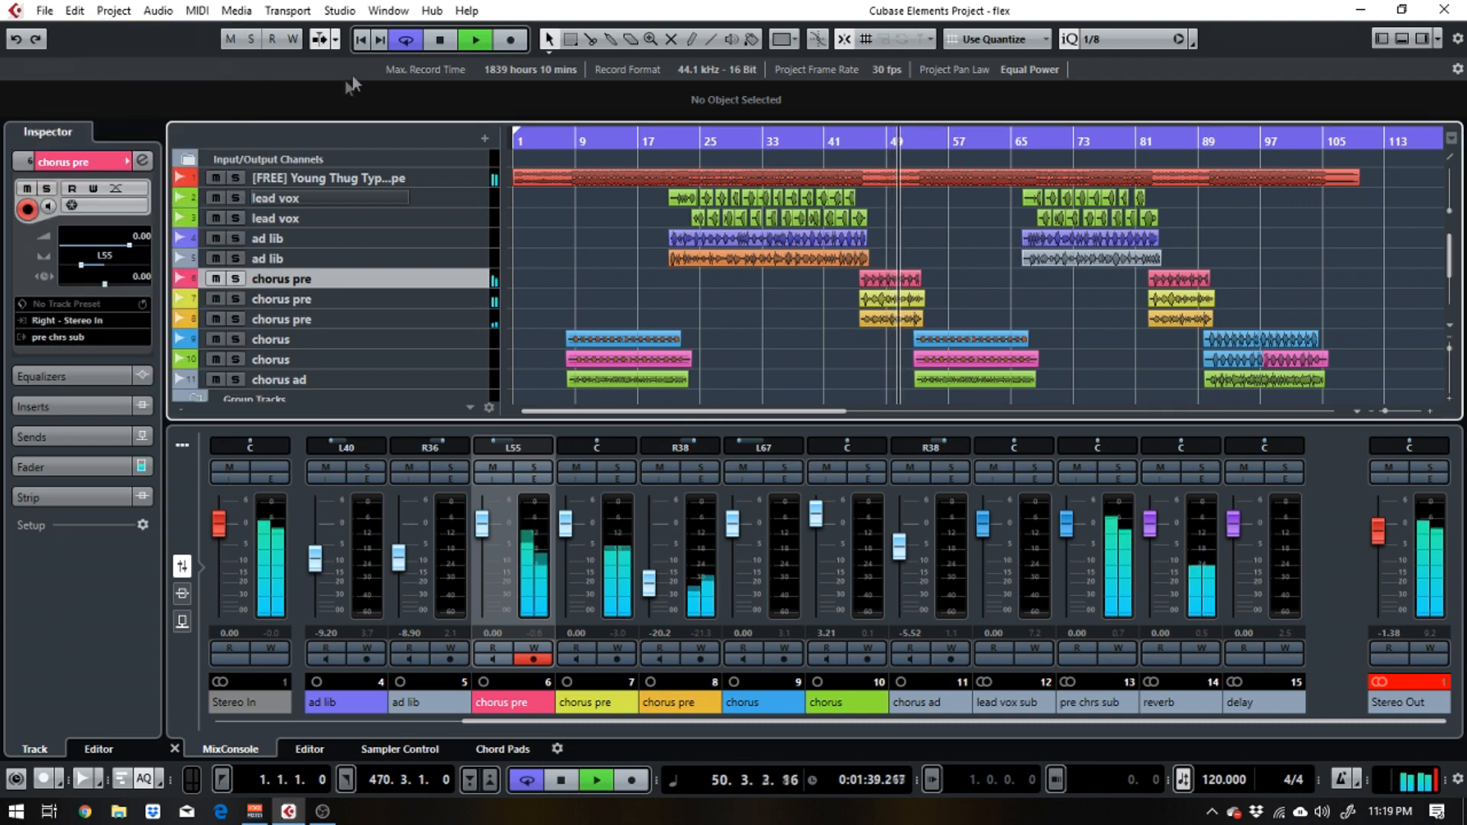